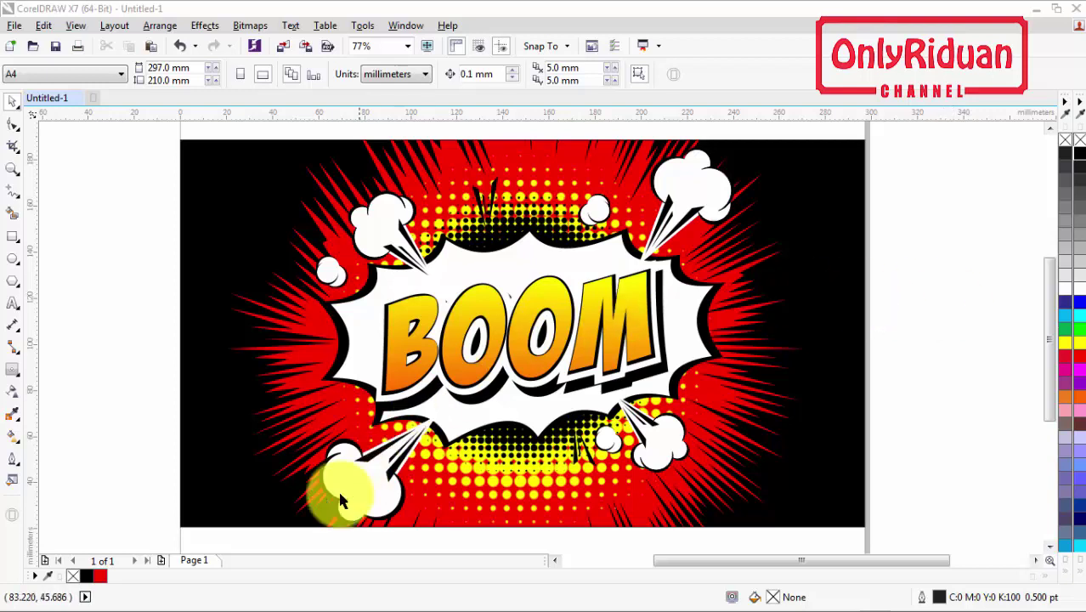
Add a second page and draw a rectangle about 297 mm by 160 mm across its full width
{"action": "left_click", "coordinate": [162, 560]}
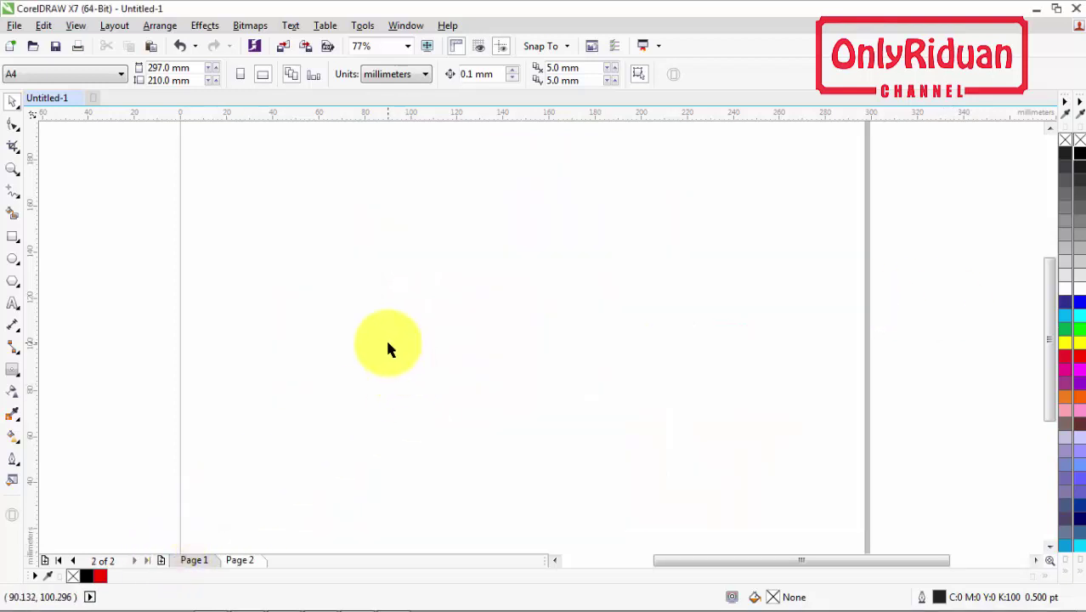
{"action": "scroll", "coordinate": [387, 349], "scroll_direction": "down", "scroll_amount": 2}
{"action": "left_click", "coordinate": [12, 169]}
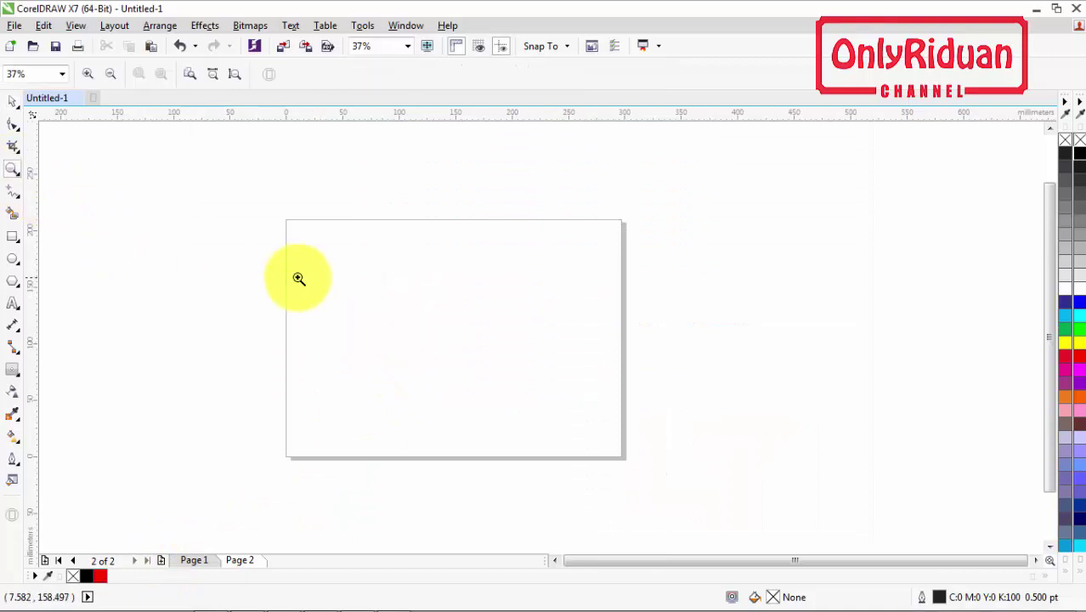
{"action": "left_click_drag", "start_coordinate": [279, 207], "coordinate": [629, 476]}
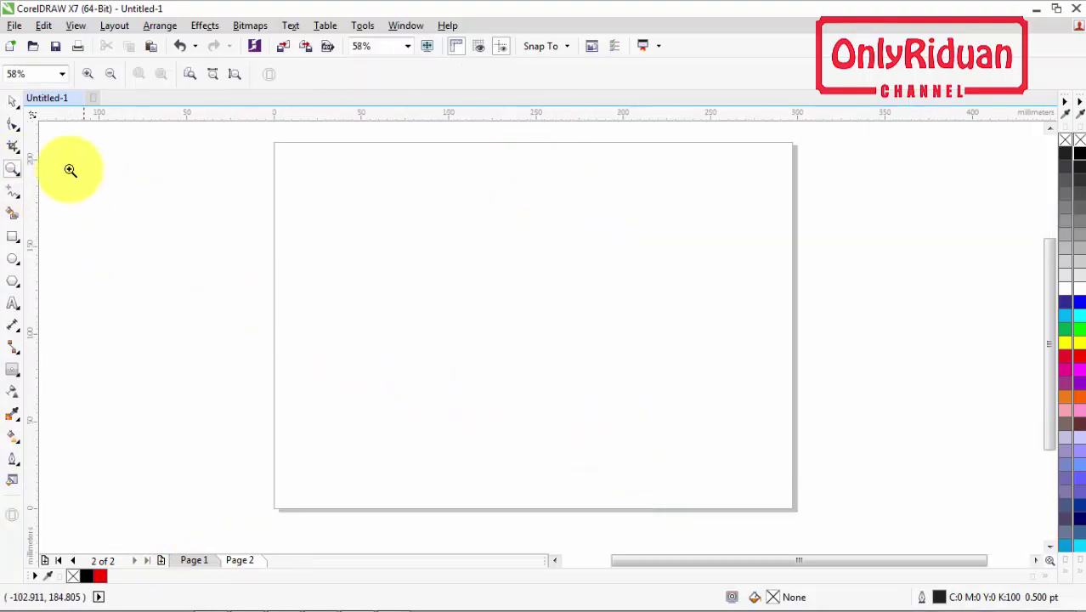
{"action": "left_click", "coordinate": [13, 101]}
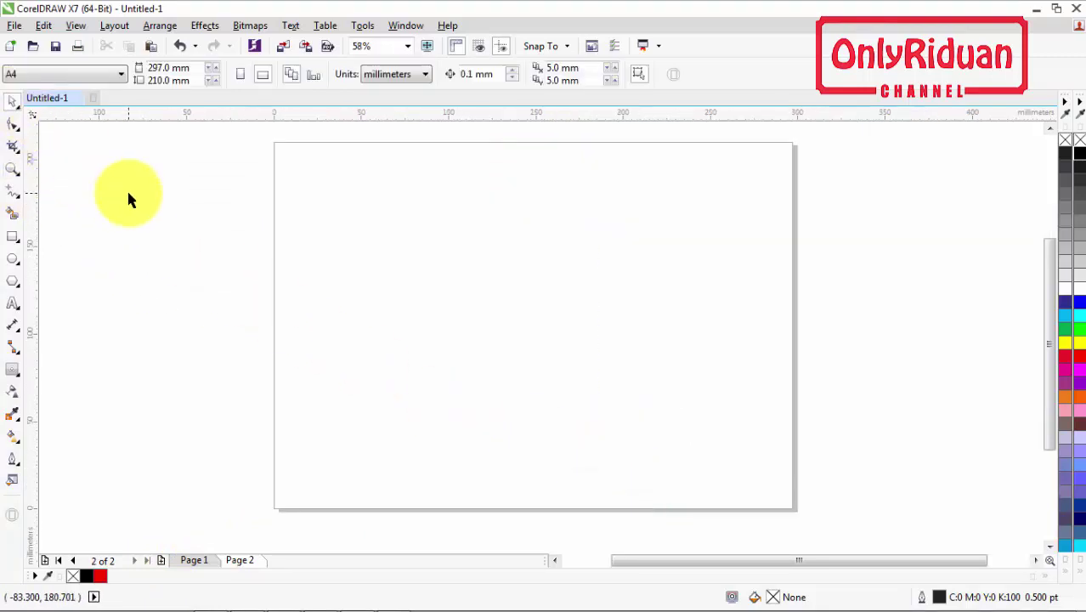
{"action": "left_click", "coordinate": [14, 239]}
{"action": "left_click_drag", "start_coordinate": [274, 189], "coordinate": [791, 468]}
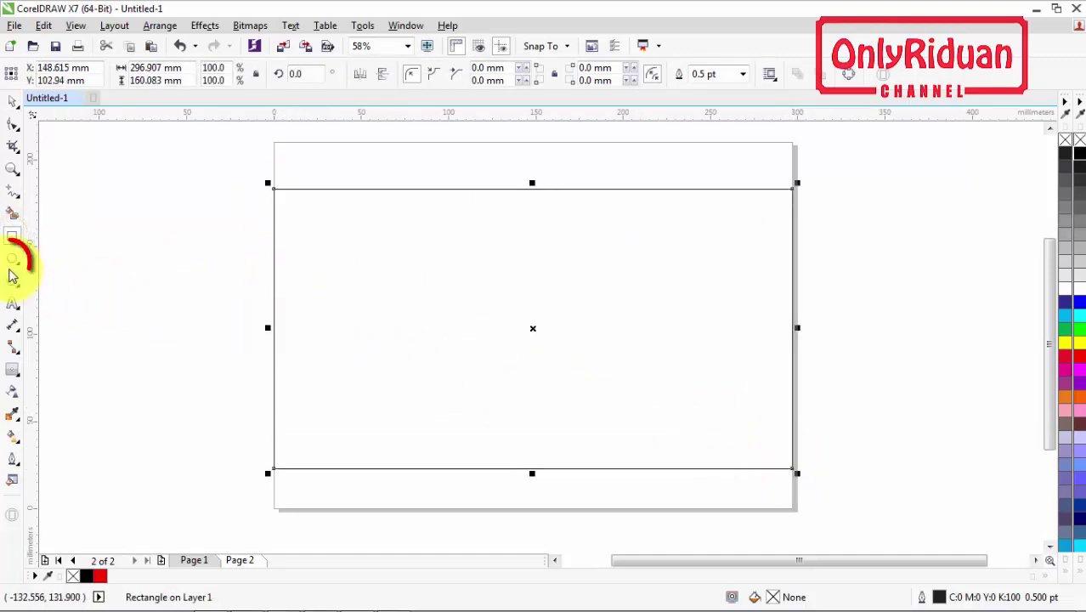
Draw a circle about 188 mm in diameter and centre it on the rectangle
{"action": "left_click", "coordinate": [12, 263]}
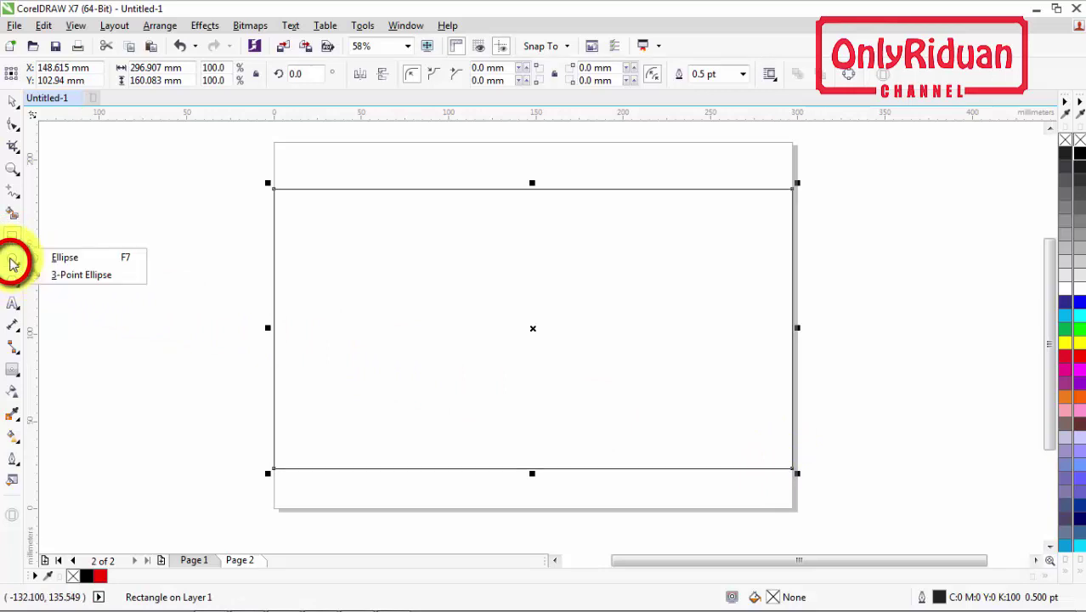
{"action": "left_click", "coordinate": [61, 260]}
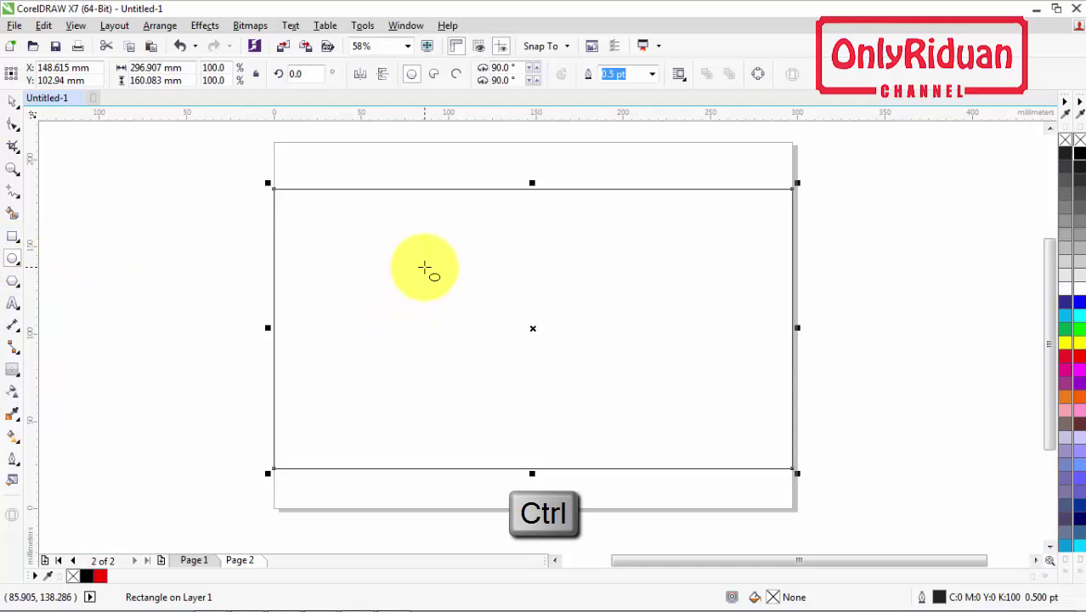
{"action": "left_click_drag", "start_coordinate": [382, 218], "coordinate": [712, 499]}
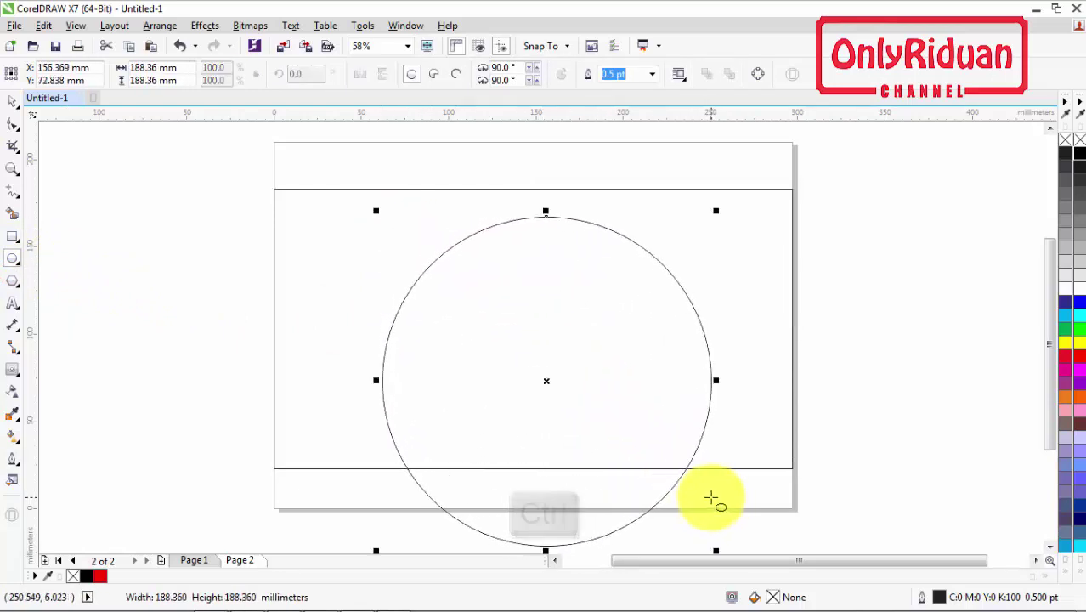
{"action": "left_click", "coordinate": [15, 102]}
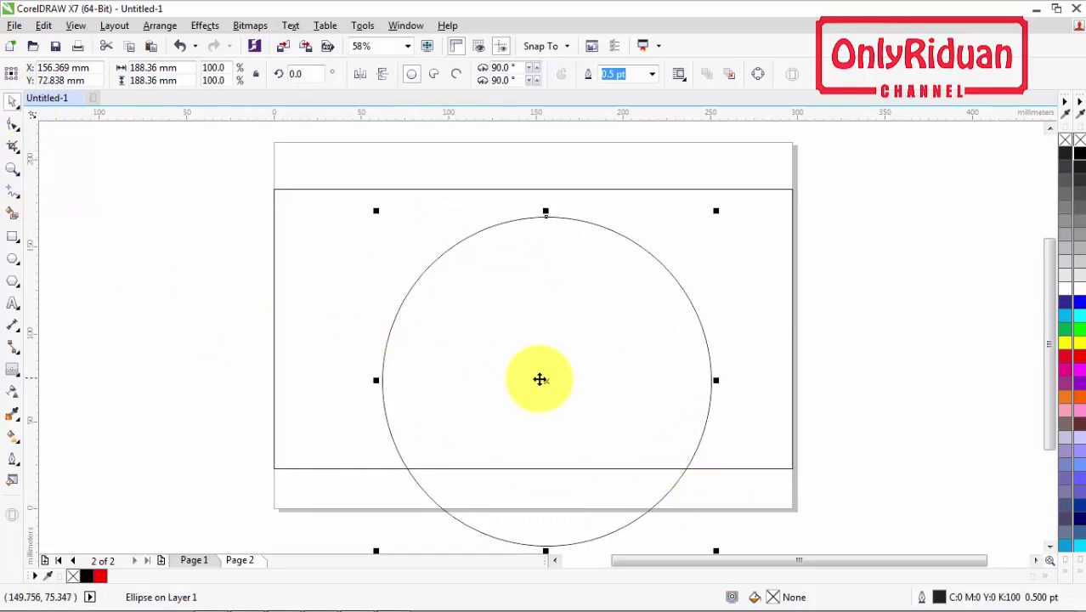
{"action": "left_click_drag", "start_coordinate": [549, 380], "coordinate": [537, 329]}
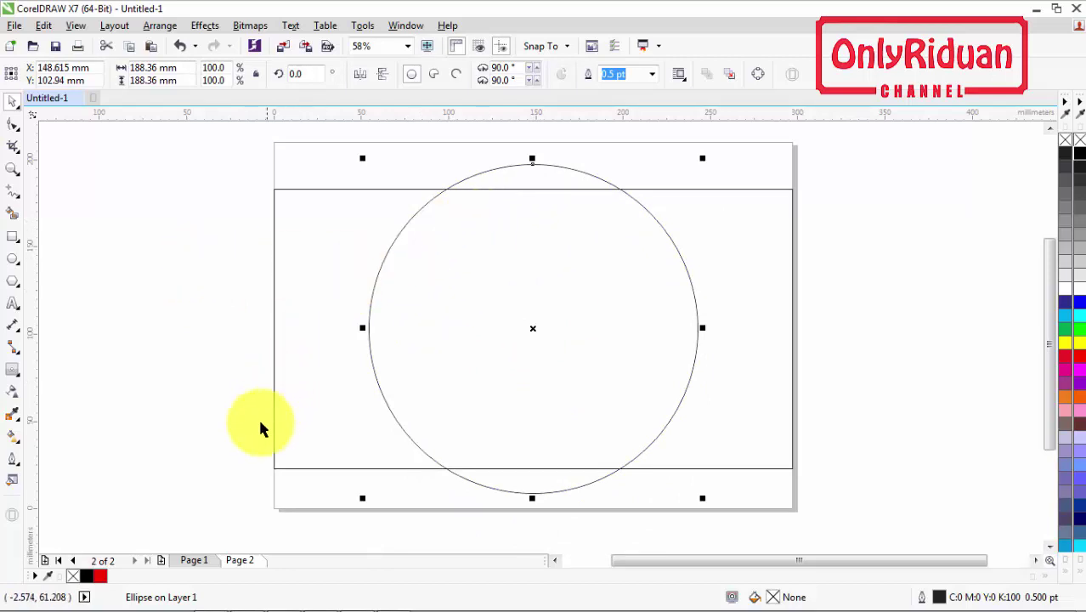
Apply a random zipper distortion to the circle with amplitude 100 and frequency 100
{"action": "left_click", "coordinate": [194, 561]}
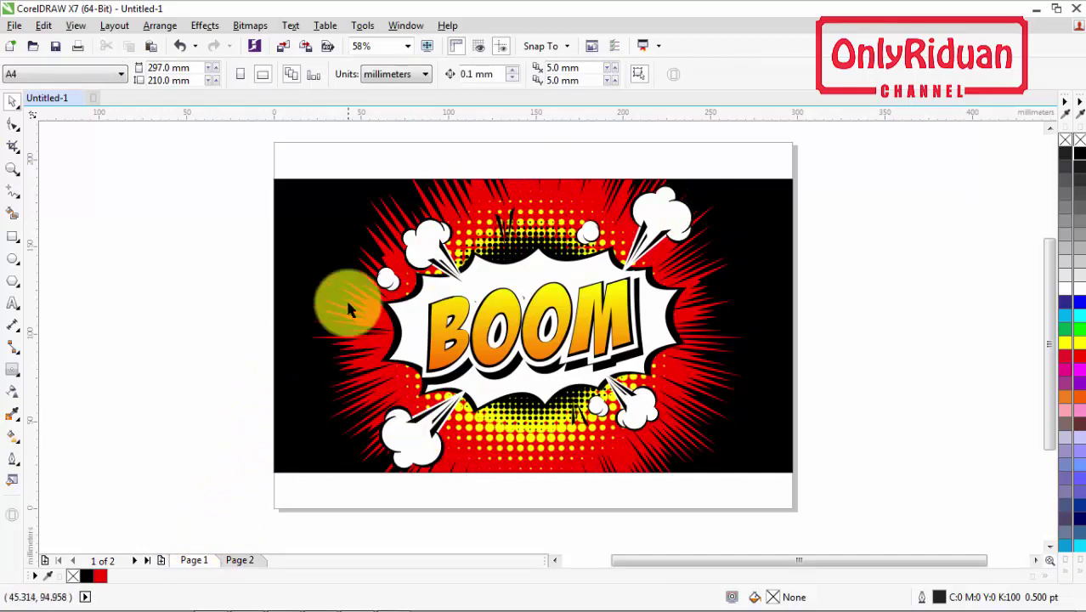
{"action": "left_click", "coordinate": [241, 561]}
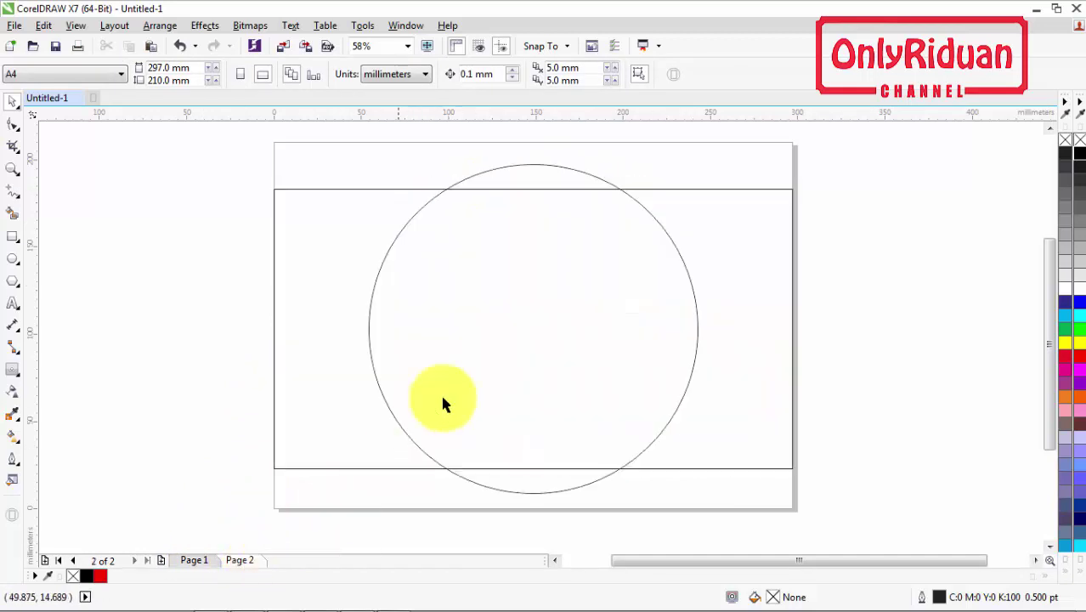
{"action": "left_click", "coordinate": [501, 167]}
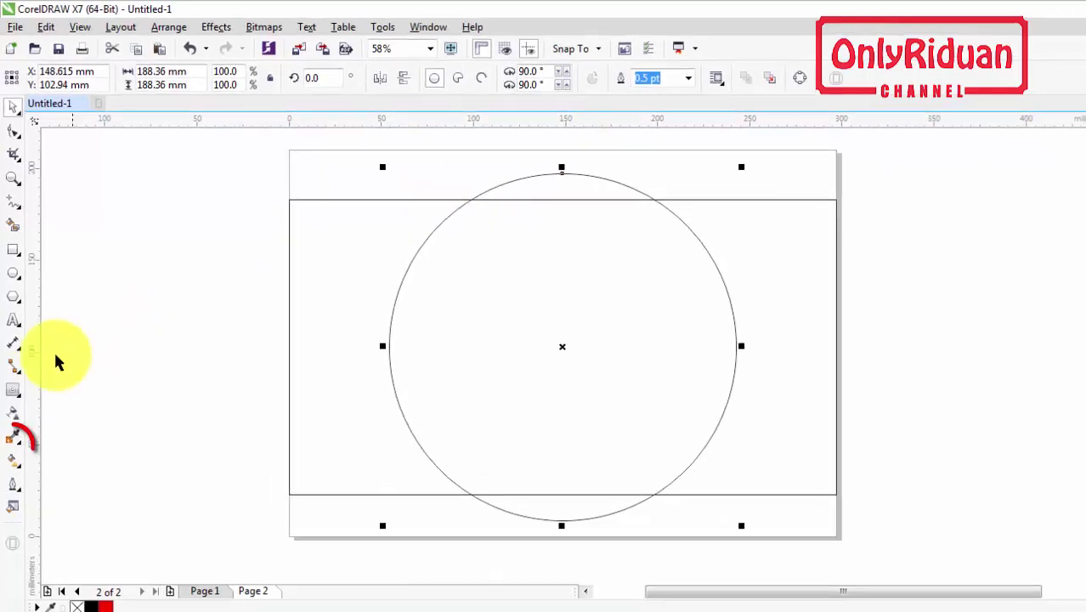
{"action": "left_click", "coordinate": [13, 390]}
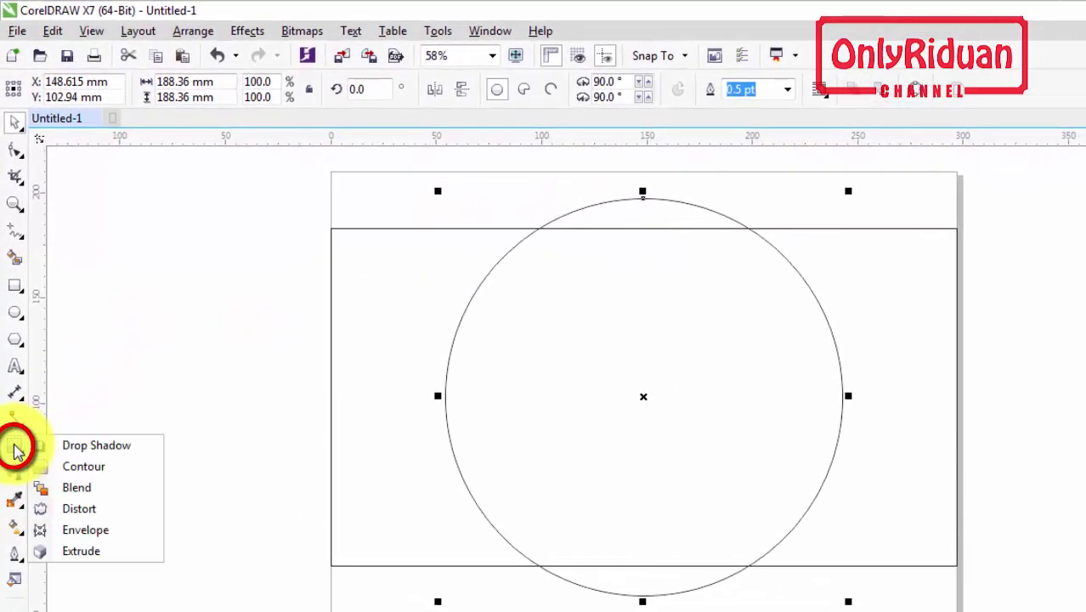
{"action": "left_click", "coordinate": [87, 507]}
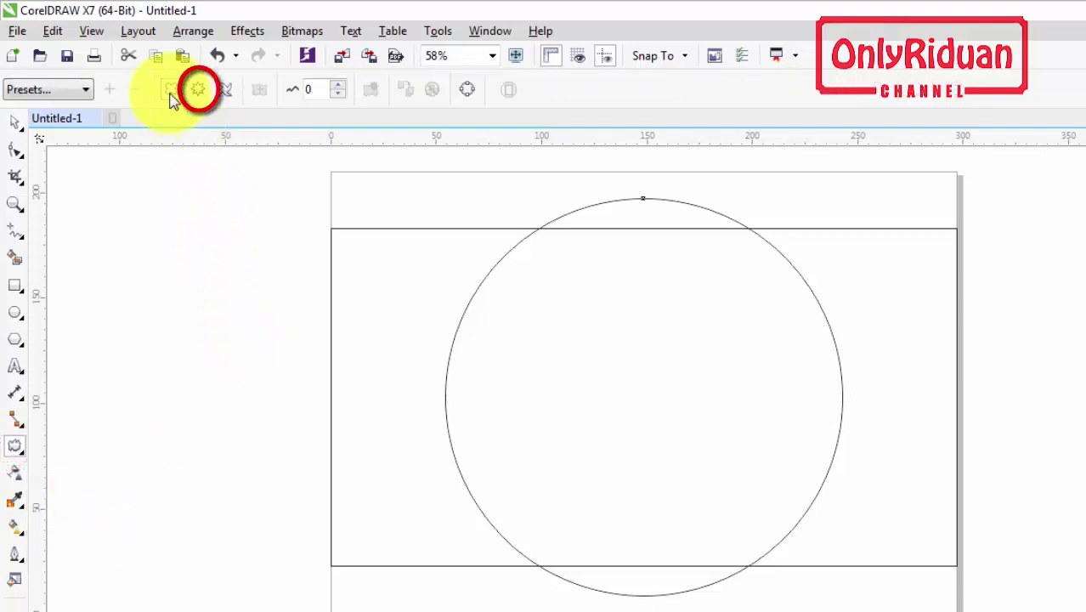
{"action": "left_click", "coordinate": [199, 89]}
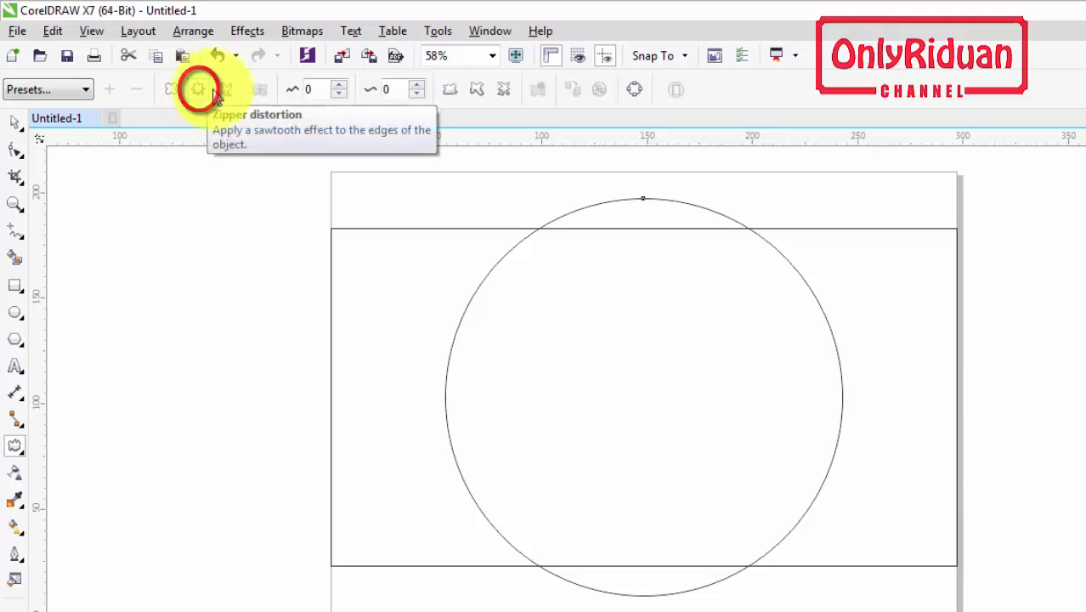
{"action": "left_click", "coordinate": [450, 90]}
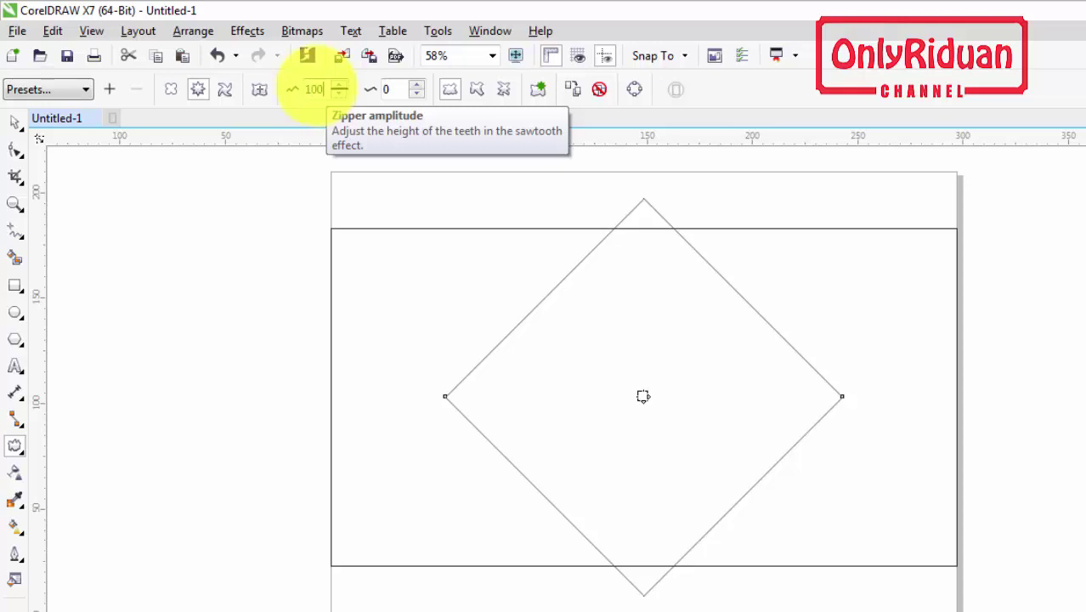
{"action": "key", "text": "Return"}
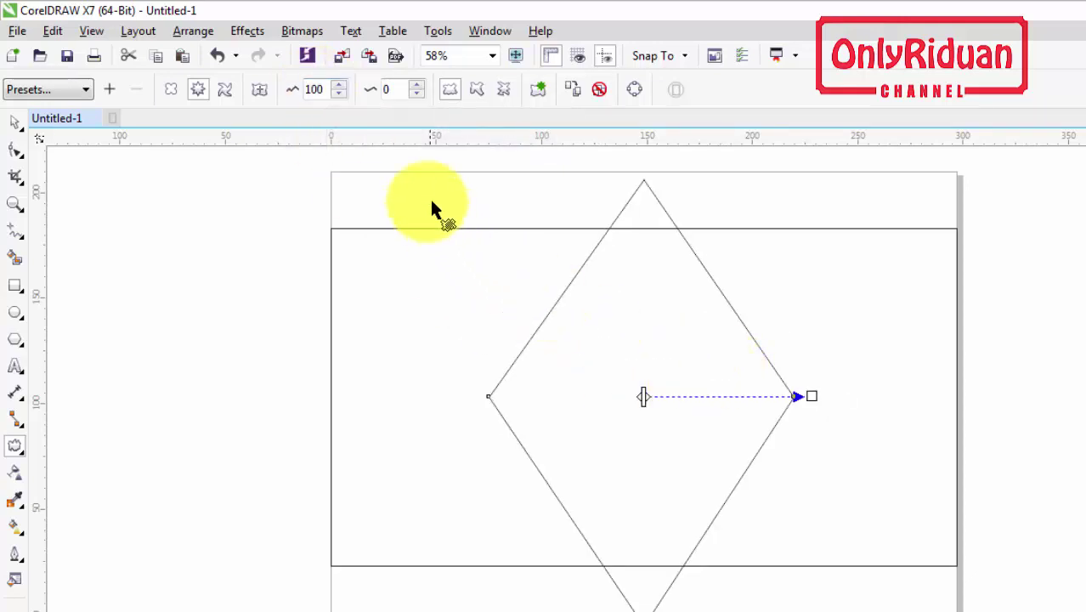
{"action": "left_click", "coordinate": [377, 88]}
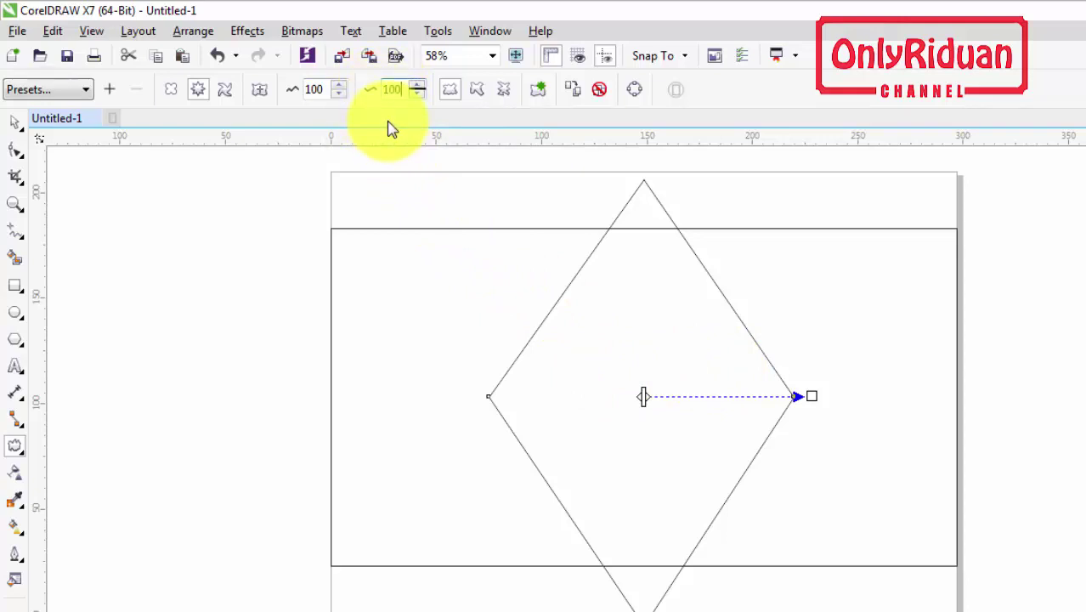
{"action": "key", "text": "Return"}
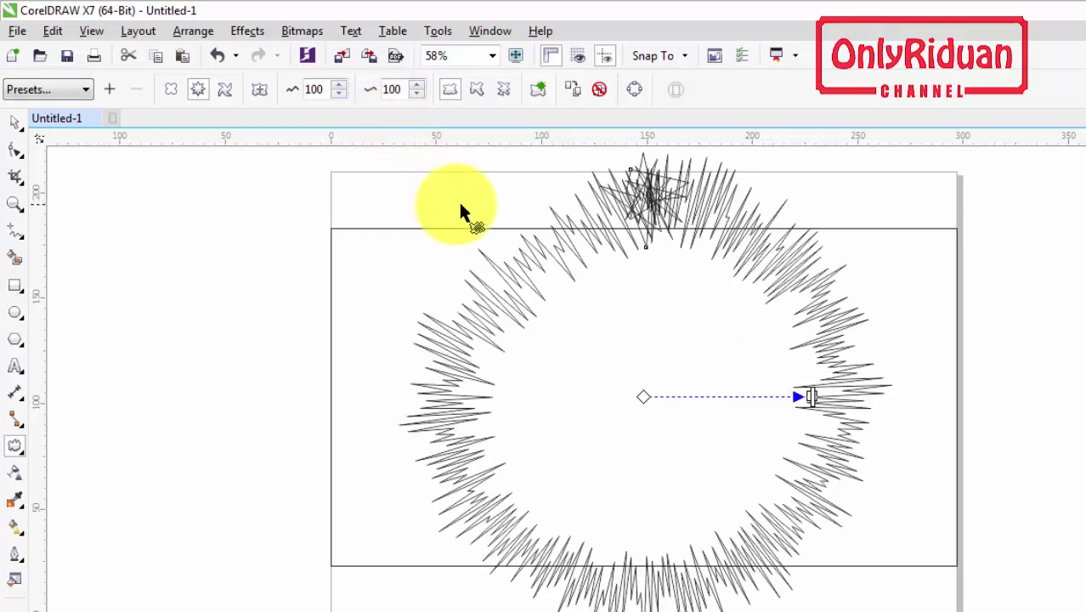
Stretch the spiky circle upward to a height of about 236 mm, keeping its width
{"action": "left_click", "coordinate": [14, 121]}
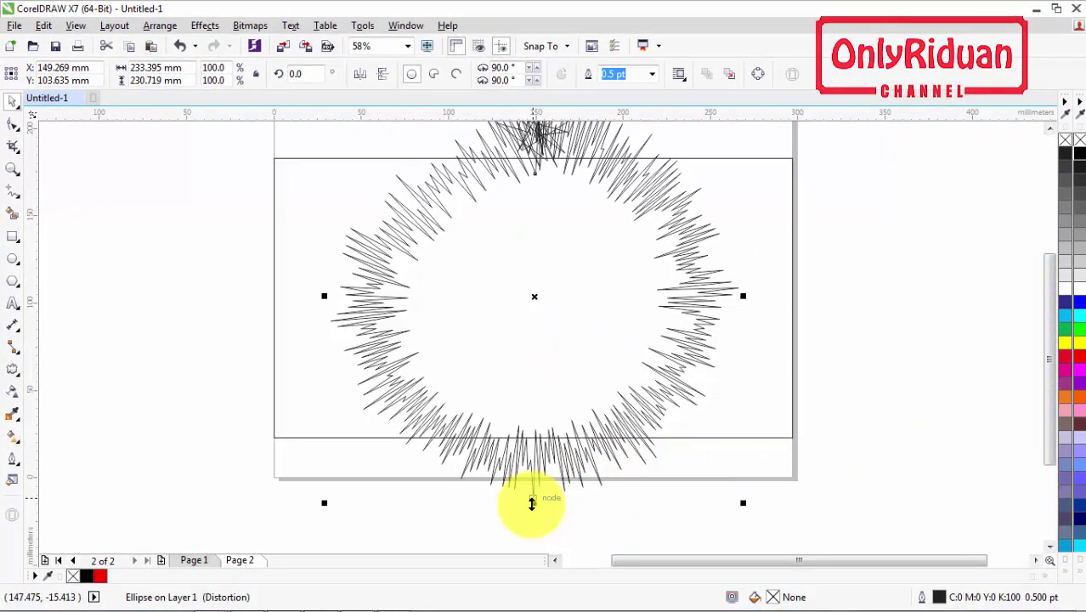
{"action": "mouse_move", "coordinate": [531, 503]}
{"action": "left_mouse_down"}
{"action": "mouse_move", "coordinate": [530, 515]}
{"action": "mouse_move", "coordinate": [533, 502]}
{"action": "left_mouse_up"}
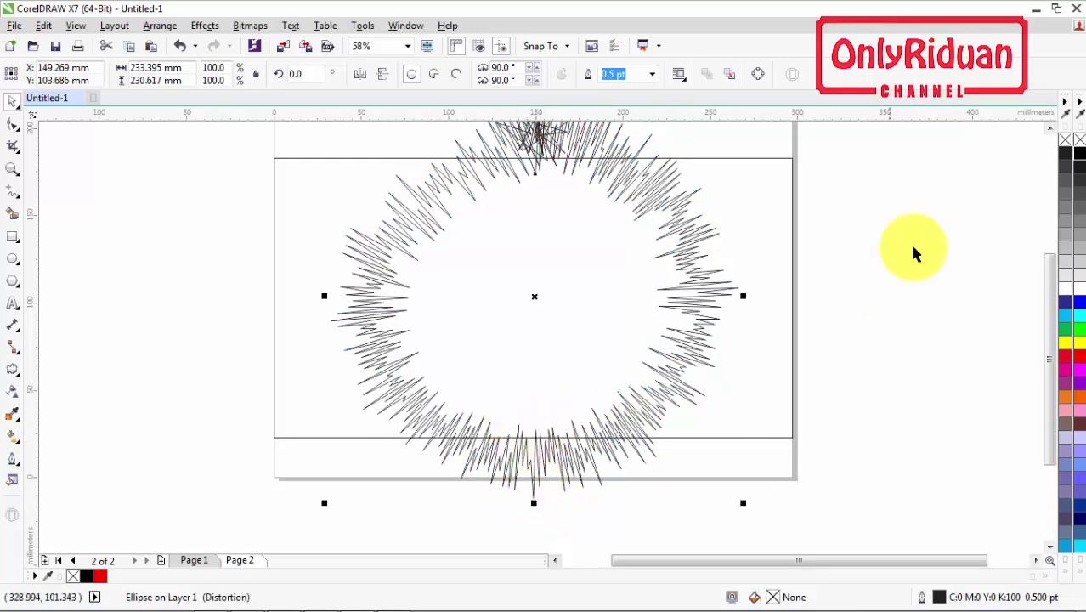
{"action": "left_click", "coordinate": [1051, 128]}
{"action": "left_click", "coordinate": [1051, 129]}
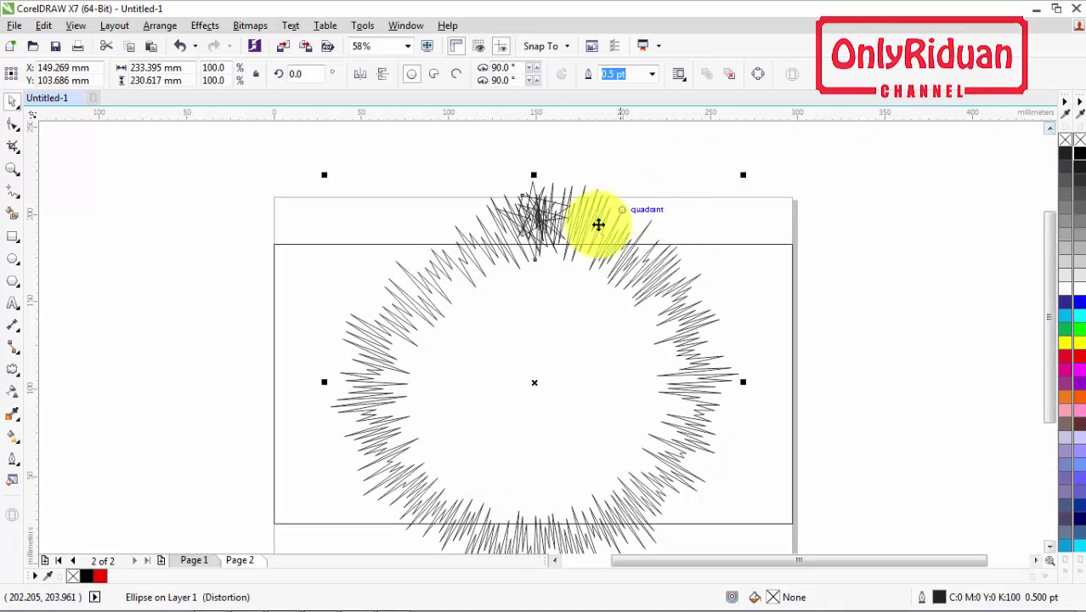
{"action": "left_click_drag", "start_coordinate": [533, 173], "coordinate": [534, 165]}
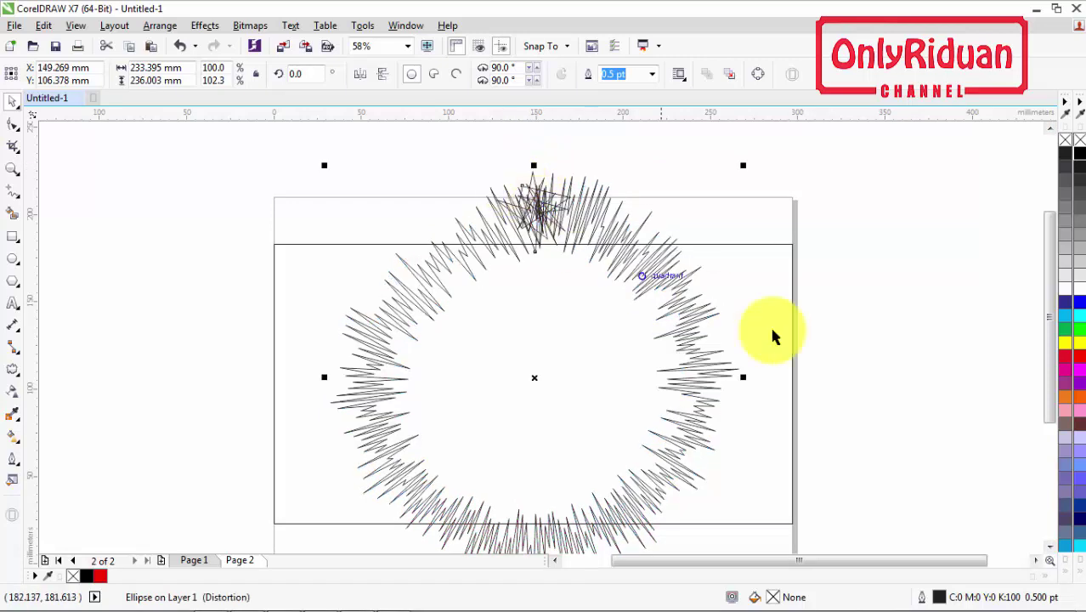
{"action": "scroll", "coordinate": [1054, 282], "scroll_direction": "down", "scroll_amount": 2}
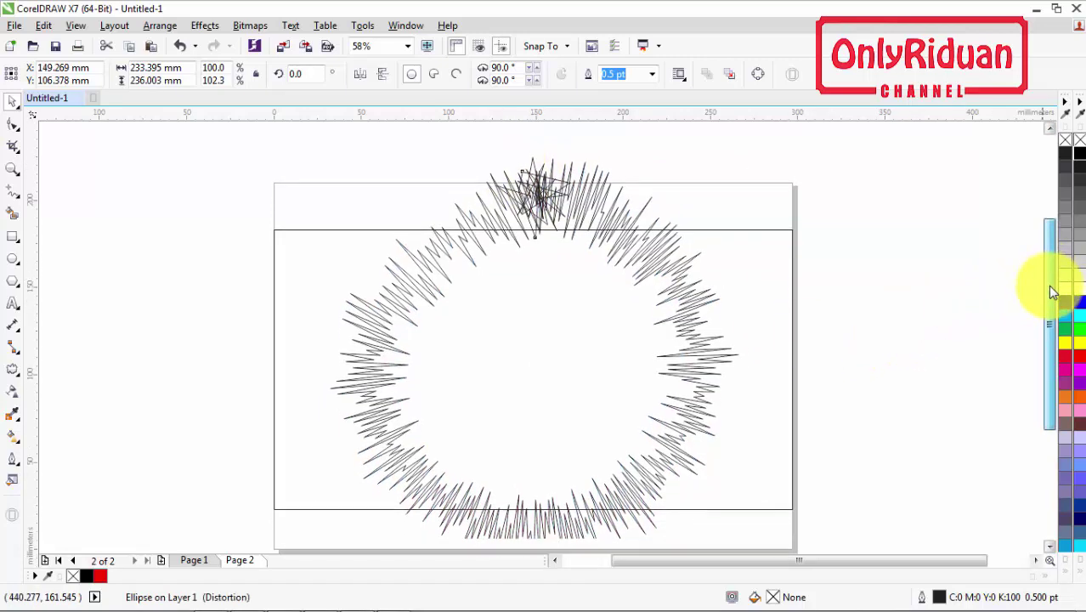
{"action": "left_click", "coordinate": [909, 316]}
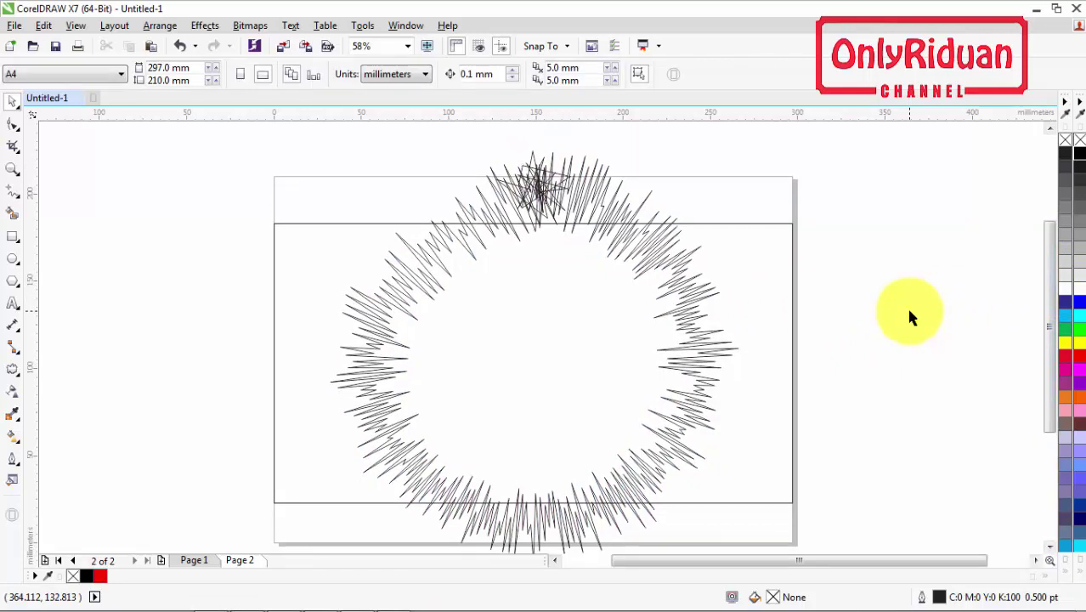
Fill the background rectangle with black
{"action": "left_click", "coordinate": [759, 238]}
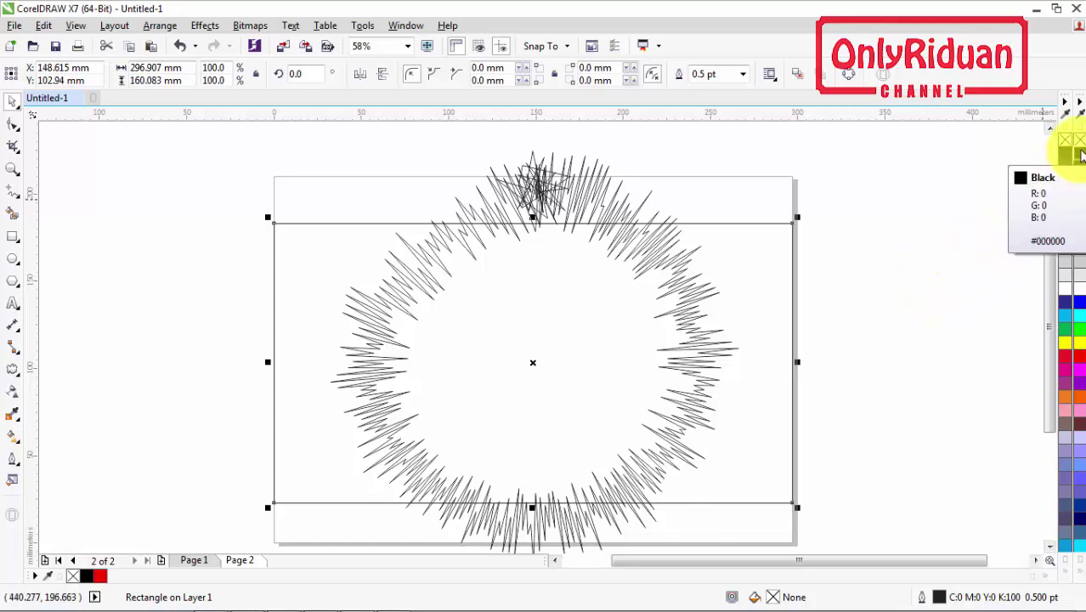
{"action": "left_click", "coordinate": [1079, 153]}
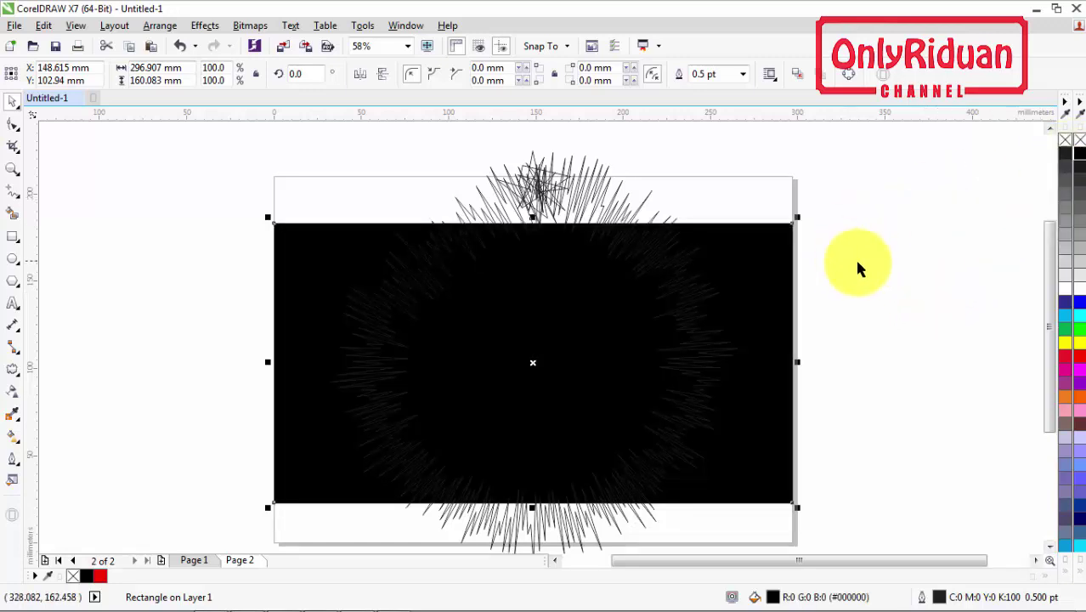
{"action": "left_click", "coordinate": [900, 265]}
{"action": "left_click", "coordinate": [765, 276]}
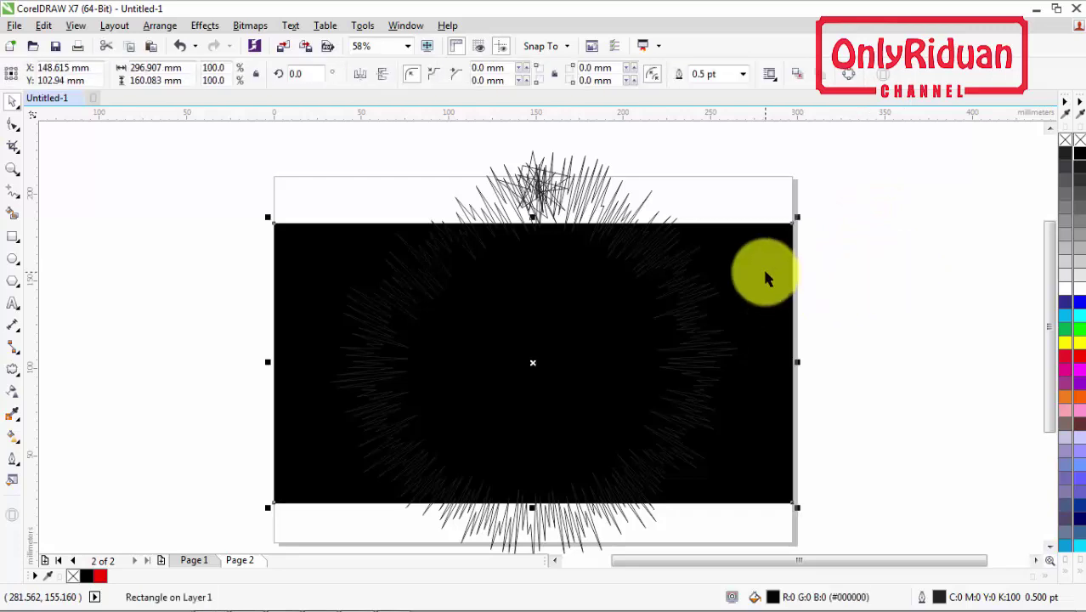
{"action": "left_click", "coordinate": [845, 280]}
Give the spiky circle a red (#FF0000) fill and a matching red outline
{"action": "left_click", "coordinate": [586, 195]}
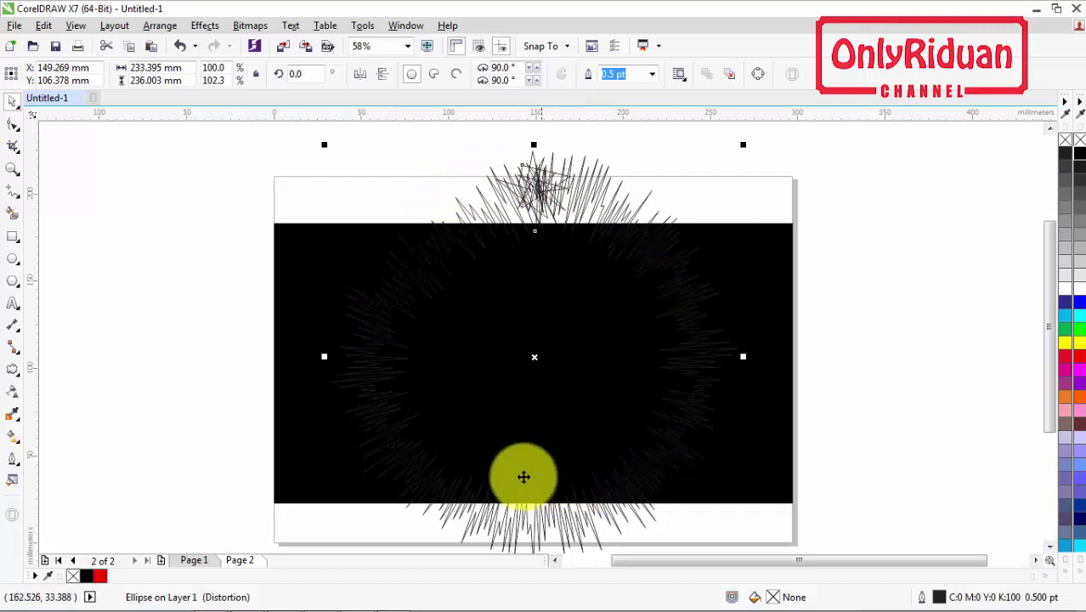
{"action": "left_click", "coordinate": [1079, 359]}
{"action": "left_click", "coordinate": [892, 350]}
{"action": "left_click", "coordinate": [553, 334]}
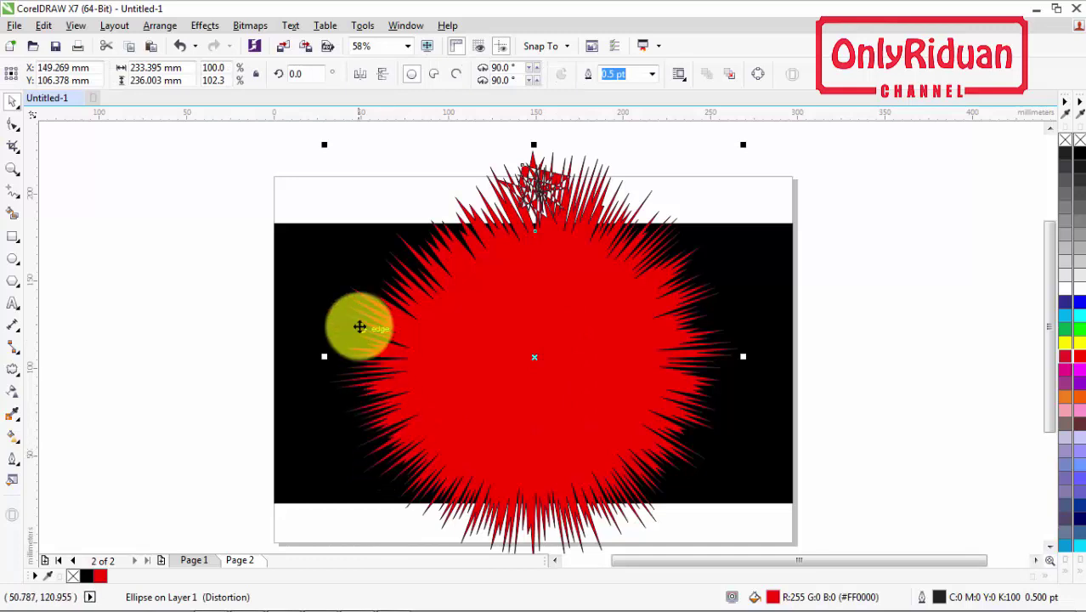
{"action": "scroll", "coordinate": [702, 327], "scroll_direction": "up", "scroll_amount": 2}
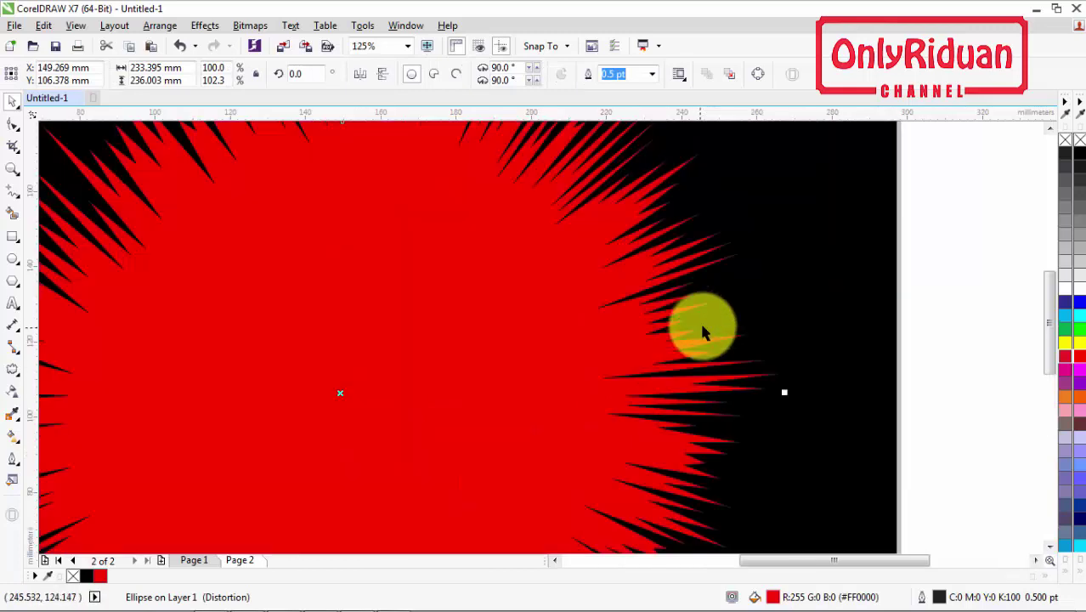
{"action": "scroll", "coordinate": [691, 293], "scroll_direction": "up", "scroll_amount": 1}
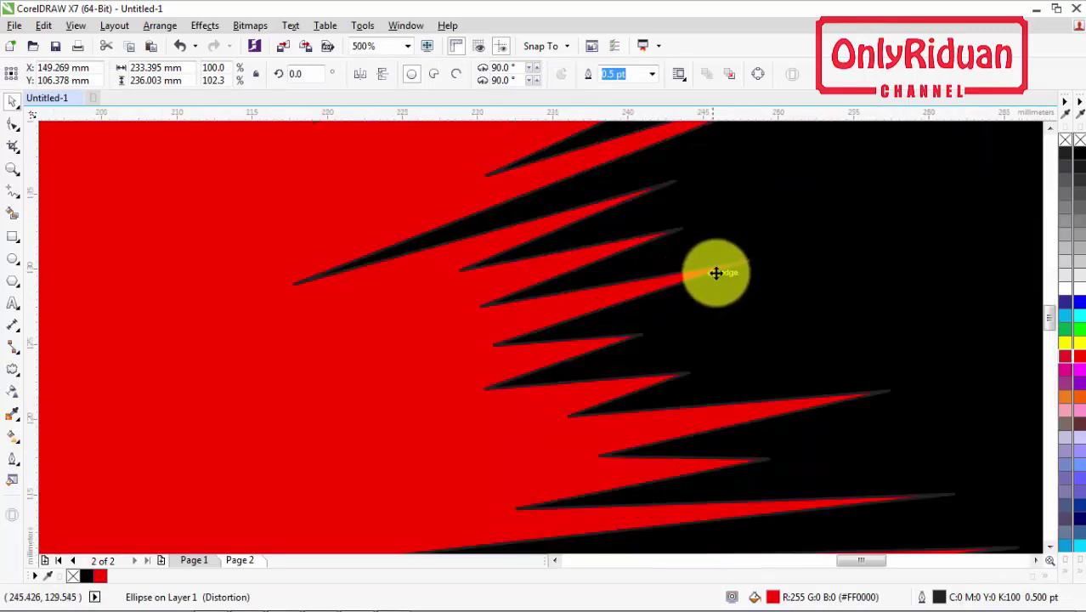
{"action": "scroll", "coordinate": [688, 279], "scroll_direction": "down", "scroll_amount": 3}
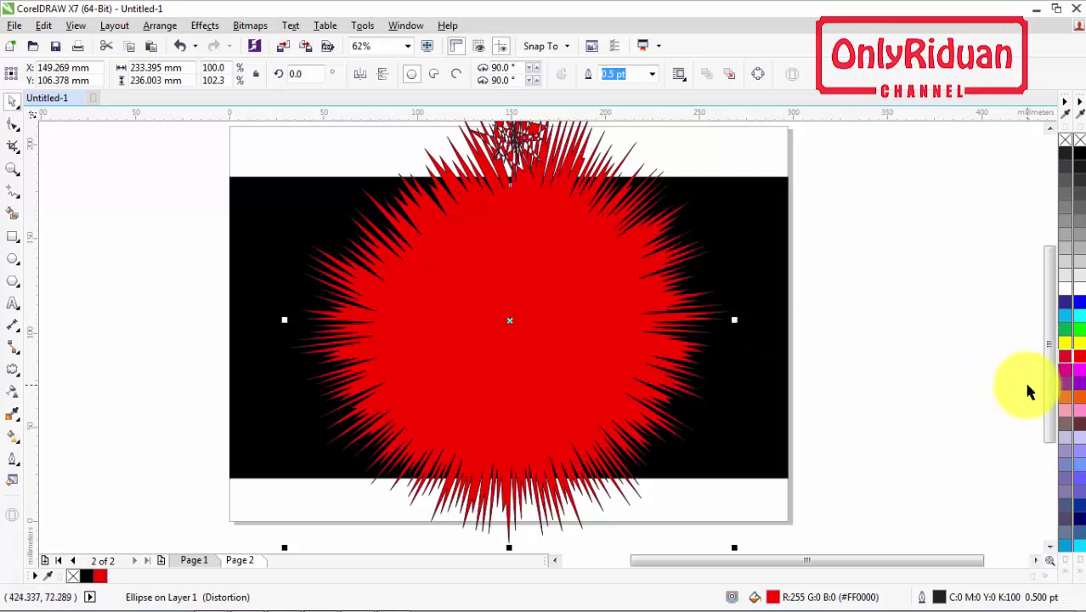
{"action": "right_click", "coordinate": [1080, 358]}
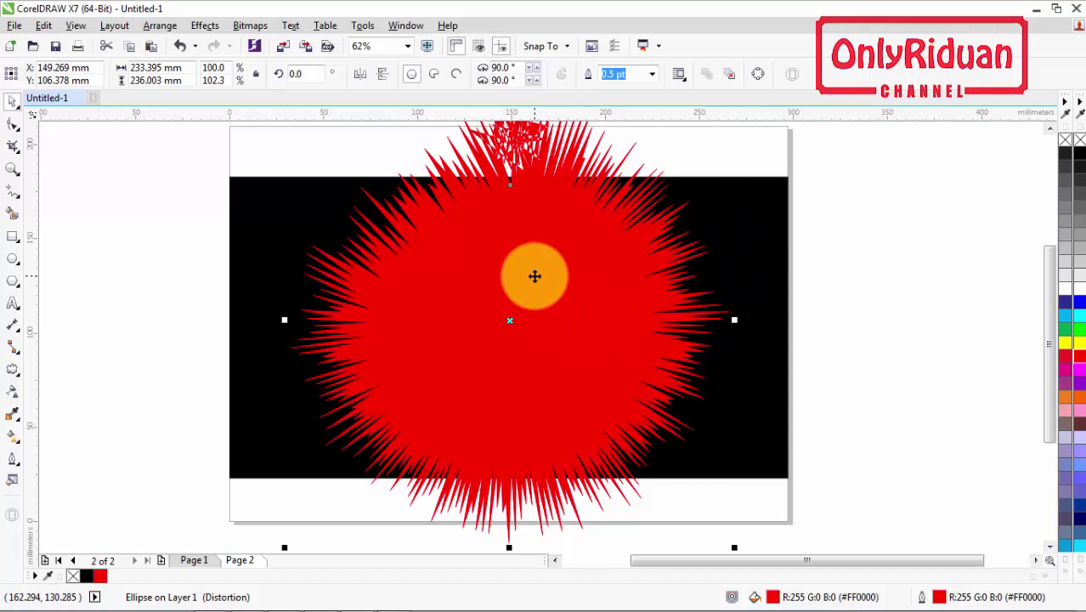
{"action": "right_click", "coordinate": [534, 276]}
{"action": "left_click", "coordinate": [855, 282]}
{"action": "left_click", "coordinate": [854, 282]}
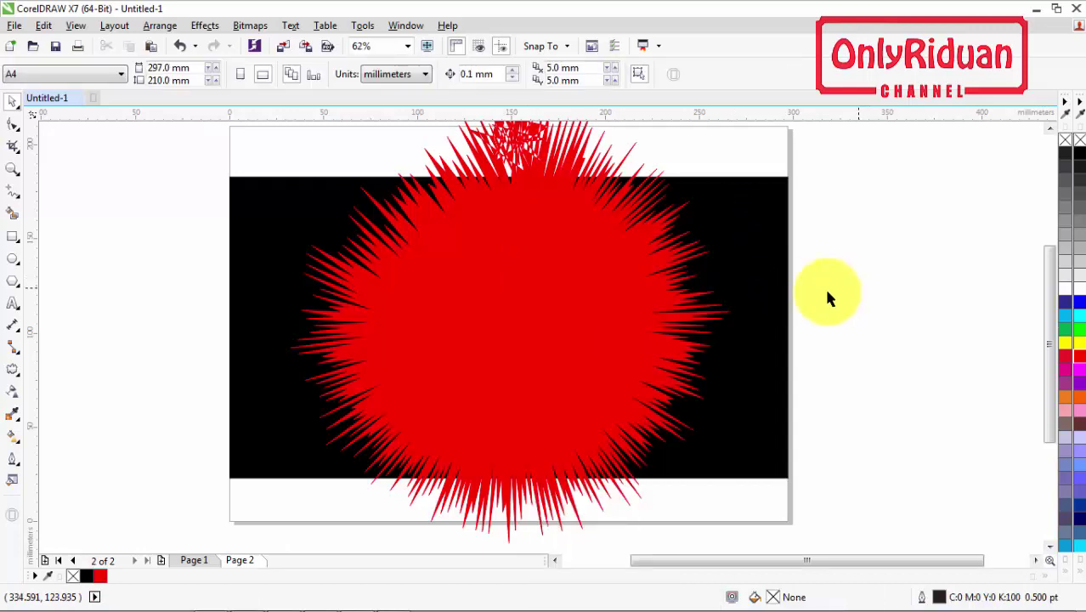
PowerClip the red spiky circle inside the black background rectangle
{"action": "left_click", "coordinate": [550, 272]}
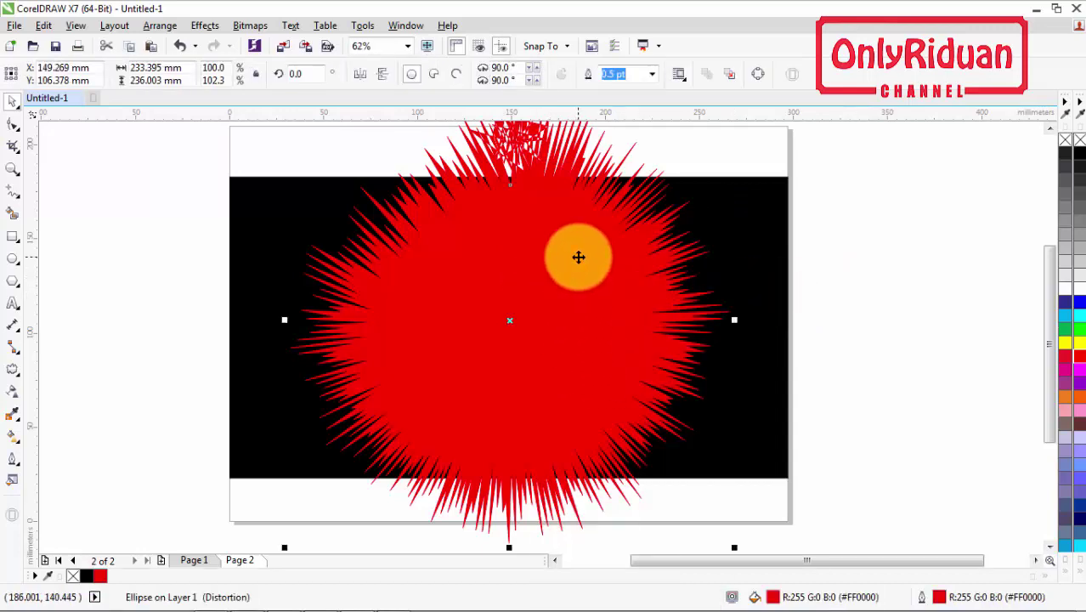
{"action": "right_click", "coordinate": [578, 256]}
{"action": "left_click", "coordinate": [626, 213]}
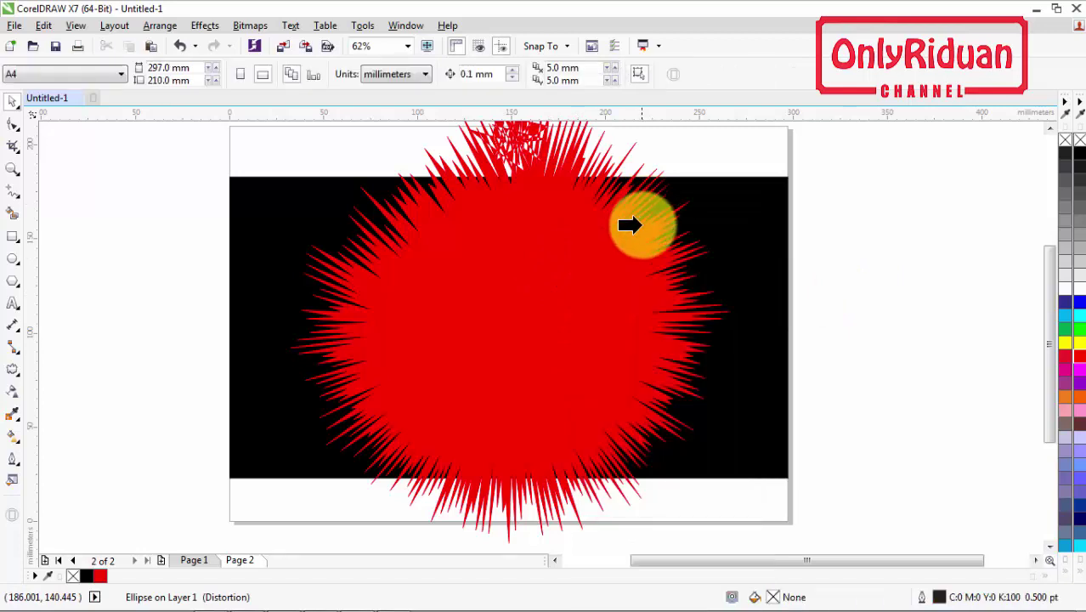
{"action": "left_click", "coordinate": [753, 233]}
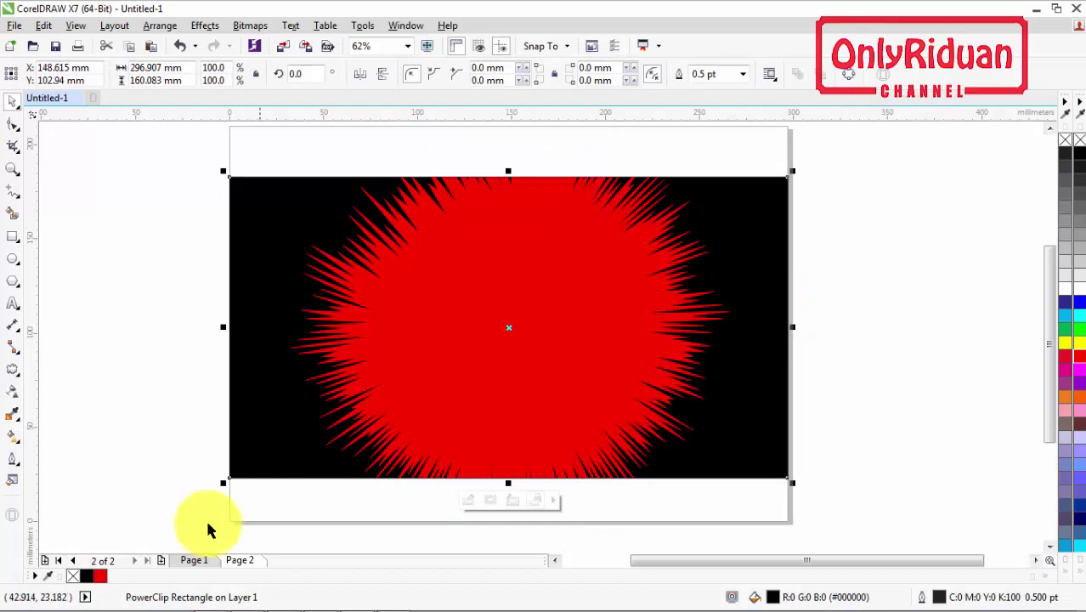
Check the finished artwork on Page 1, then on Page 2 draw a circle about 46 mm in diameter beside the page and fill it black
{"action": "left_click", "coordinate": [194, 563]}
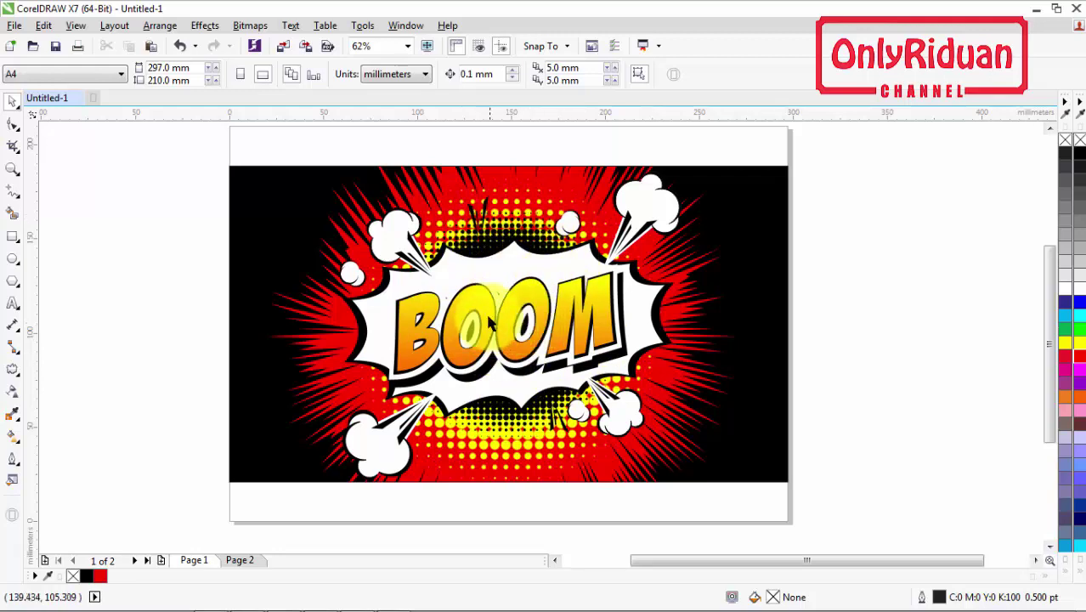
{"action": "left_click", "coordinate": [241, 560]}
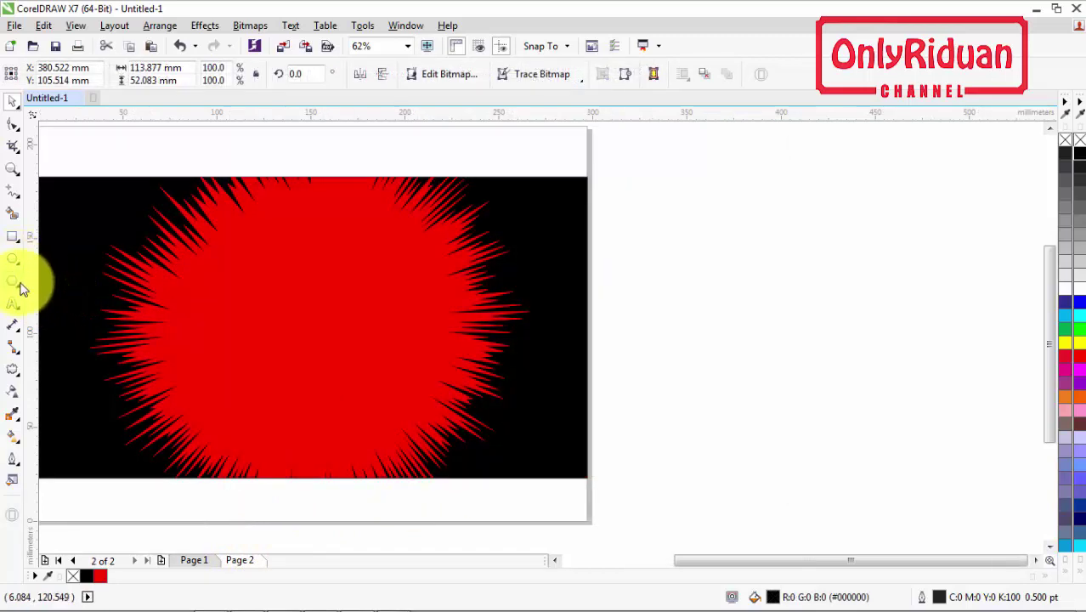
{"action": "left_click", "coordinate": [14, 260]}
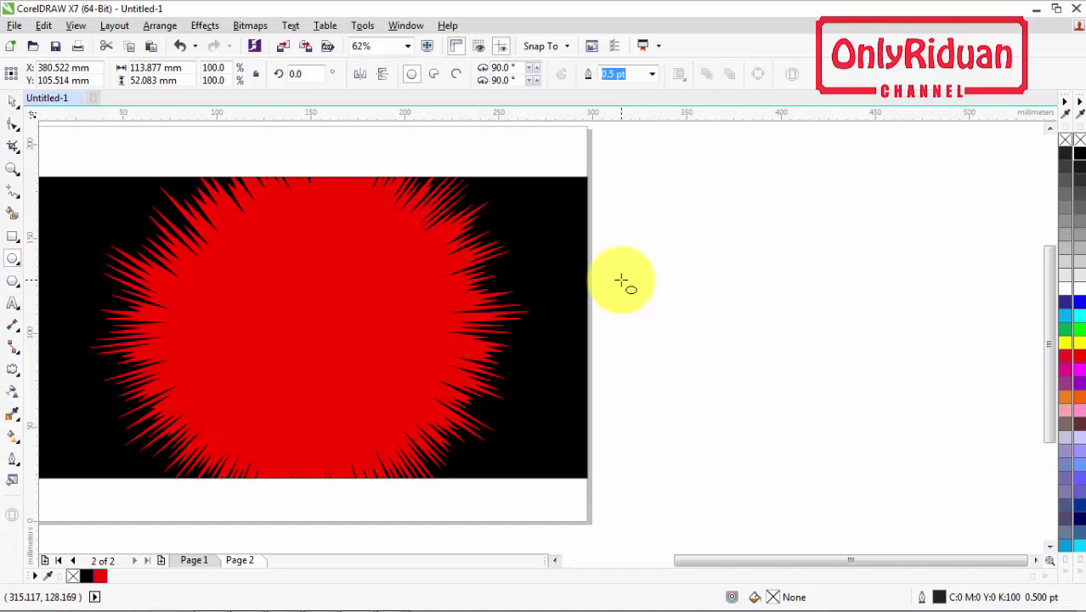
{"action": "left_click_drag", "start_coordinate": [643, 278], "coordinate": [718, 366]}
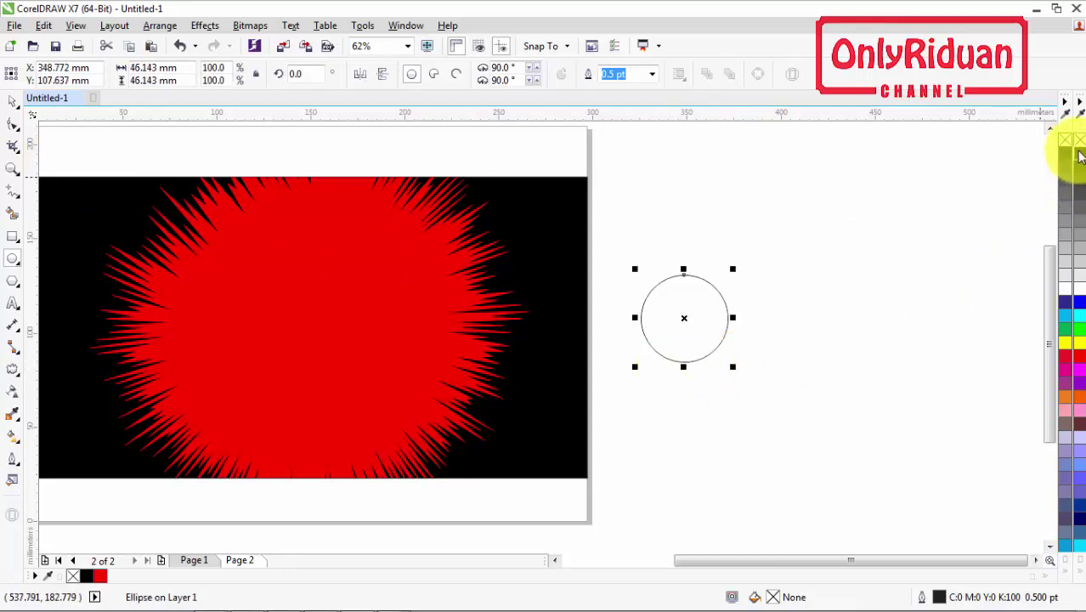
{"action": "left_click", "coordinate": [1080, 155]}
{"action": "left_click", "coordinate": [13, 100]}
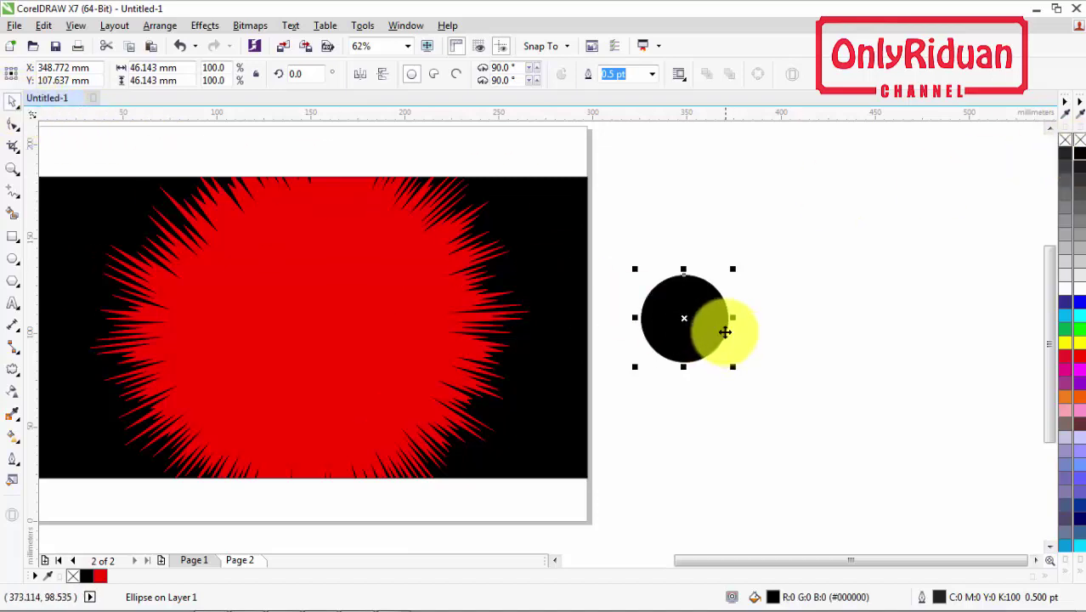
Duplicate the black circle about 60 mm to its right and shift the original slightly left and down
{"action": "left_click_drag", "start_coordinate": [684, 318], "coordinate": [793, 318]}
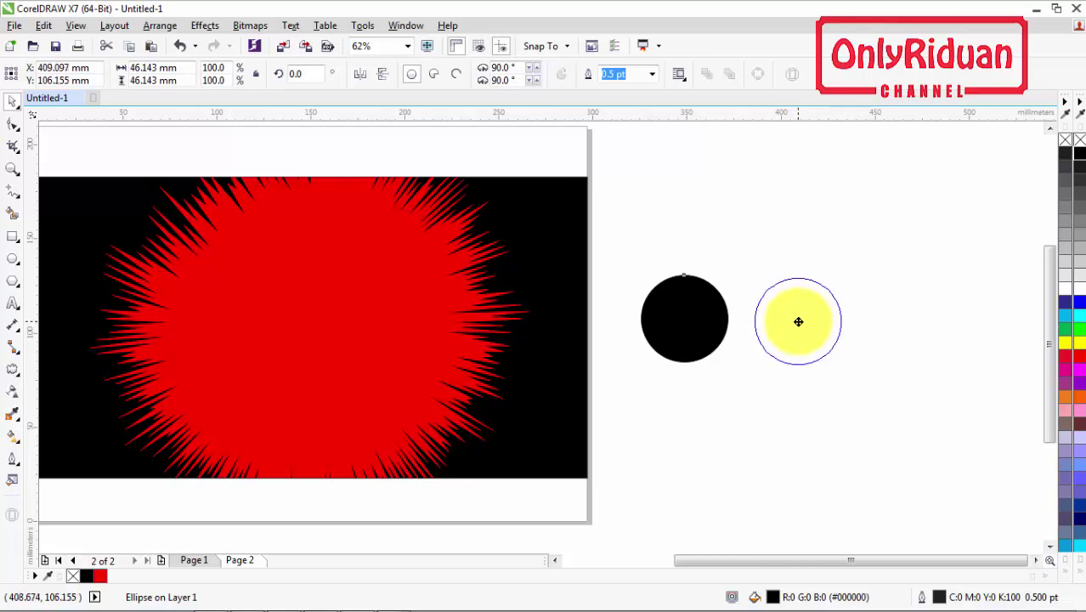
{"action": "left_click_drag", "start_coordinate": [798, 322], "coordinate": [798, 320]}
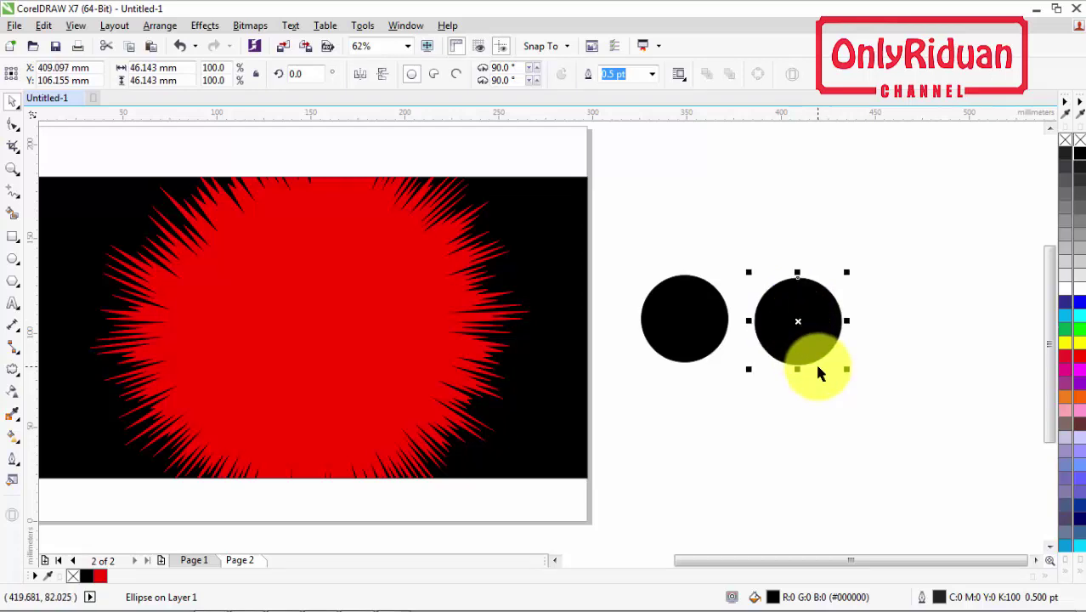
{"action": "left_click_drag", "start_coordinate": [712, 348], "coordinate": [701, 357]}
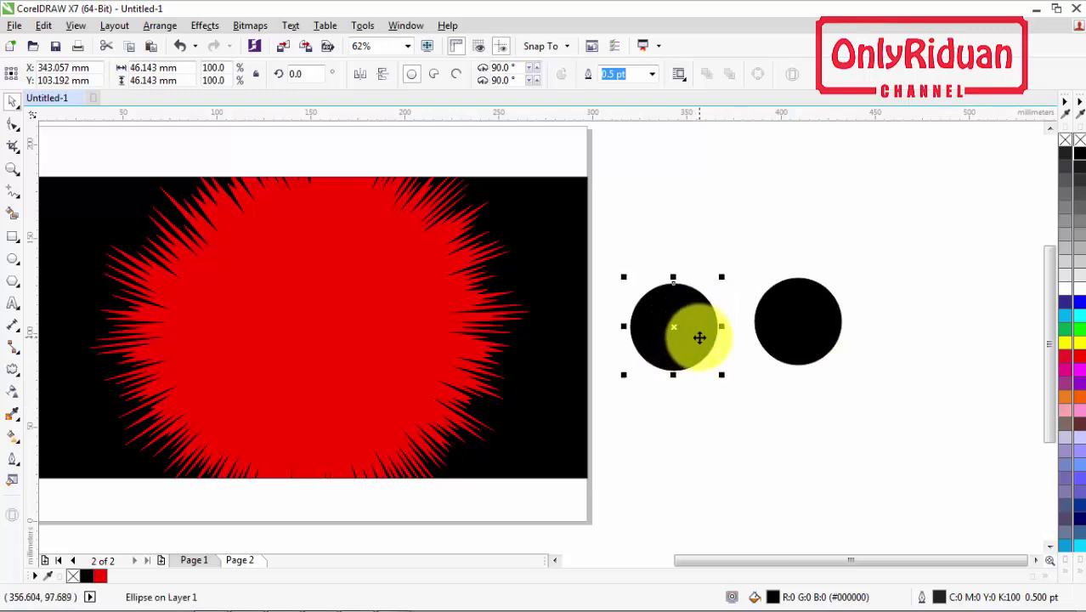
Convert the left black circle to a 96 dpi RGB Color (24-bit) bitmap with anti-aliasing and a transparent background
{"action": "left_click", "coordinate": [249, 26]}
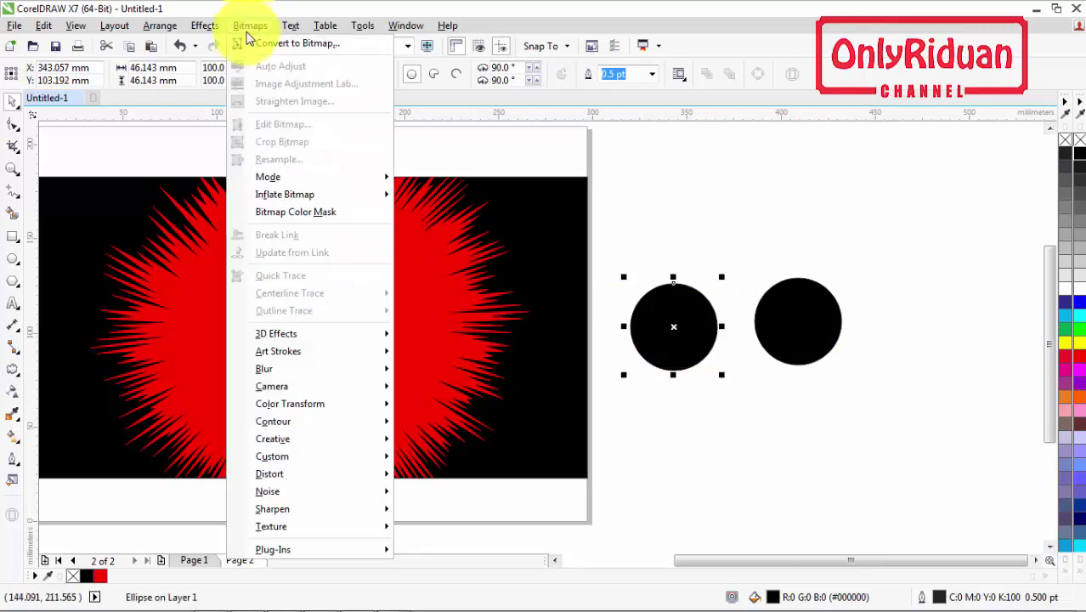
{"action": "left_click", "coordinate": [284, 43]}
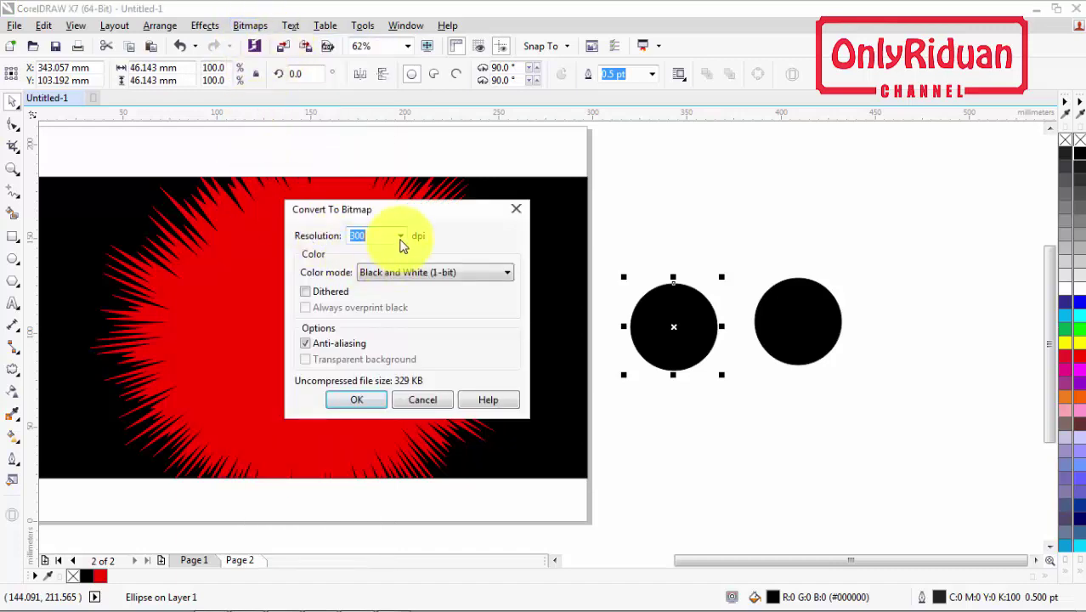
{"action": "left_click", "coordinate": [401, 238]}
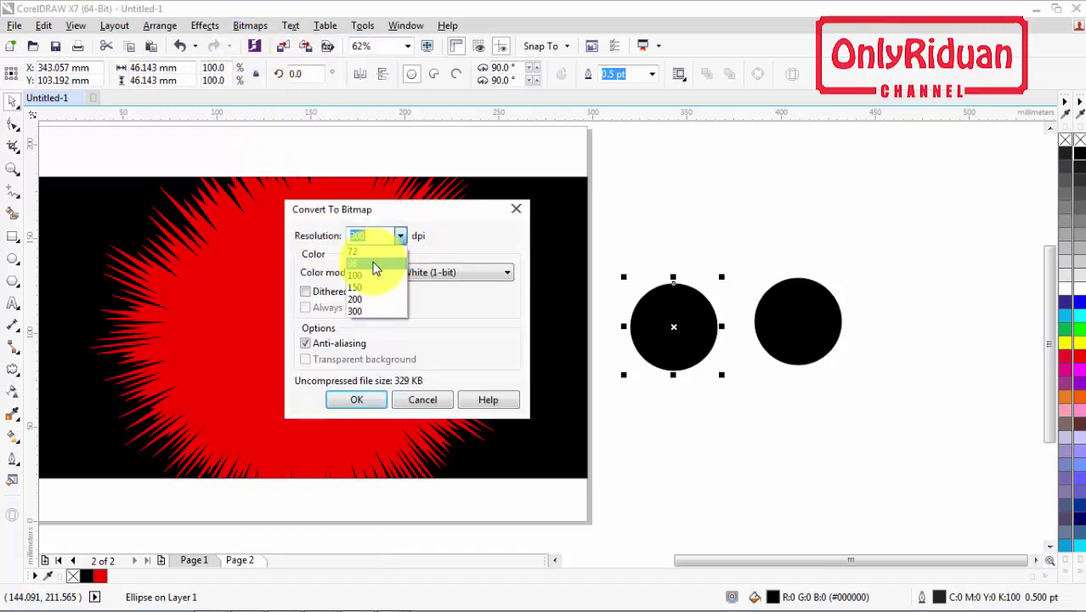
{"action": "left_click", "coordinate": [376, 269]}
{"action": "left_click", "coordinate": [401, 235]}
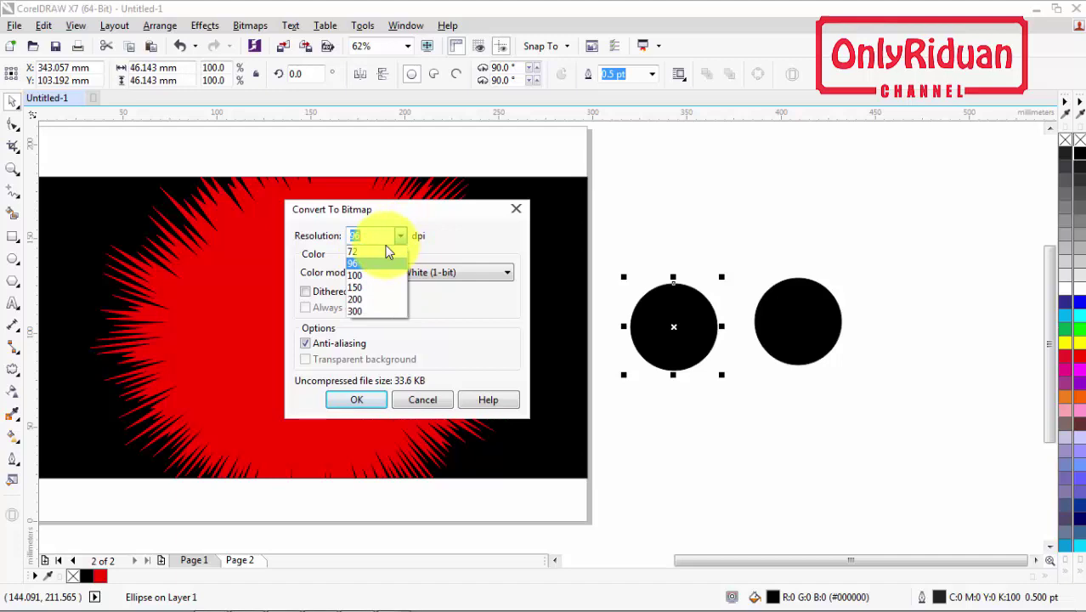
{"action": "left_click", "coordinate": [372, 266]}
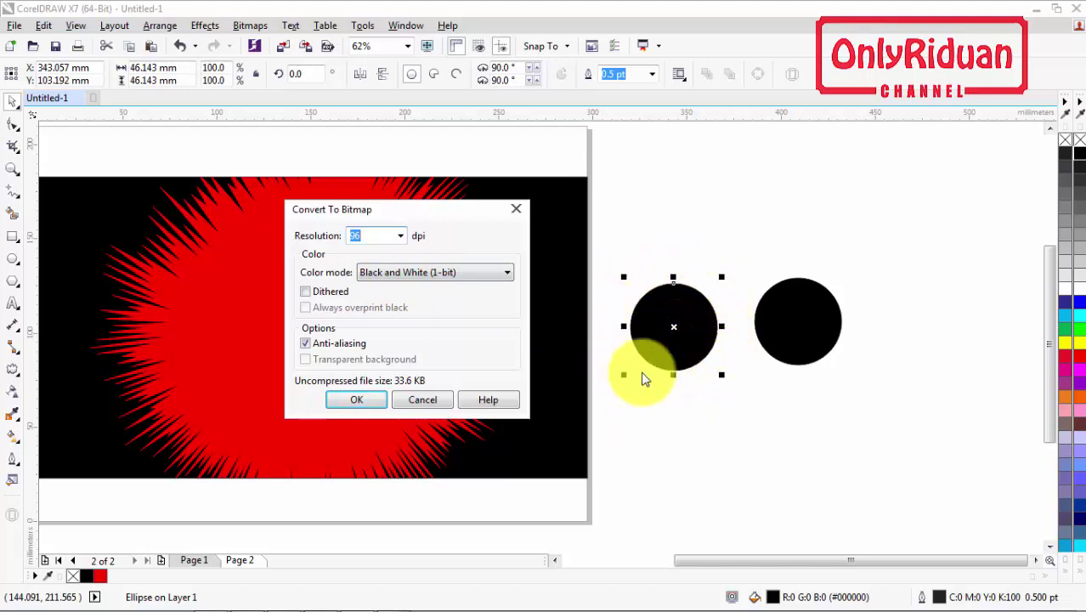
{"action": "left_click", "coordinate": [407, 281]}
{"action": "left_click", "coordinate": [407, 333]}
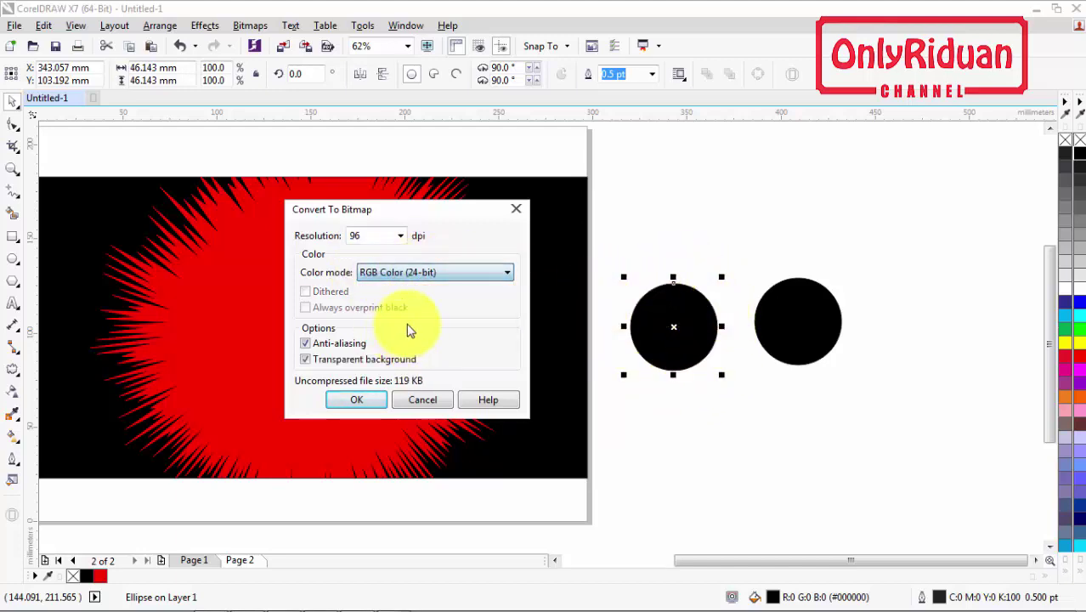
{"action": "left_click", "coordinate": [308, 361]}
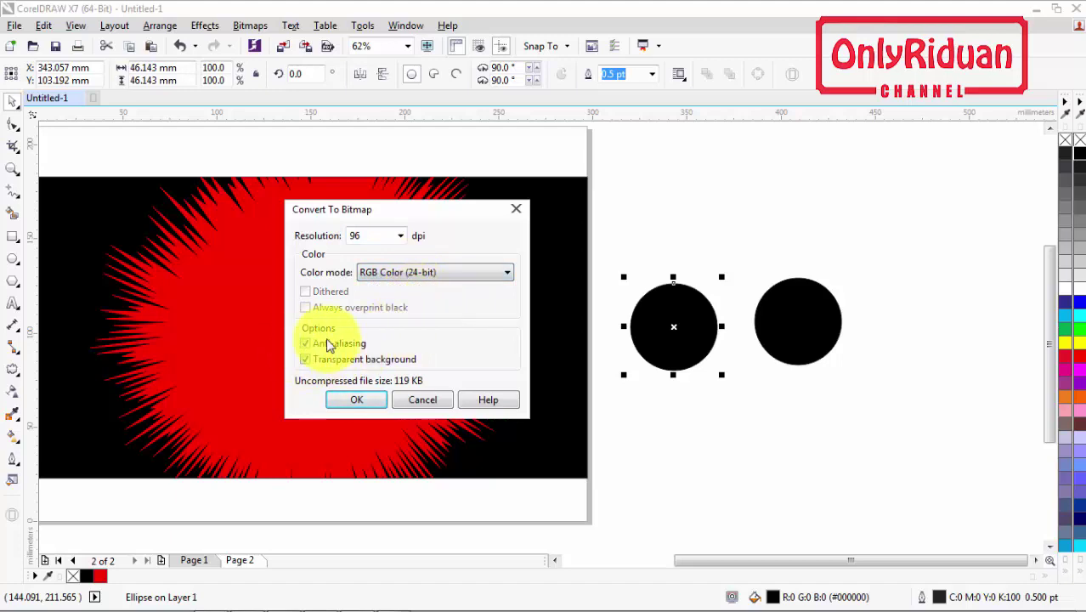
{"action": "left_click", "coordinate": [357, 400]}
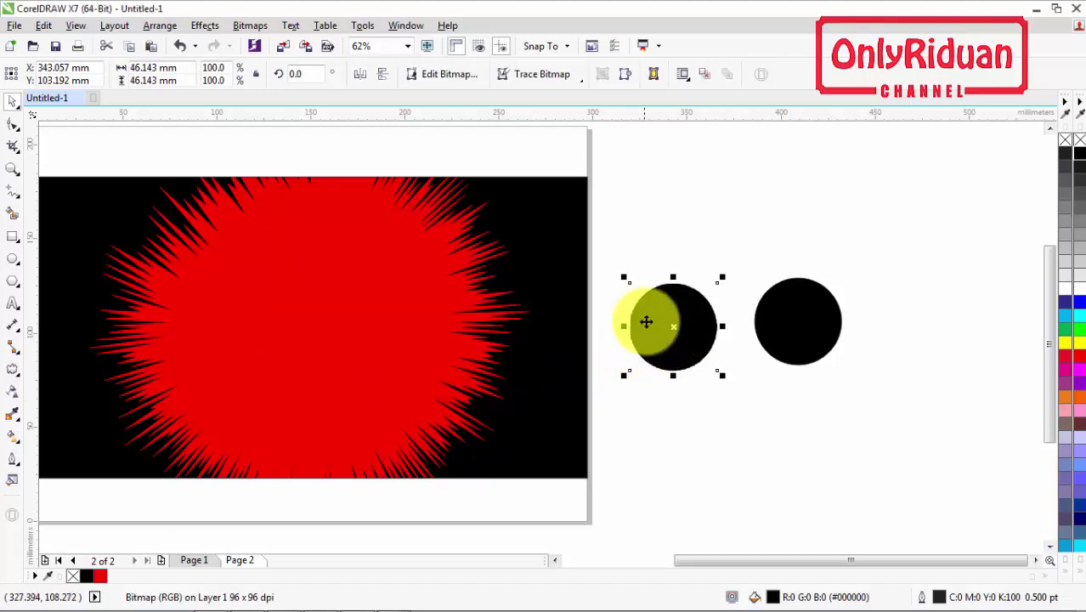
Apply a Gaussian Blur with a 30-pixel radius to the circle bitmap
{"action": "left_click", "coordinate": [244, 28]}
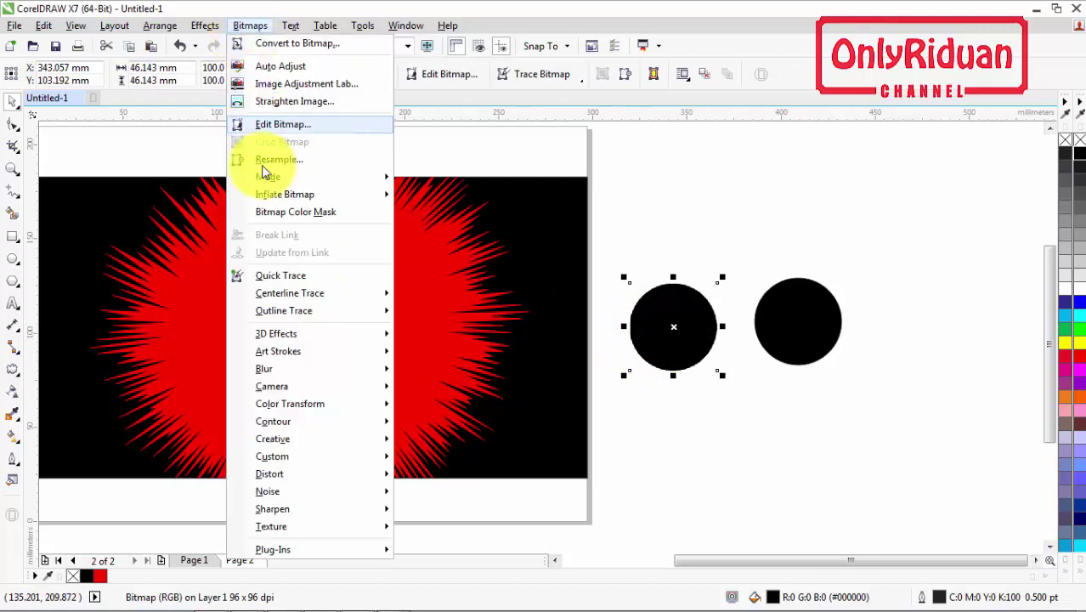
{"action": "mouse_move", "coordinate": [274, 369]}
{"action": "left_click", "coordinate": [443, 389]}
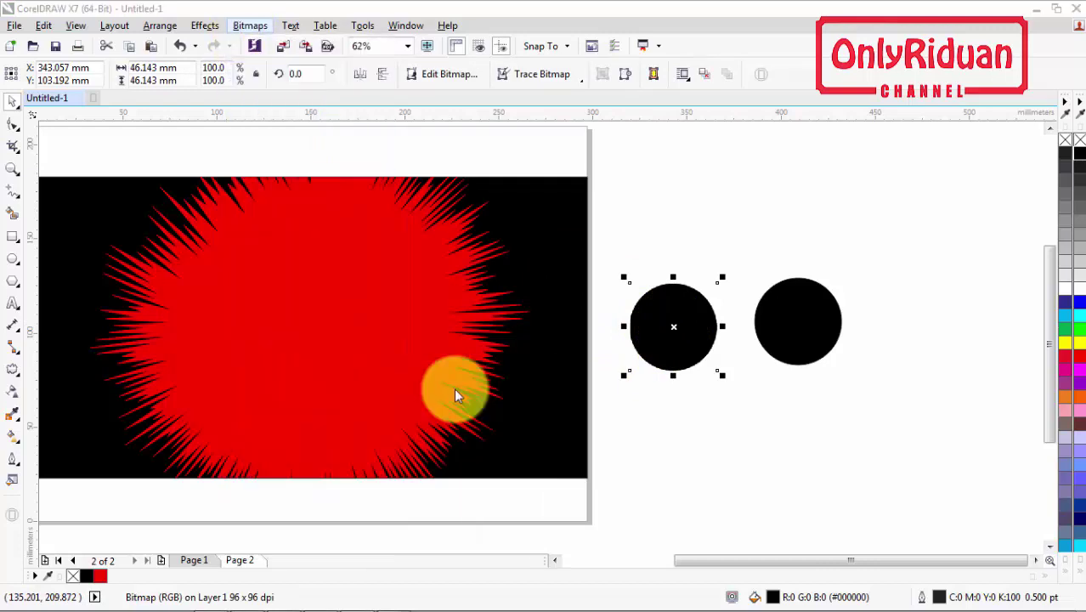
{"action": "left_click_drag", "start_coordinate": [539, 252], "coordinate": [468, 433]}
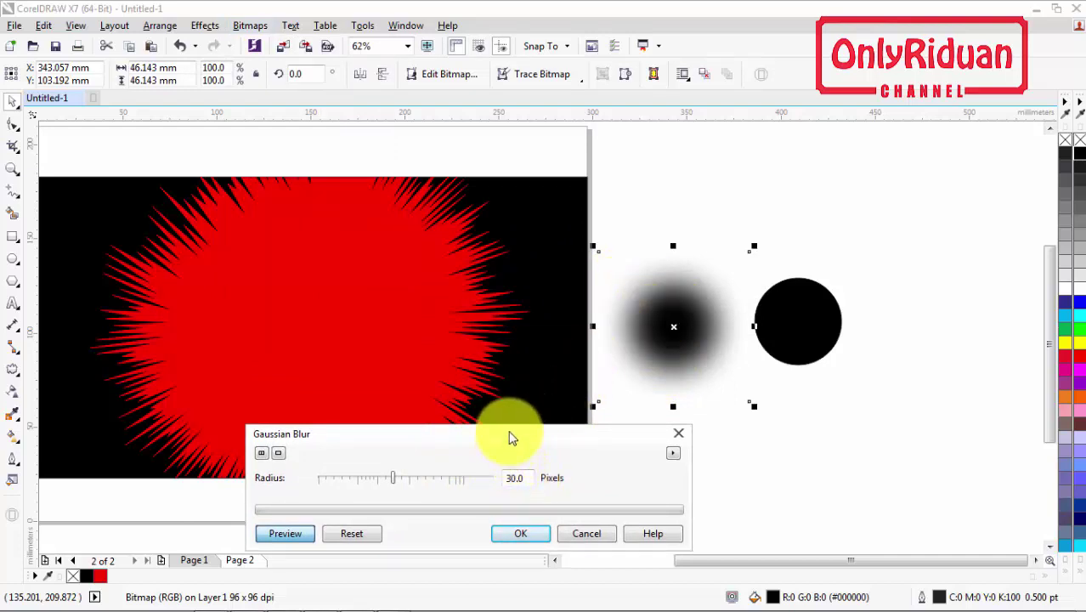
{"action": "left_click_drag", "start_coordinate": [510, 437], "coordinate": [506, 422]}
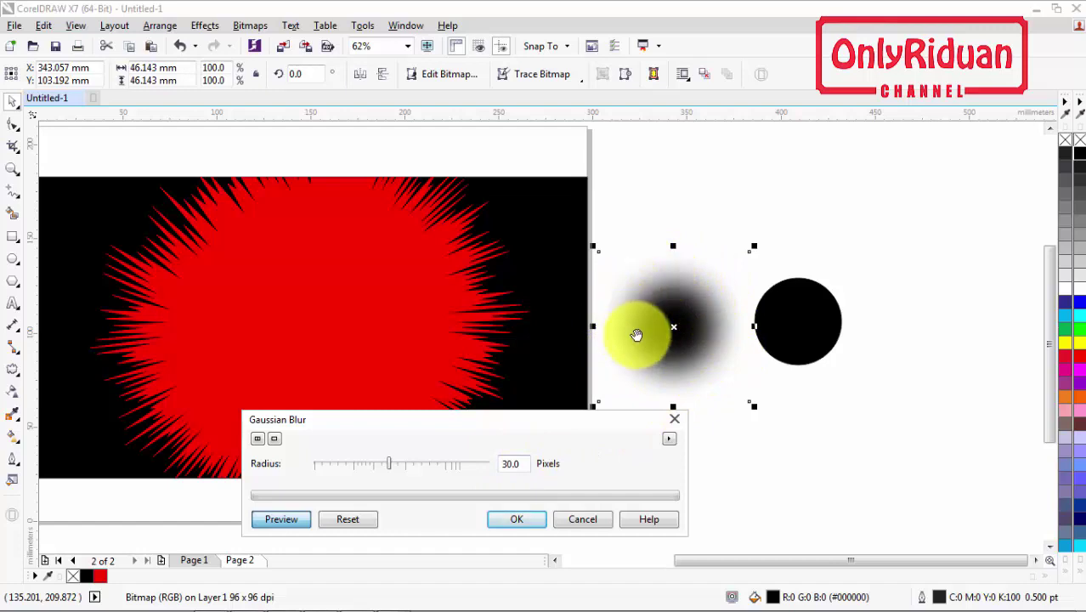
{"action": "left_click", "coordinate": [516, 519]}
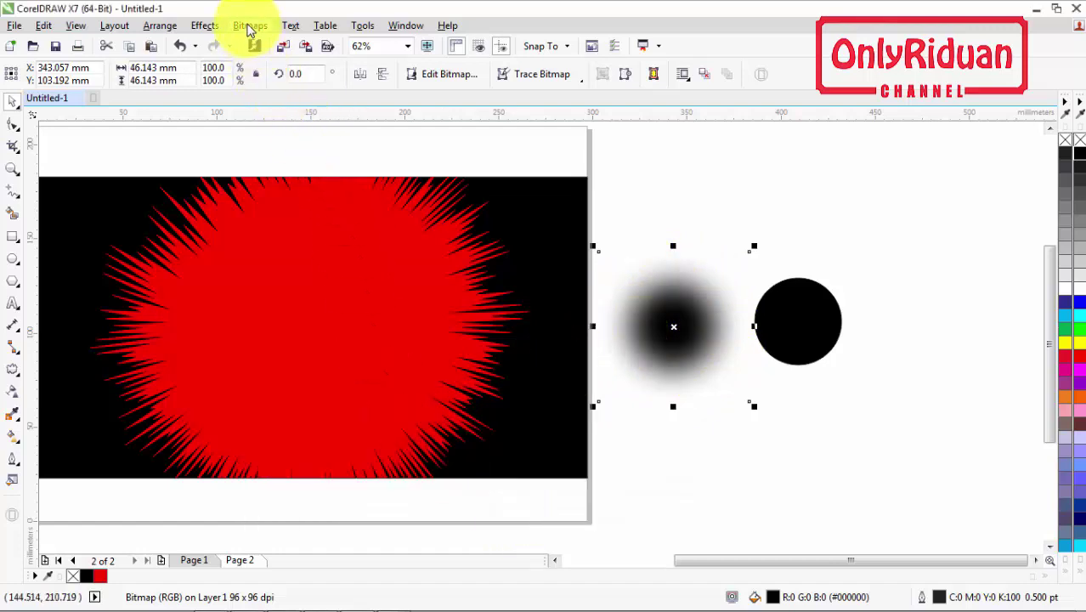
Apply a Halftone effect to the blurred circle with cyan, magenta and yellow at 0° and a max dot radius of 10
{"action": "left_click", "coordinate": [249, 27]}
{"action": "mouse_move", "coordinate": [290, 408]}
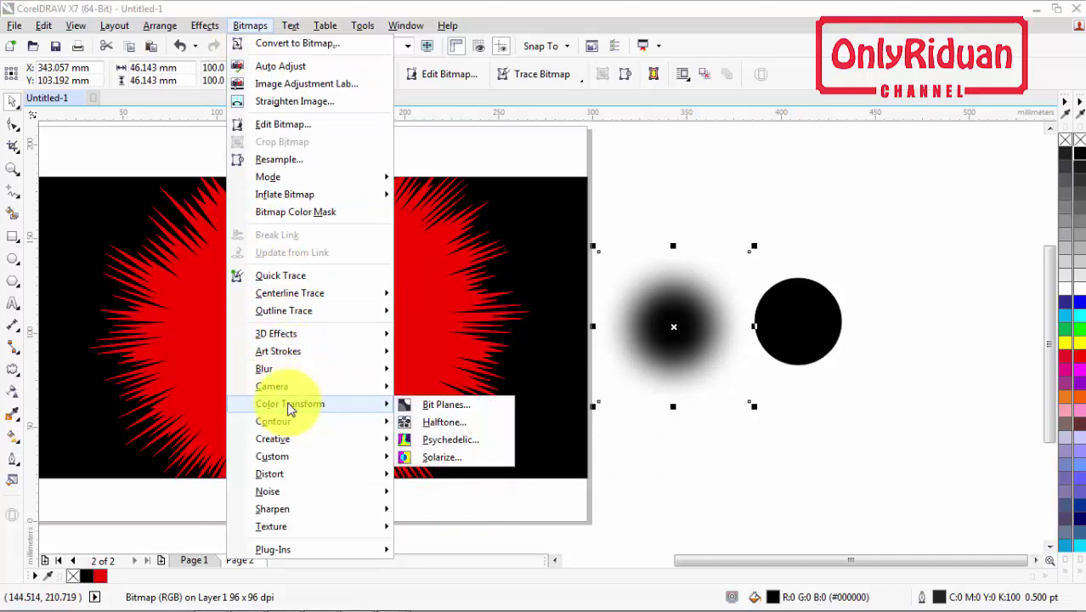
{"action": "left_click", "coordinate": [454, 422]}
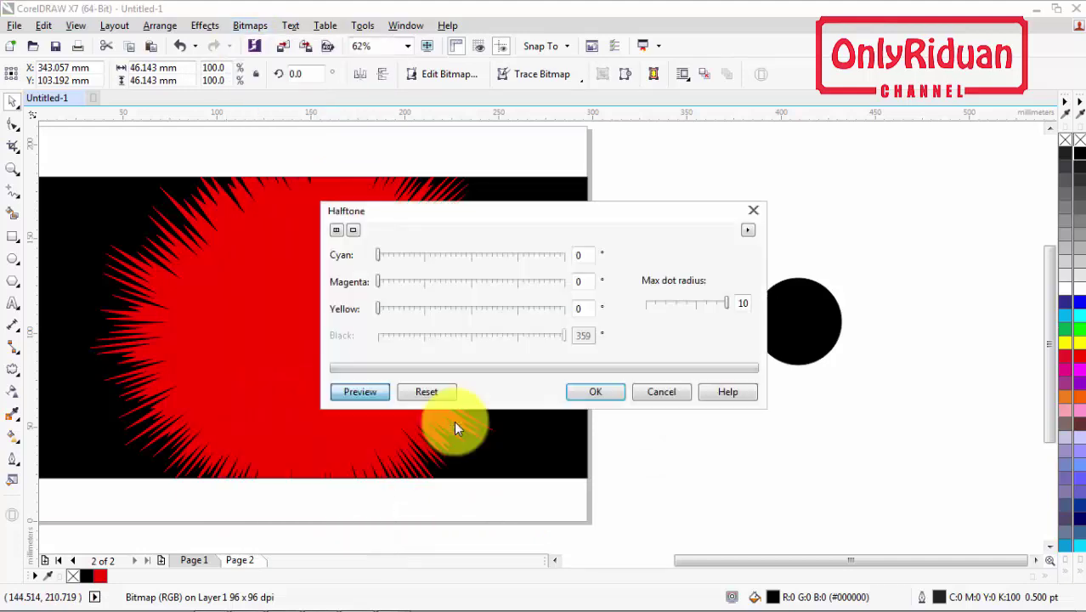
{"action": "left_click_drag", "start_coordinate": [517, 213], "coordinate": [332, 218]}
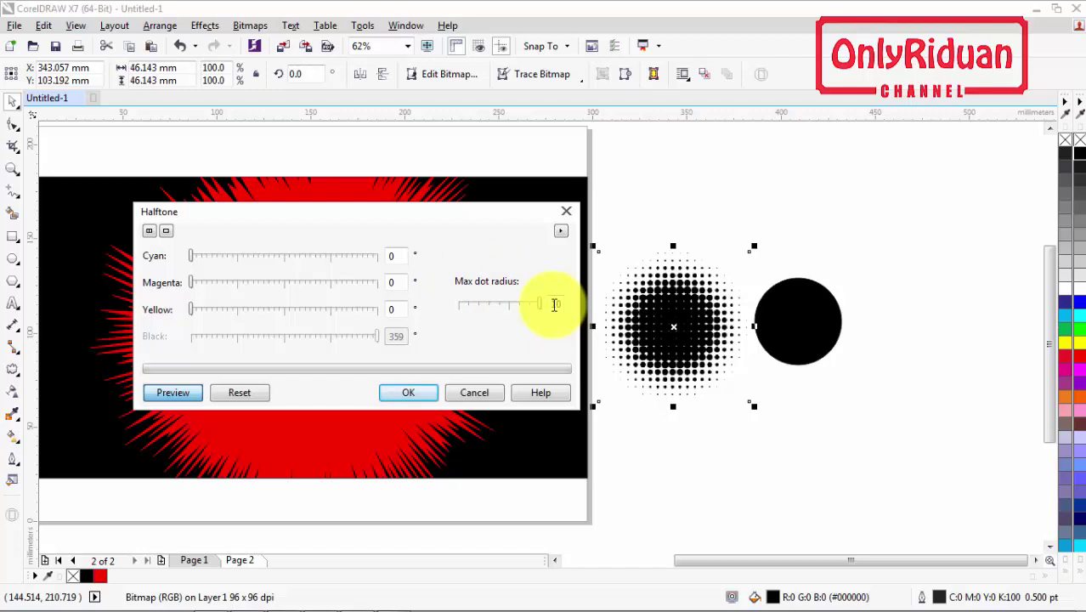
{"action": "left_click", "coordinate": [421, 395]}
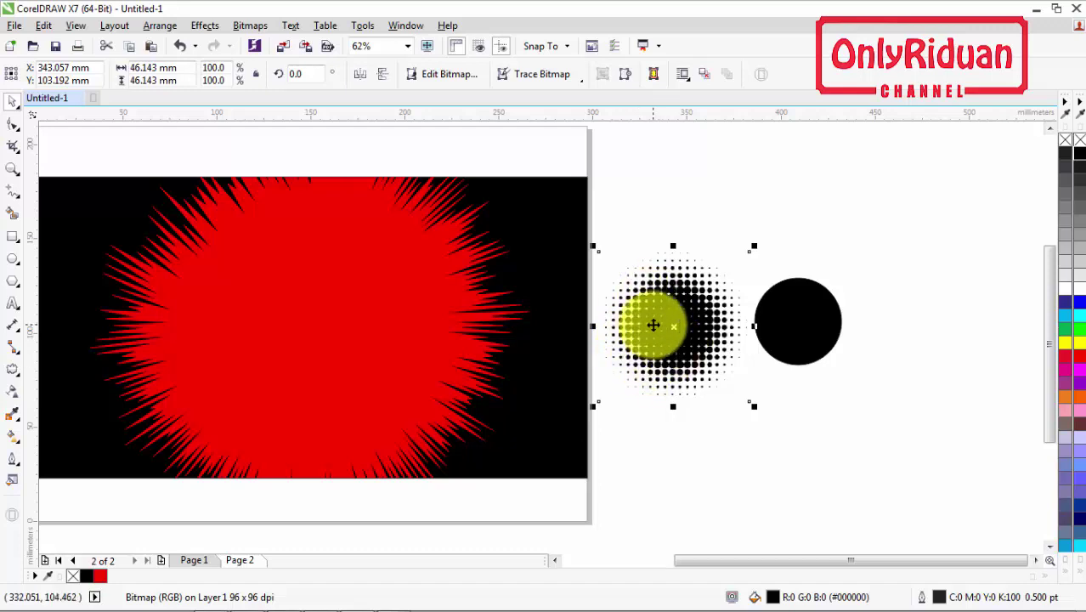
Convert the halftone circle to a 300 dpi Black and White (1-bit) bitmap and place it at the centre of the red burst
{"action": "left_click", "coordinate": [250, 25]}
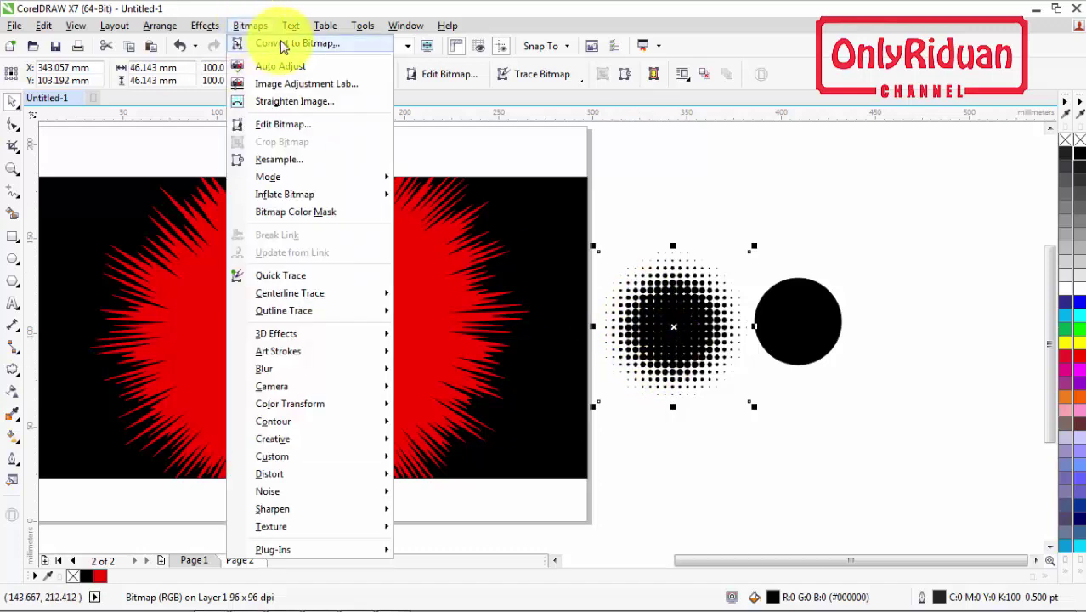
{"action": "left_click", "coordinate": [283, 47]}
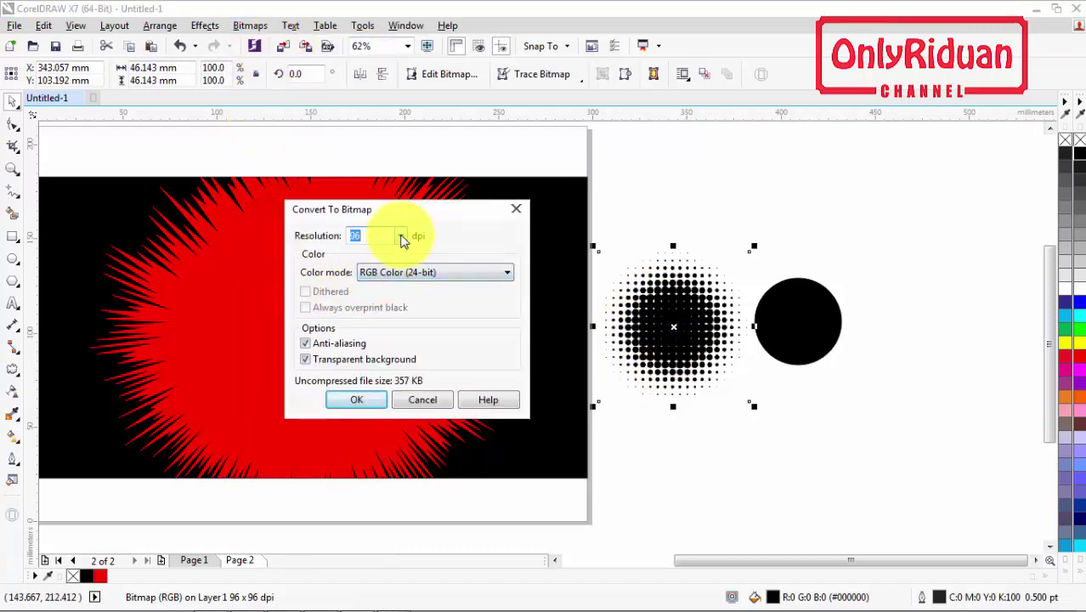
{"action": "left_click", "coordinate": [401, 238]}
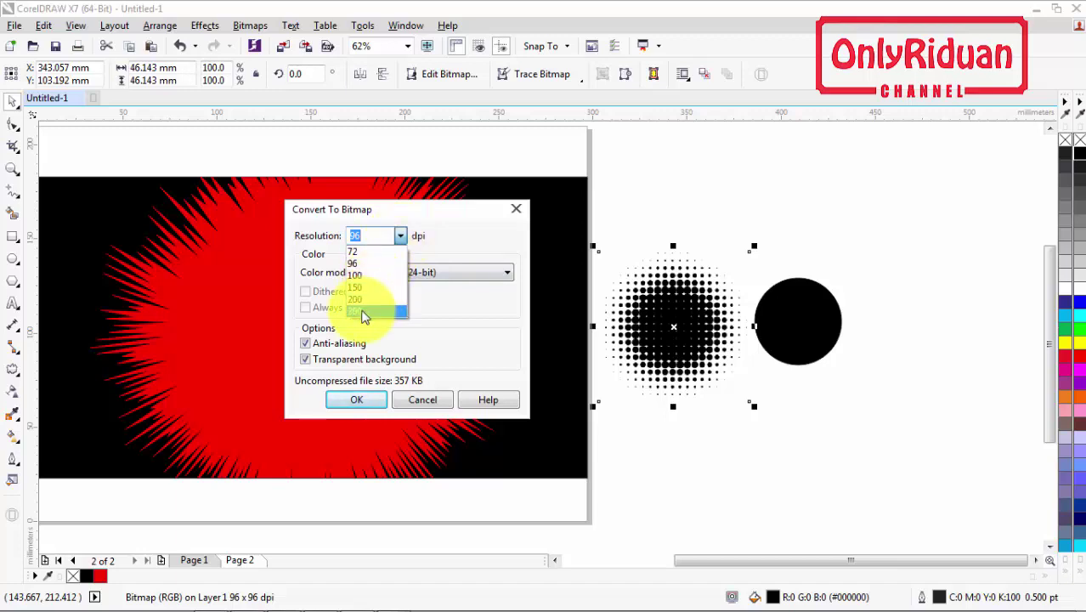
{"action": "left_click", "coordinate": [364, 312]}
{"action": "left_click", "coordinate": [415, 274]}
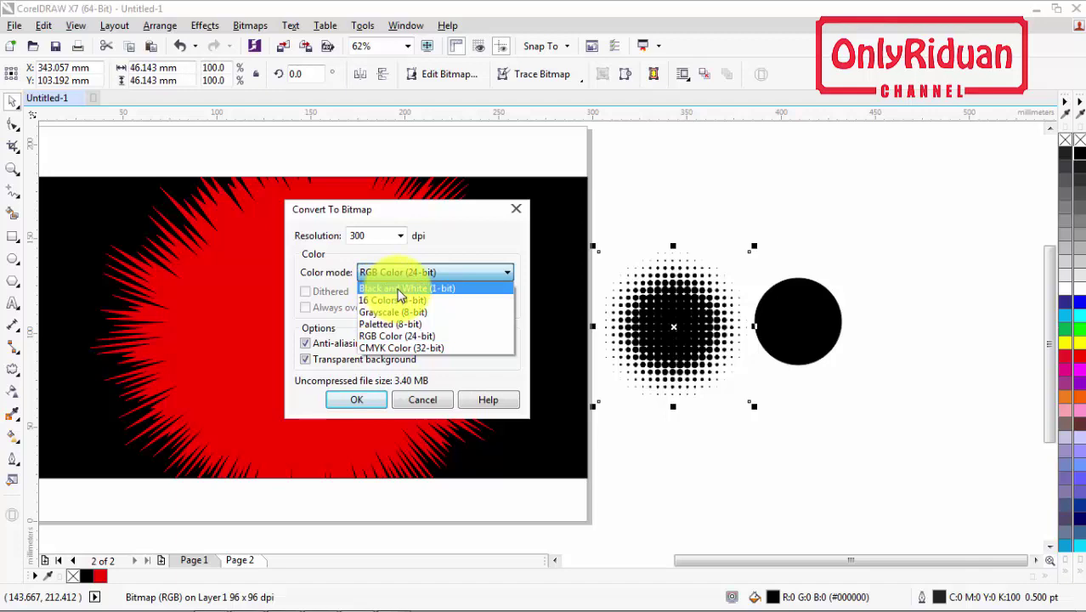
{"action": "left_click", "coordinate": [399, 289]}
{"action": "left_click", "coordinate": [355, 400]}
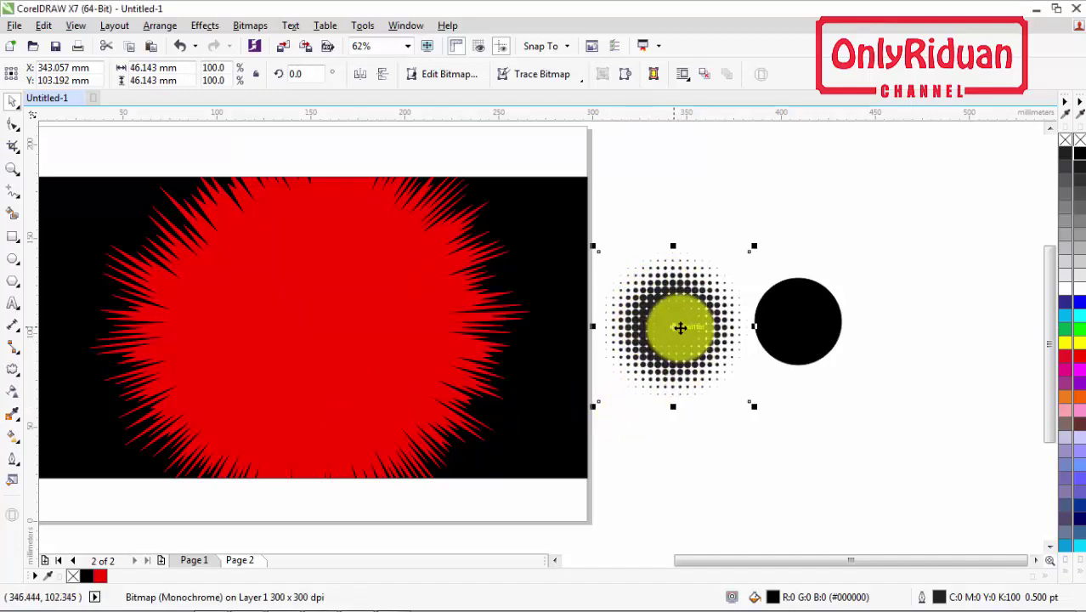
{"action": "left_click_drag", "start_coordinate": [681, 322], "coordinate": [306, 330]}
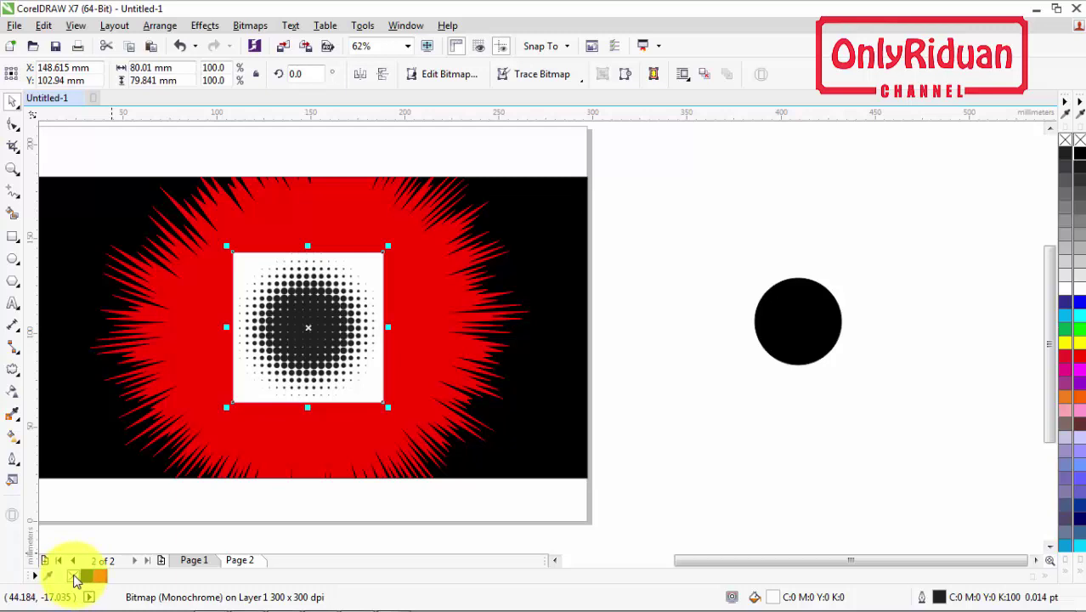
Remove the centre halftone bitmap's white background, colour its dots yellow, and enlarge it about its centre to about 157 mm wide
{"action": "left_click", "coordinate": [73, 576]}
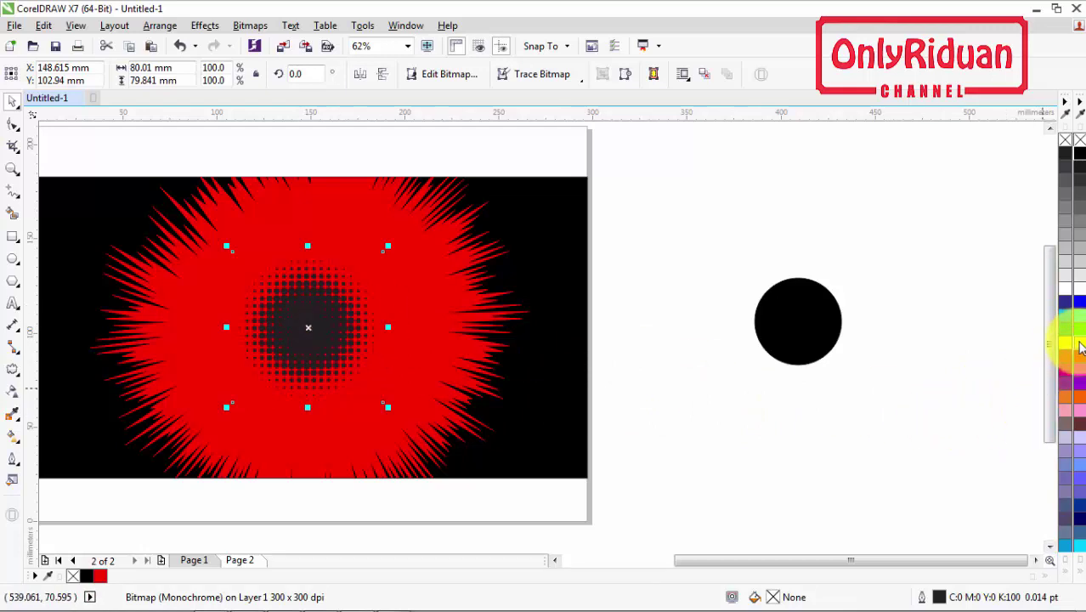
{"action": "left_click", "coordinate": [1079, 343]}
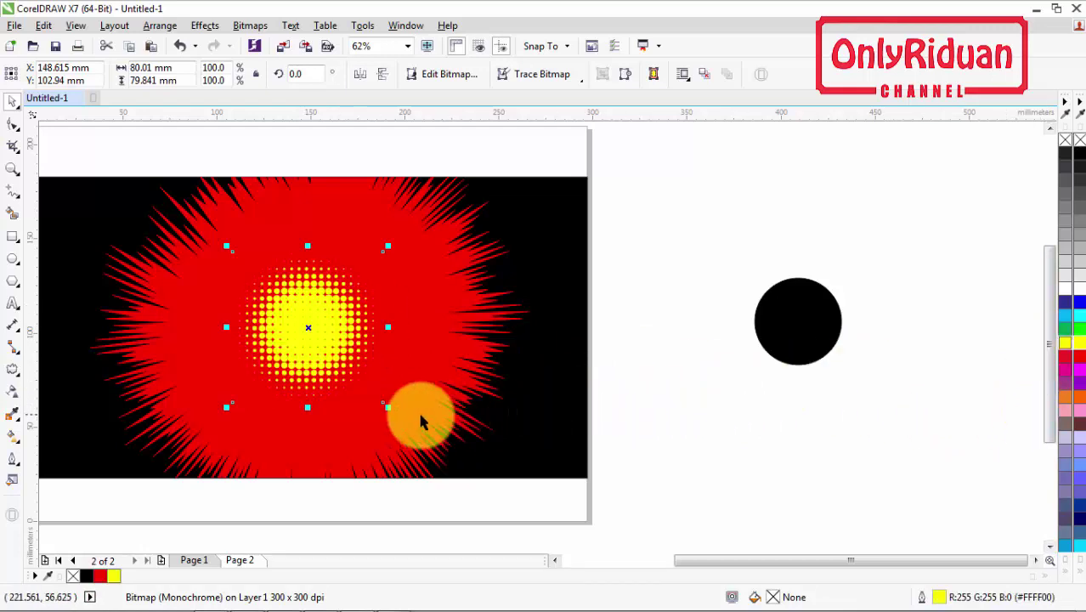
{"action": "left_click_drag", "start_coordinate": [387, 407], "coordinate": [456, 474]}
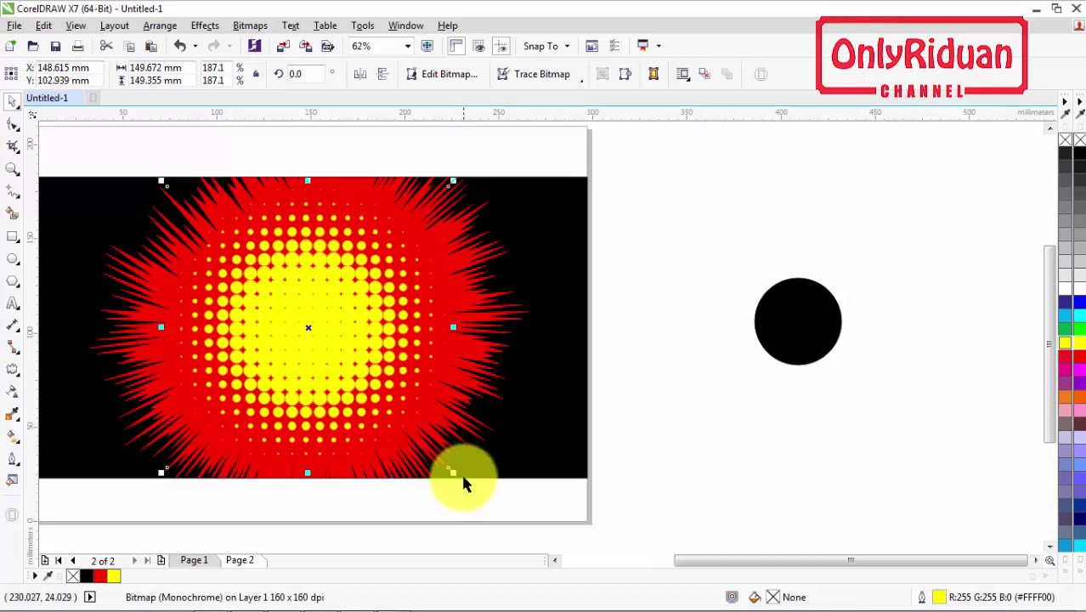
{"action": "left_click_drag", "start_coordinate": [453, 473], "coordinate": [460, 482]}
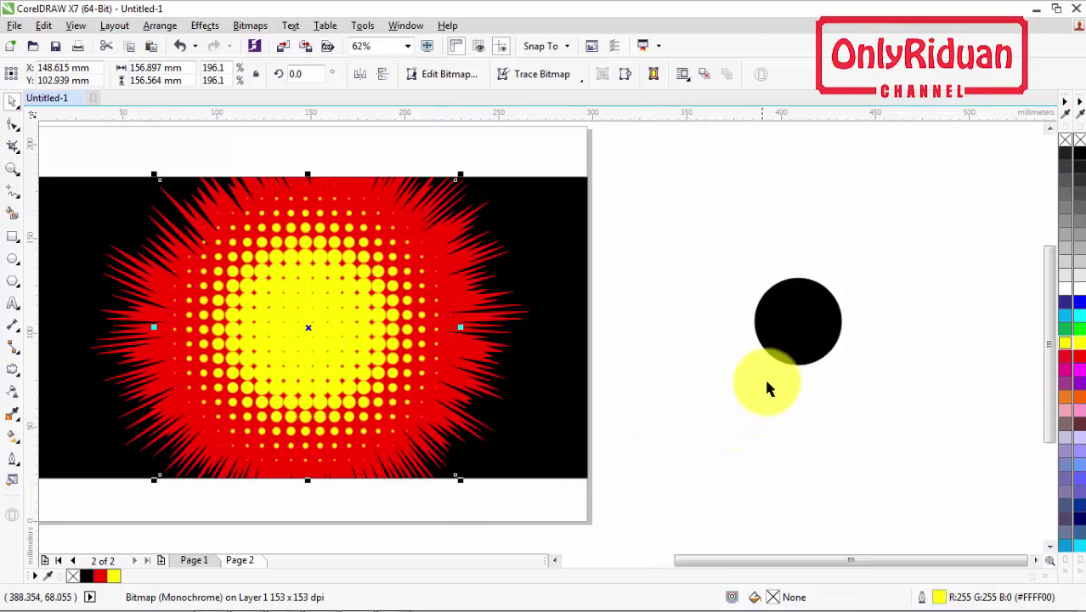
Convert the remaining black circle beside the page to a 150 dpi RGB Color (24-bit) bitmap with anti-aliasing and a transparent background
{"action": "left_click", "coordinate": [782, 341]}
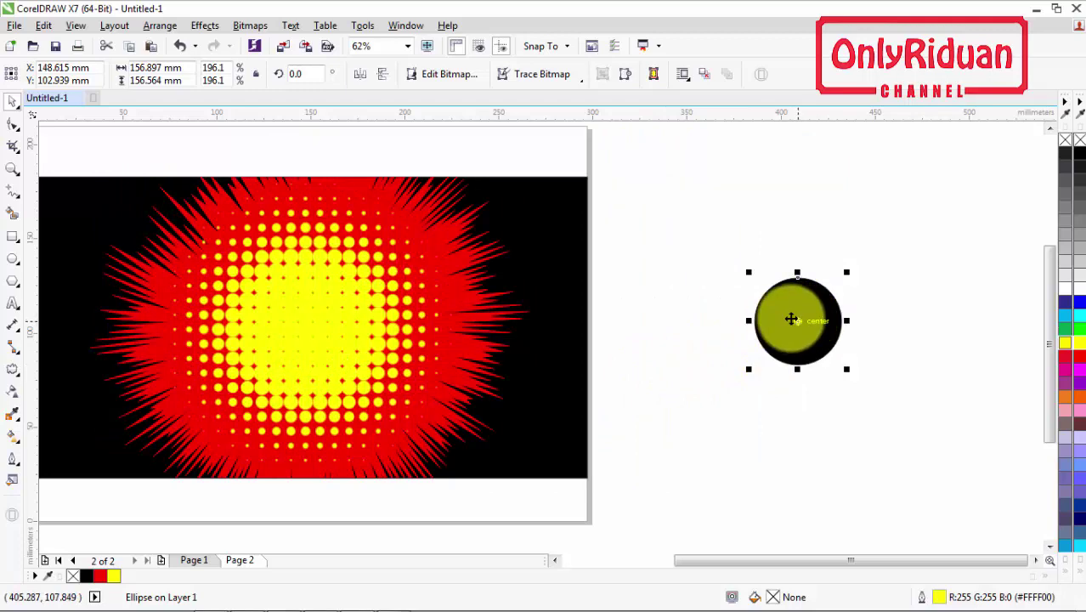
{"action": "left_click", "coordinate": [250, 26]}
{"action": "left_click", "coordinate": [264, 41]}
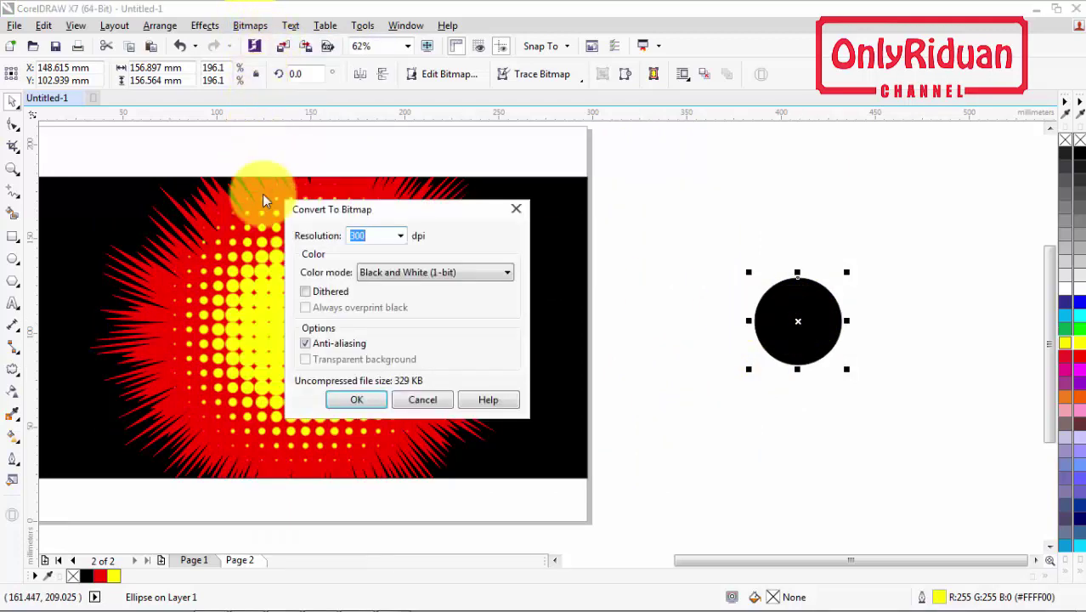
{"action": "left_click", "coordinate": [360, 272]}
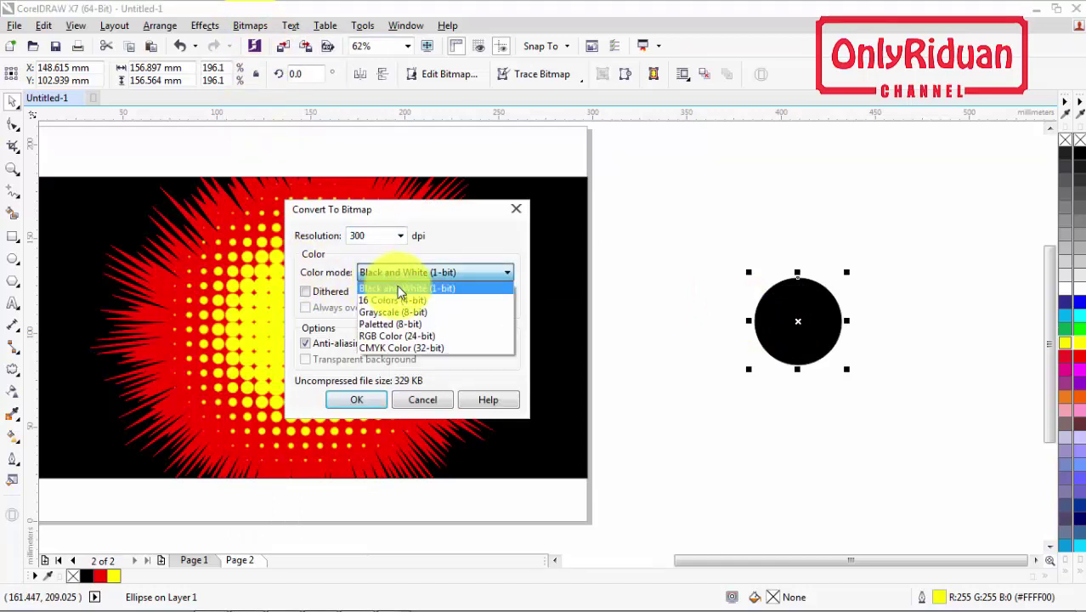
{"action": "left_click", "coordinate": [397, 338]}
{"action": "left_click", "coordinate": [400, 235]}
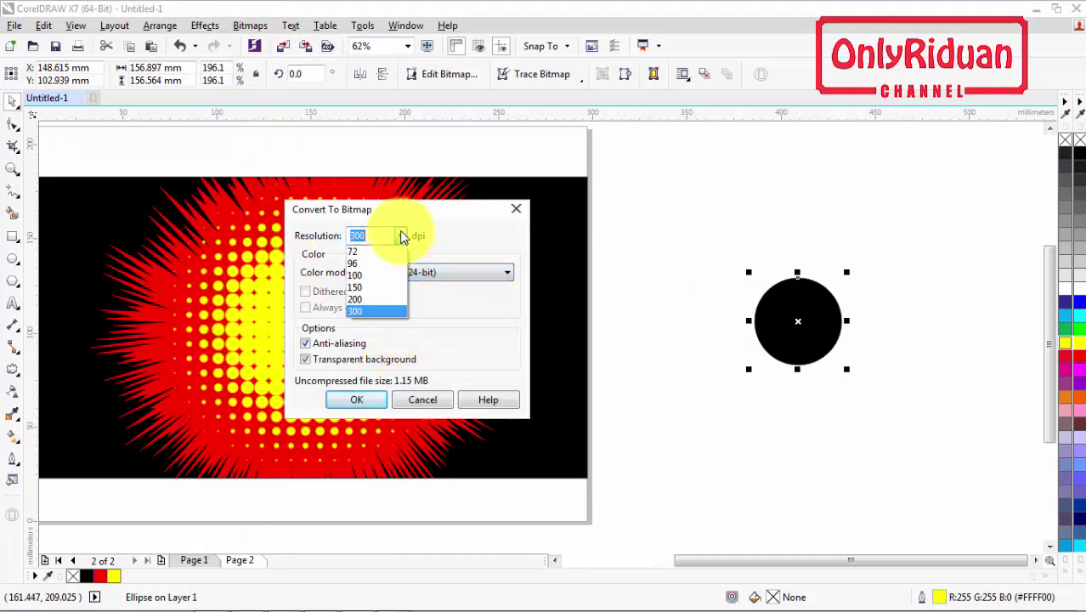
{"action": "left_click", "coordinate": [365, 289]}
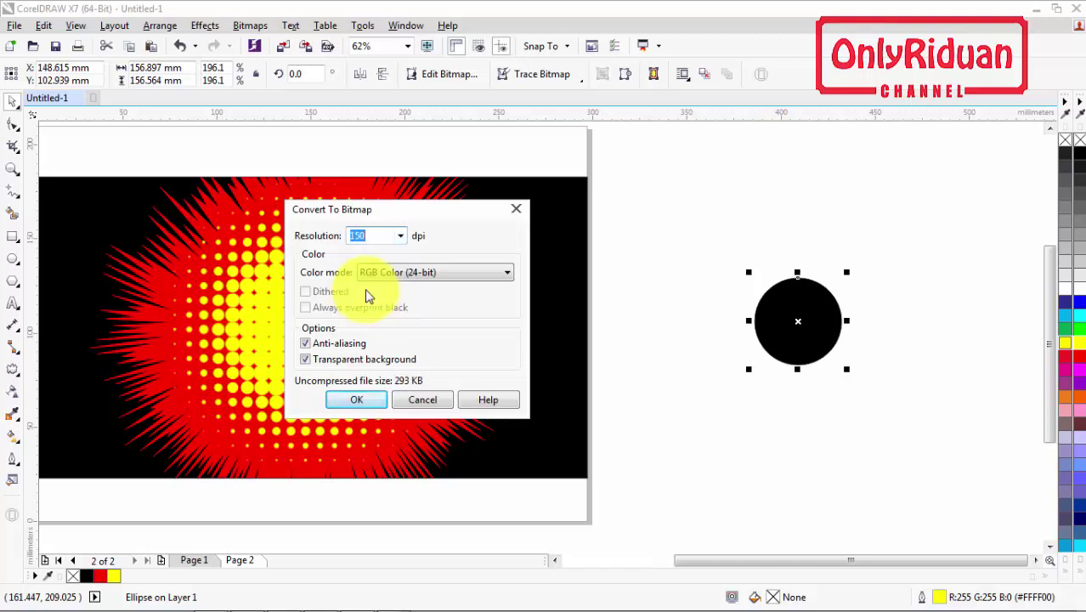
{"action": "left_click", "coordinate": [401, 237]}
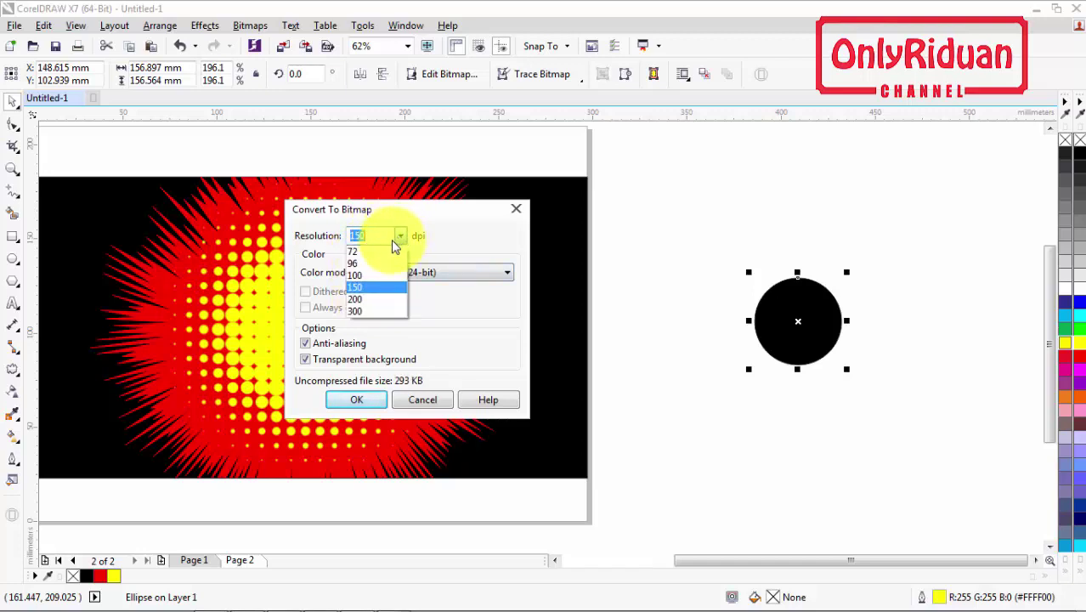
{"action": "left_click", "coordinate": [361, 292]}
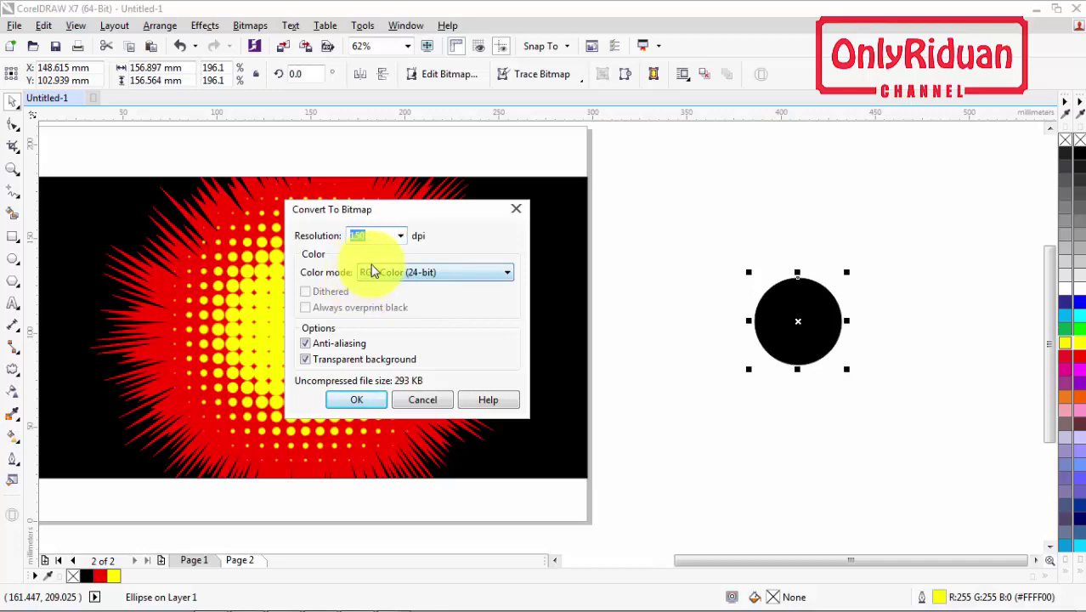
{"action": "left_click", "coordinate": [355, 401]}
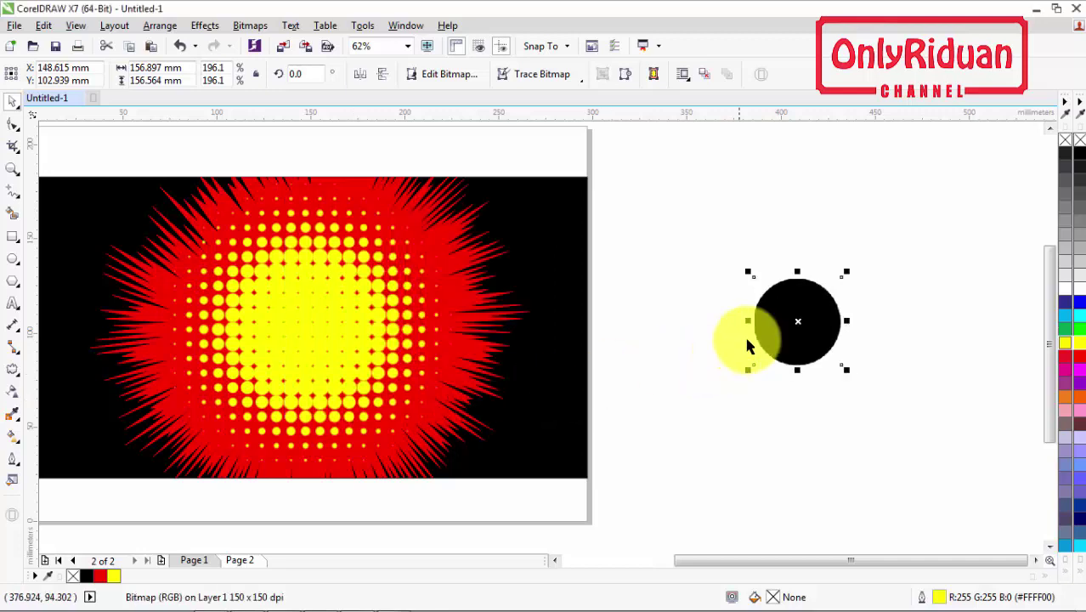
Apply a Gaussian Blur with a 30-pixel radius to the second circle bitmap beside the page
{"action": "left_click", "coordinate": [251, 27]}
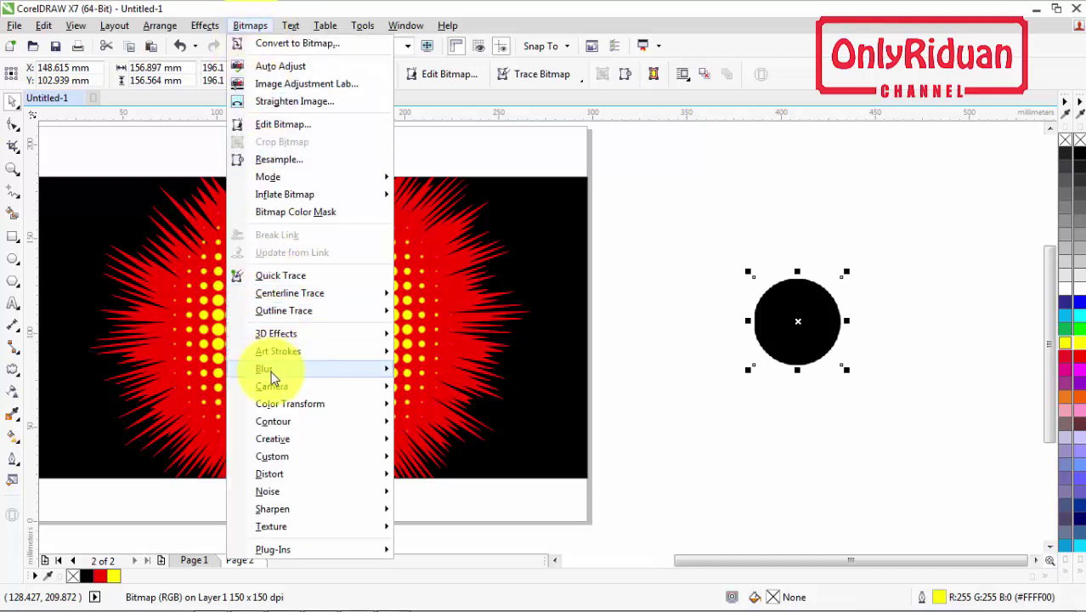
{"action": "mouse_move", "coordinate": [272, 376]}
{"action": "left_click", "coordinate": [451, 387]}
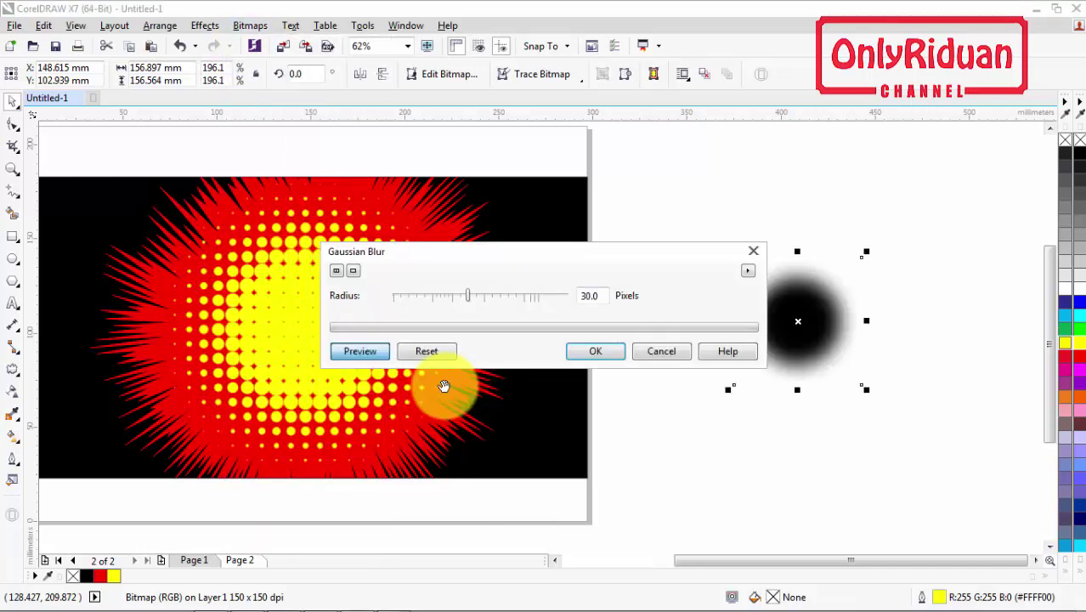
{"action": "left_click_drag", "start_coordinate": [538, 252], "coordinate": [407, 345]}
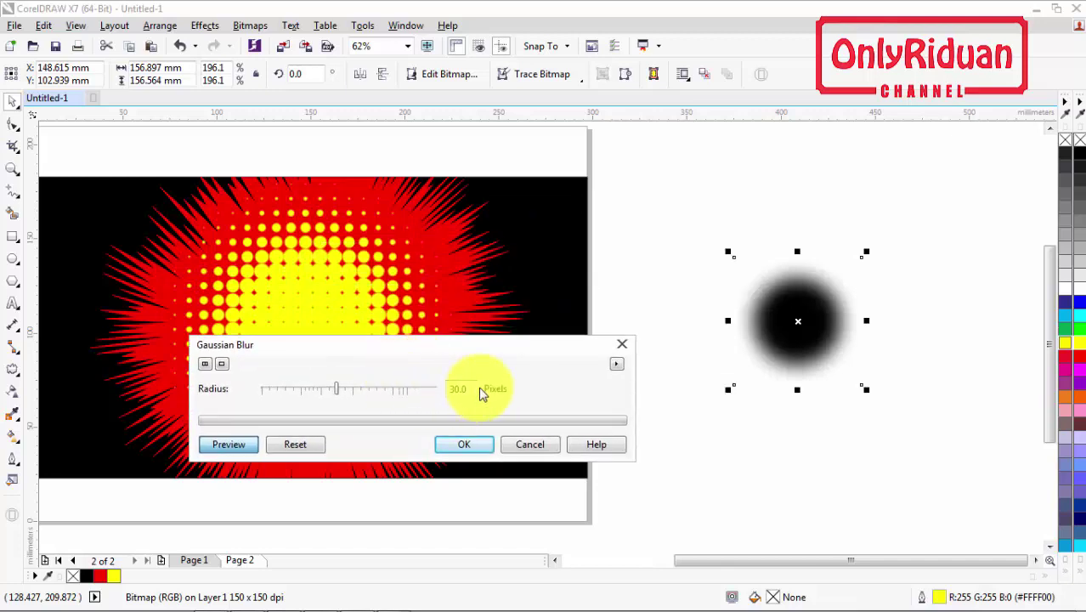
{"action": "left_click", "coordinate": [462, 444]}
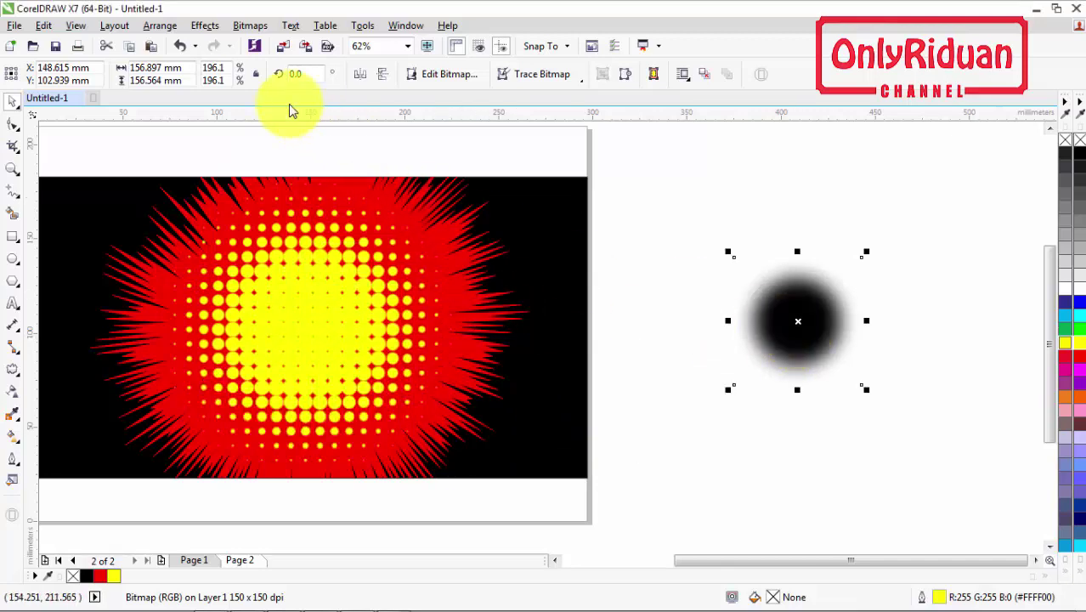
Apply a Halftone effect to the second blurred circle with cyan, magenta and yellow at 0° and a max dot radius of 10
{"action": "left_click", "coordinate": [250, 25]}
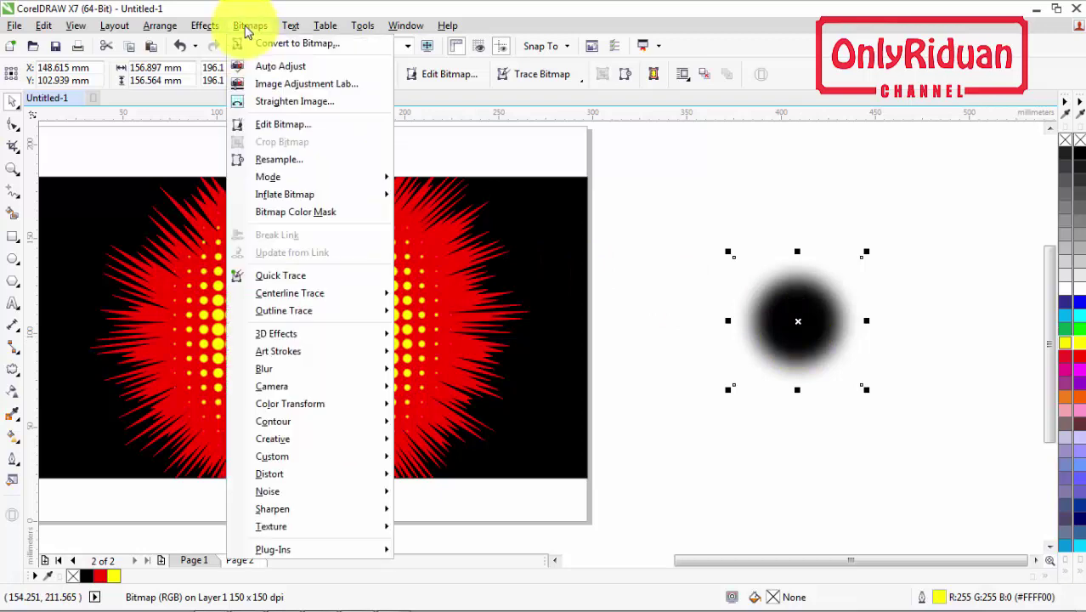
{"action": "mouse_move", "coordinate": [285, 408]}
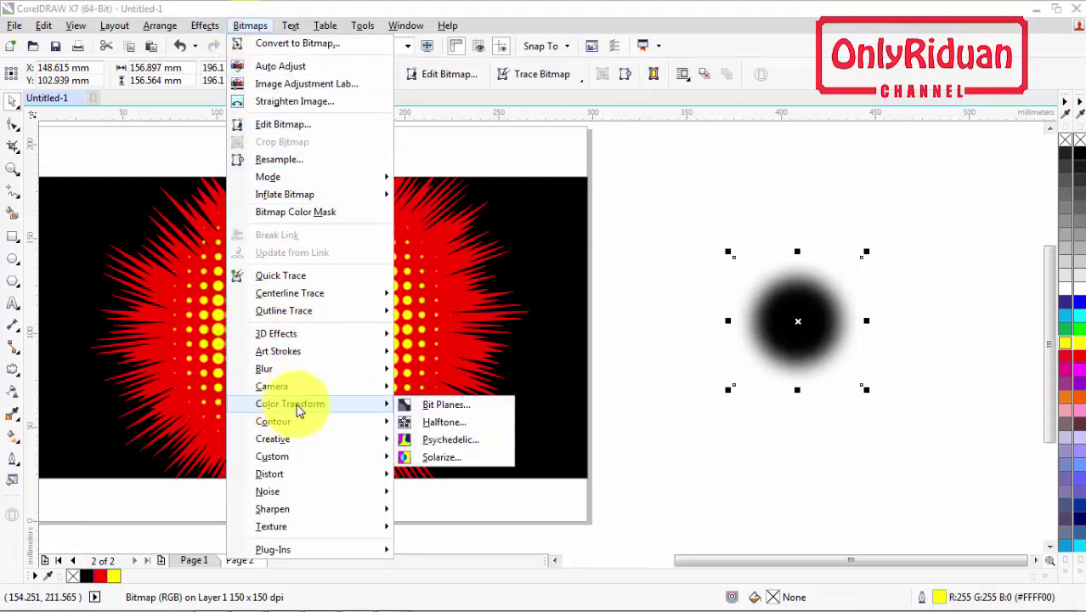
{"action": "left_click", "coordinate": [459, 425]}
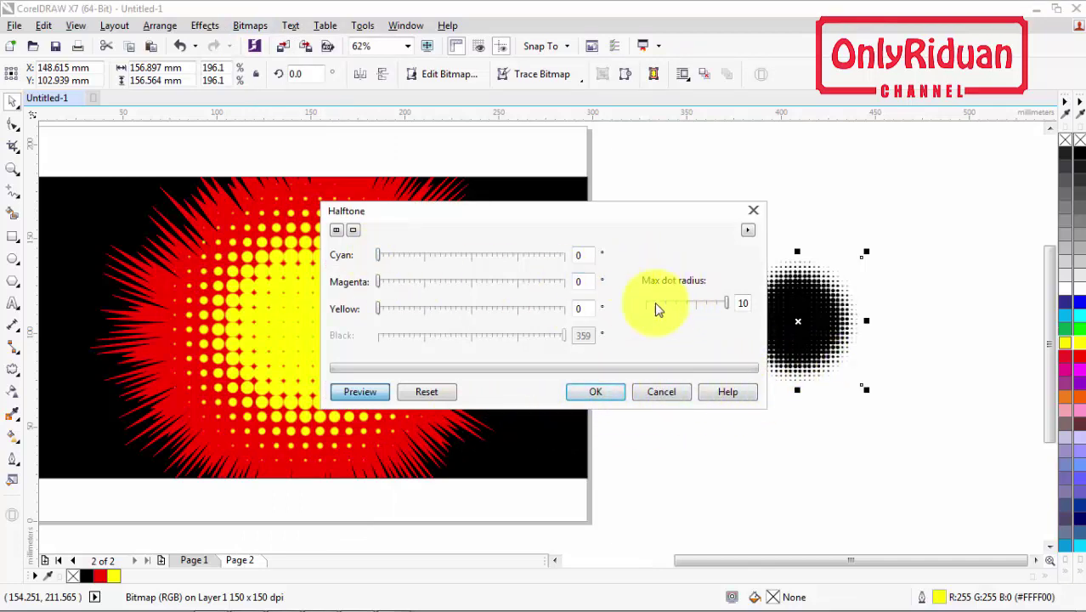
{"action": "left_click", "coordinate": [596, 394]}
Centre the black halftone circle on the yellow halftone and enlarge it about its centre to about 120 mm wide
{"action": "left_click_drag", "start_coordinate": [801, 326], "coordinate": [309, 329]}
{"action": "left_click_drag", "start_coordinate": [308, 329], "coordinate": [693, 345]}
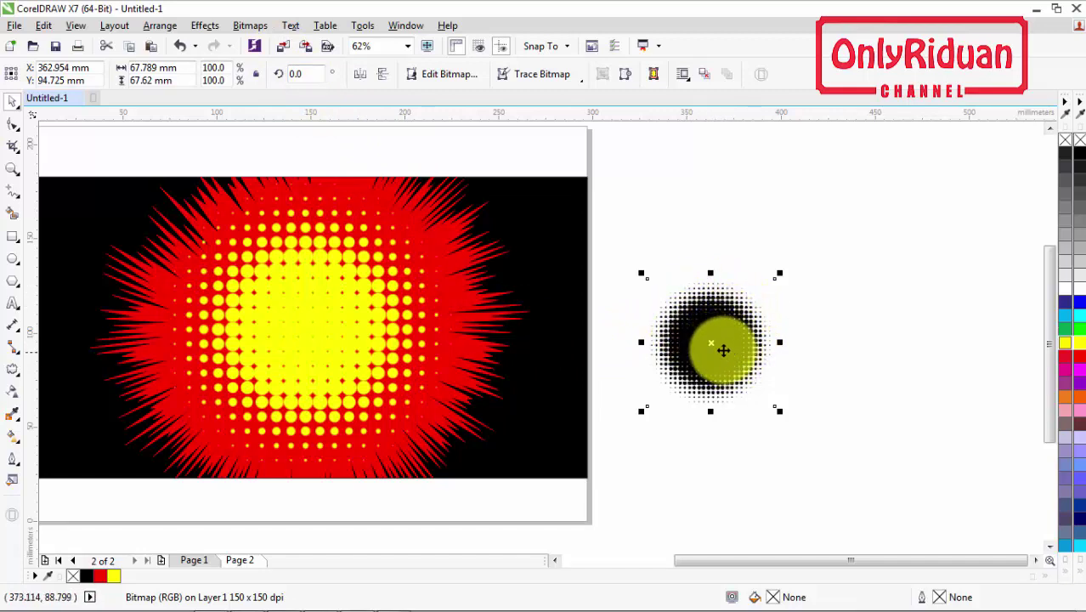
{"action": "left_click_drag", "start_coordinate": [713, 344], "coordinate": [303, 327]}
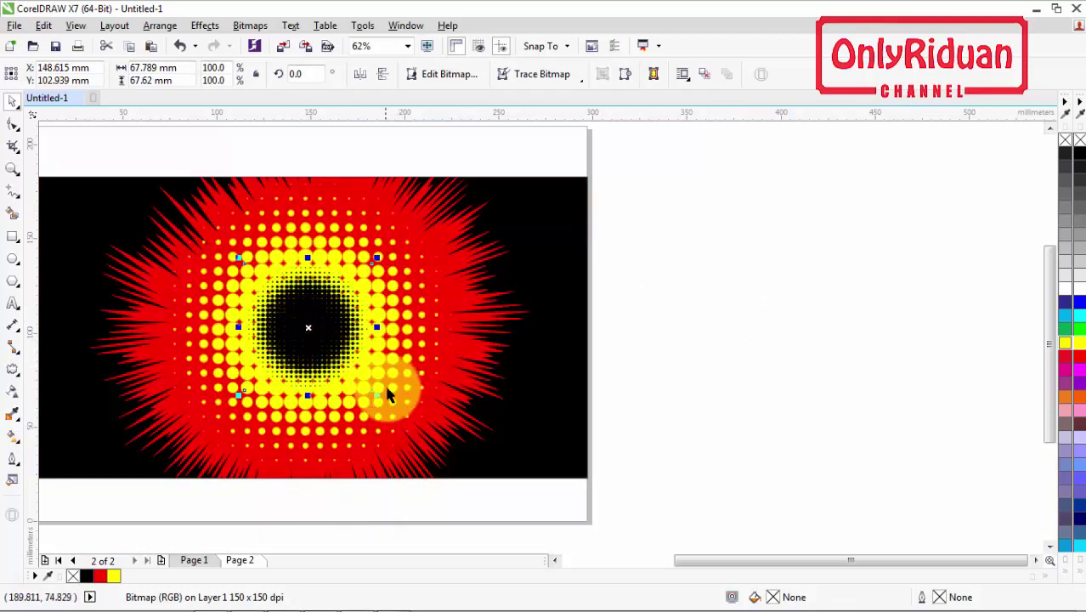
{"action": "left_click_drag", "start_coordinate": [375, 397], "coordinate": [425, 458]}
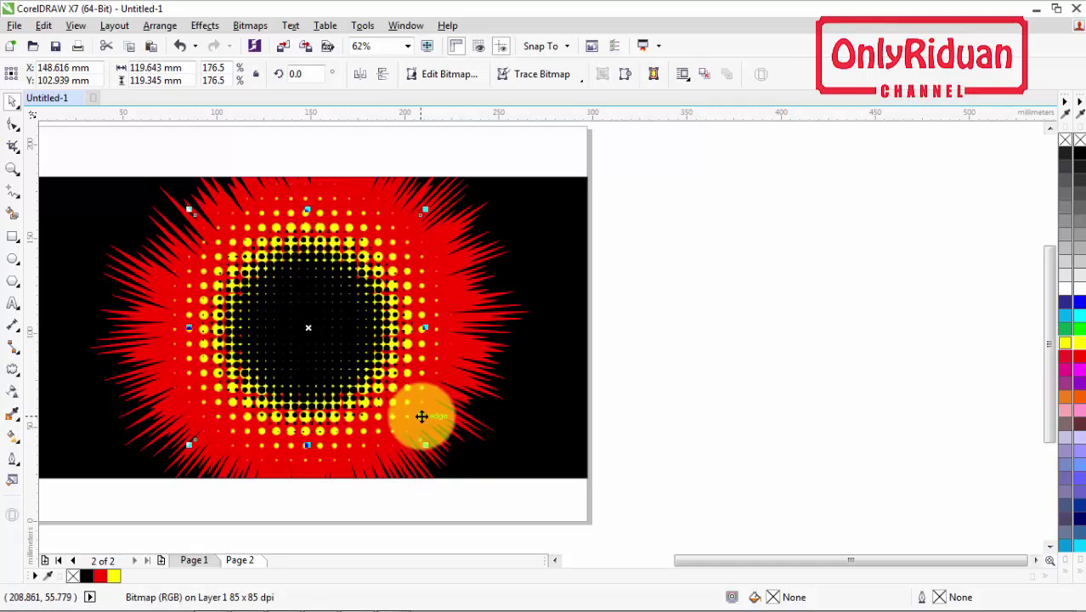
Copy the entire BOOM artwork from Page 1 onto Page 2 and place it just below the new burst as a reference
{"action": "left_click", "coordinate": [194, 559]}
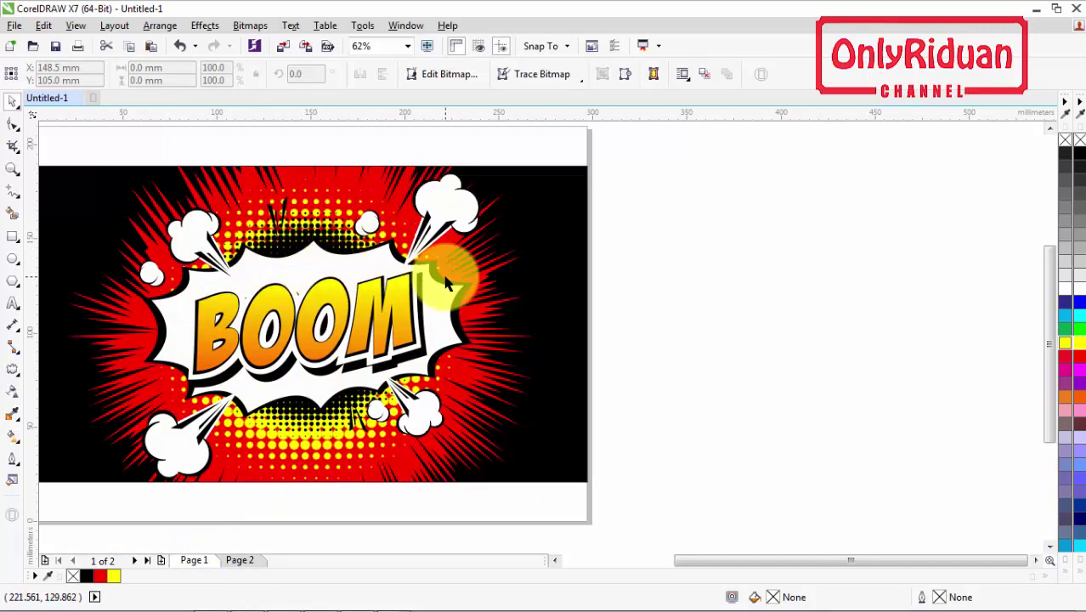
{"action": "left_click", "coordinate": [555, 561]}
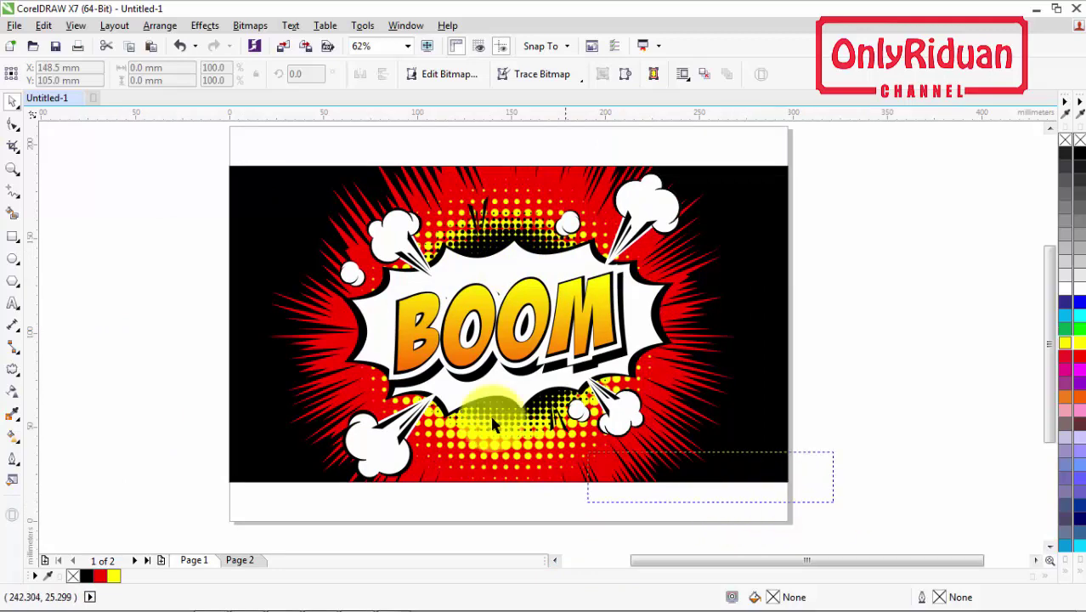
{"action": "left_click_drag", "start_coordinate": [491, 425], "coordinate": [204, 158]}
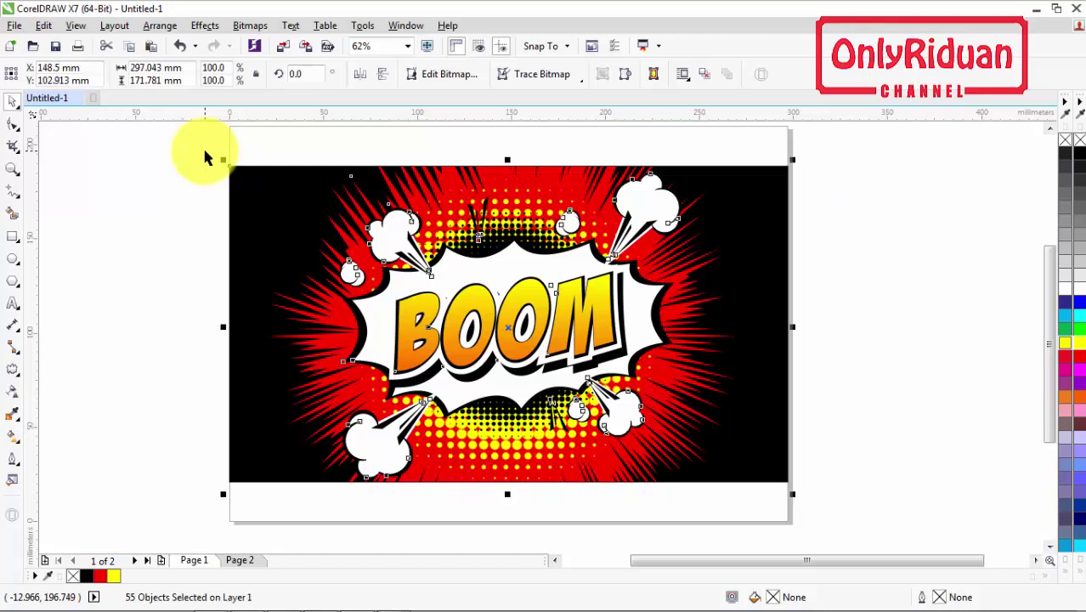
{"action": "left_click", "coordinate": [248, 561]}
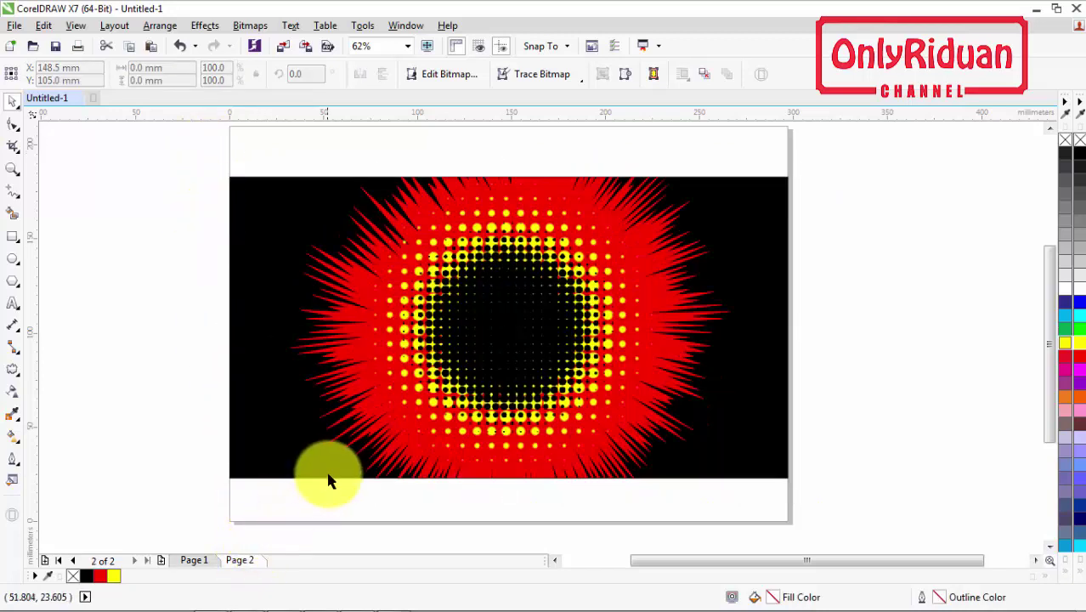
{"action": "key", "text": "ctrl+v"}
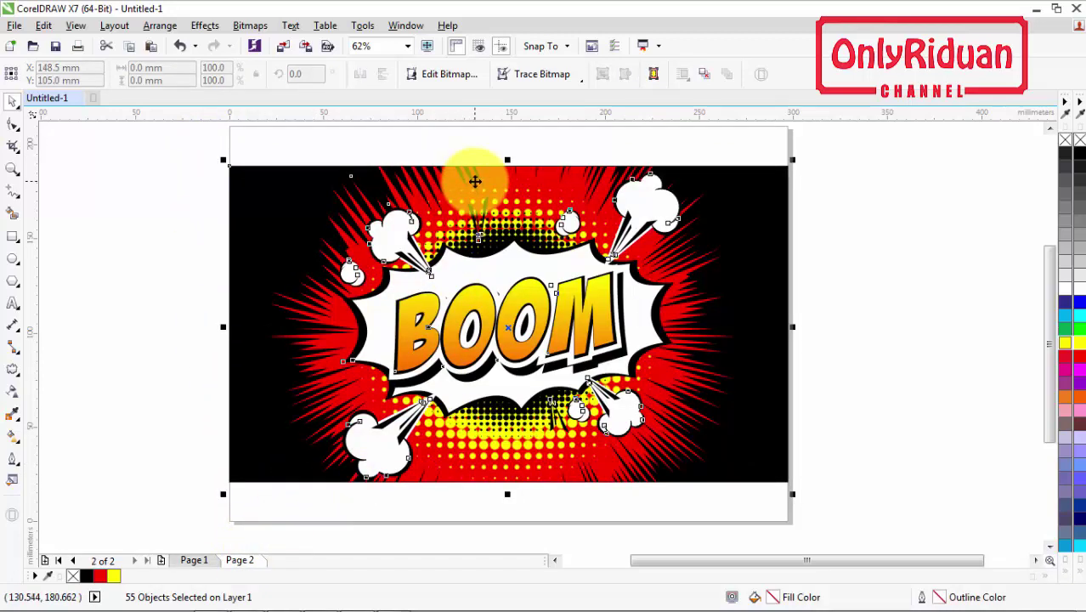
{"action": "left_click_drag", "start_coordinate": [459, 180], "coordinate": [461, 506]}
{"action": "left_click_drag", "start_coordinate": [1050, 331], "coordinate": [1057, 432]}
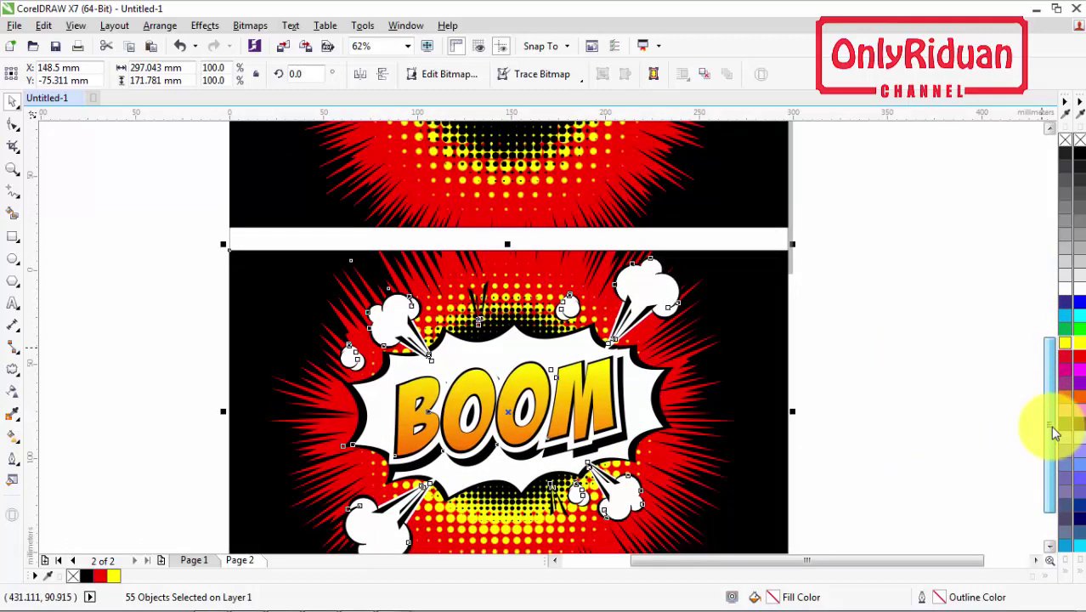
{"action": "left_click", "coordinate": [1035, 560]}
{"action": "left_click", "coordinate": [782, 457]}
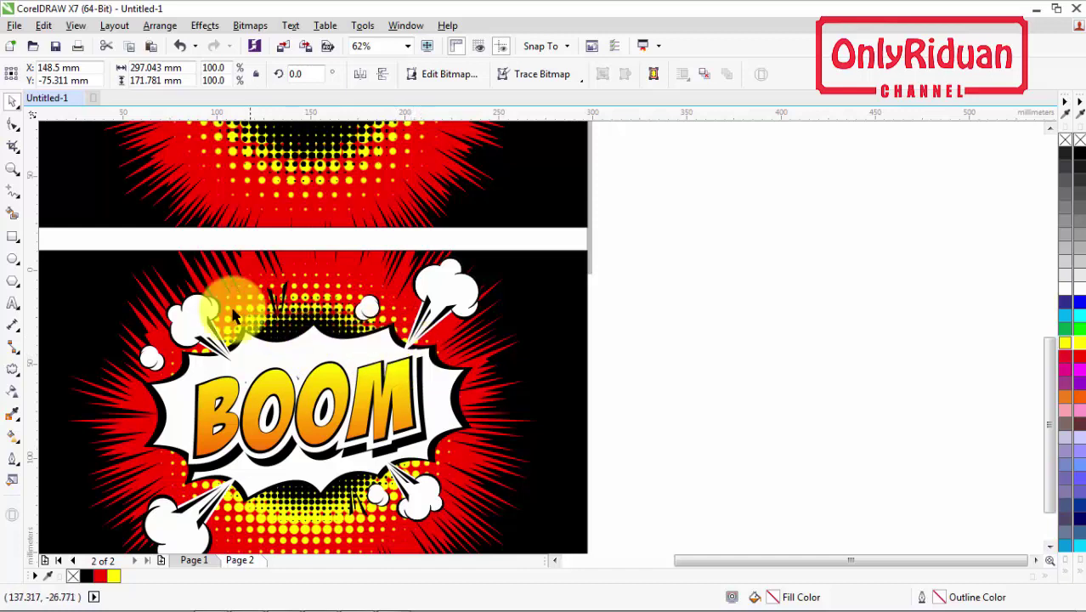
Use the 3-Point Curve tool to draw three connected inward-bowed arcs beside the page as the upper edge of a trial burst
{"action": "left_click", "coordinate": [11, 197]}
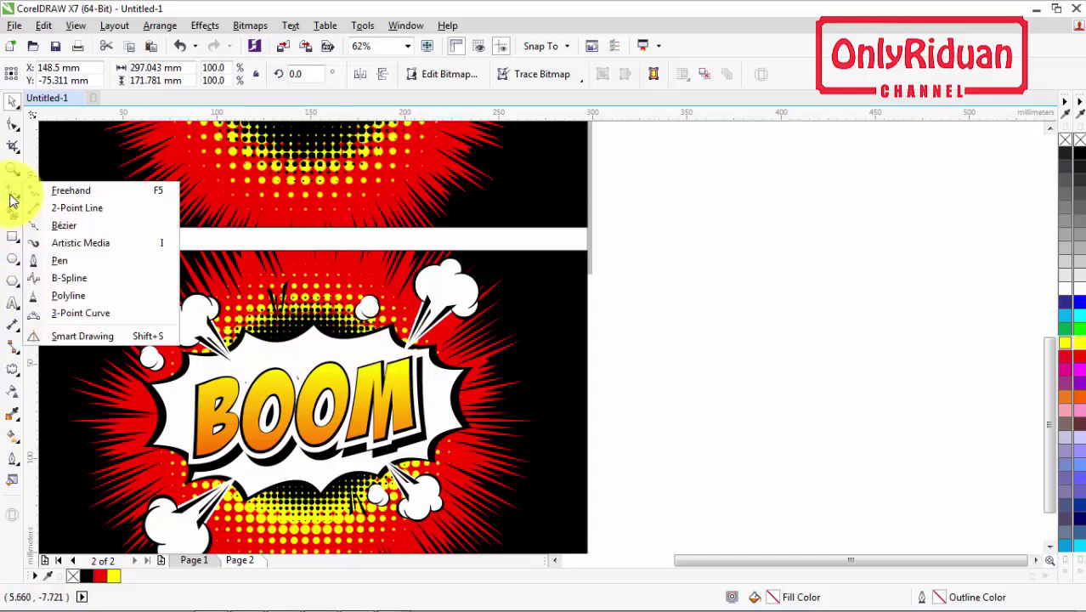
{"action": "left_click", "coordinate": [75, 314]}
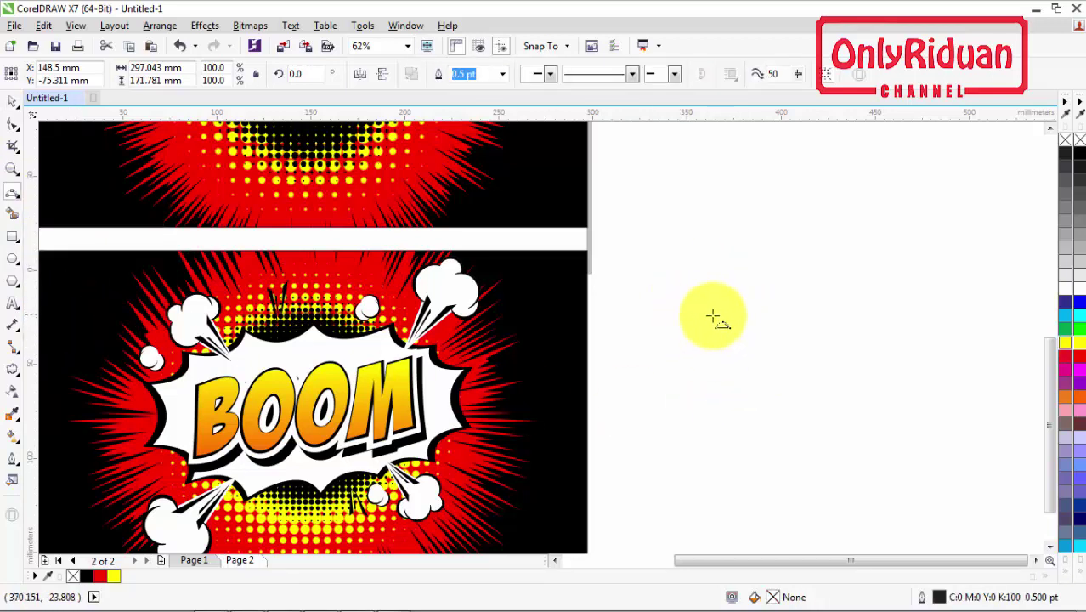
{"action": "left_click", "coordinate": [649, 346]}
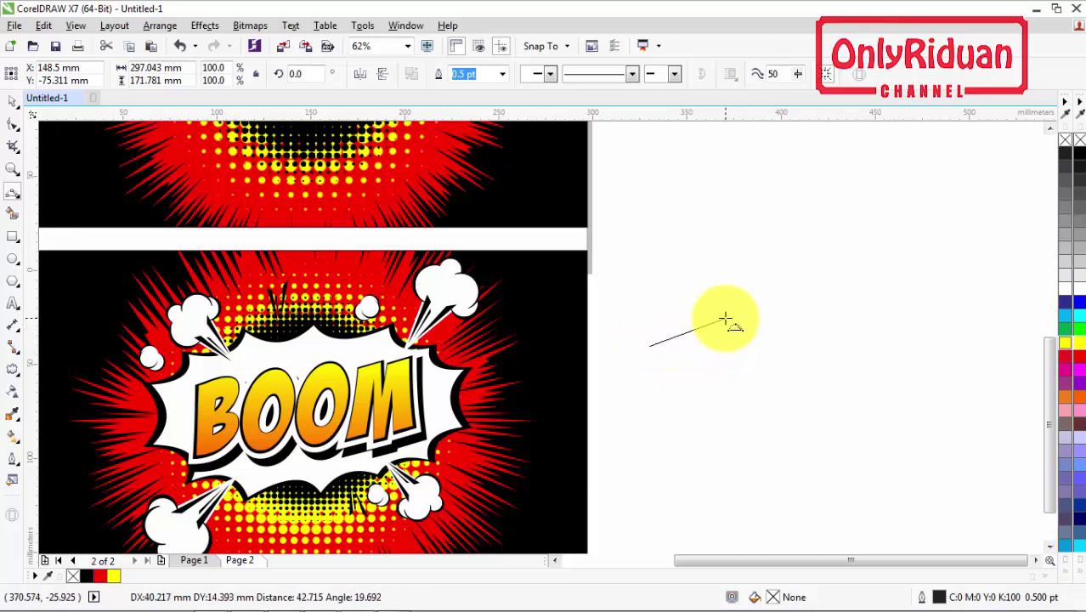
{"action": "left_click", "coordinate": [725, 319]}
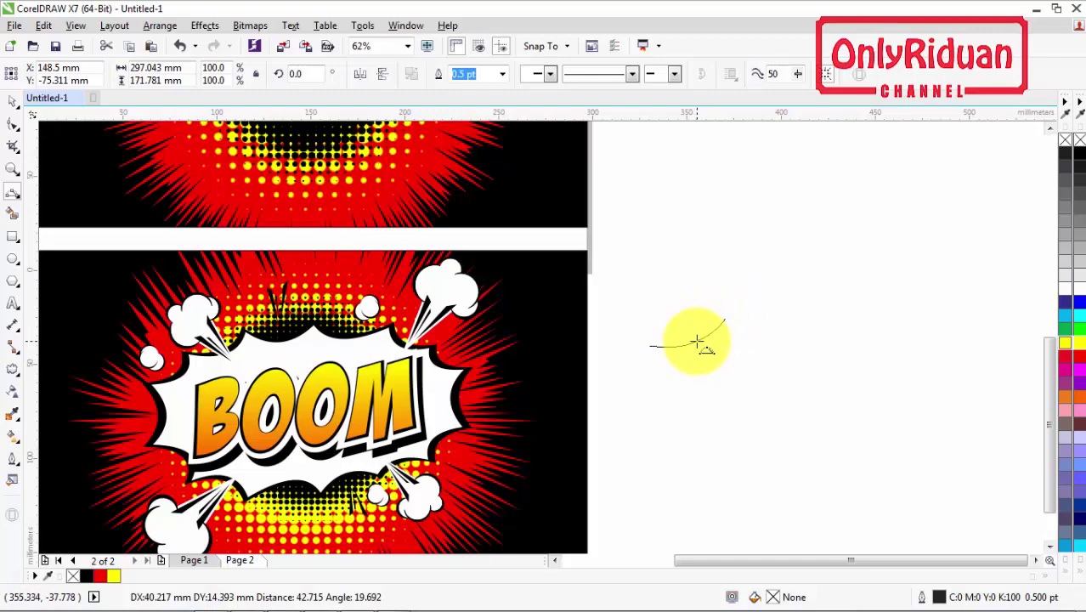
{"action": "left_click", "coordinate": [697, 342]}
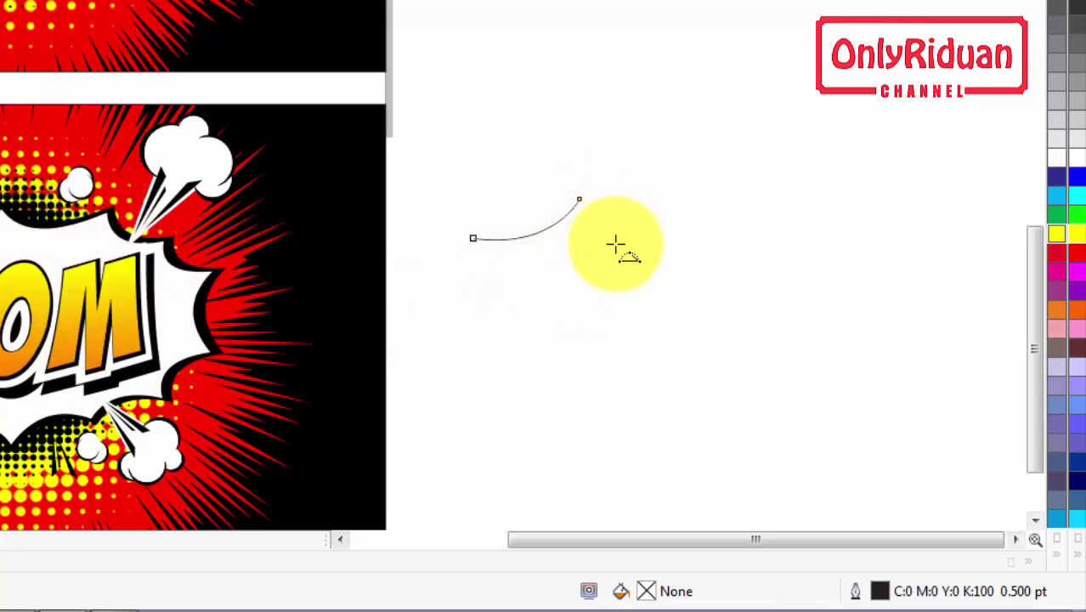
{"action": "left_click", "coordinate": [579, 199]}
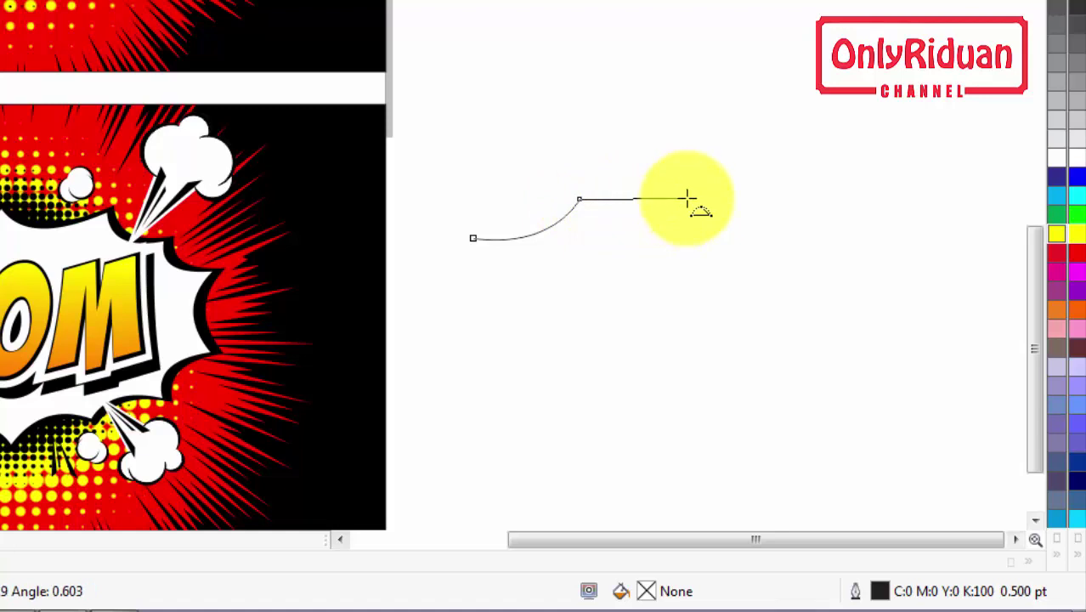
{"action": "left_click_drag", "start_coordinate": [688, 198], "coordinate": [635, 216]}
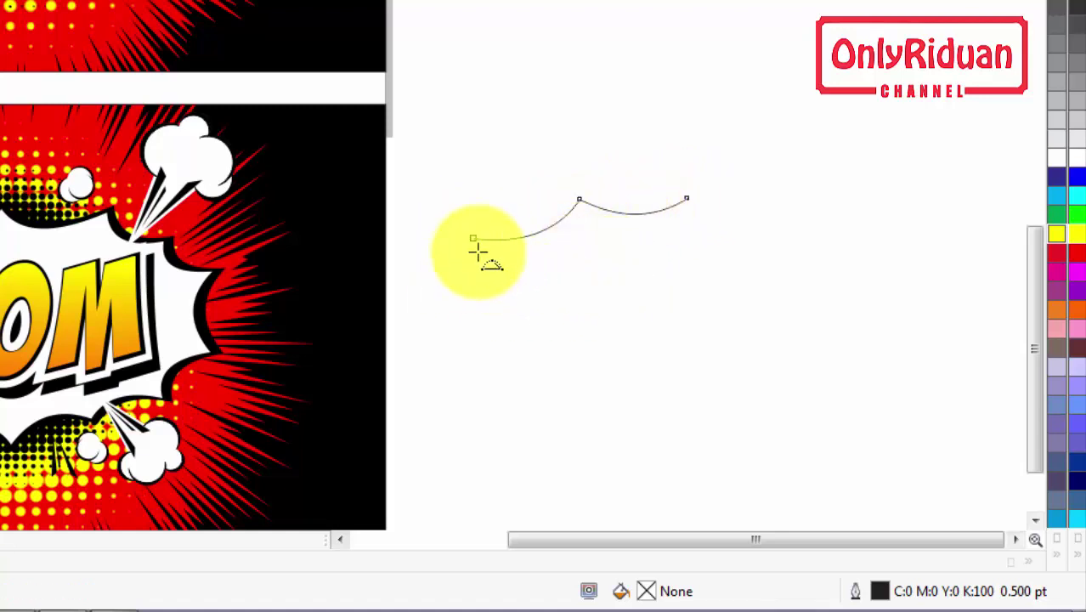
{"action": "left_click", "coordinate": [473, 239]}
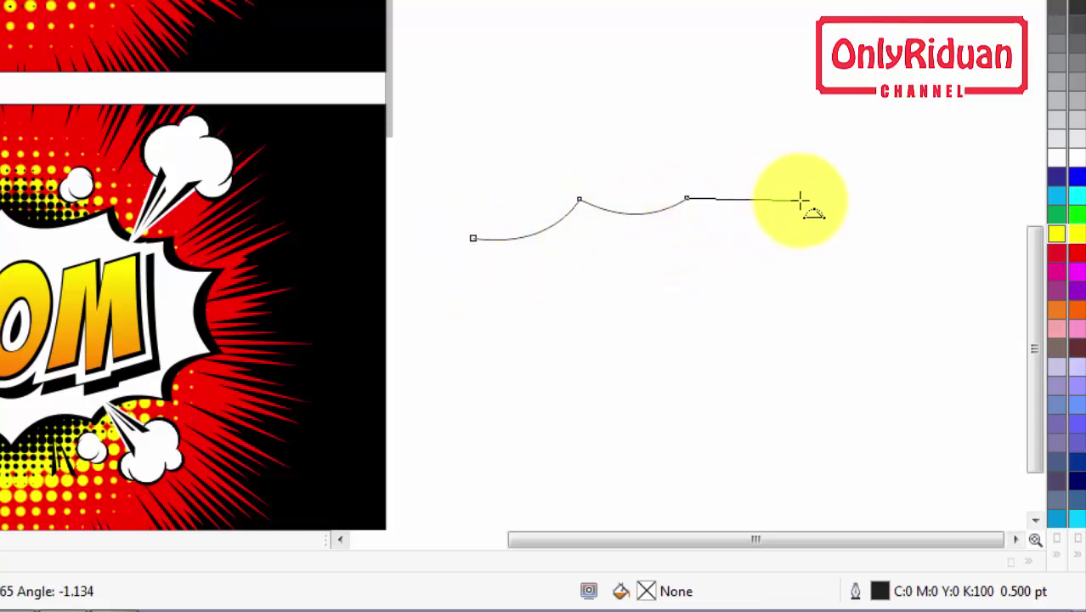
{"action": "mouse_move", "coordinate": [800, 199]}
{"action": "left_mouse_down"}
{"action": "mouse_move", "coordinate": [733, 210]}
{"action": "mouse_move", "coordinate": [754, 221]}
{"action": "mouse_move", "coordinate": [810, 206]}
{"action": "left_mouse_up"}
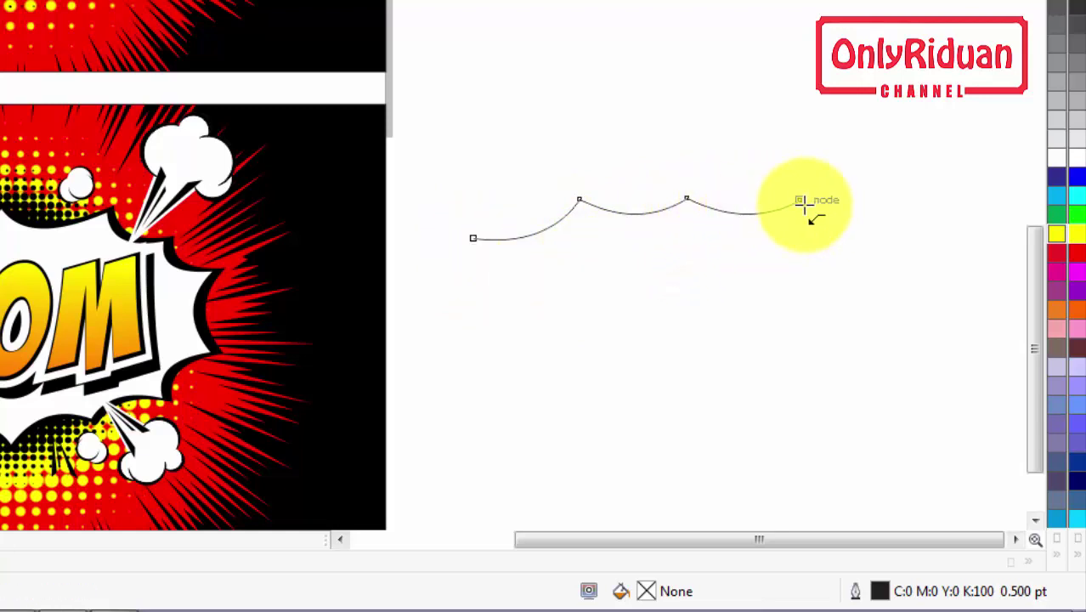
Continue the trial burst with two inward-bowed arcs down its right side and one along its lower edge
{"action": "left_click_drag", "start_coordinate": [878, 272], "coordinate": [828, 259]}
{"action": "left_click", "coordinate": [883, 274]}
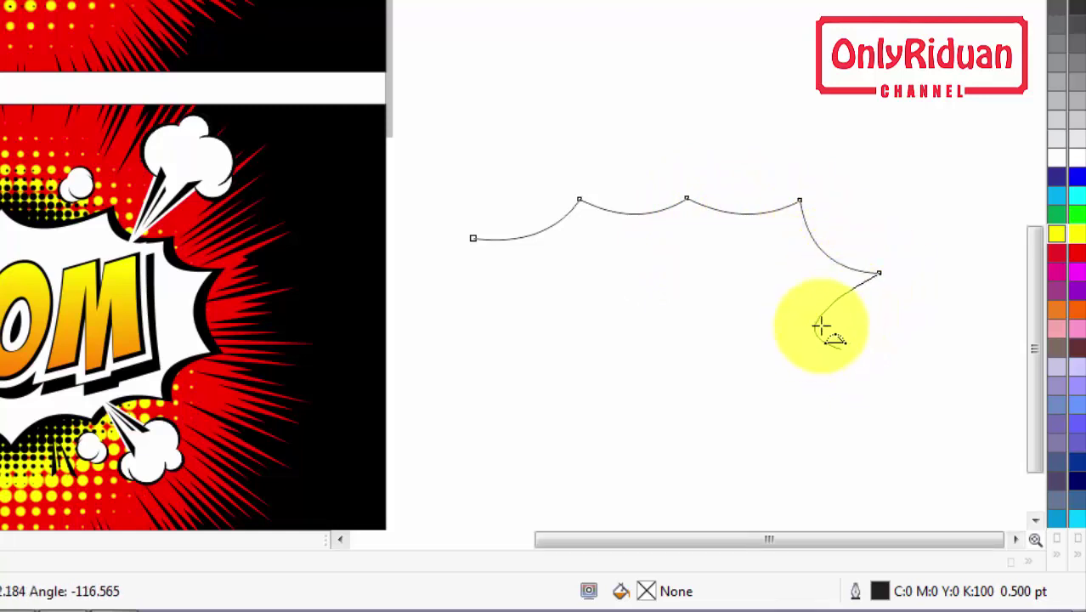
{"action": "left_click", "coordinate": [841, 349]}
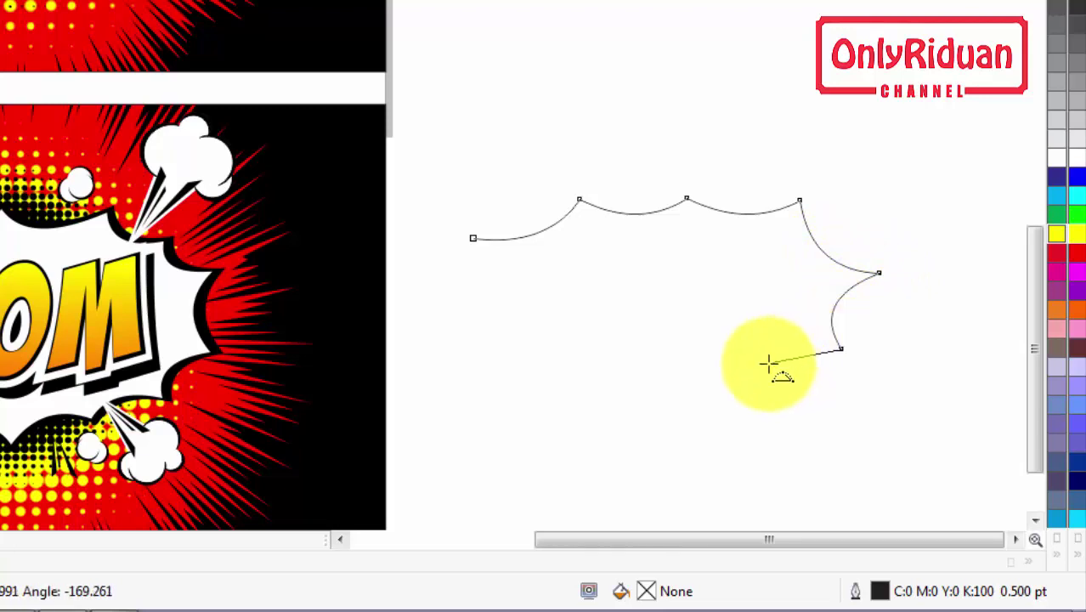
{"action": "left_click_drag", "start_coordinate": [728, 376], "coordinate": [766, 355]}
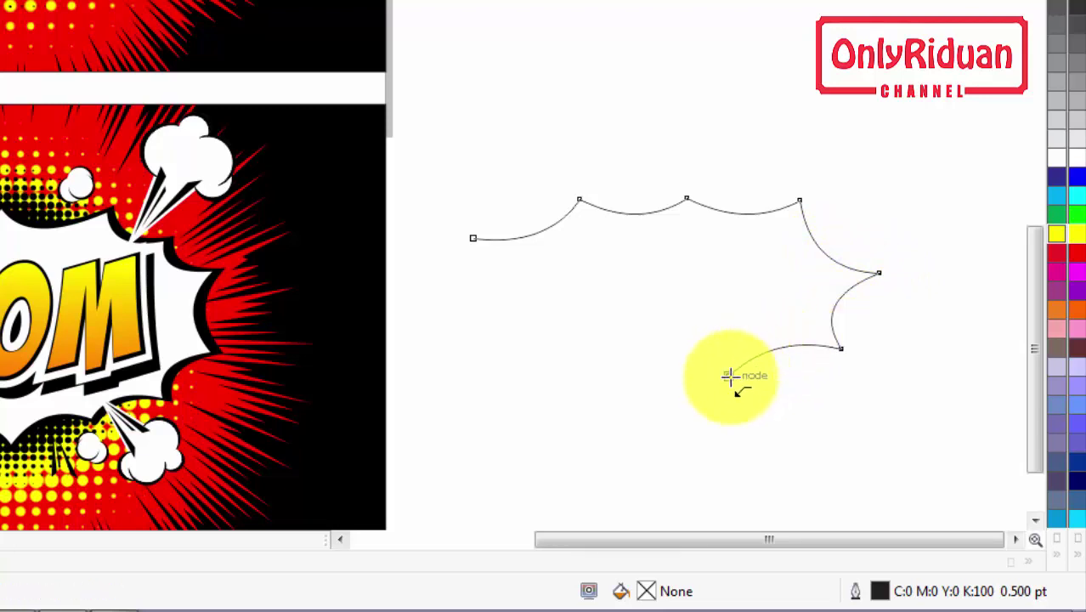
{"action": "left_click", "coordinate": [731, 376]}
Complete the trial burst's lower edge and left side with inward-bowed arcs, closing the outline at about 157 mm wide and 69 mm high
{"action": "mouse_move", "coordinate": [601, 380]}
{"action": "left_mouse_down"}
{"action": "mouse_move", "coordinate": [659, 363]}
{"action": "mouse_move", "coordinate": [597, 377]}
{"action": "left_mouse_up"}
{"action": "left_click", "coordinate": [599, 380]}
{"action": "mouse_move", "coordinate": [507, 364]}
{"action": "left_mouse_down"}
{"action": "mouse_move", "coordinate": [544, 361]}
{"action": "mouse_move", "coordinate": [506, 364]}
{"action": "left_mouse_up"}
{"action": "left_click", "coordinate": [506, 364]}
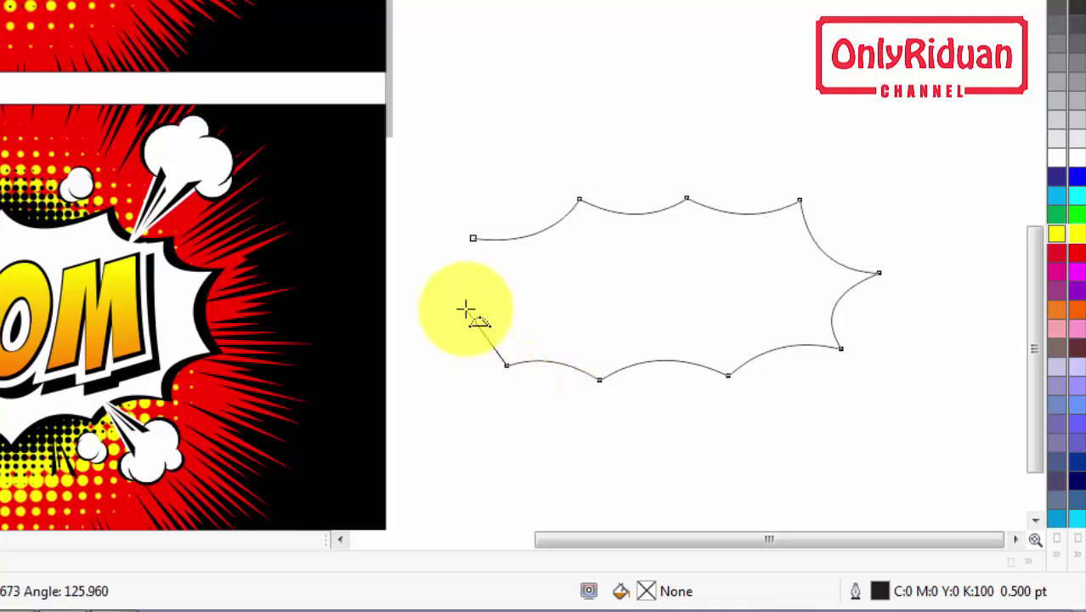
{"action": "mouse_move", "coordinate": [469, 307]}
{"action": "left_mouse_down"}
{"action": "mouse_move", "coordinate": [486, 315]}
{"action": "mouse_move", "coordinate": [465, 308]}
{"action": "left_mouse_up"}
{"action": "left_click_drag", "start_coordinate": [468, 245], "coordinate": [479, 273]}
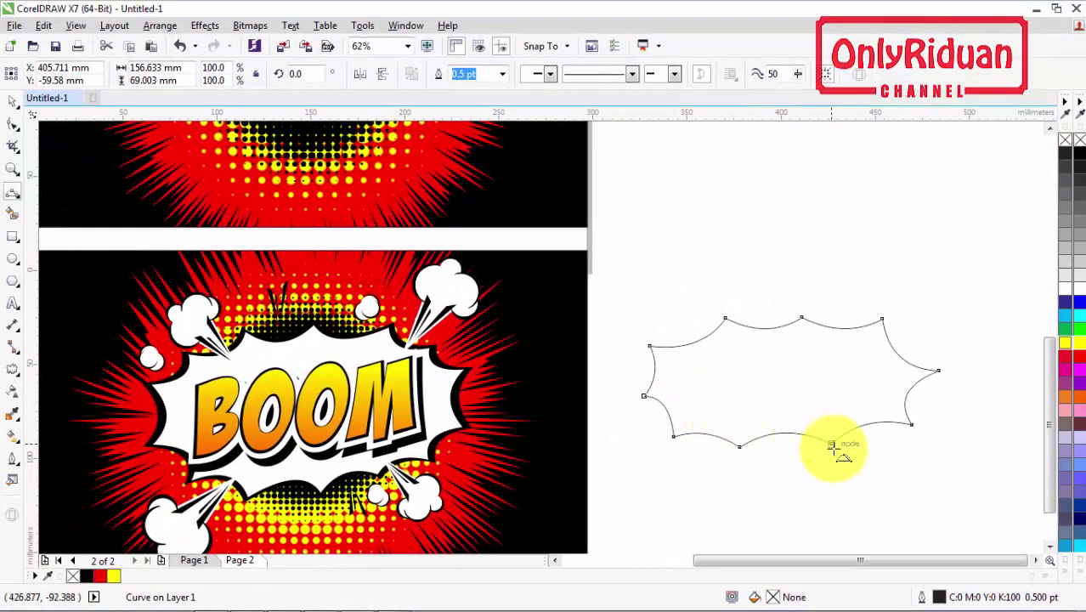
Try red, yellow, green and cyan fills on the closed trial burst and delete the shape
{"action": "left_click", "coordinate": [12, 102]}
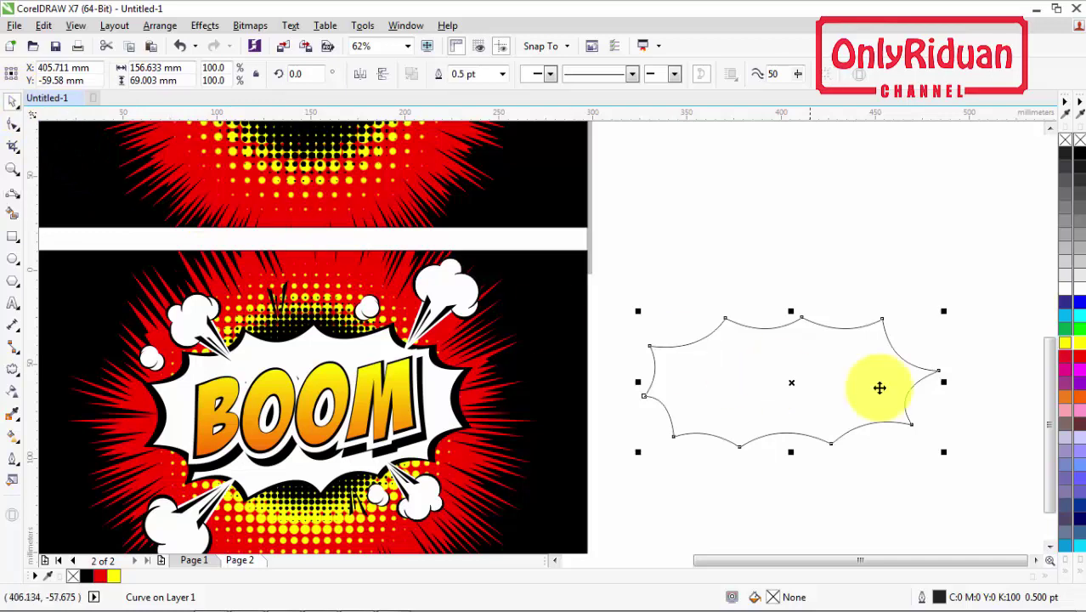
{"action": "left_click", "coordinate": [1079, 359]}
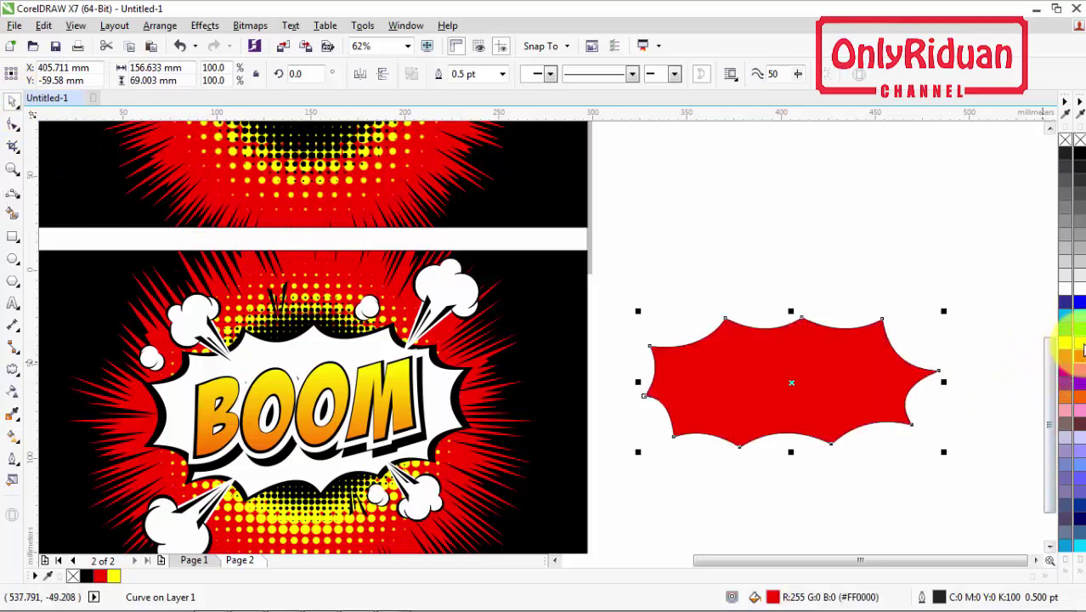
{"action": "left_click", "coordinate": [1079, 342]}
{"action": "left_click", "coordinate": [1079, 328]}
{"action": "left_click", "coordinate": [1080, 318]}
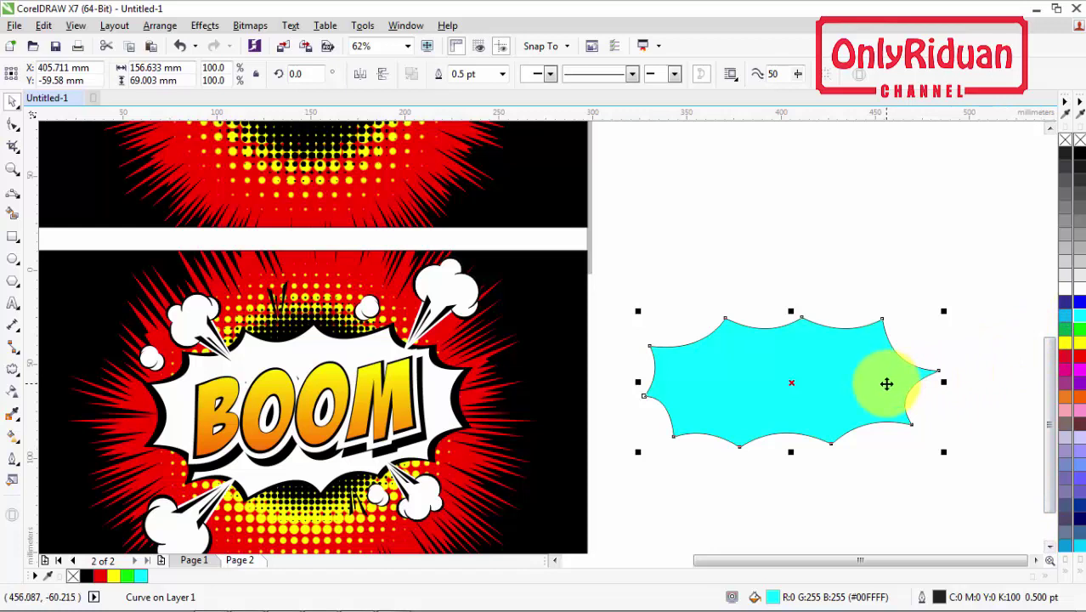
{"action": "key", "text": "Delete"}
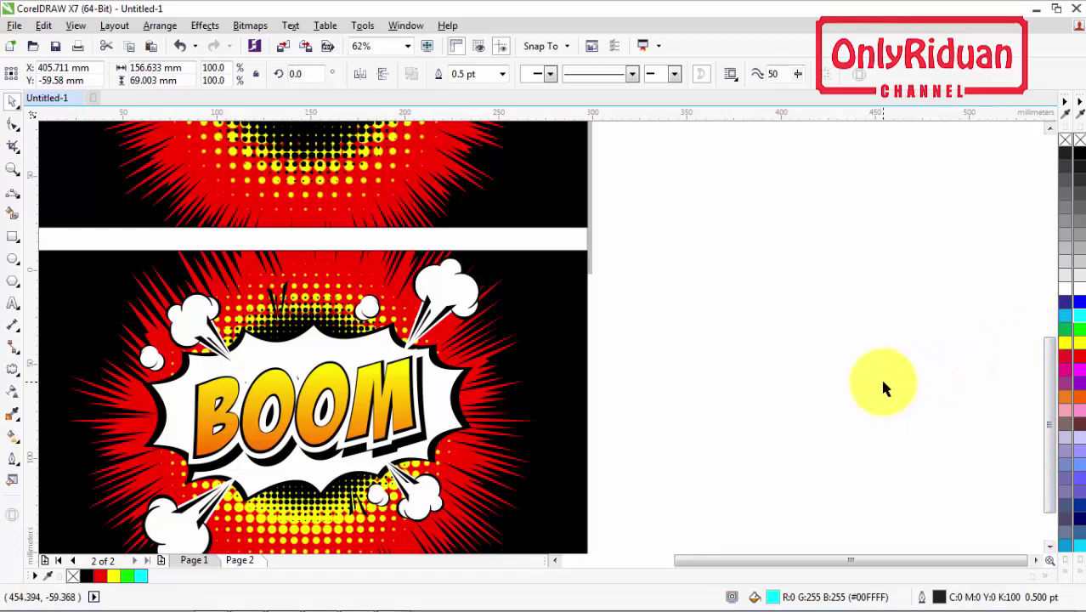
Copy the white burst shape from the reference artwork to the empty area beside the page and give it a black outline
{"action": "left_click", "coordinate": [208, 368]}
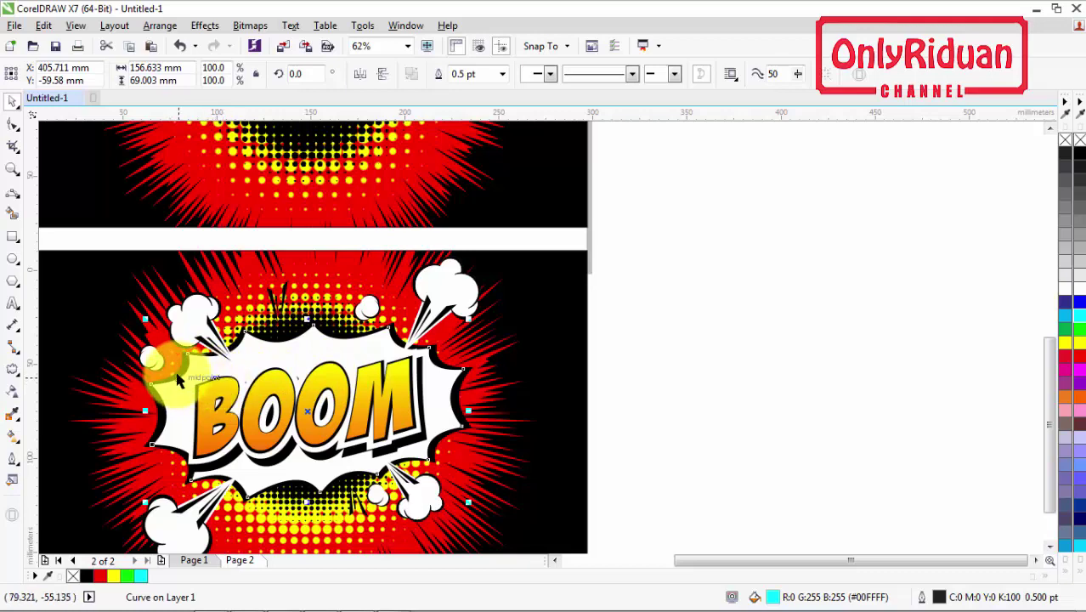
{"action": "left_click_drag", "start_coordinate": [205, 367], "coordinate": [683, 322]}
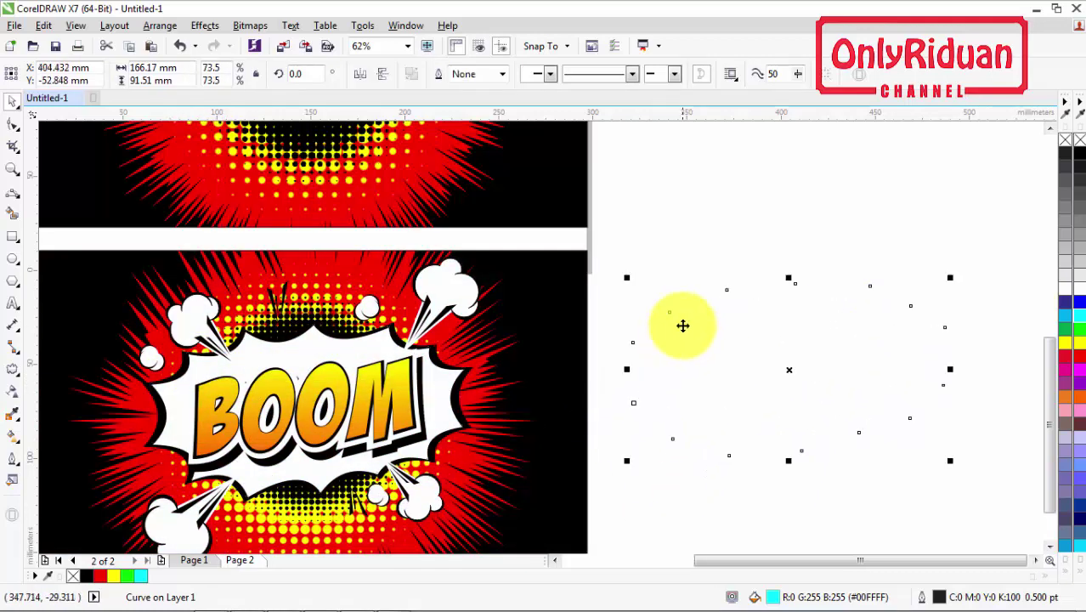
{"action": "right_click", "coordinate": [1079, 154]}
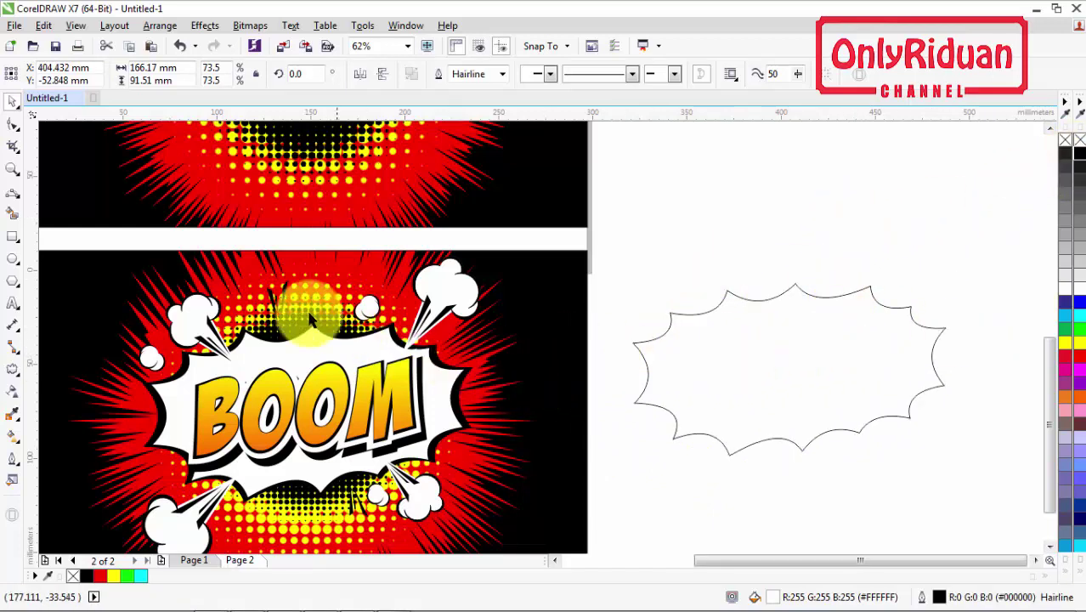
Trace the first four arcs of the copied burst's upper edge with the 3-Point Curve tool, starting at its upper-left tip
{"action": "left_click", "coordinate": [13, 196]}
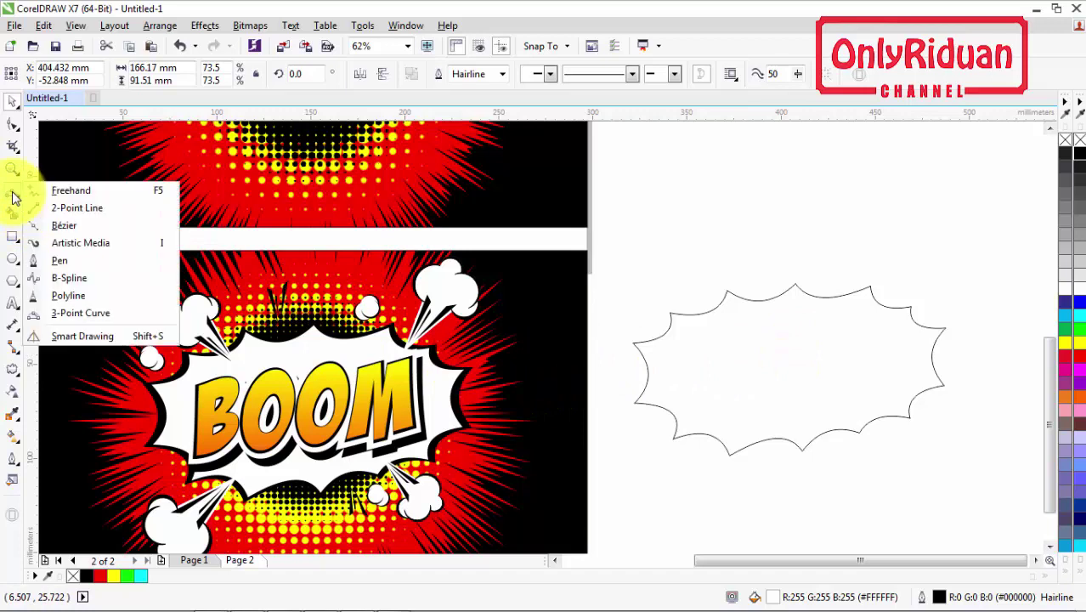
{"action": "left_click", "coordinate": [83, 314]}
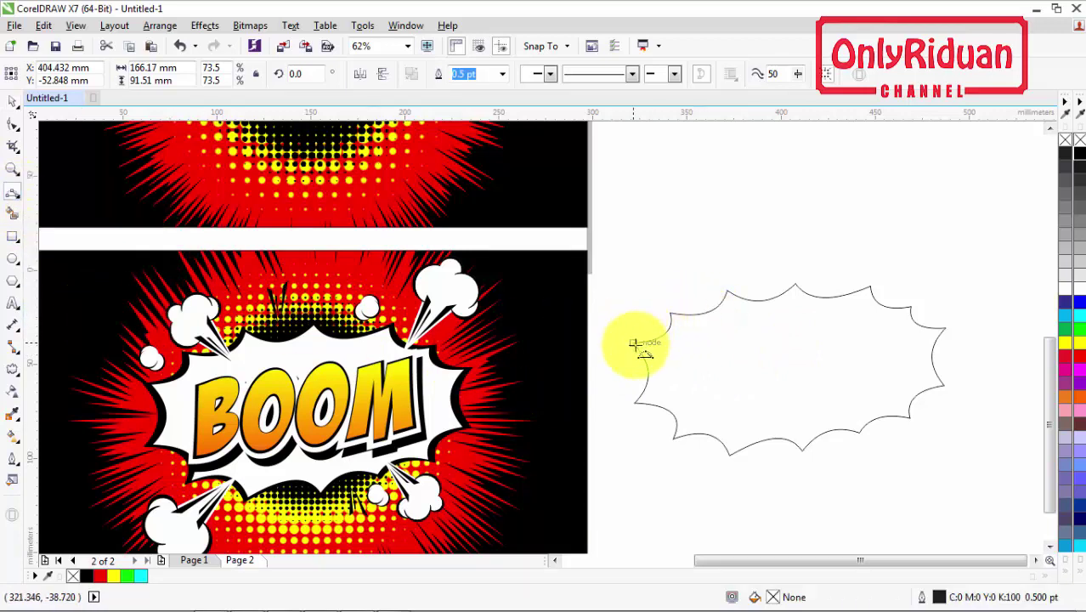
{"action": "left_click_drag", "start_coordinate": [633, 343], "coordinate": [674, 319]}
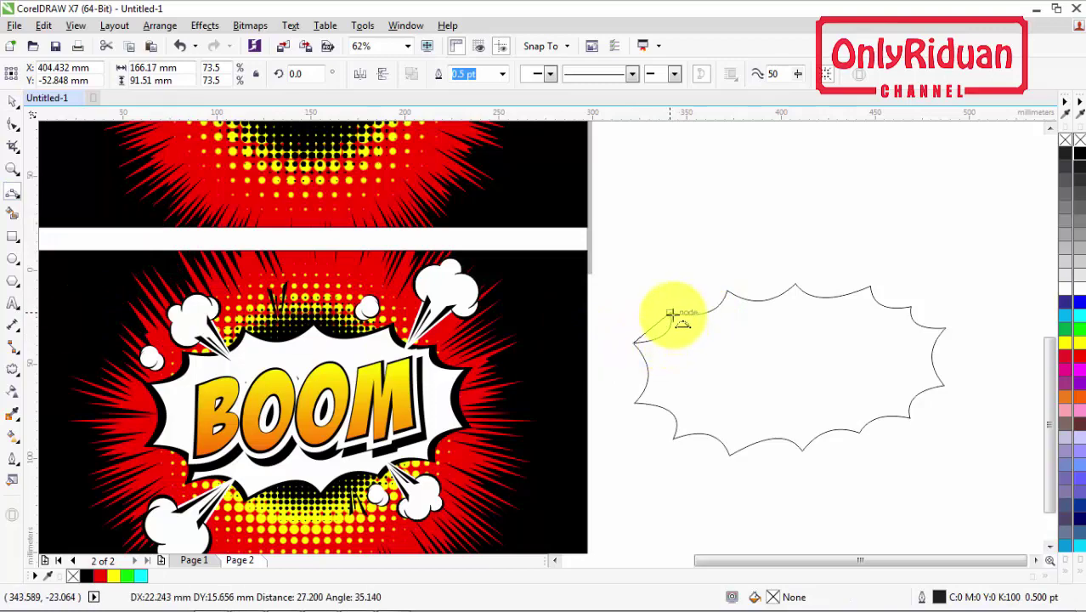
{"action": "left_click", "coordinate": [672, 334]}
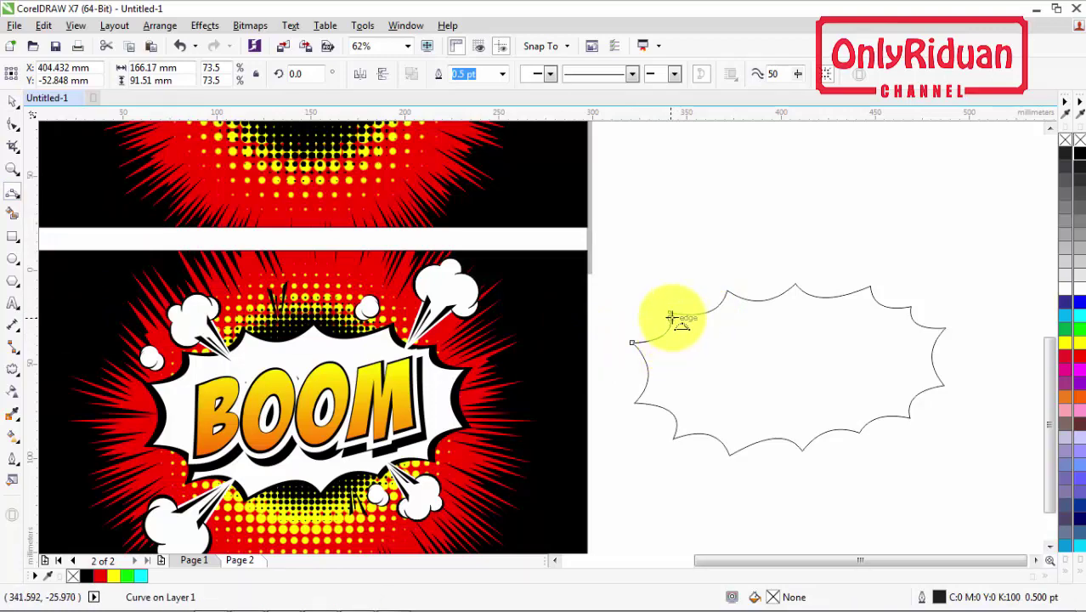
{"action": "left_click_drag", "start_coordinate": [670, 319], "coordinate": [728, 291]}
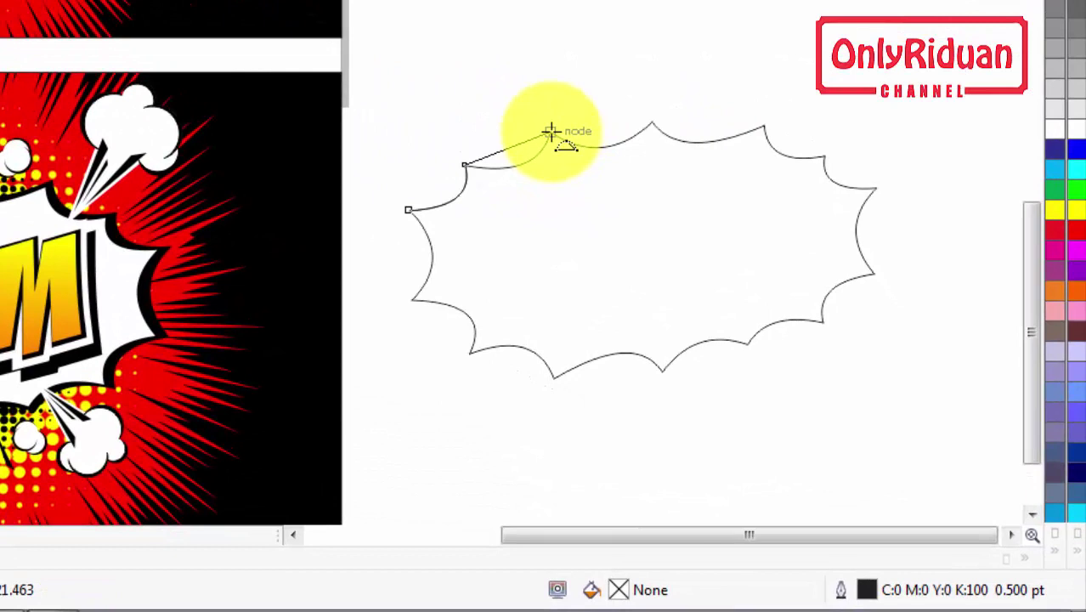
{"action": "left_click_drag", "start_coordinate": [551, 132], "coordinate": [764, 127]}
{"action": "left_click", "coordinate": [532, 159]}
{"action": "left_click", "coordinate": [594, 146]}
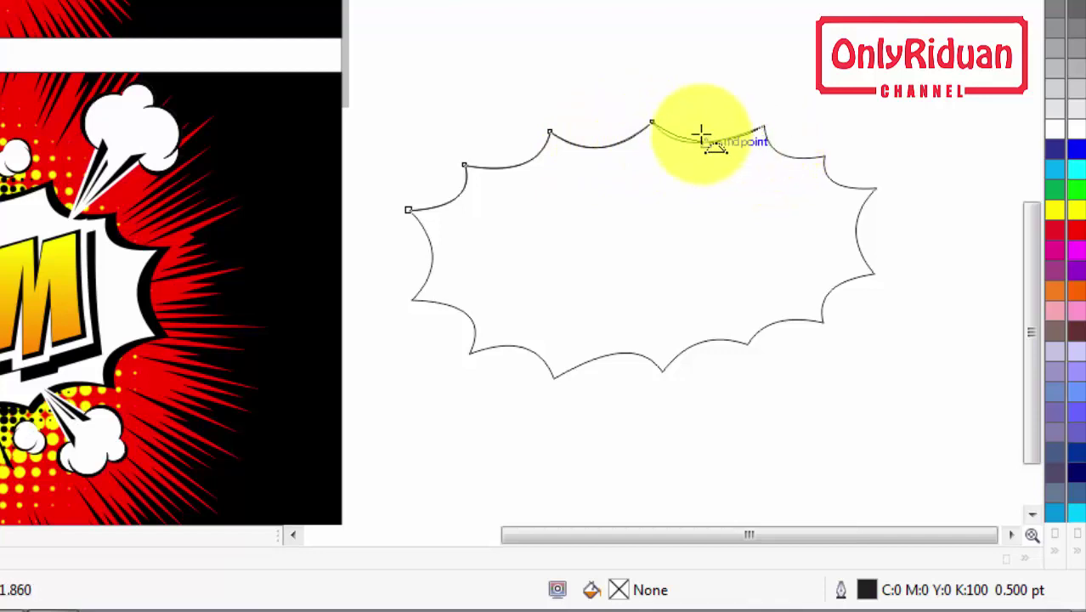
{"action": "left_click", "coordinate": [765, 126]}
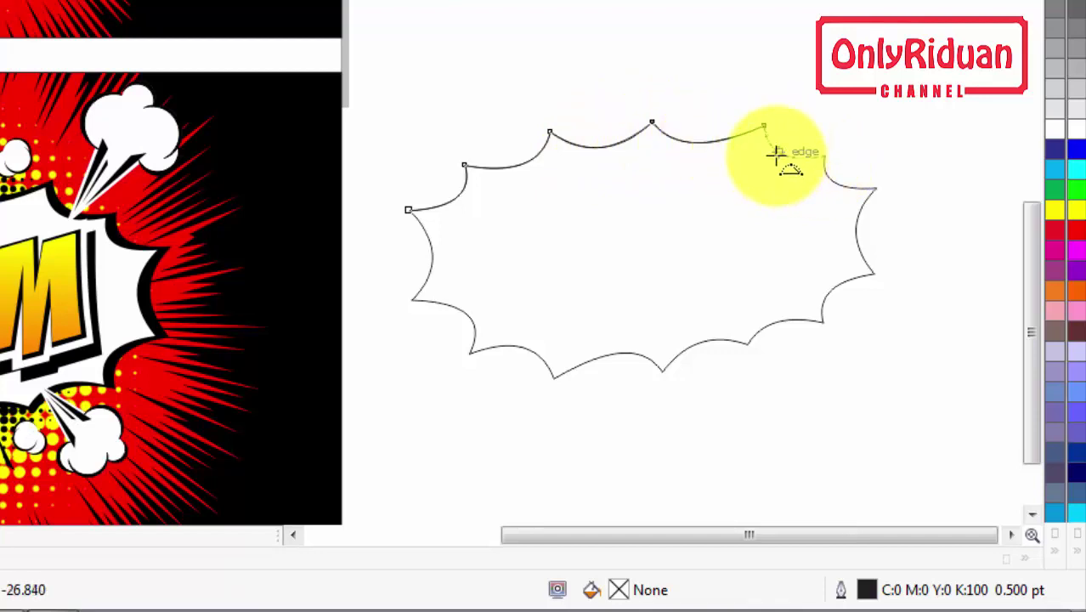
Continue tracing the copied burst node to node with inward-bowed arcs down its right side to the lower-right notch
{"action": "left_click", "coordinate": [825, 156]}
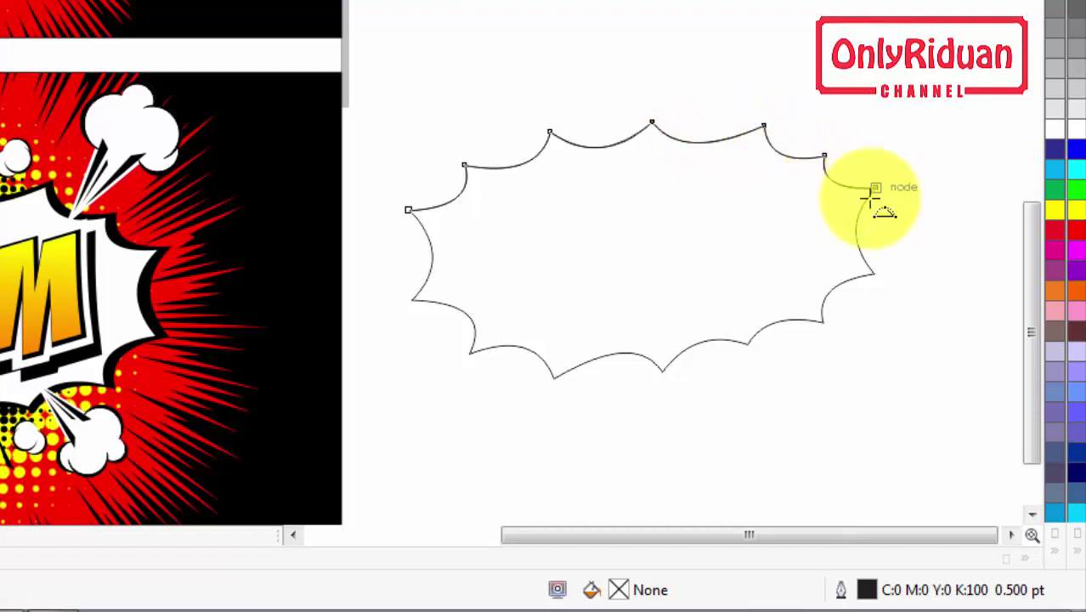
{"action": "left_click", "coordinate": [873, 191]}
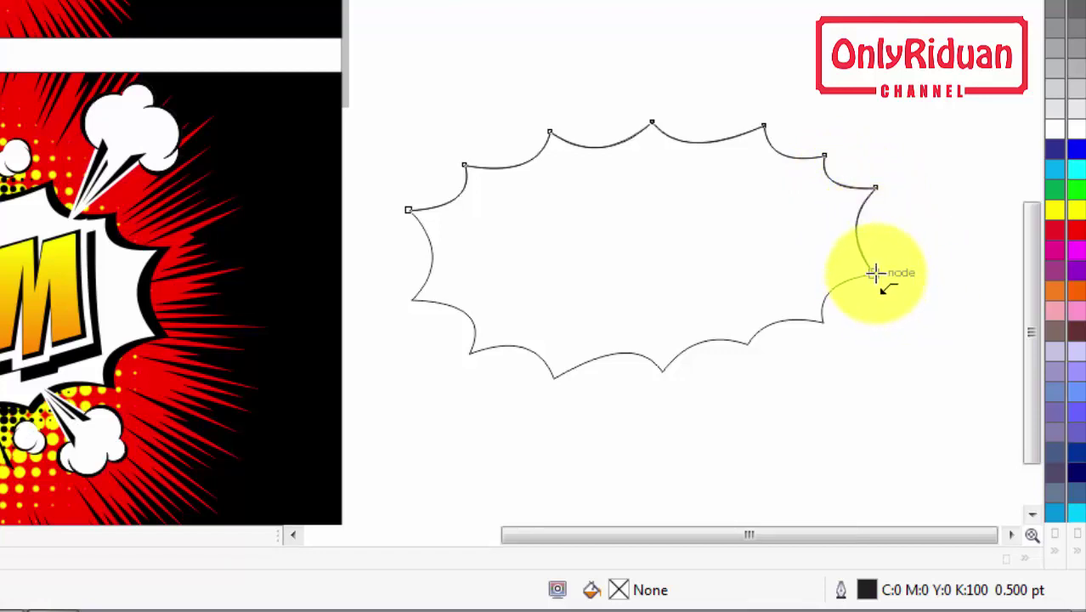
{"action": "left_click", "coordinate": [875, 273]}
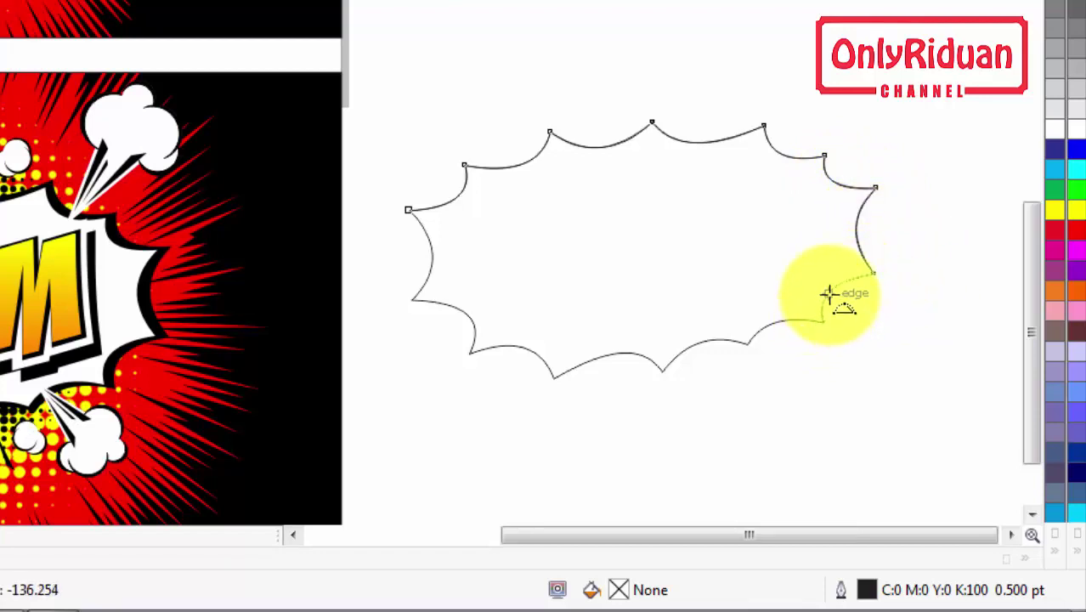
{"action": "left_click", "coordinate": [822, 322]}
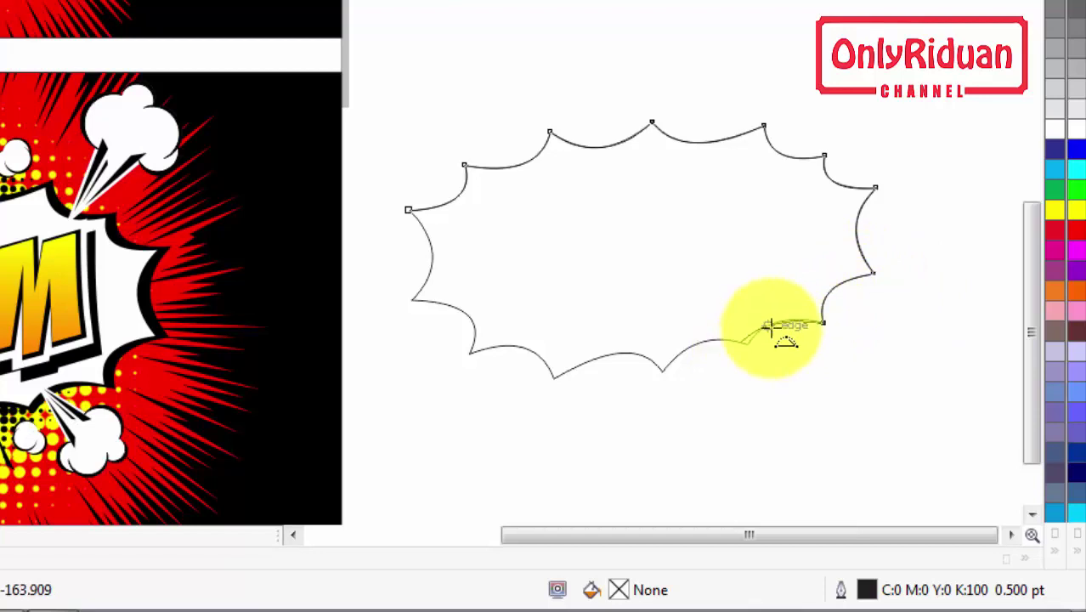
Trace the remaining inward-bowed arcs along the copied burst's lower edge and left side, closing the curve at its upper-left starting tip
{"action": "left_click", "coordinate": [741, 340]}
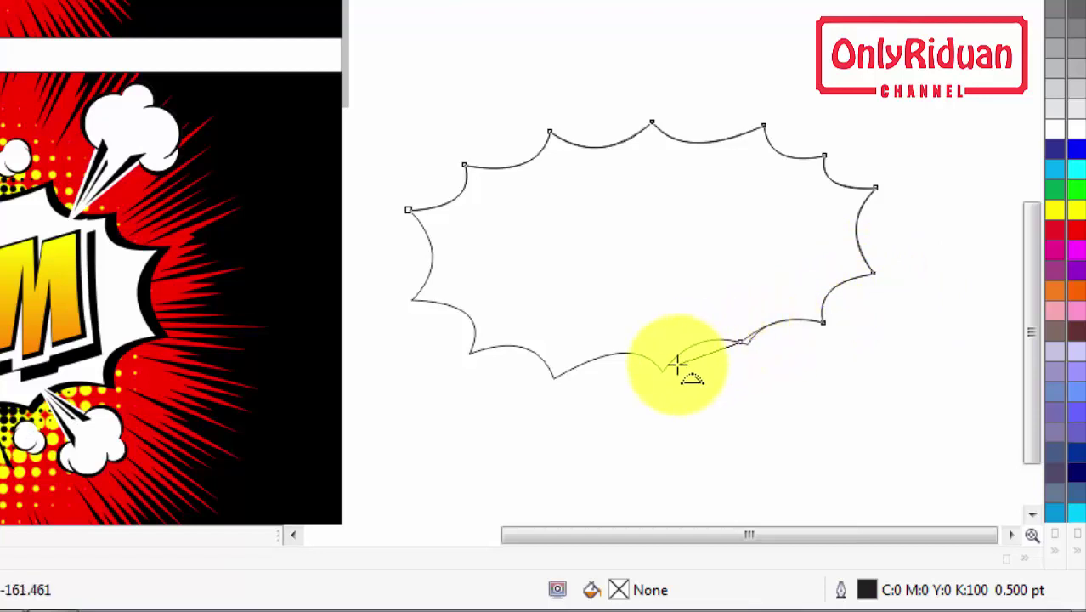
{"action": "left_click", "coordinate": [662, 371]}
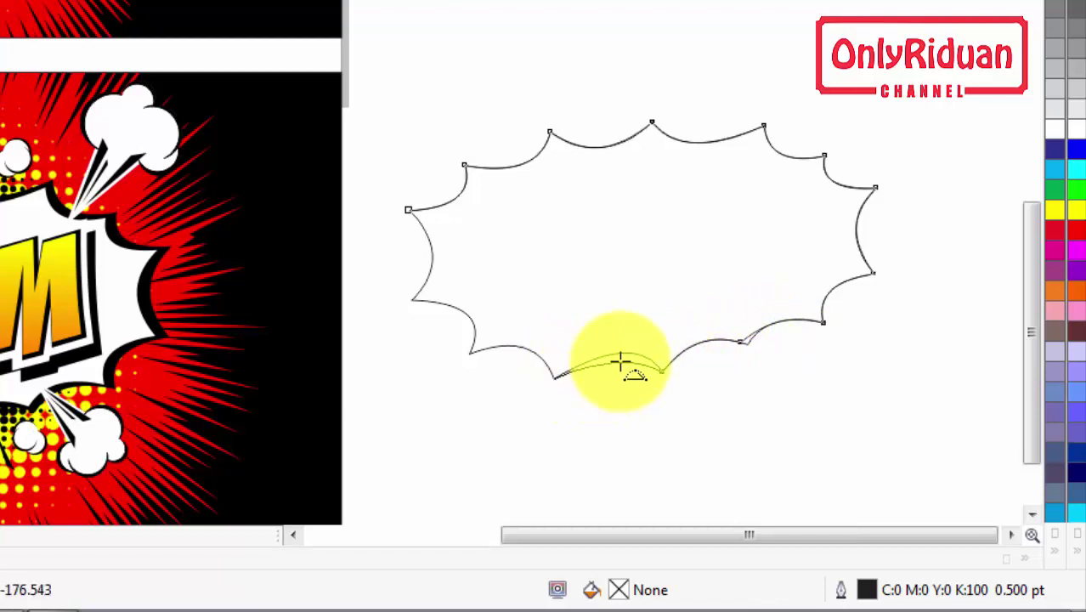
{"action": "left_click", "coordinate": [554, 377]}
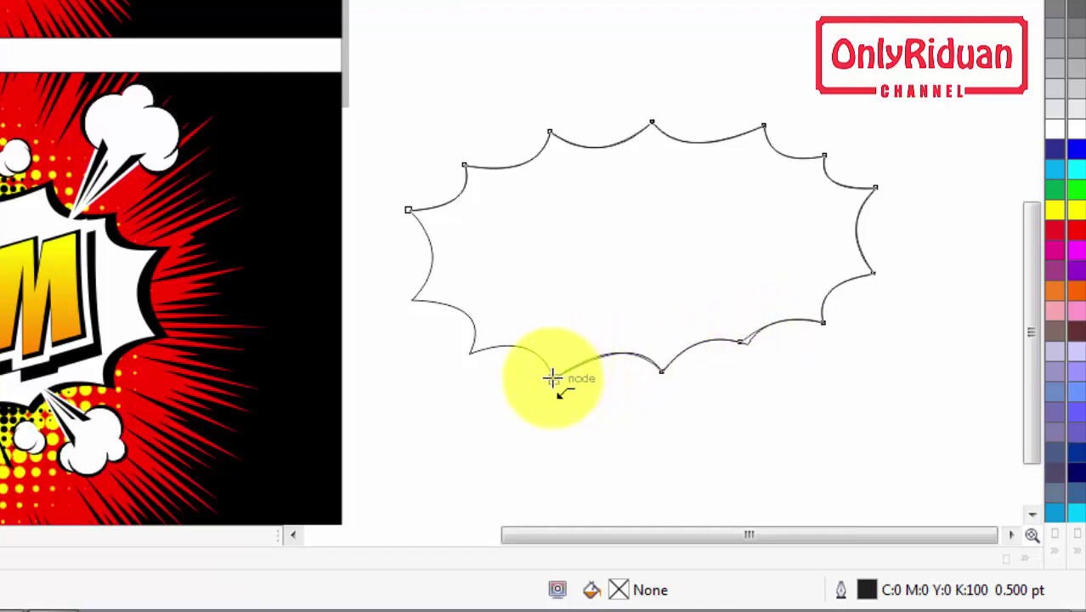
{"action": "left_click", "coordinate": [474, 352]}
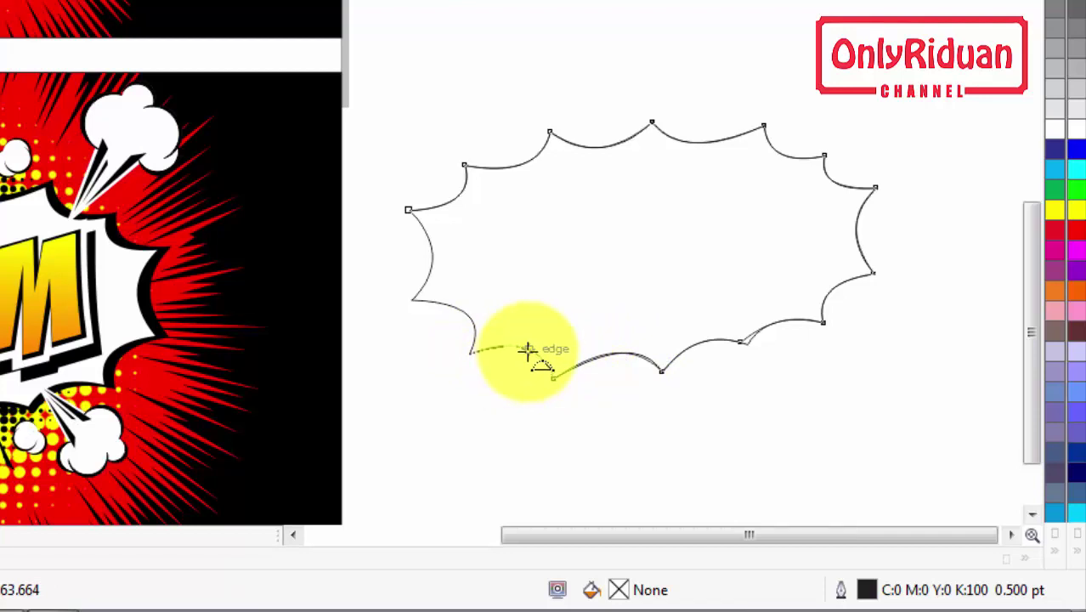
{"action": "left_click_drag", "start_coordinate": [527, 348], "coordinate": [424, 310]}
{"action": "left_click", "coordinate": [413, 301]}
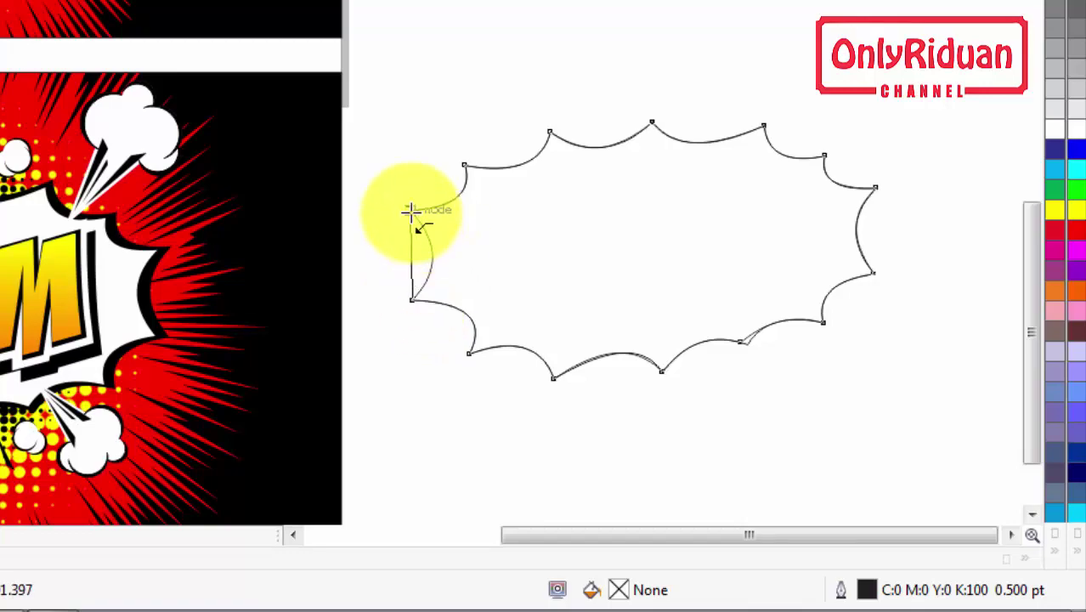
{"action": "left_click_drag", "start_coordinate": [409, 211], "coordinate": [433, 256]}
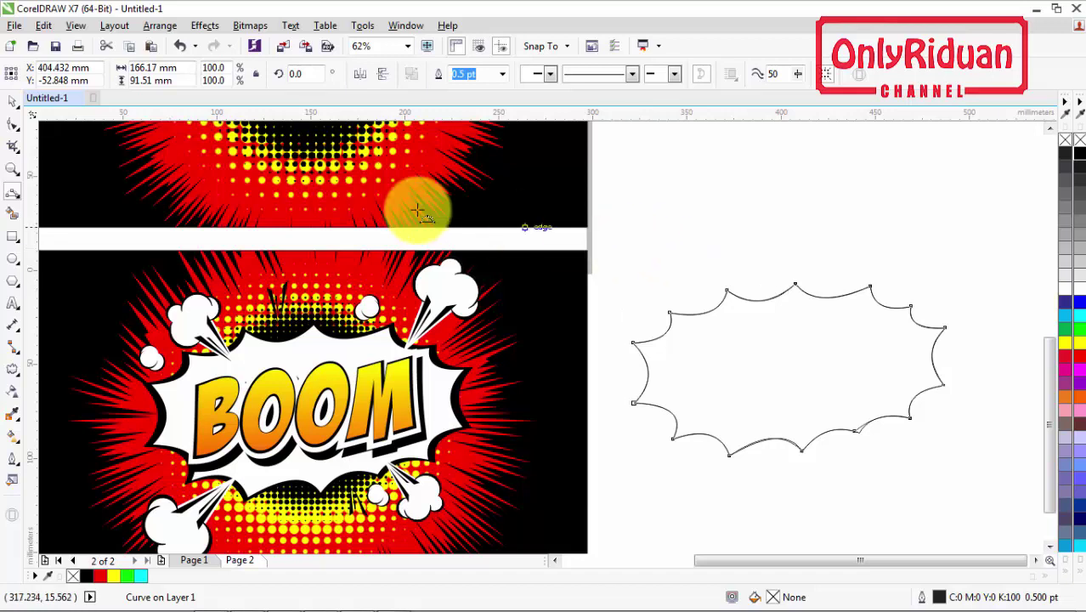
Move the traced burst outline up off the copied reference shape, delete that copy and select the traced outline
{"action": "left_click", "coordinate": [13, 100]}
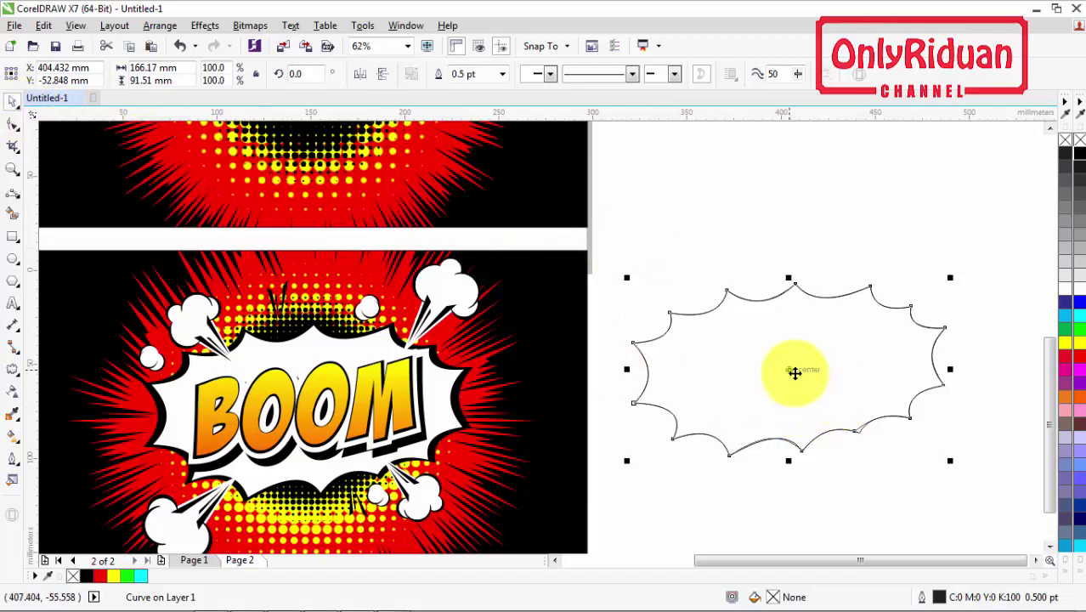
{"action": "left_click_drag", "start_coordinate": [799, 369], "coordinate": [803, 208]}
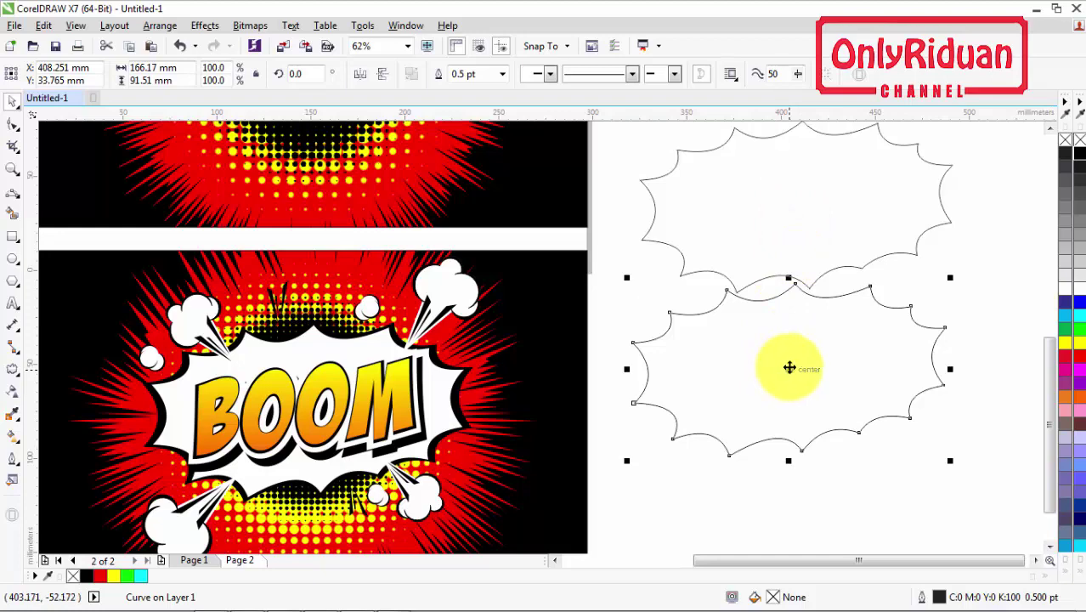
{"action": "key", "text": "Delete"}
{"action": "left_click", "coordinate": [830, 269]}
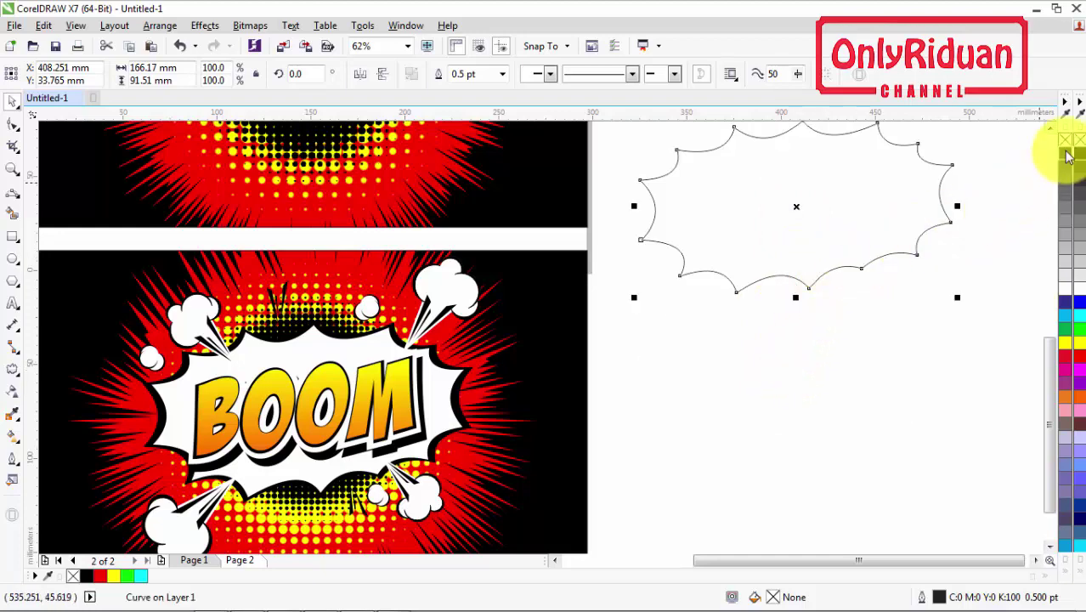
Centre the traced burst over the halftoned red explosion, fill it black and enlarge it to about 184 × 101 mm
{"action": "scroll", "coordinate": [1054, 134], "scroll_direction": "up", "scroll_amount": 3}
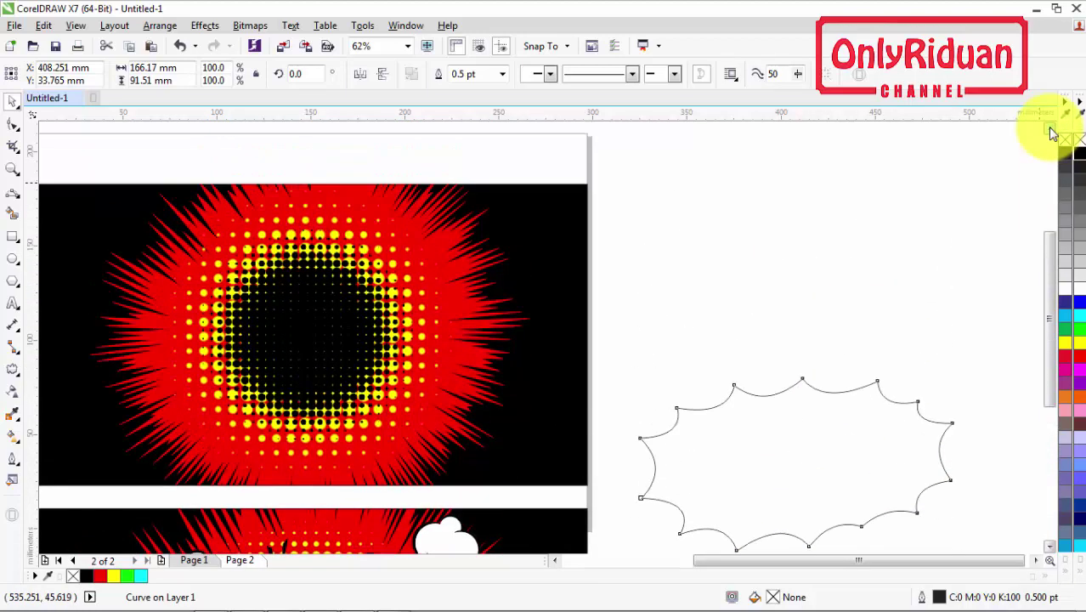
{"action": "left_click_drag", "start_coordinate": [805, 446], "coordinate": [304, 343]}
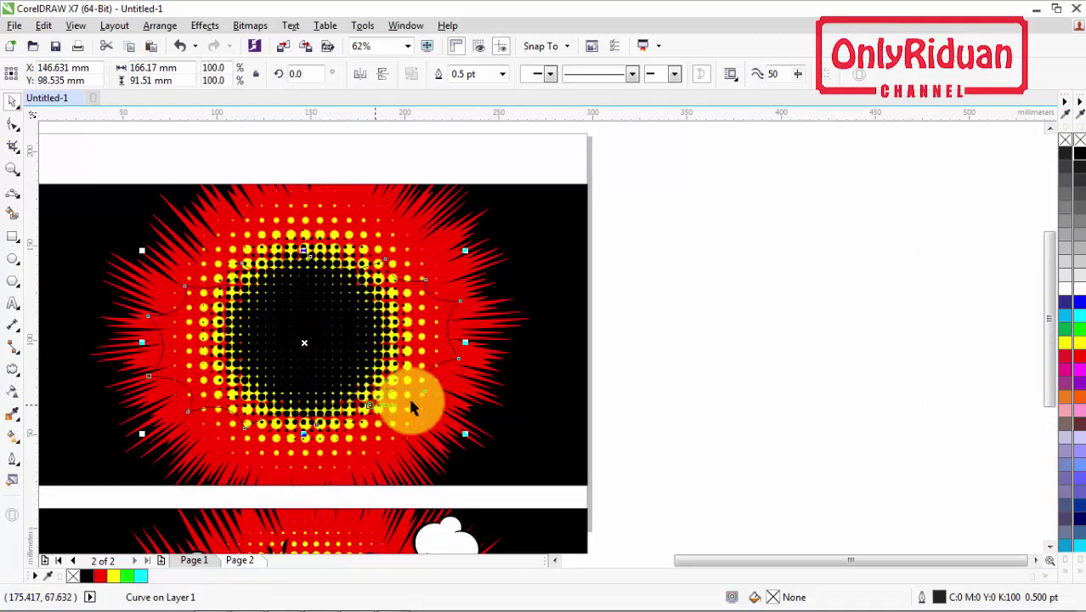
{"action": "left_click", "coordinate": [1079, 154]}
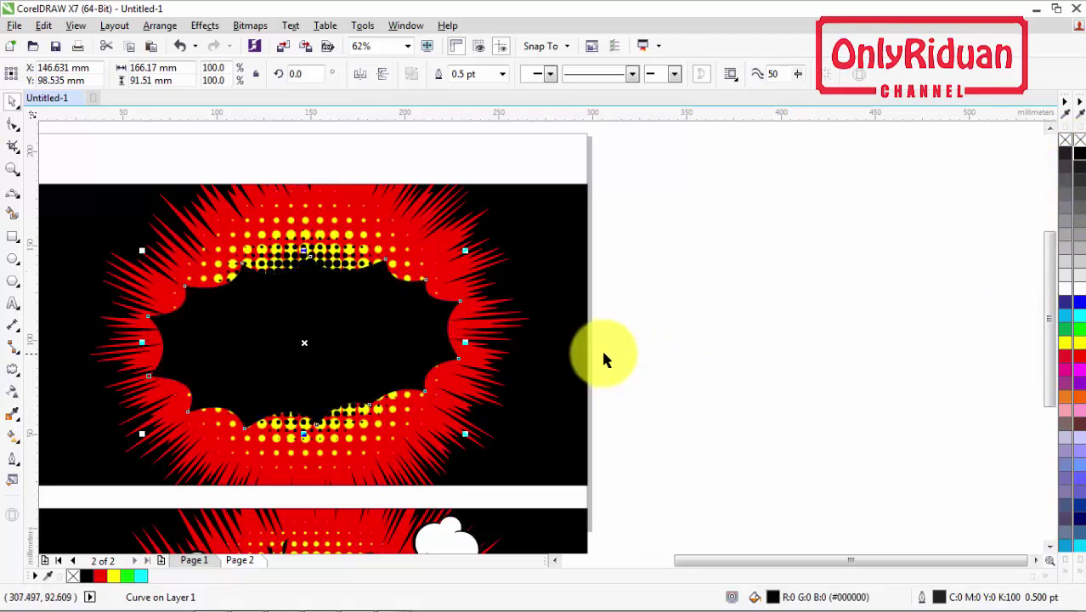
{"action": "left_click_drag", "start_coordinate": [466, 252], "coordinate": [483, 240]}
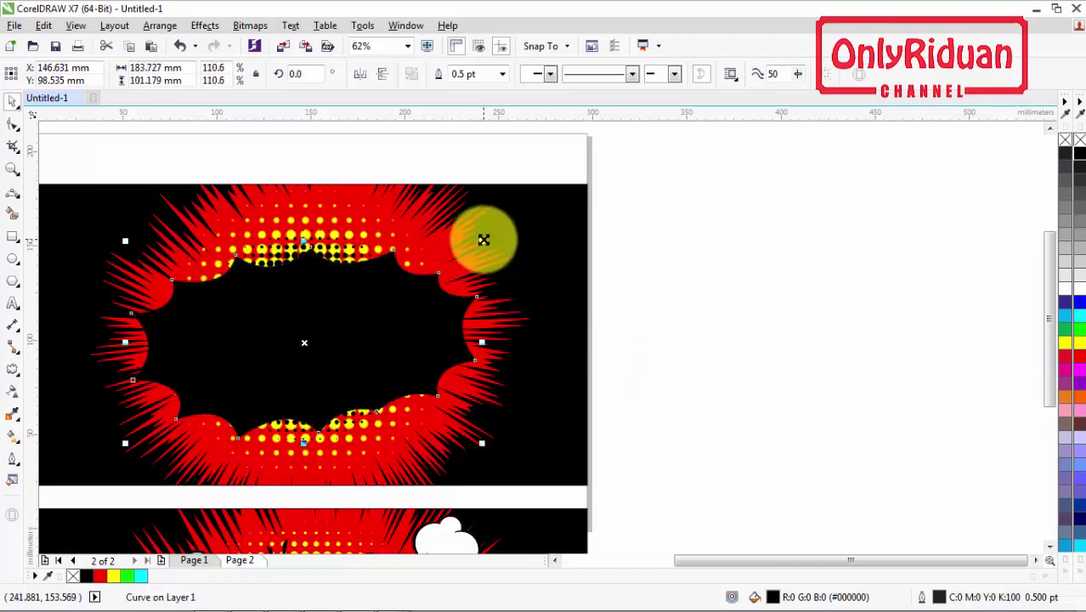
{"action": "left_click", "coordinate": [680, 357]}
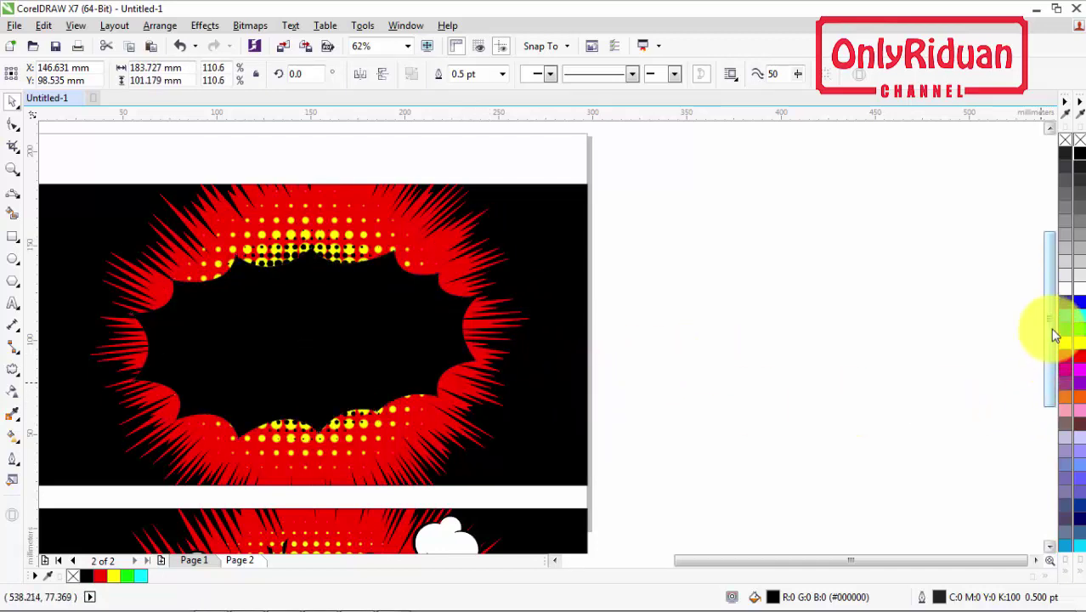
Make a concentric smaller copy of the black burst, about 174 × 96 mm, and fill it white
{"action": "left_click_drag", "start_coordinate": [1052, 327], "coordinate": [1057, 293]}
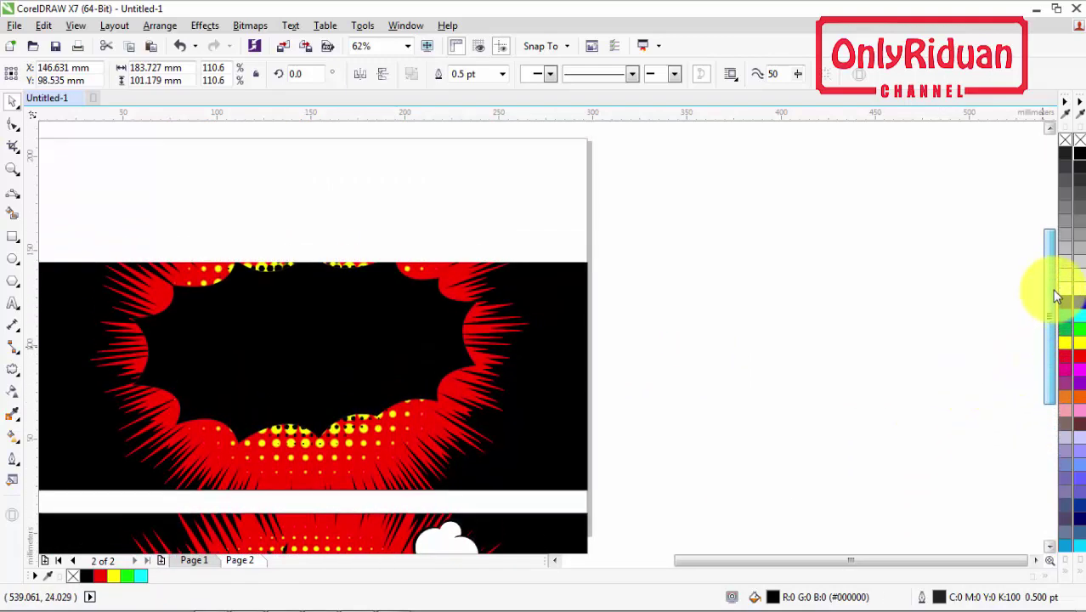
{"action": "left_click", "coordinate": [405, 335]}
{"action": "key", "text": "shift"}
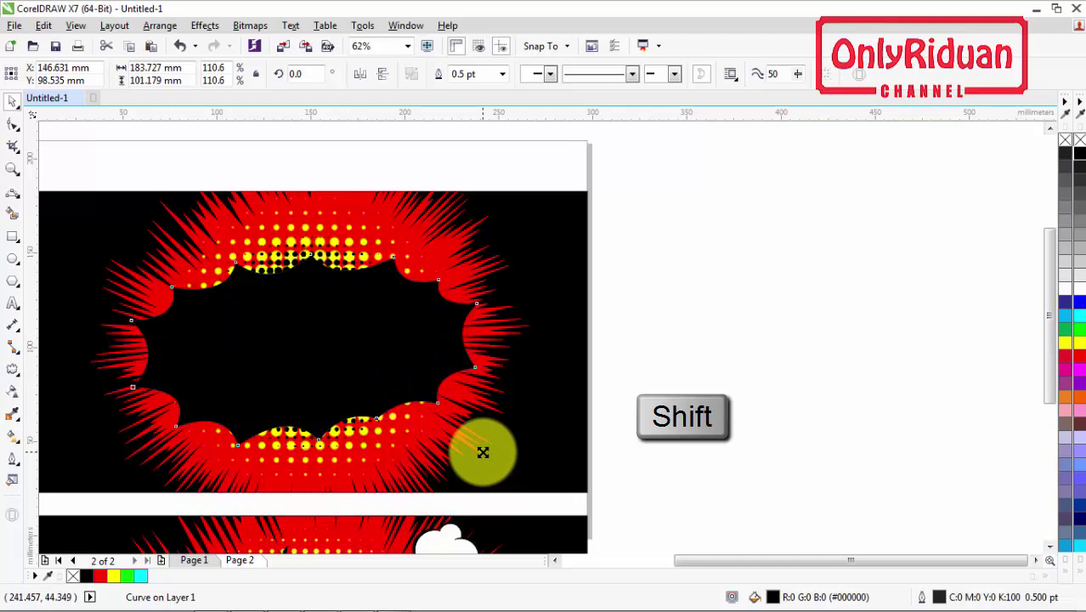
{"action": "left_click_drag", "start_coordinate": [483, 452], "coordinate": [472, 455]}
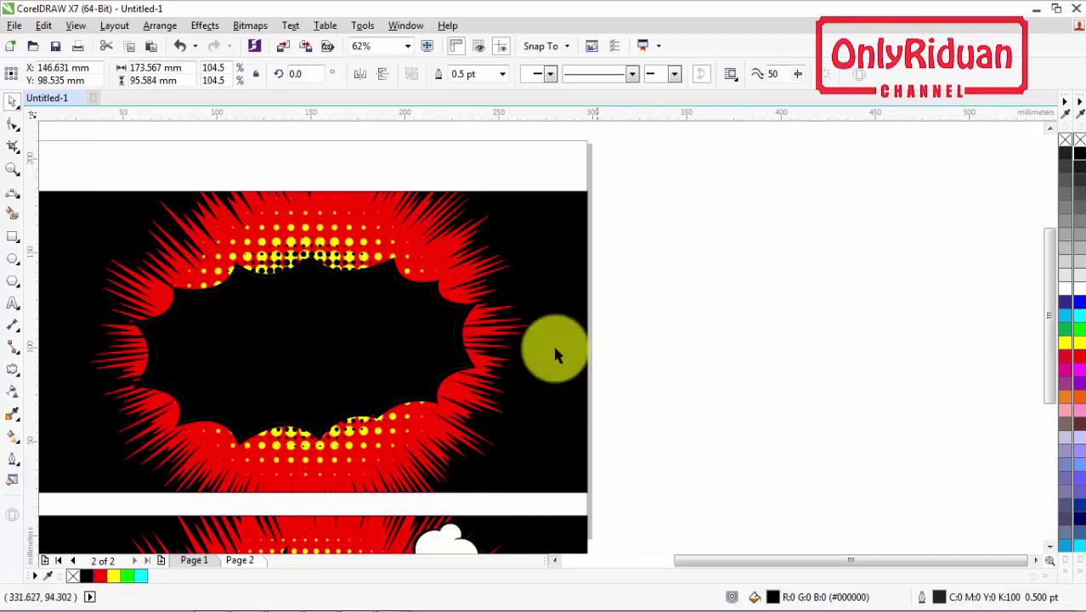
{"action": "left_click", "coordinate": [458, 320]}
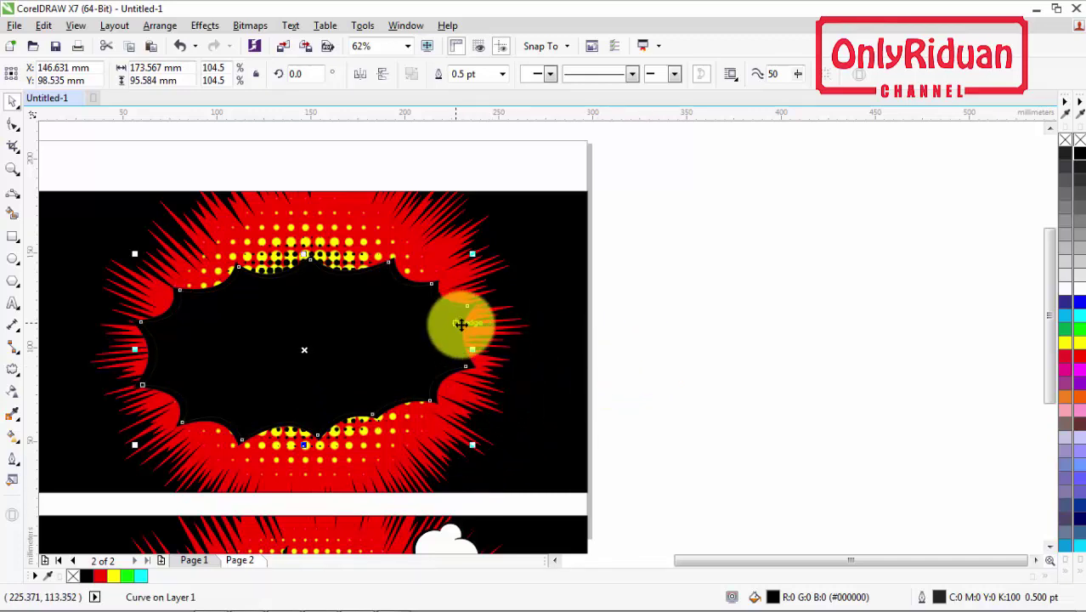
{"action": "left_click", "coordinate": [1078, 291]}
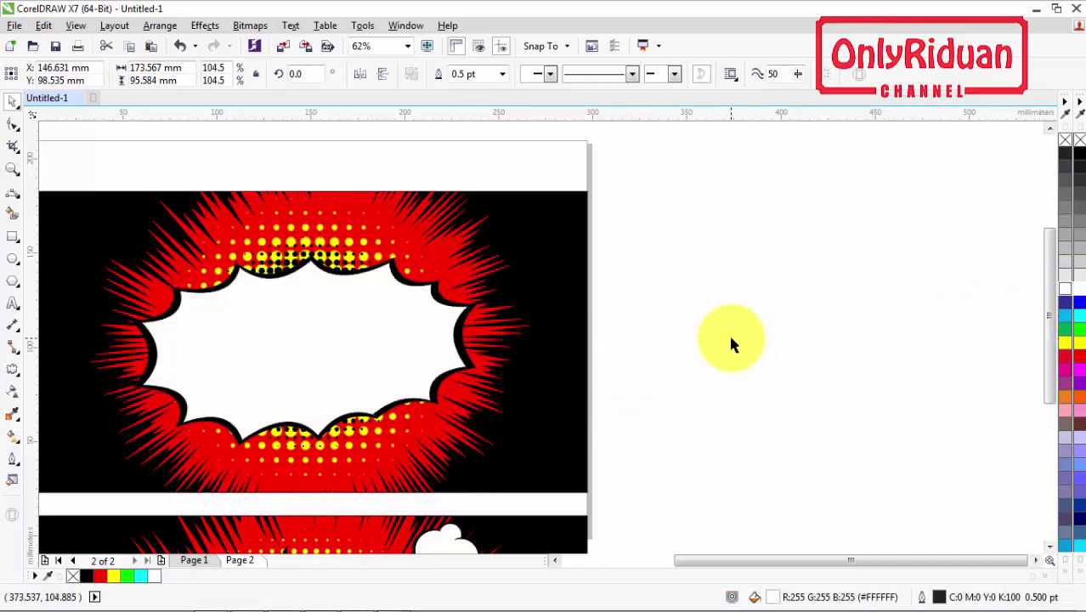
{"action": "left_click", "coordinate": [731, 344]}
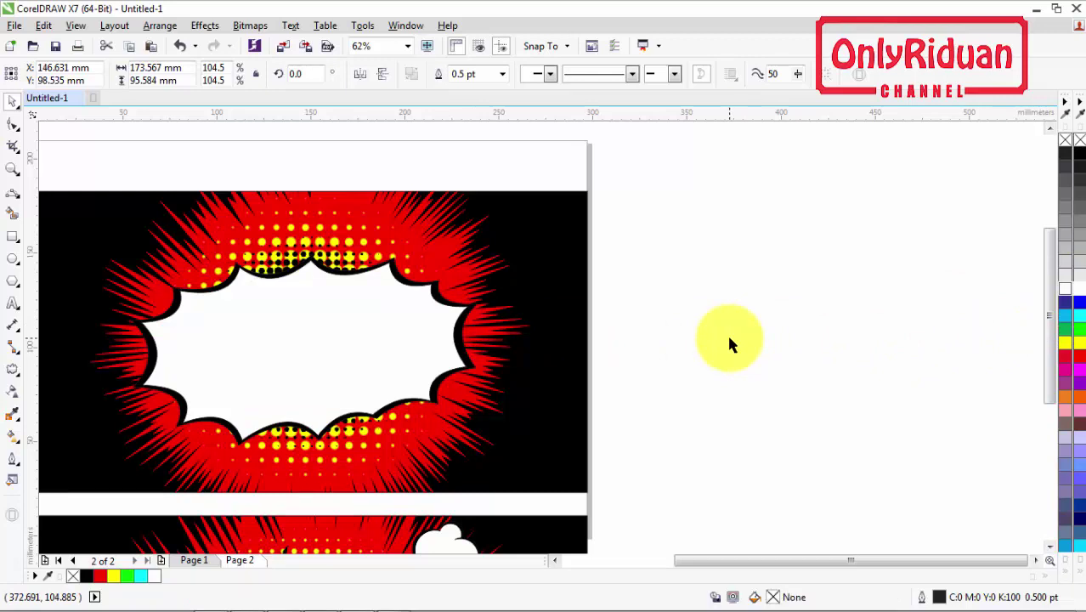
Remove the outlines from the black burst and the white burst, keeping the outer one filled black
{"action": "left_click", "coordinate": [461, 342]}
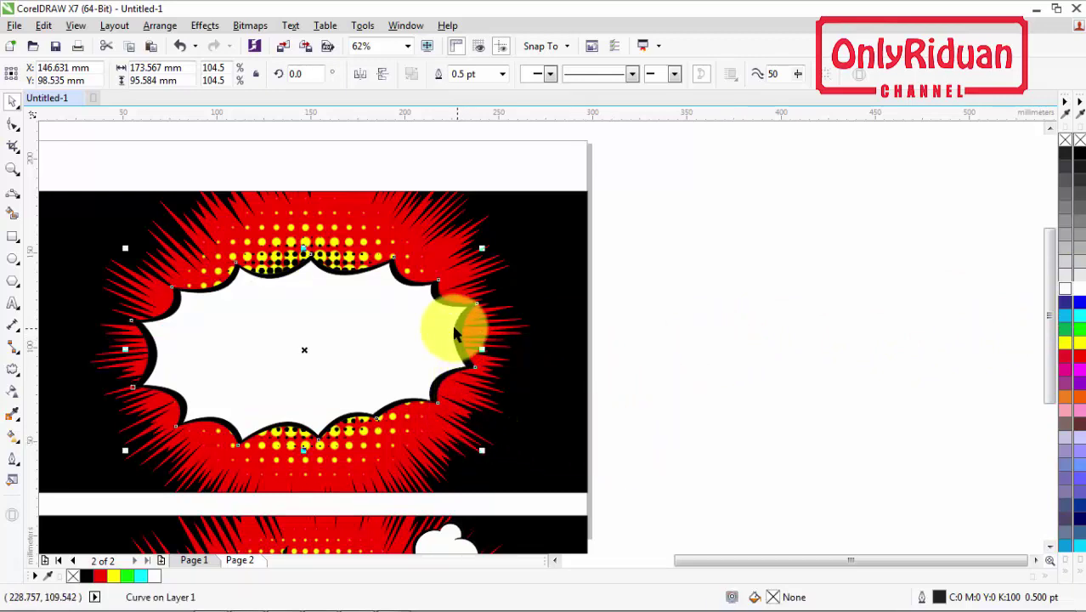
{"action": "left_click", "coordinate": [1073, 157]}
{"action": "right_click", "coordinate": [1067, 139]}
{"action": "left_click", "coordinate": [379, 338]}
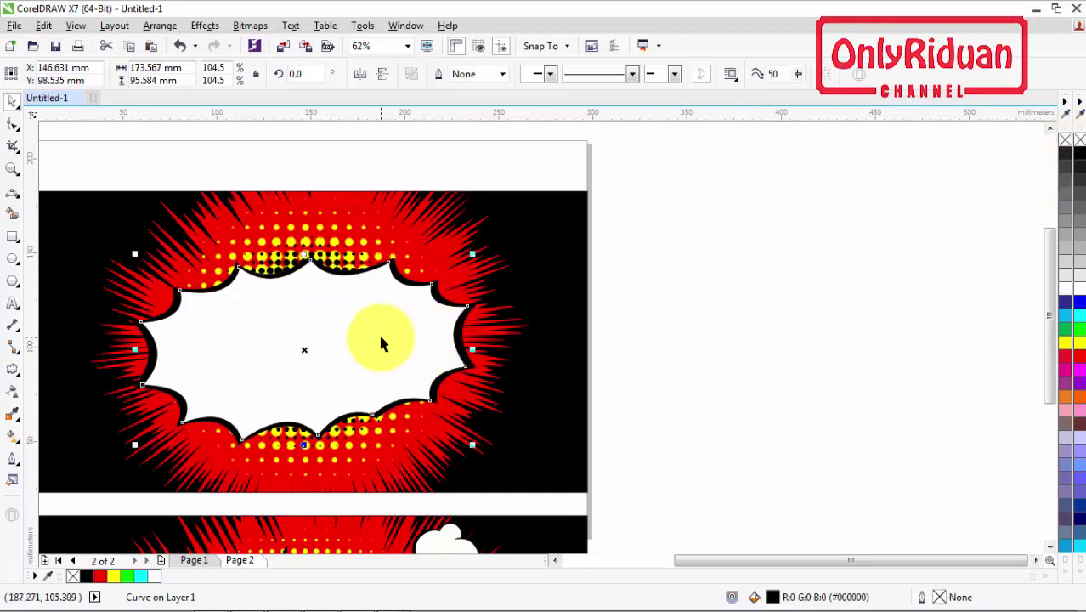
{"action": "left_click", "coordinate": [1076, 152]}
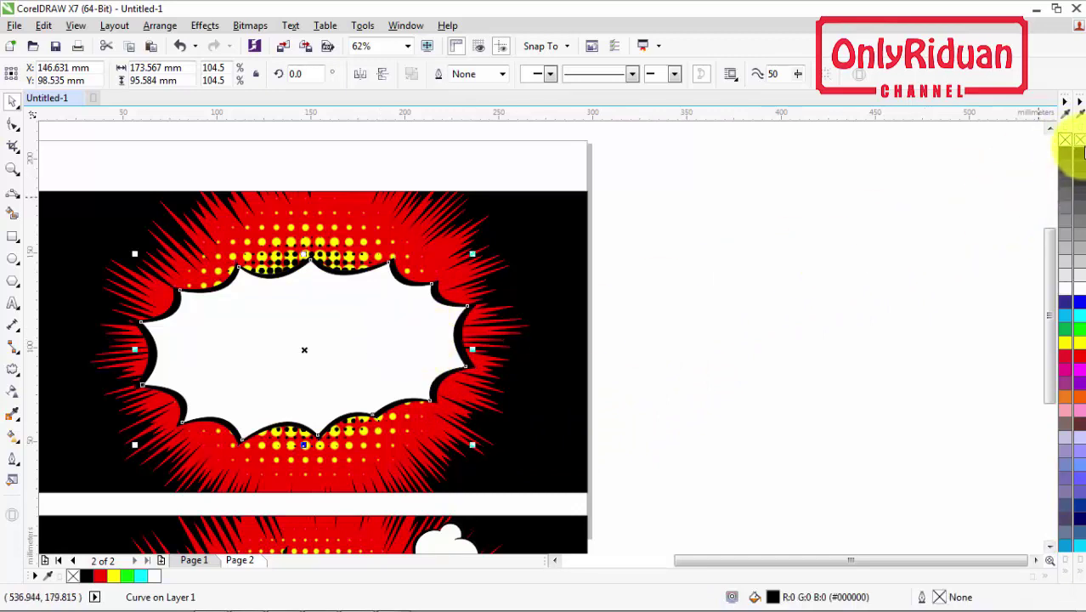
{"action": "left_click", "coordinate": [790, 294]}
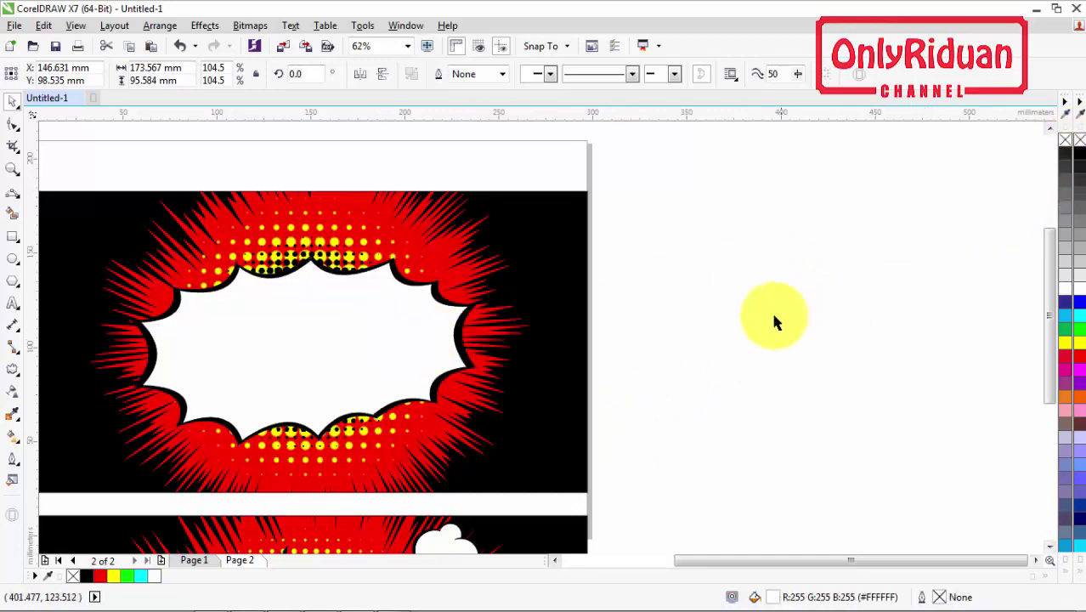
Add the artistic text BOOM inside the white burst and set its font to BadaBoom BB
{"action": "left_click", "coordinate": [1052, 548]}
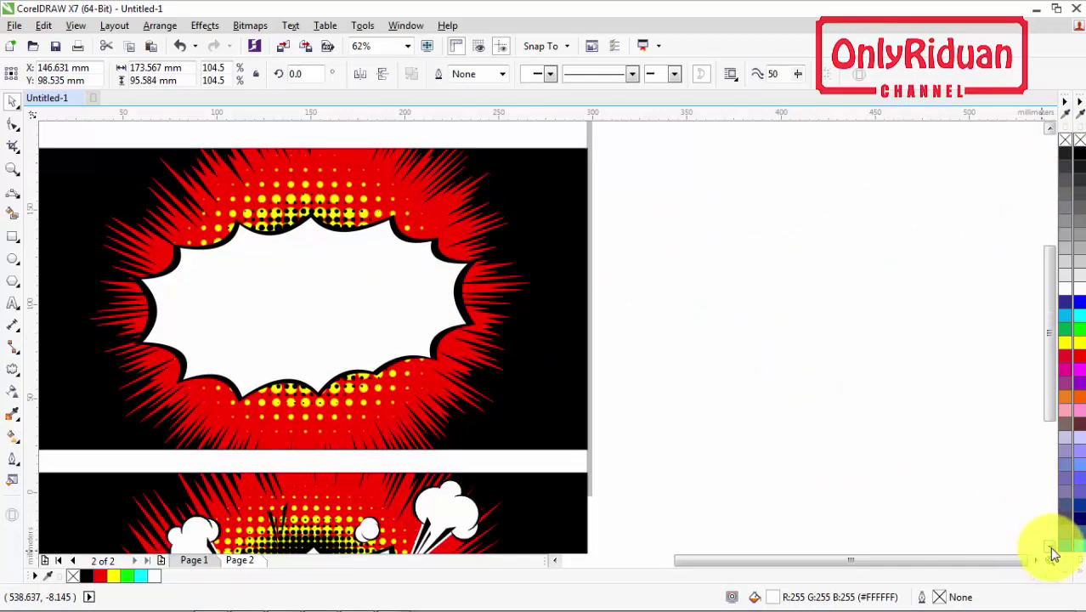
{"action": "left_click", "coordinate": [13, 304]}
{"action": "left_click", "coordinate": [245, 302]}
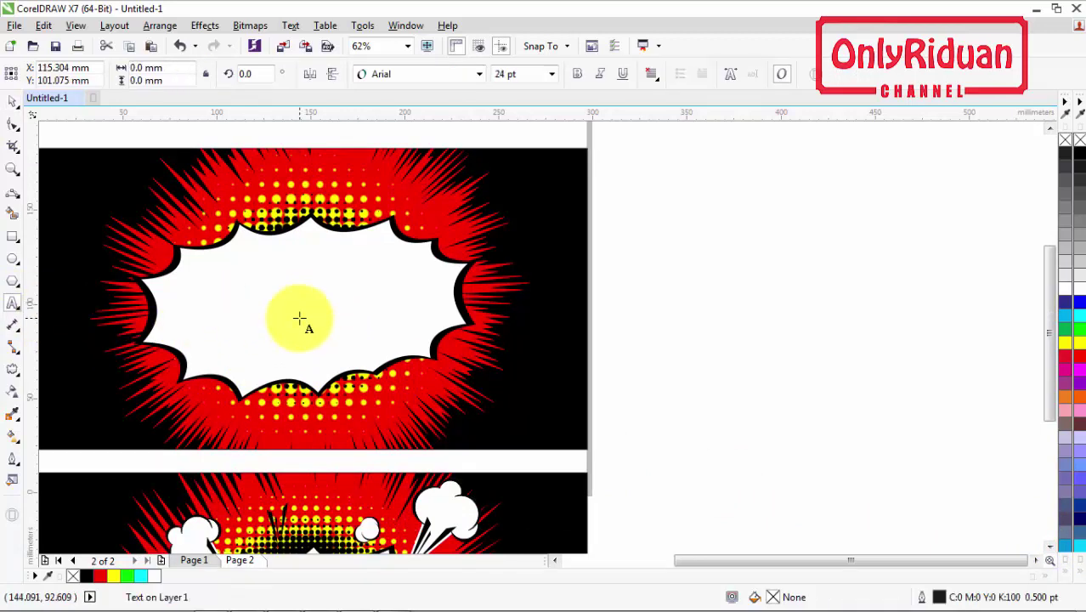
{"action": "type", "text": "BOOM"}
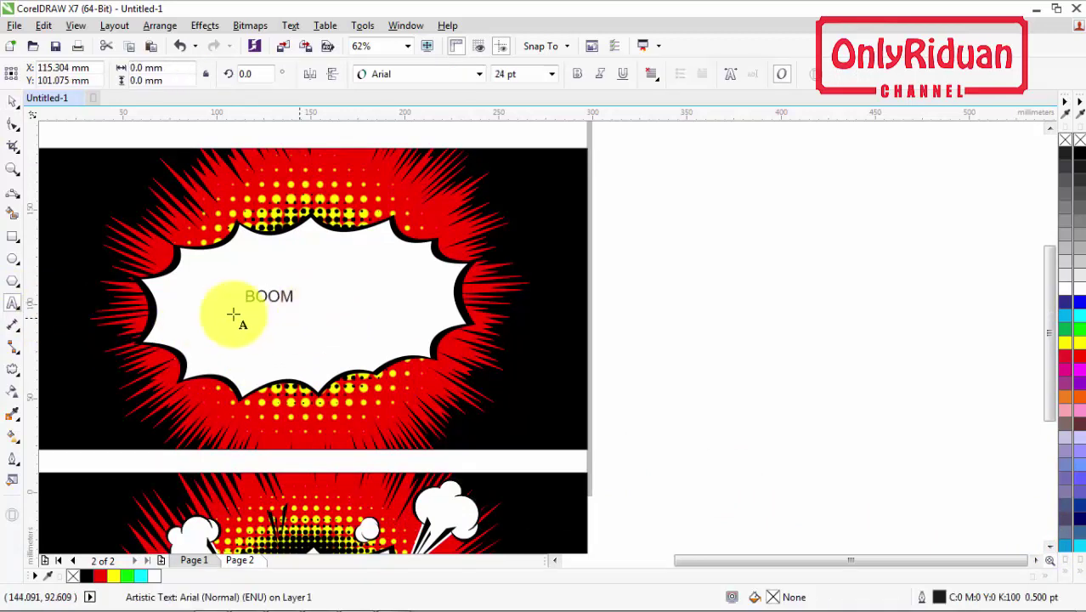
{"action": "key", "text": "ctrl+space"}
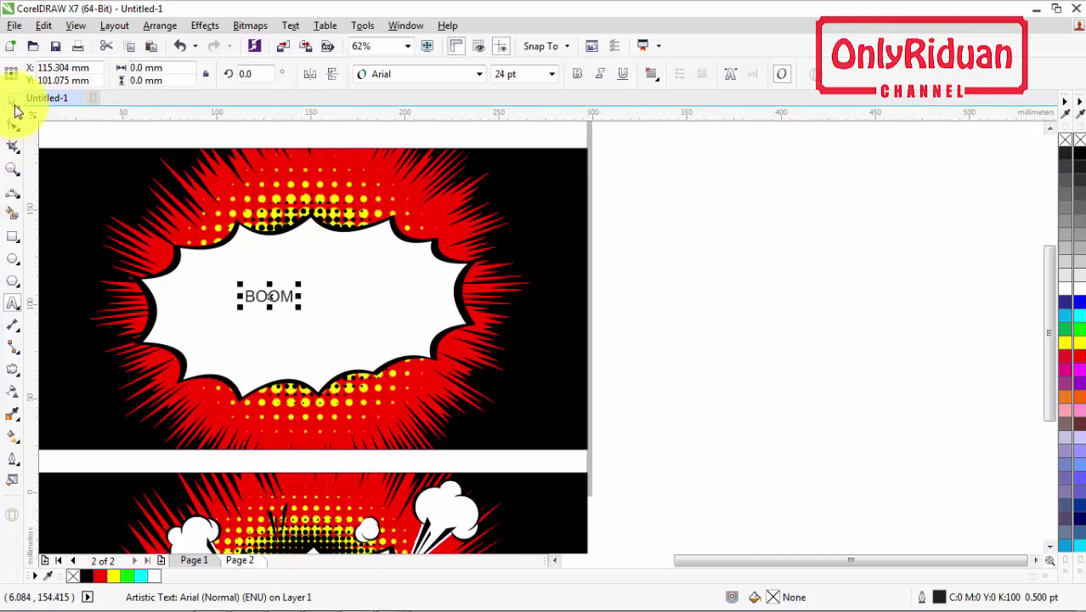
{"action": "left_click", "coordinate": [480, 75]}
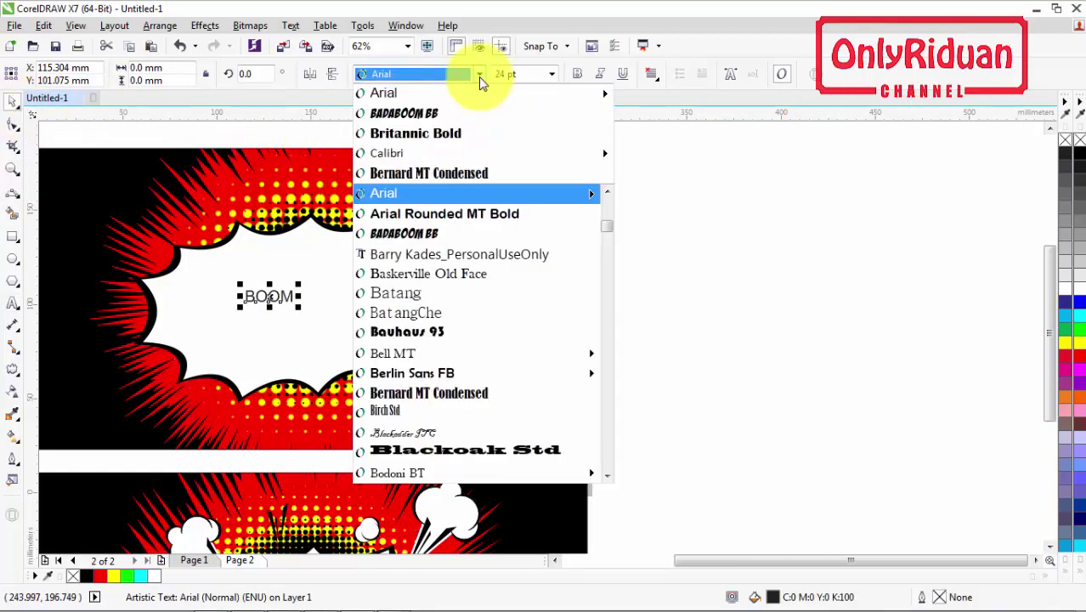
{"action": "left_click", "coordinate": [441, 113]}
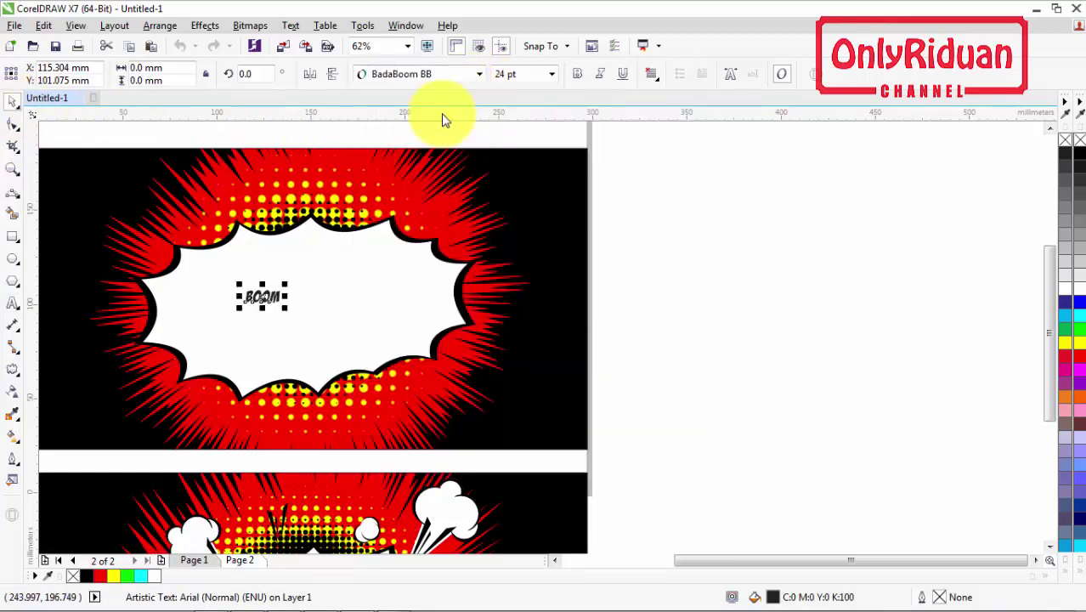
Enlarge the BOOM text to about 150 pt and rotate it about 7° counterclockwise, centred within the white burst
{"action": "left_click_drag", "start_coordinate": [286, 309], "coordinate": [366, 366]}
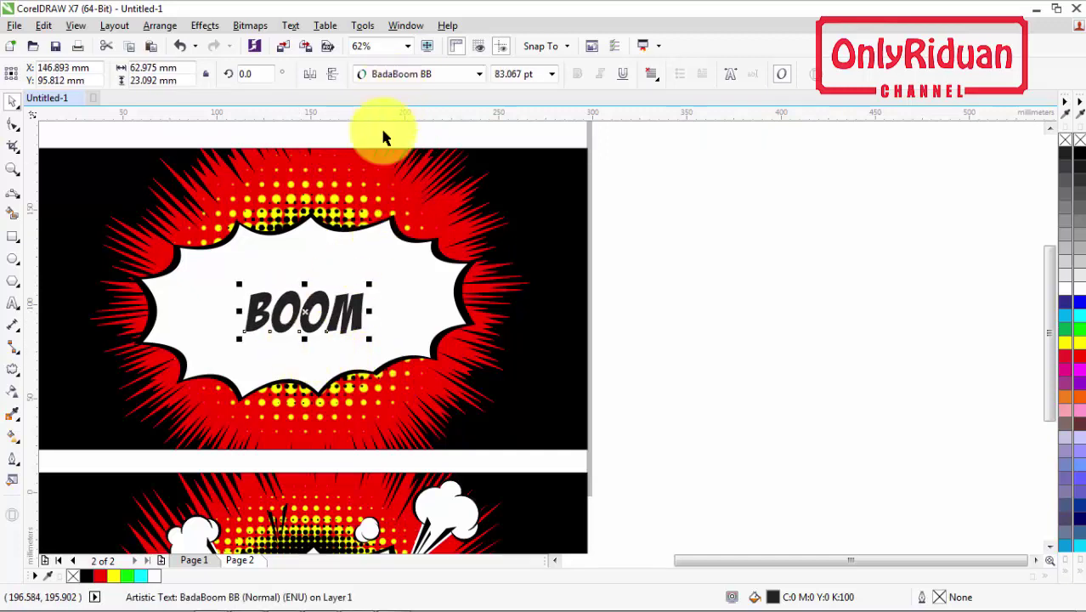
{"action": "left_click_drag", "start_coordinate": [238, 284], "coordinate": [192, 265]}
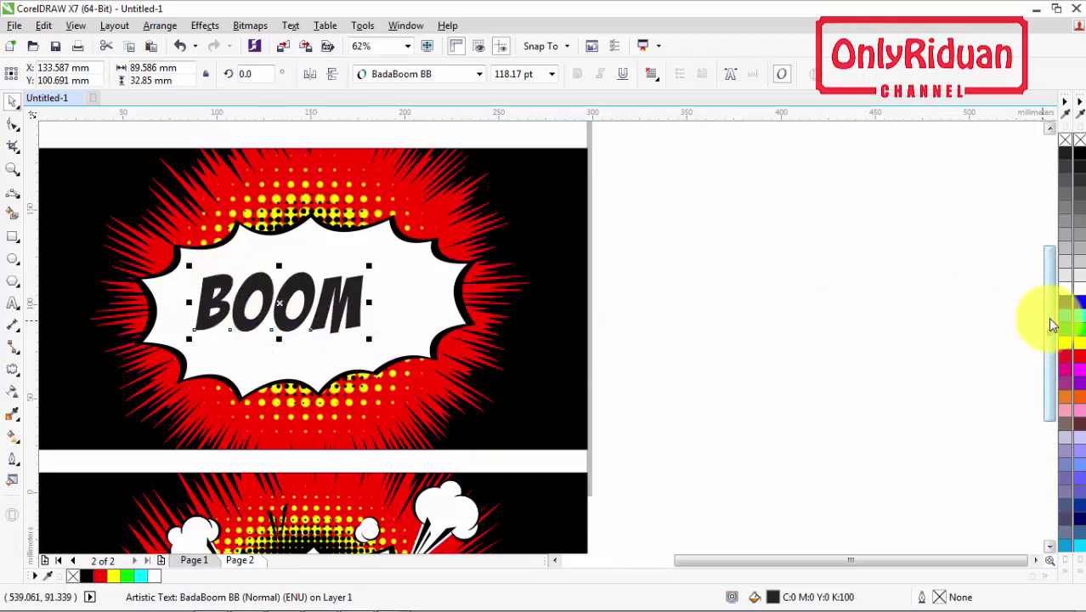
{"action": "left_click_drag", "start_coordinate": [1052, 325], "coordinate": [1057, 347]}
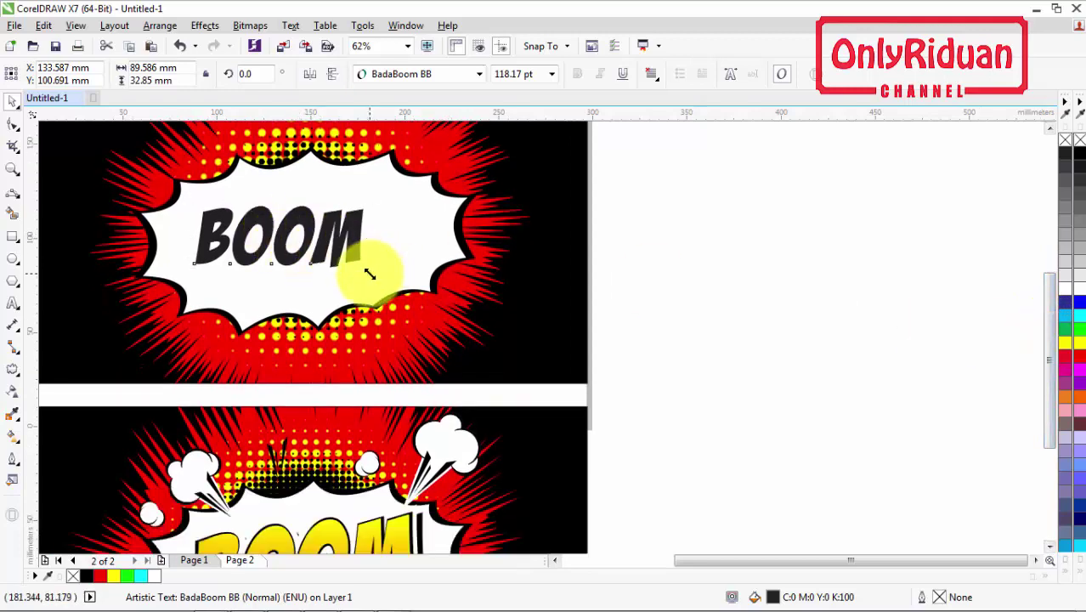
{"action": "left_click_drag", "start_coordinate": [370, 274], "coordinate": [425, 278]}
{"action": "left_click", "coordinate": [316, 228]}
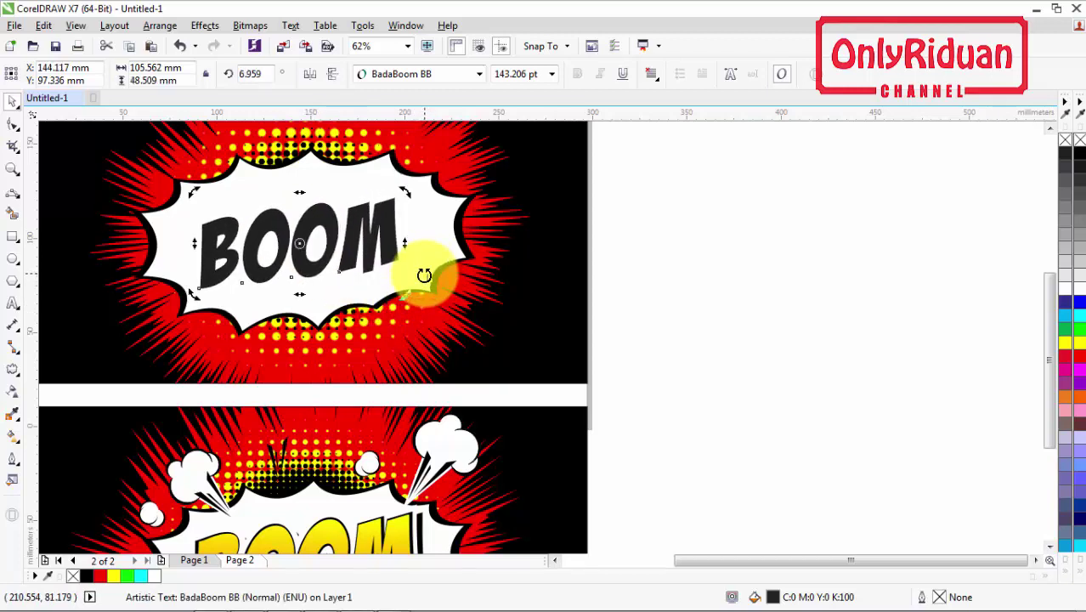
{"action": "left_click", "coordinate": [401, 210]}
{"action": "left_click_drag", "start_coordinate": [403, 193], "coordinate": [408, 174]}
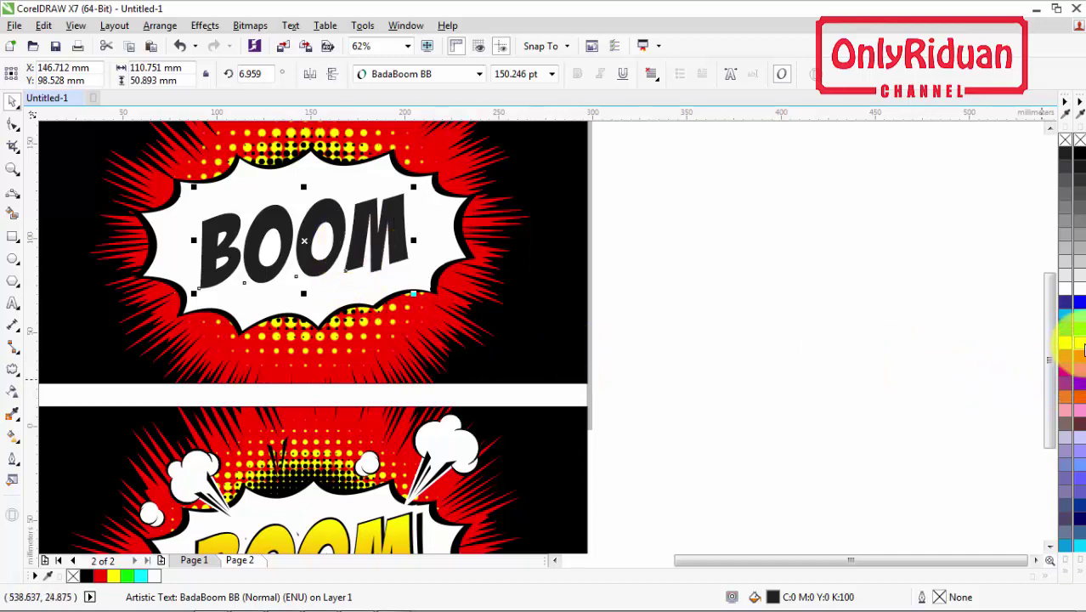
Fill the BOOM text with yellow (#FFFF00) and compare it with the reference artwork below
{"action": "left_click", "coordinate": [1065, 342]}
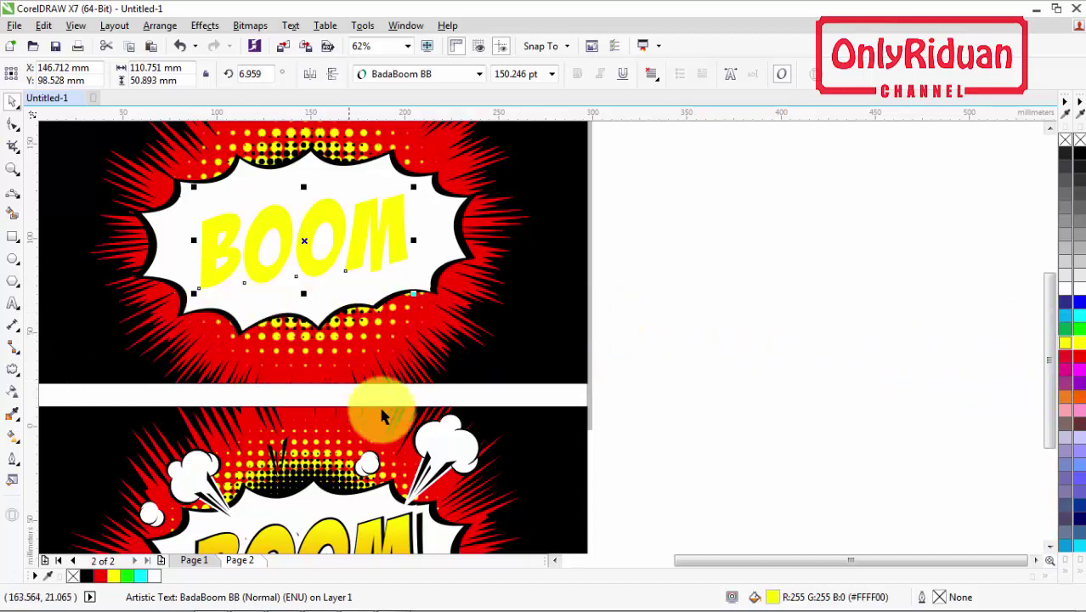
{"action": "left_click_drag", "start_coordinate": [1048, 316], "coordinate": [1048, 340]}
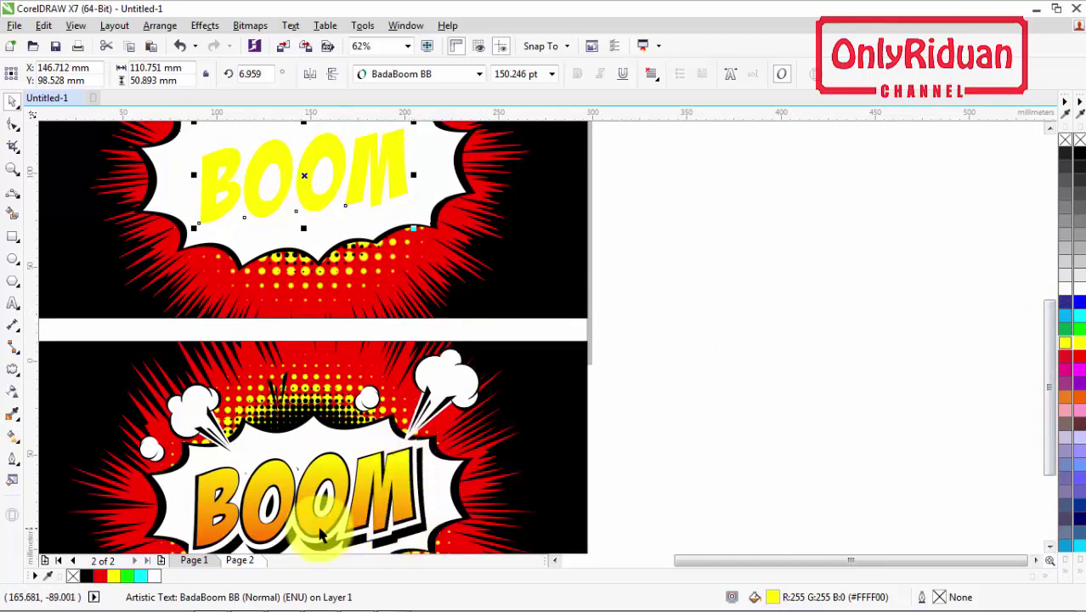
{"action": "left_click_drag", "start_coordinate": [1050, 347], "coordinate": [1058, 317]}
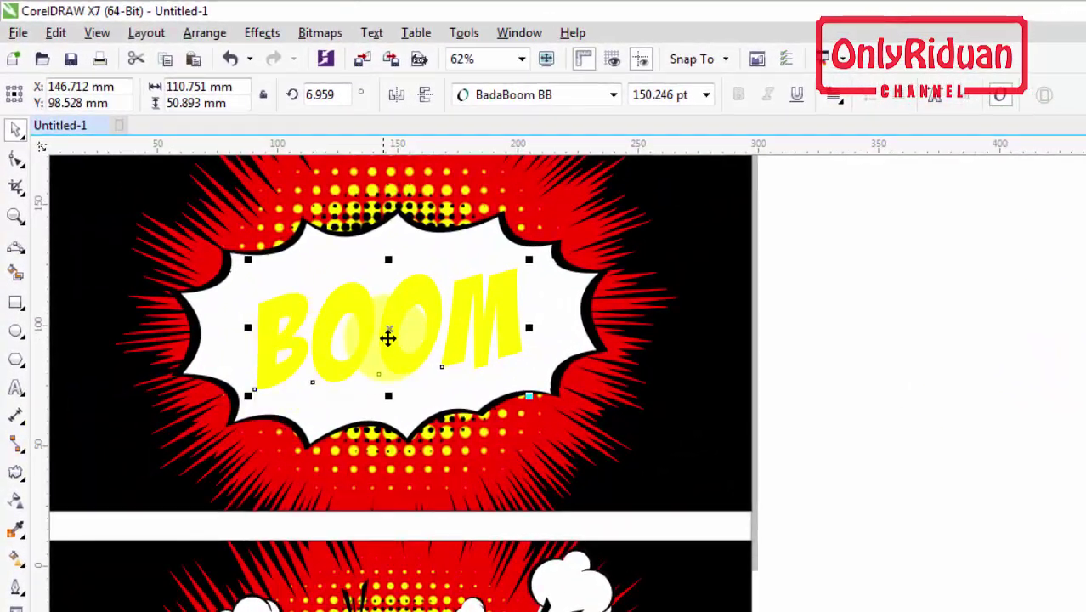
Try a one-step outside contour of about 1.65 mm around the yellow BOOM text
{"action": "left_click", "coordinate": [23, 476]}
{"action": "left_click", "coordinate": [74, 492]}
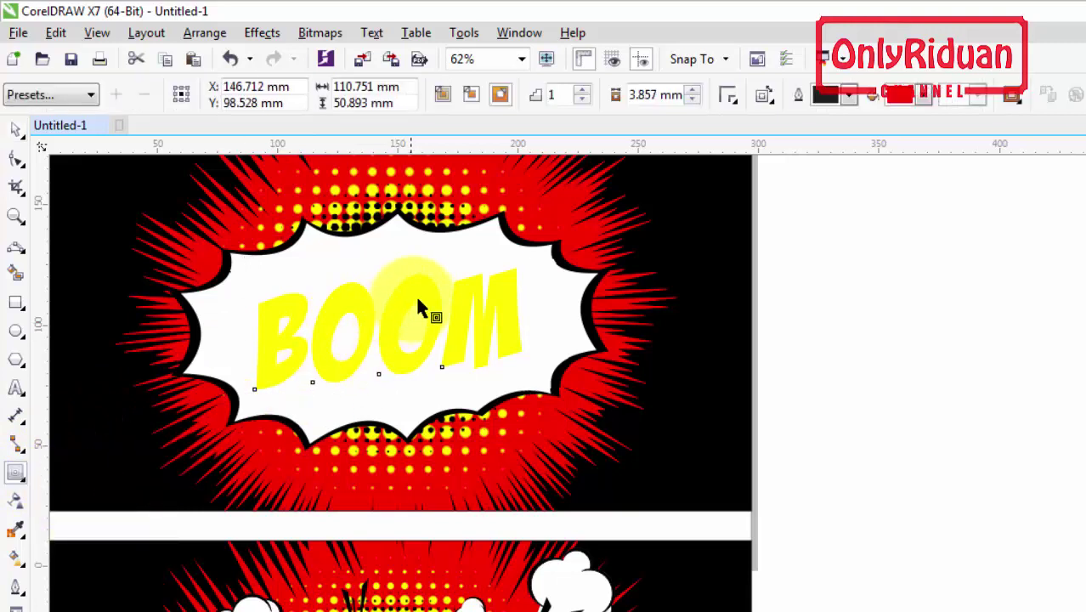
{"action": "left_click_drag", "start_coordinate": [419, 284], "coordinate": [431, 264]}
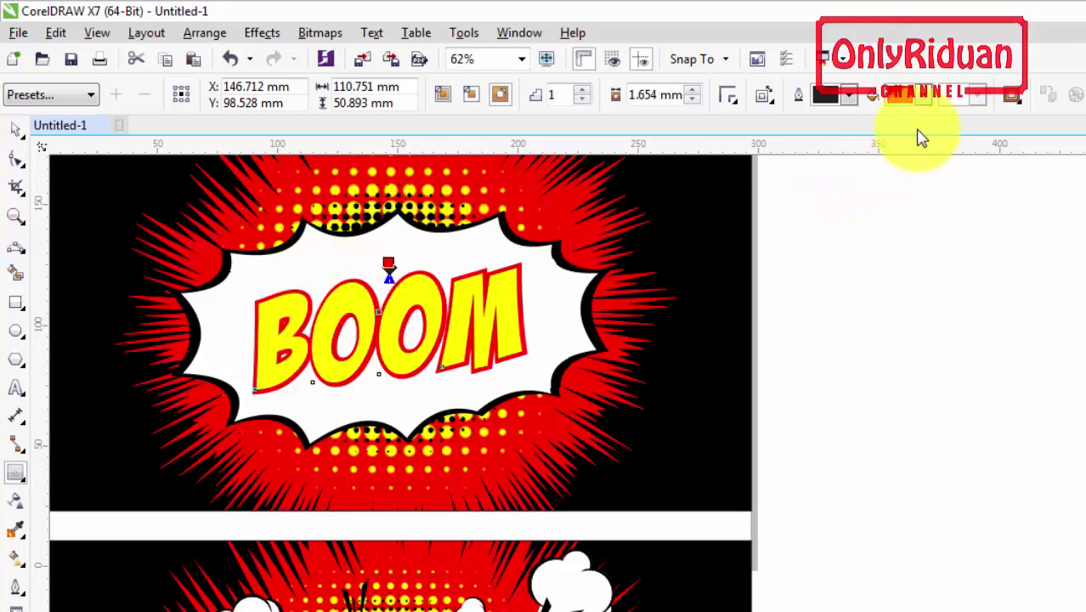
Set the contour fill colour to black and undo the red contour on the BOOM text
{"action": "left_click", "coordinate": [930, 99]}
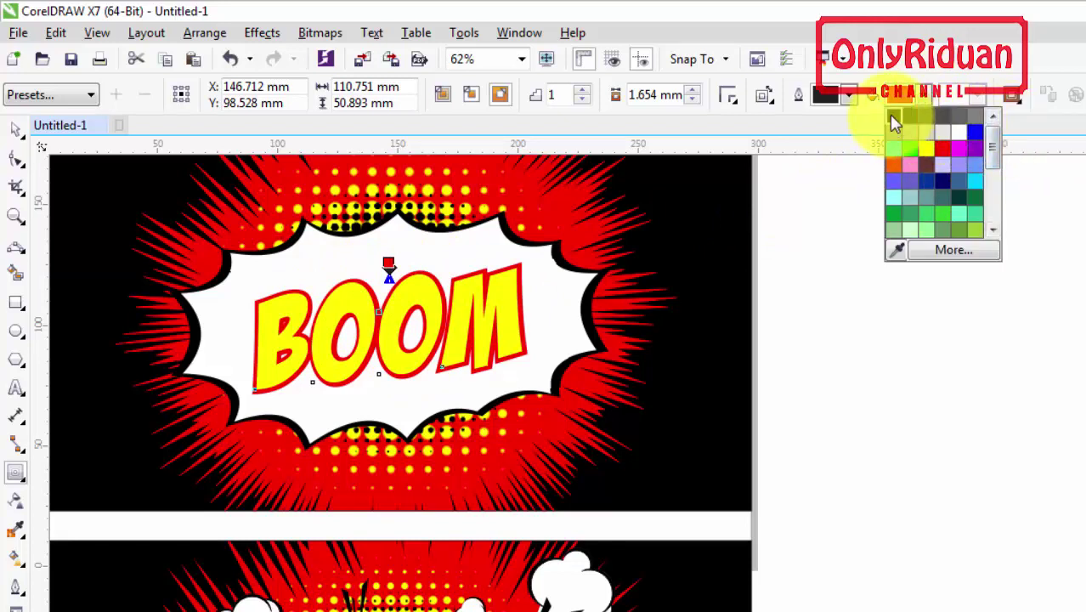
{"action": "left_click", "coordinate": [891, 116]}
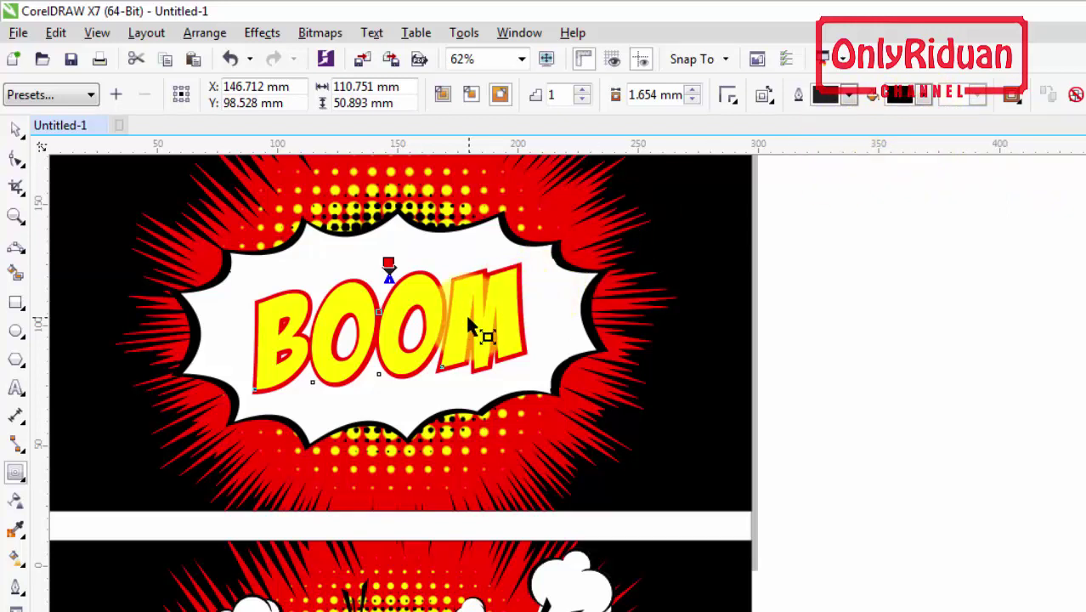
{"action": "left_click", "coordinate": [234, 58]}
{"action": "left_click", "coordinate": [234, 59]}
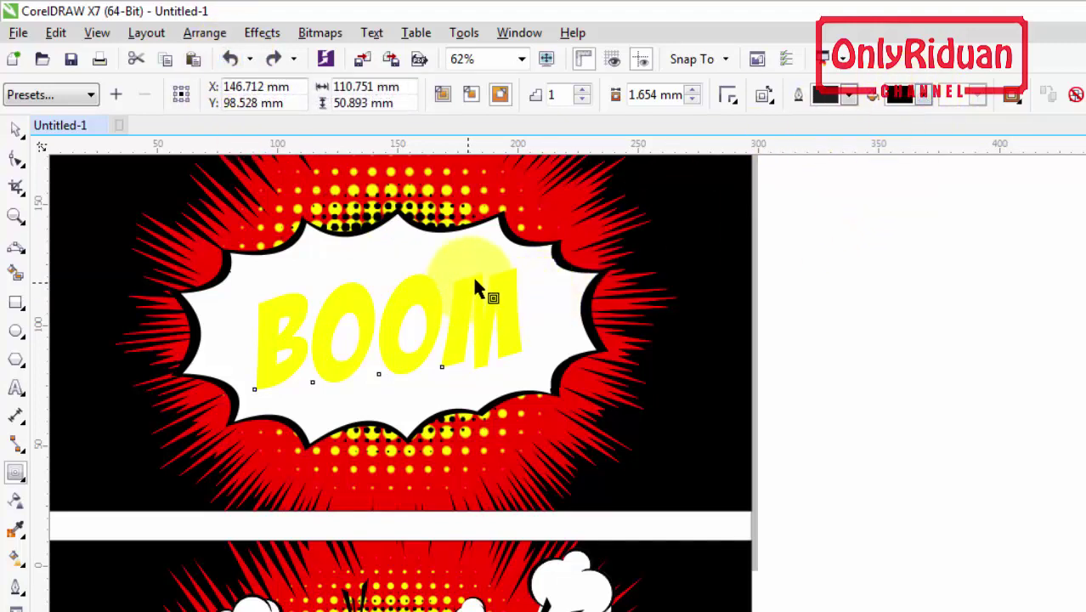
Add a black outside contour of about 1.23 mm around the BOOM text and break the contour group apart
{"action": "left_click_drag", "start_coordinate": [472, 281], "coordinate": [481, 270]}
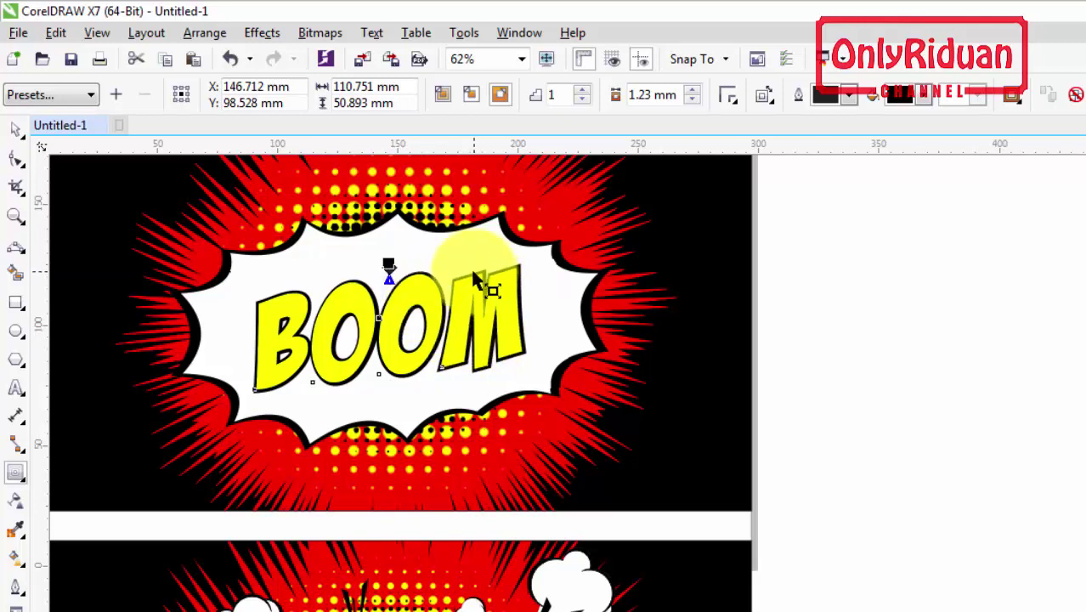
{"action": "scroll", "coordinate": [472, 276], "scroll_direction": "up", "scroll_amount": 2}
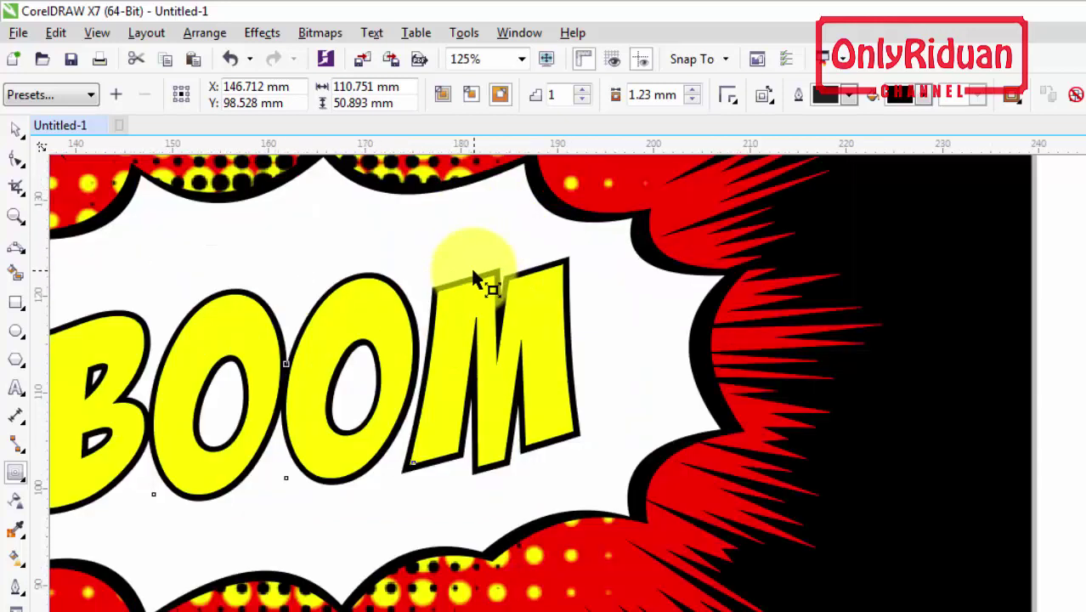
{"action": "scroll", "coordinate": [480, 282], "scroll_direction": "up", "scroll_amount": 2}
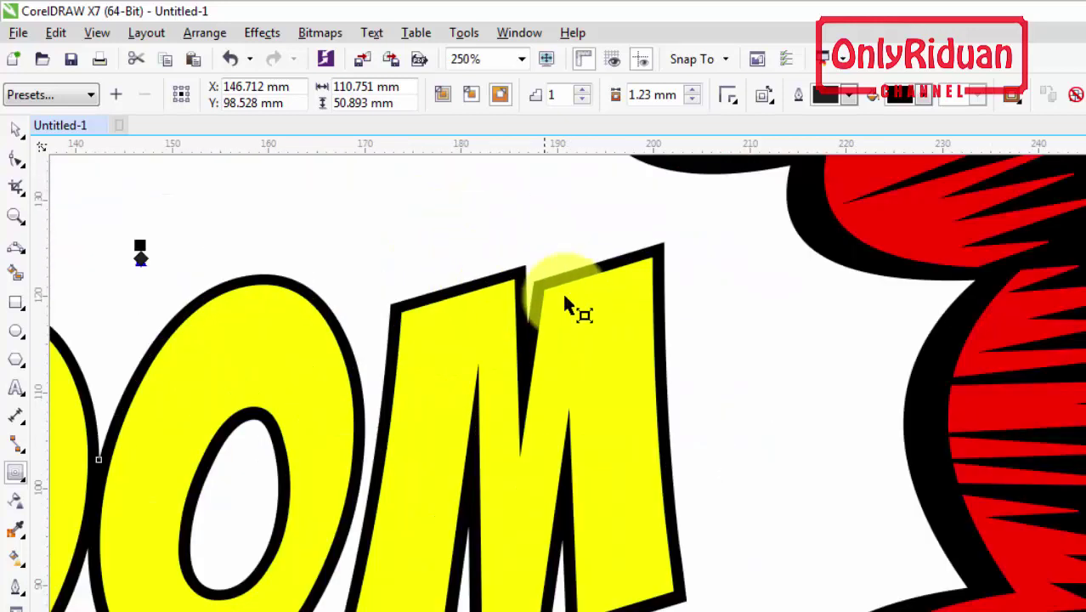
{"action": "right_click", "coordinate": [664, 255]}
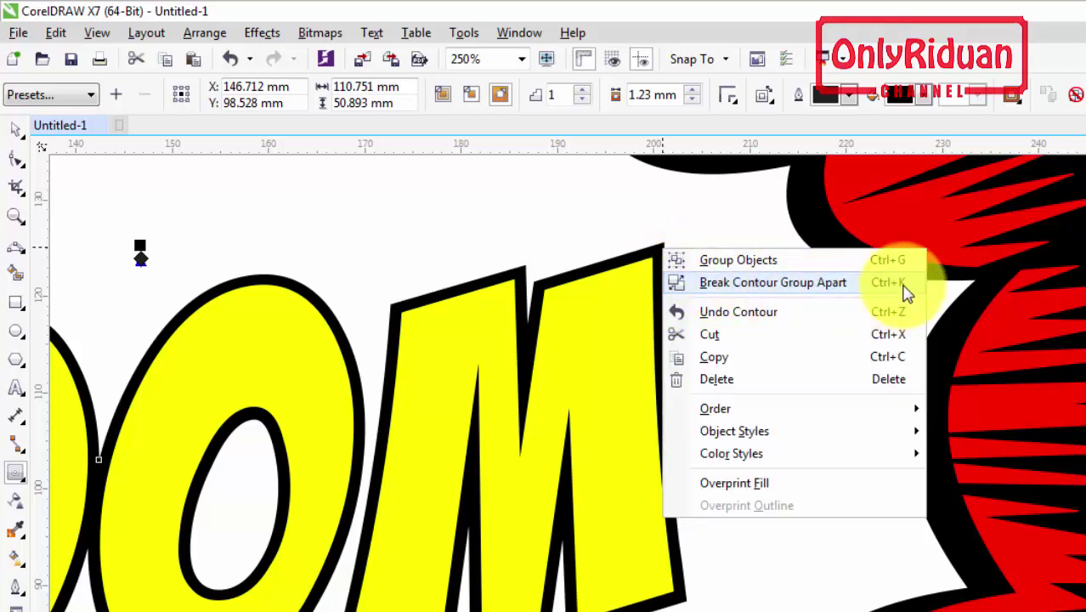
{"action": "left_click", "coordinate": [792, 287]}
{"action": "scroll", "coordinate": [788, 279], "scroll_direction": "down", "scroll_amount": 3}
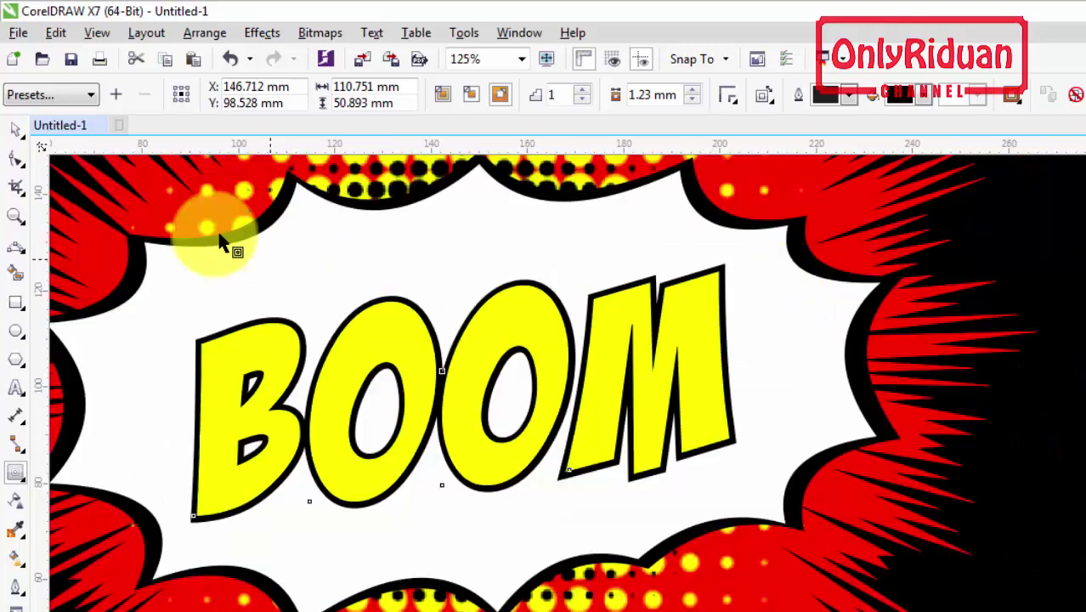
Select the separated black outline behind the BOOM letters, undoing its trial move upward
{"action": "left_click", "coordinate": [15, 127]}
{"action": "key", "text": "F10"}
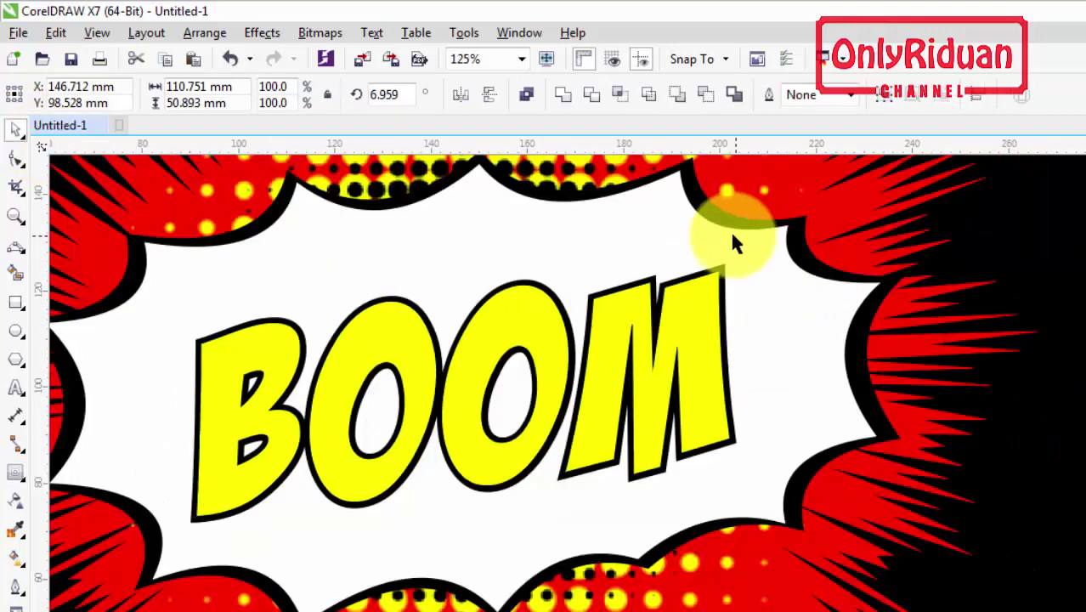
{"action": "left_click_drag", "start_coordinate": [725, 272], "coordinate": [714, 227]}
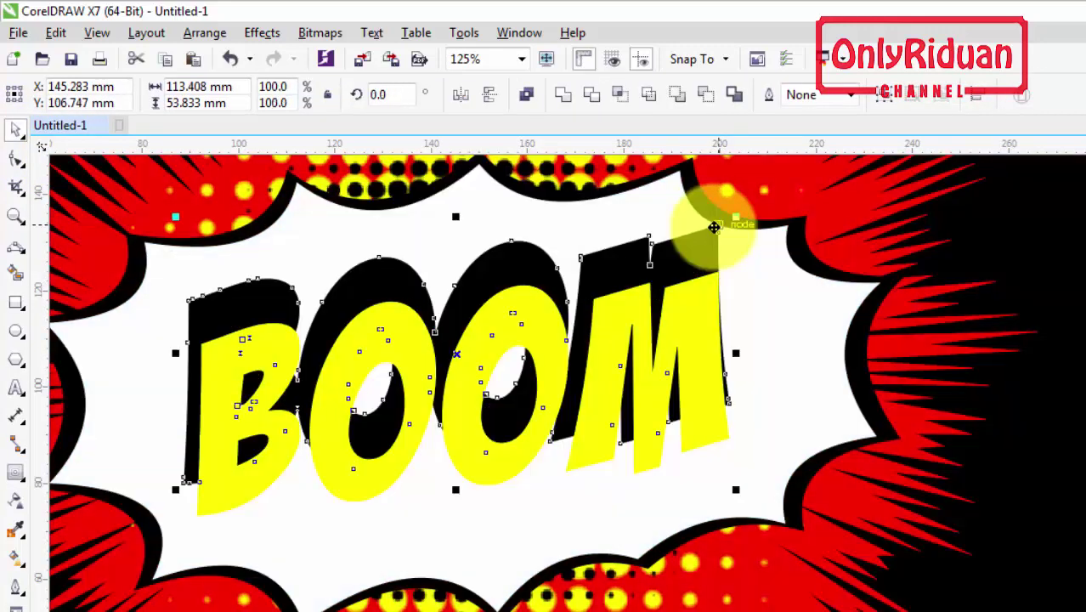
{"action": "key", "text": "ctrl+z"}
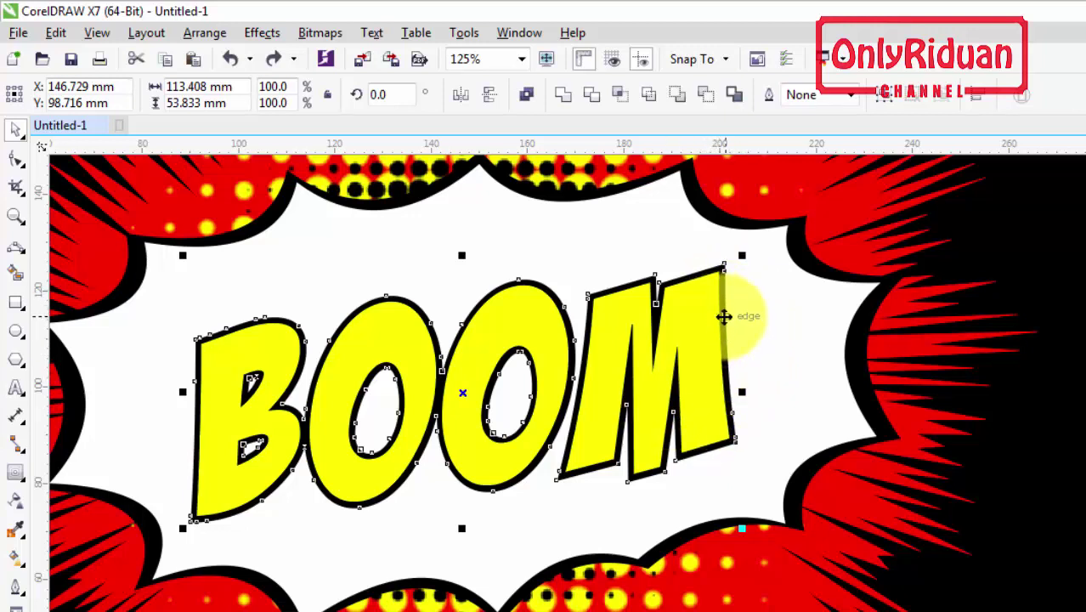
Add an outside contour of about 2.75 mm around the black outline and break that contour group apart
{"action": "left_click", "coordinate": [14, 472]}
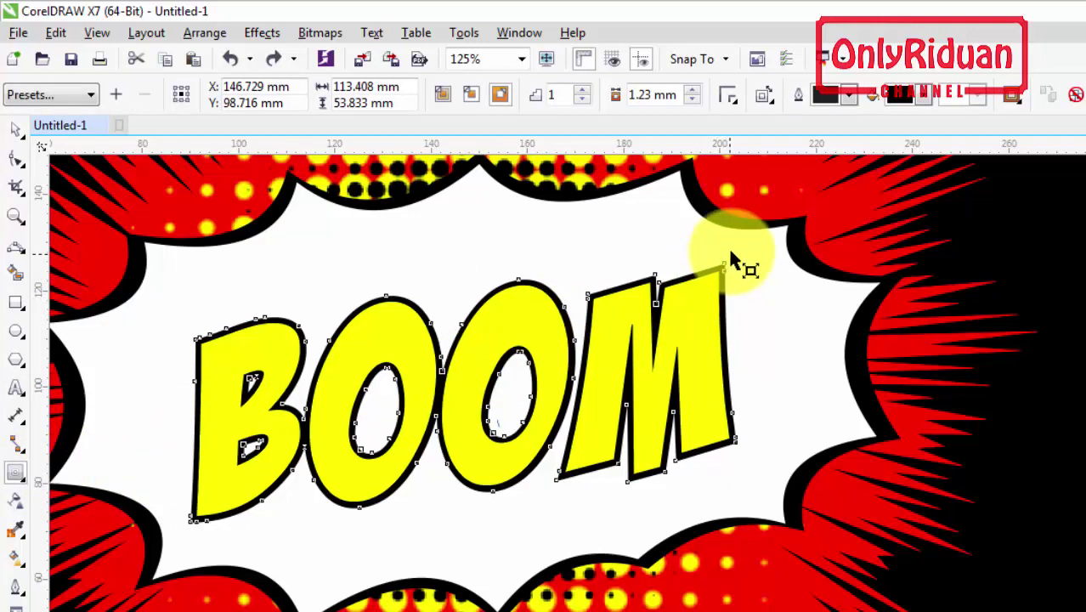
{"action": "left_click_drag", "start_coordinate": [731, 253], "coordinate": [735, 251]}
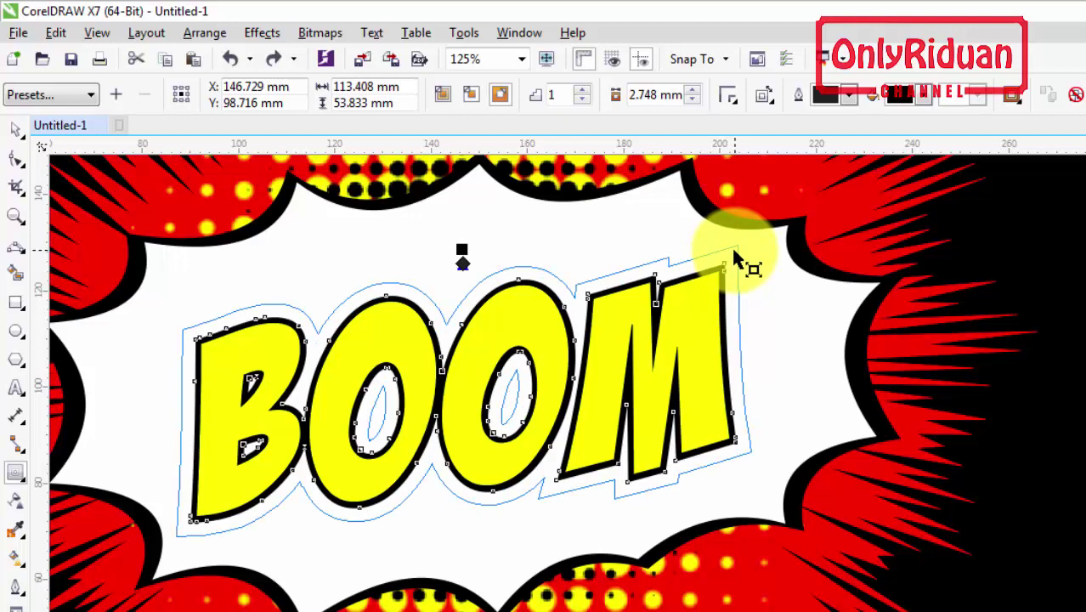
{"action": "left_click_drag", "start_coordinate": [736, 257], "coordinate": [736, 257]}
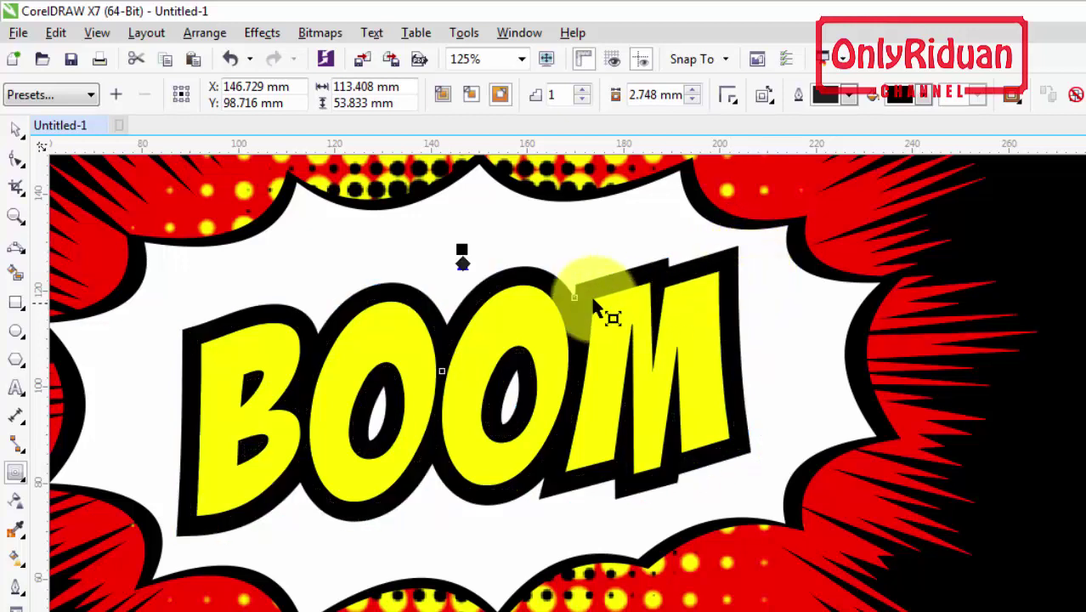
{"action": "right_click", "coordinate": [733, 258]}
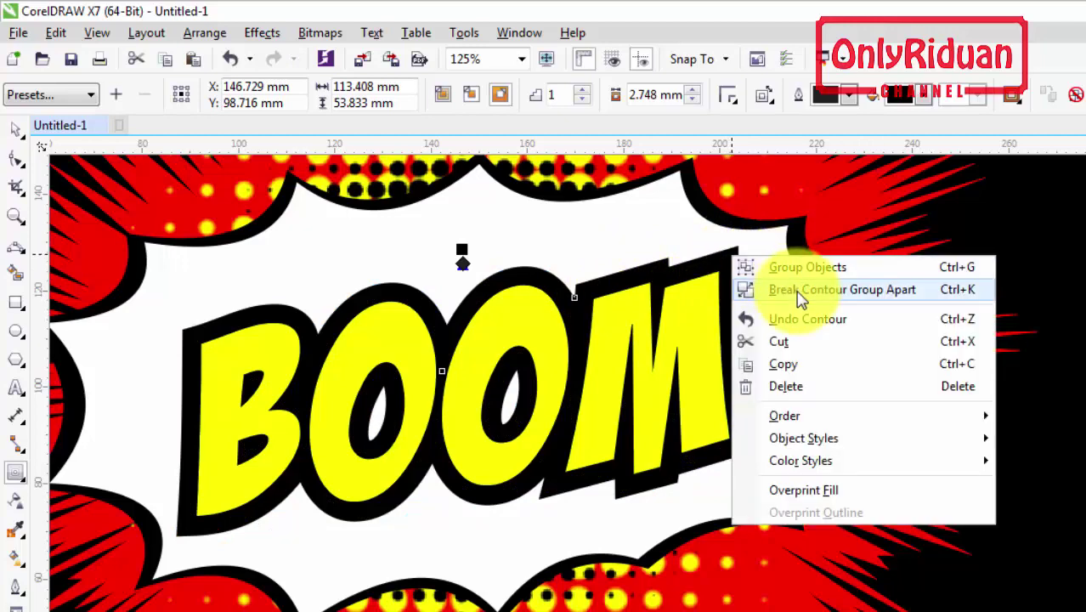
{"action": "left_click", "coordinate": [841, 289]}
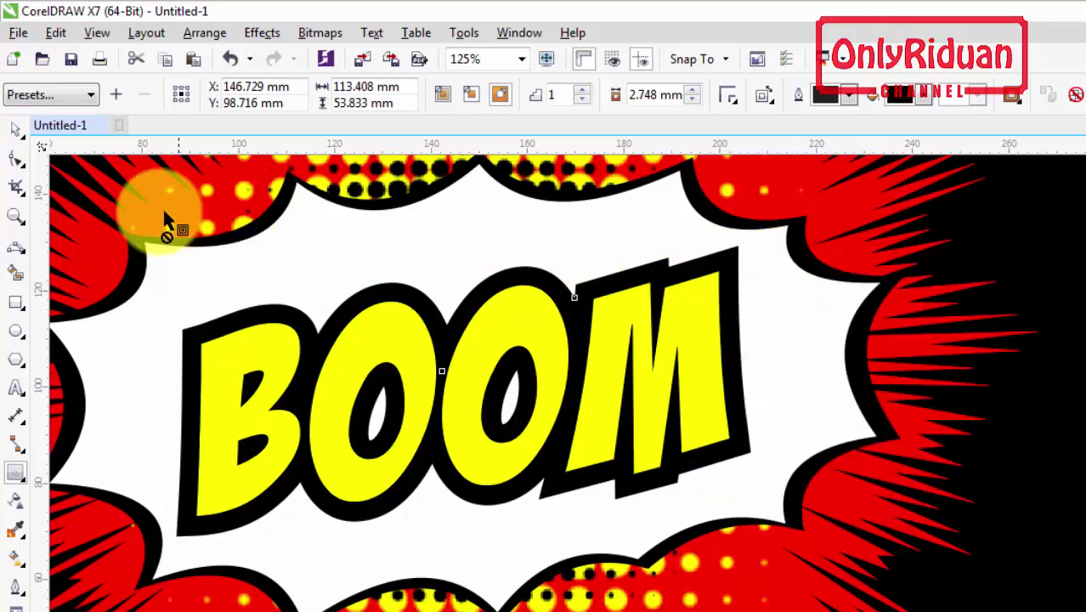
Select the outer contour shape, undoing its trial move, and fill it with light grey (#E6E6E6)
{"action": "left_click", "coordinate": [15, 127]}
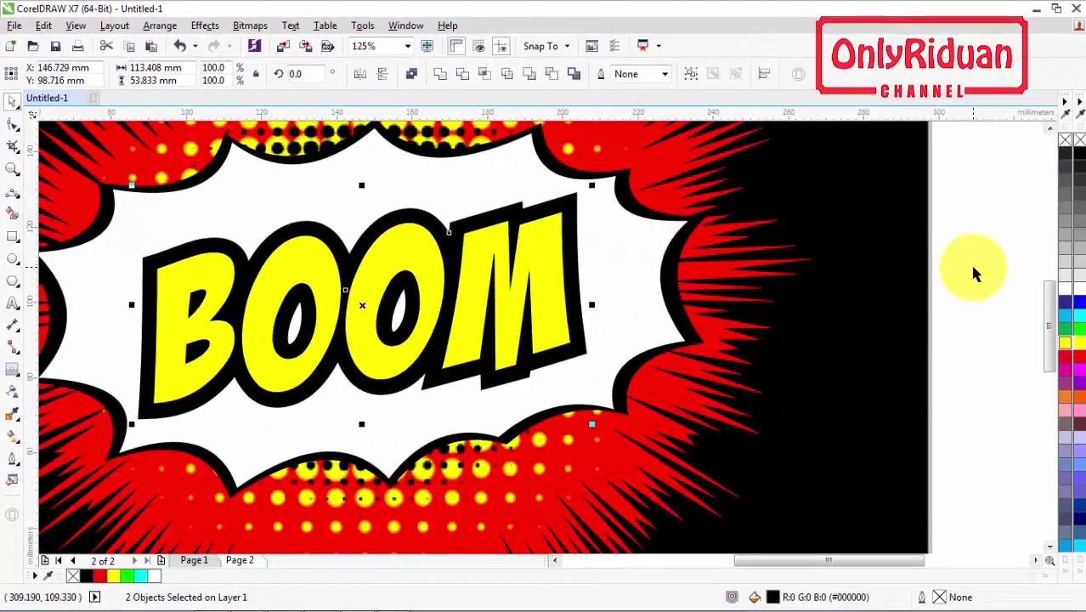
{"action": "key", "text": "Escape"}
{"action": "left_click_drag", "start_coordinate": [576, 202], "coordinate": [679, 271]}
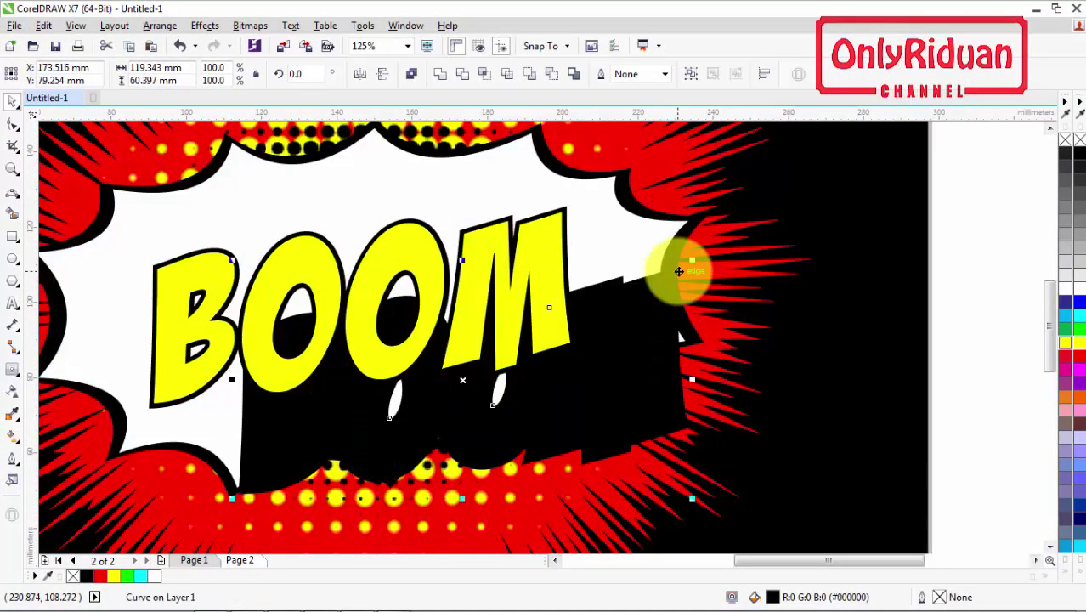
{"action": "key", "text": "ctrl+z"}
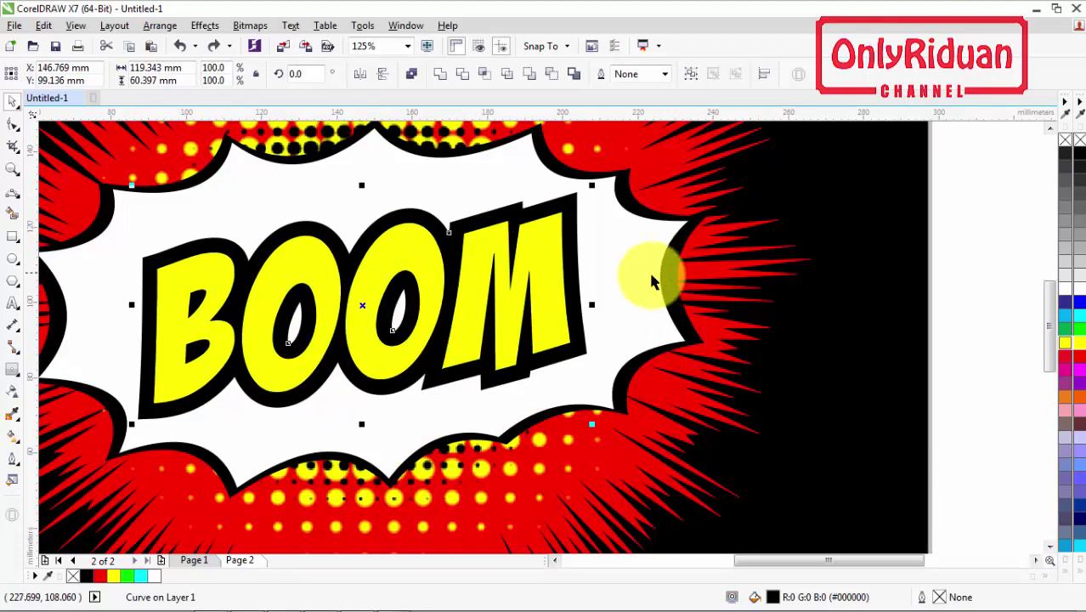
{"action": "left_click", "coordinate": [1077, 294]}
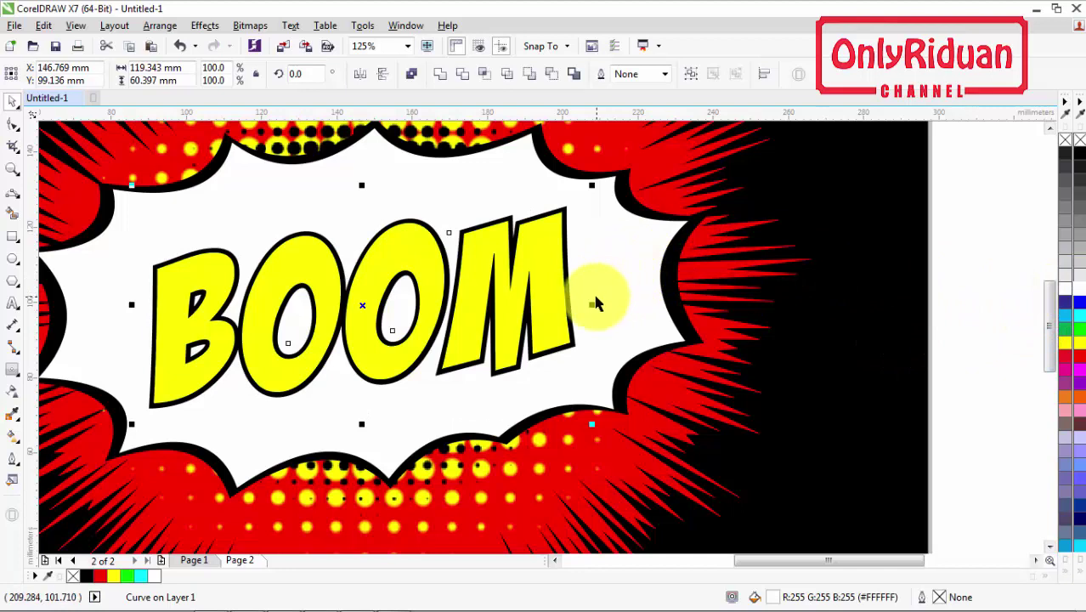
{"action": "left_click", "coordinate": [1071, 277]}
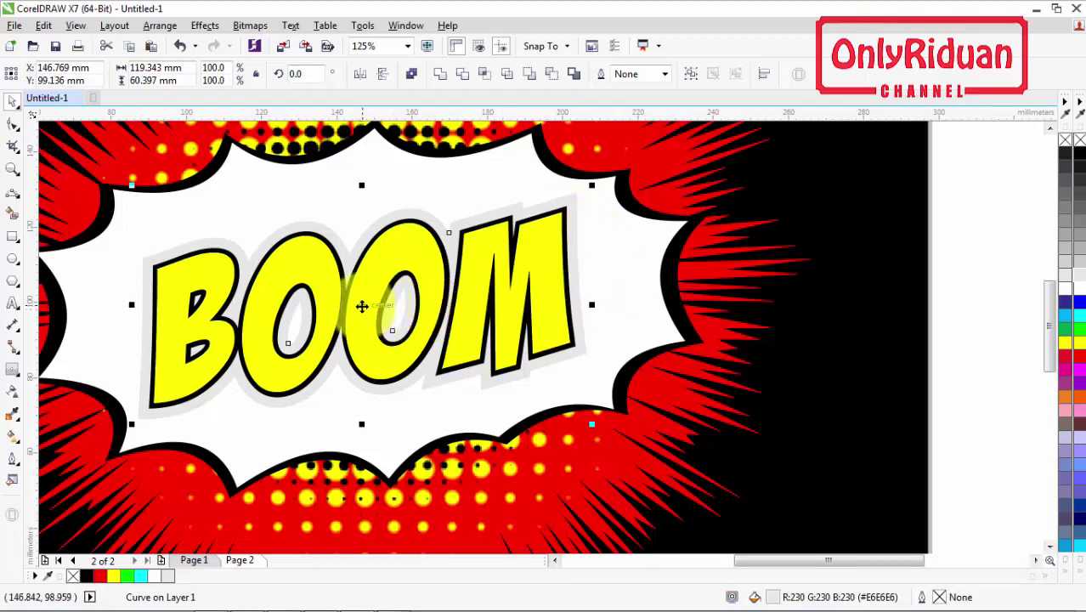
Duplicate the light grey shape, fill the duplicate black and send it behind the grey one
{"action": "key", "text": "ctrl+d"}
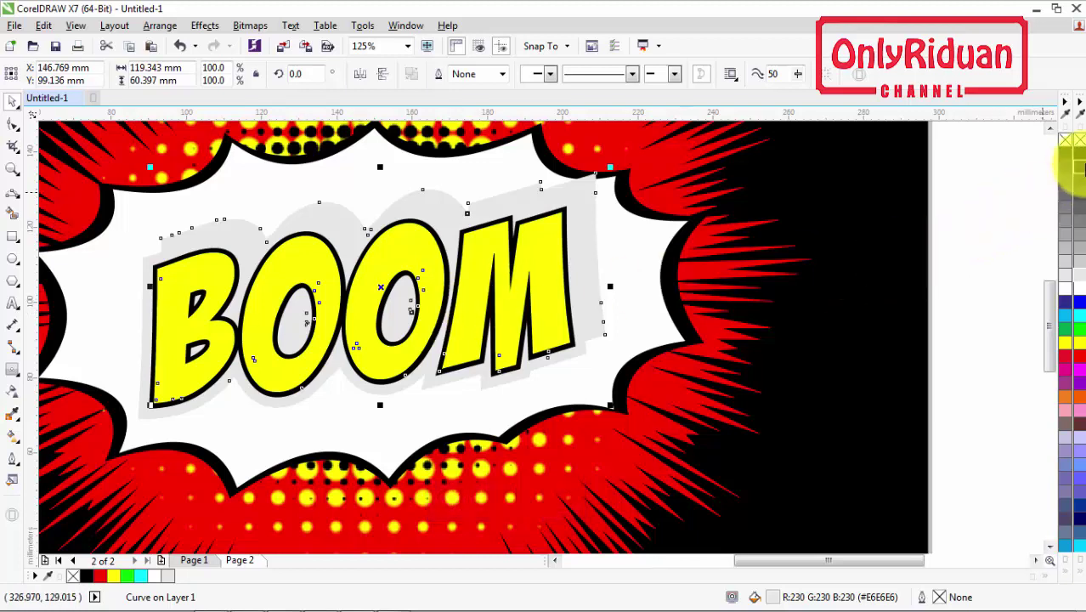
{"action": "left_click", "coordinate": [1079, 154]}
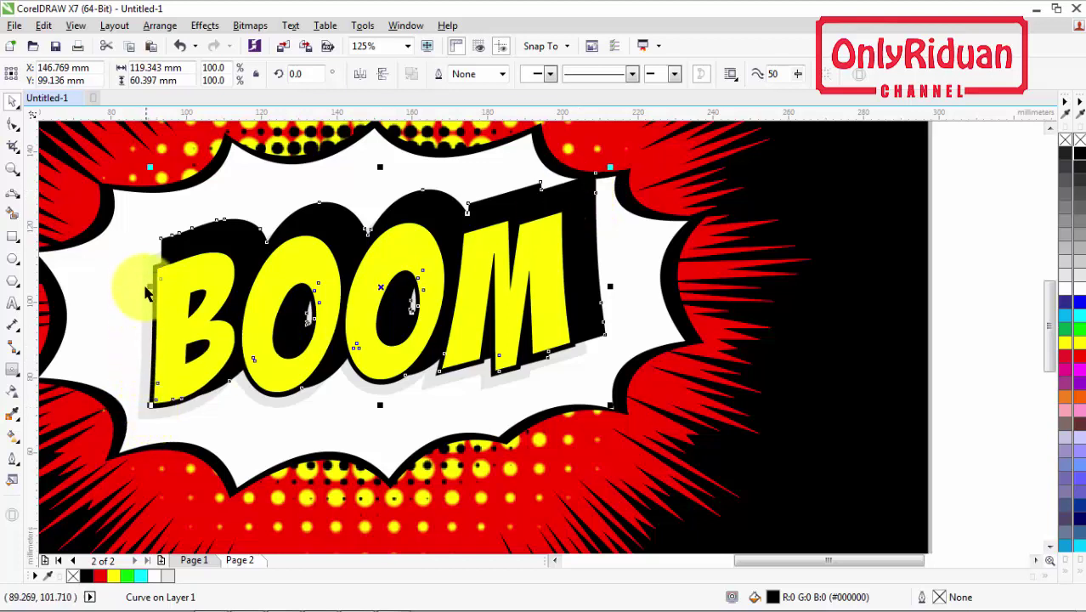
{"action": "right_click", "coordinate": [589, 184]}
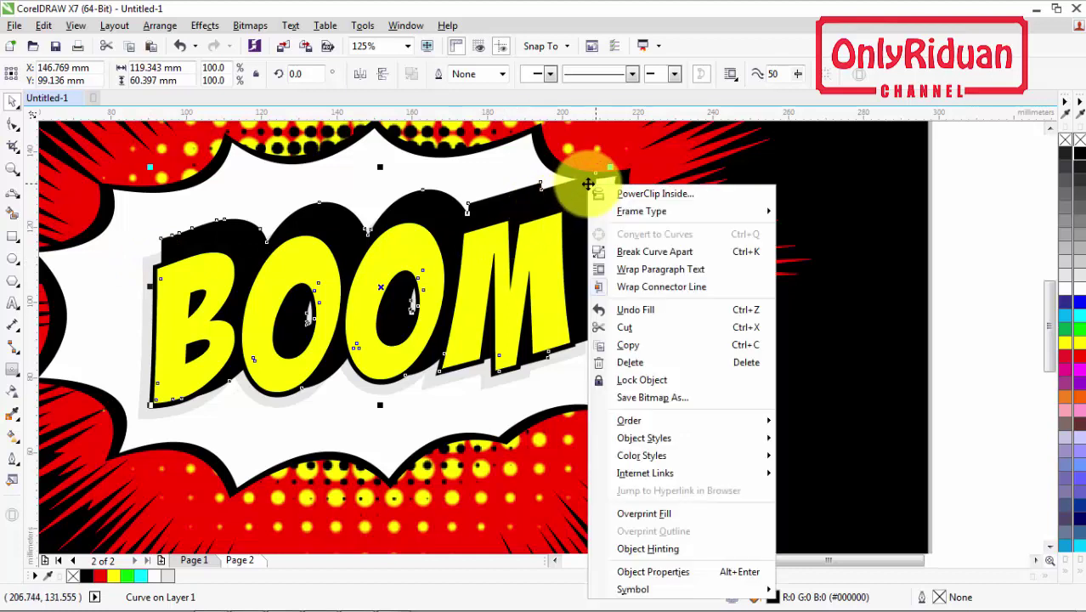
{"action": "left_click", "coordinate": [230, 229]}
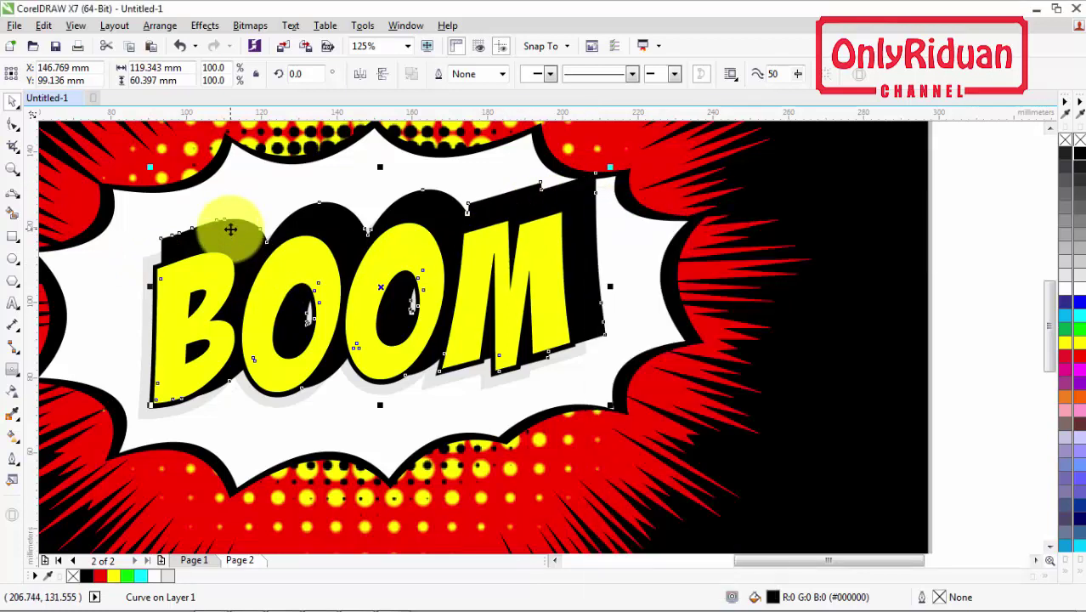
{"action": "key", "text": "ctrl+Page_Down"}
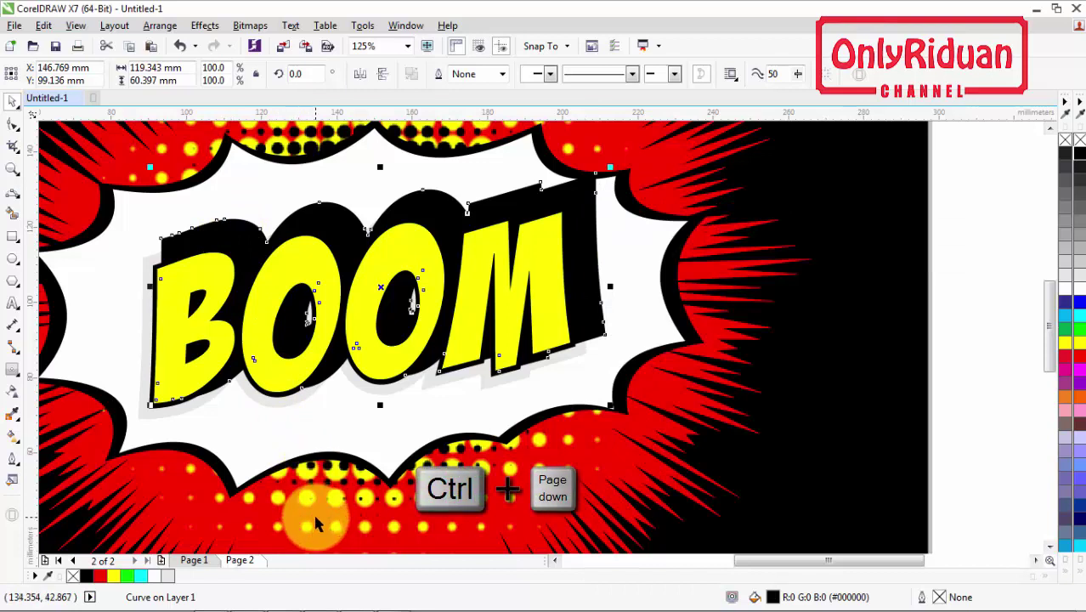
{"action": "key", "text": "ctrl+Page_Down"}
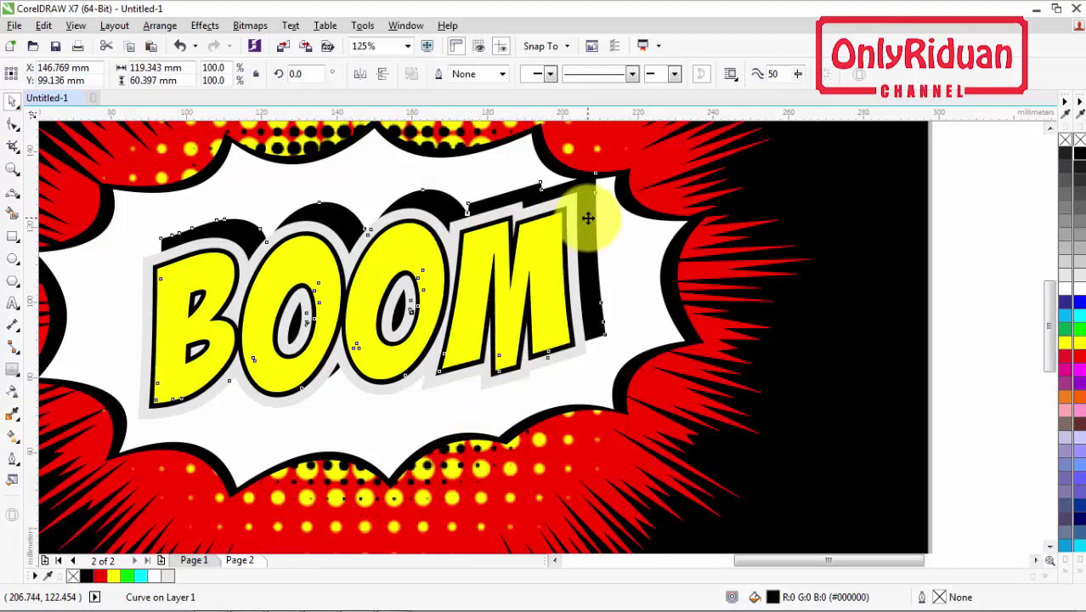
Move the black duplicate slightly below the grey shape as a shadow, centred at about X 147.3 mm, Y 96.8 mm
{"action": "left_click_drag", "start_coordinate": [587, 219], "coordinate": [580, 238]}
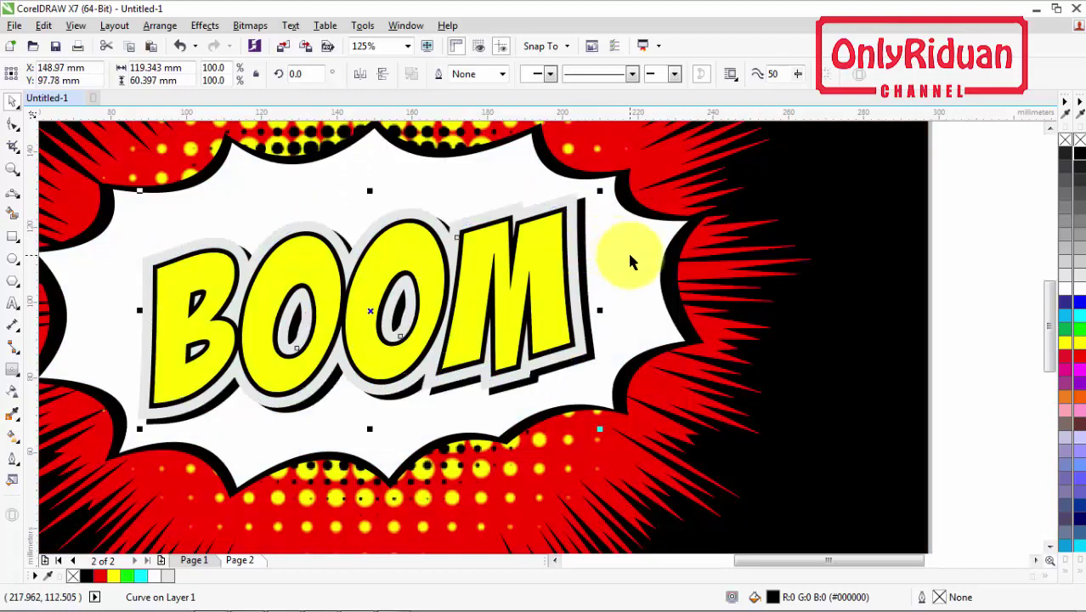
{"action": "key", "text": "Down"}
{"action": "key", "text": "Down"}
{"action": "key", "text": "Down"}
{"action": "key", "text": "Down"}
{"action": "key", "text": "Down"}
{"action": "key", "text": "Down"}
{"action": "key", "text": "Down"}
{"action": "key", "text": "Down"}
{"action": "key", "text": "Left"}
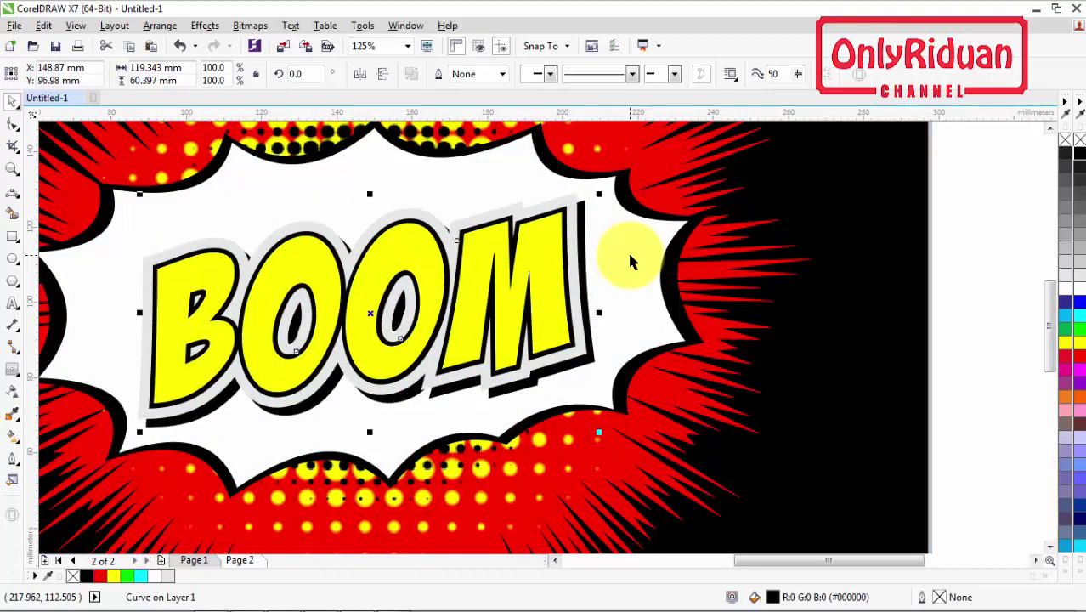
{"action": "key", "text": "Left"}
{"action": "key", "text": "Left"}
{"action": "key", "text": "Left"}
{"action": "key", "text": "Left"}
{"action": "key", "text": "Left"}
{"action": "key", "text": "Left"}
{"action": "key", "text": "Left"}
{"action": "key", "text": "Left"}
{"action": "key", "text": "Left"}
{"action": "key", "text": "Left"}
{"action": "key", "text": "Left"}
{"action": "key", "text": "Left"}
{"action": "key", "text": "Left"}
{"action": "key", "text": "Left"}
{"action": "key", "text": "Left"}
{"action": "key", "text": "Left"}
{"action": "key", "text": "Down"}
{"action": "key", "text": "Down"}
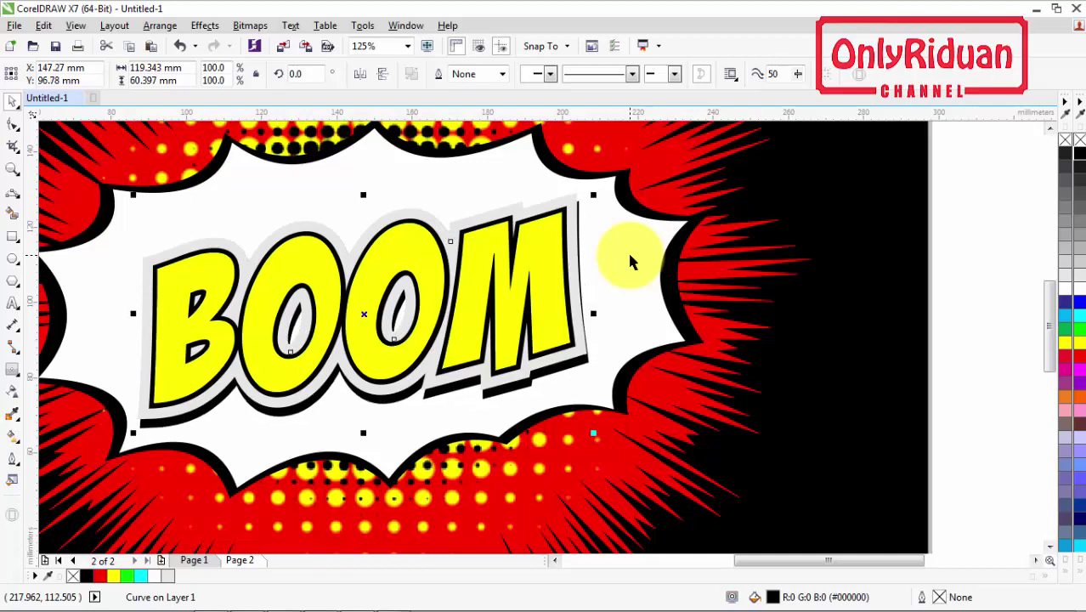
Nudge the black shadow shape further down and slightly left, centring it at about X 147.0 mm, Y 95.8 mm
{"action": "key", "text": "Down"}
{"action": "key", "text": "Down"}
{"action": "key", "text": "Down"}
{"action": "key", "text": "Down"}
{"action": "key", "text": "Down"}
{"action": "key", "text": "Down"}
{"action": "key", "text": "Down"}
{"action": "key", "text": "Down"}
{"action": "key", "text": "Down"}
{"action": "key", "text": "Down"}
{"action": "key", "text": "Down"}
{"action": "key", "text": "Down"}
{"action": "key", "text": "Down"}
{"action": "key", "text": "Down"}
{"action": "key", "text": "Up"}
{"action": "key", "text": "Up"}
{"action": "key", "text": "Up"}
{"action": "key", "text": "Up"}
{"action": "key", "text": "Left"}
{"action": "key", "text": "Left"}
{"action": "key", "text": "Left"}
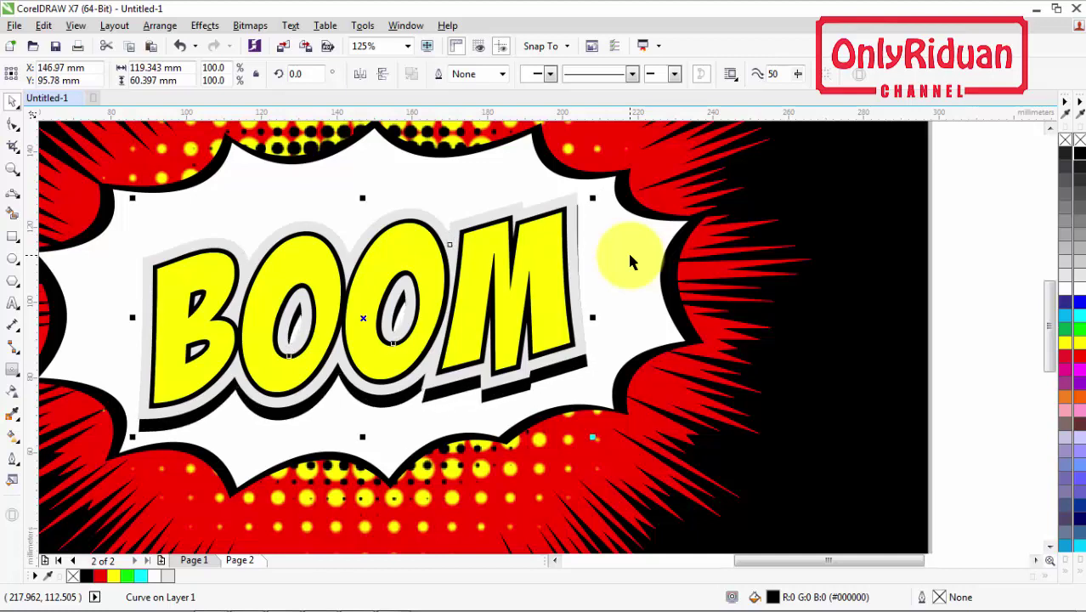
Fill the light grey border shape around the BOOM lettering with white
{"action": "left_click", "coordinate": [575, 203]}
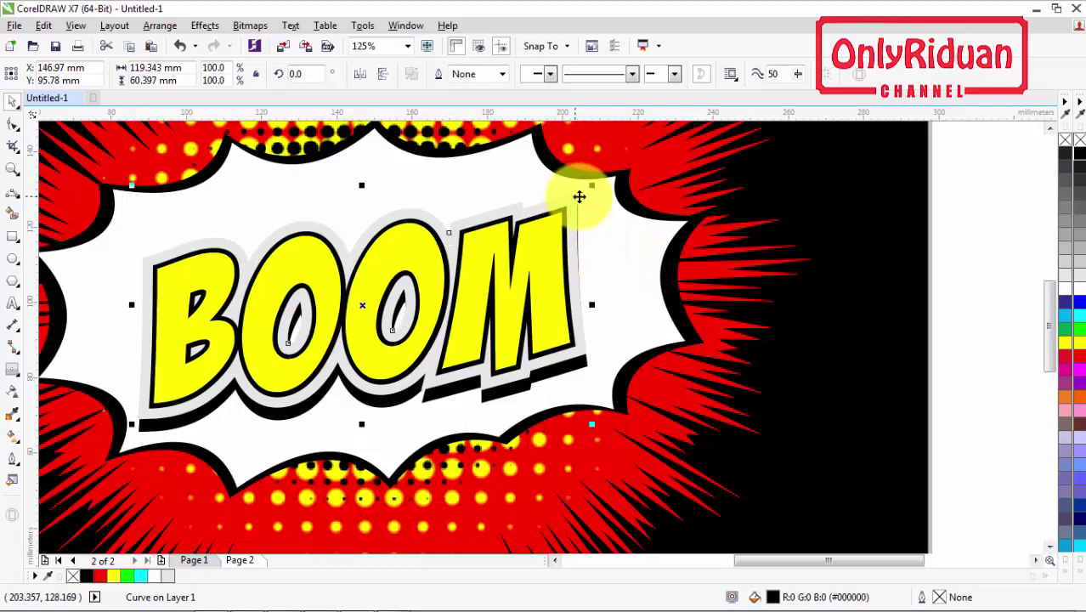
{"action": "left_click", "coordinate": [1079, 292]}
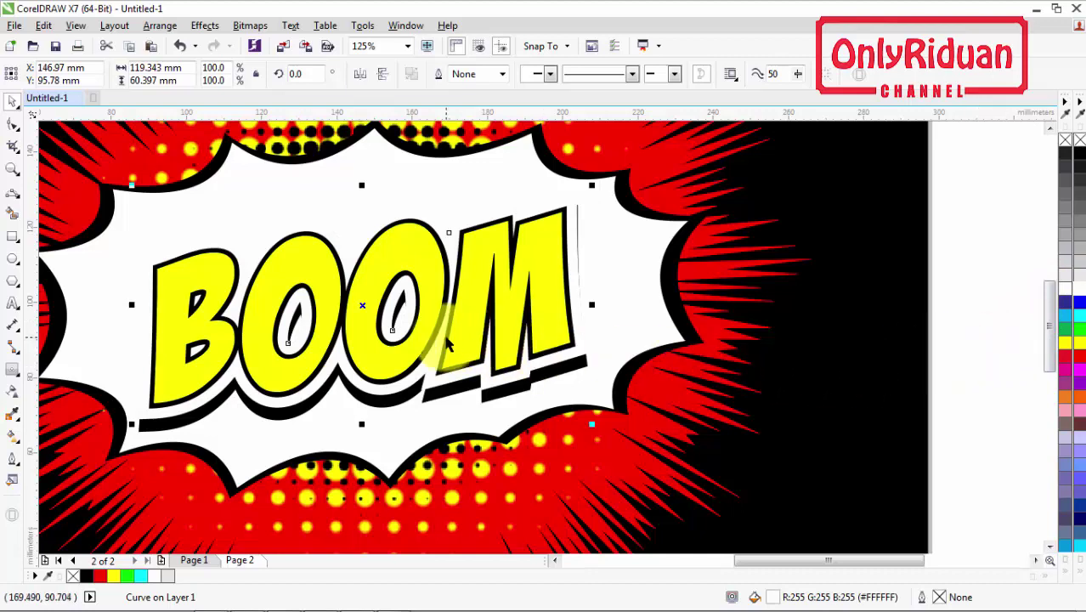
{"action": "scroll", "coordinate": [448, 343], "scroll_direction": "down", "scroll_amount": 2}
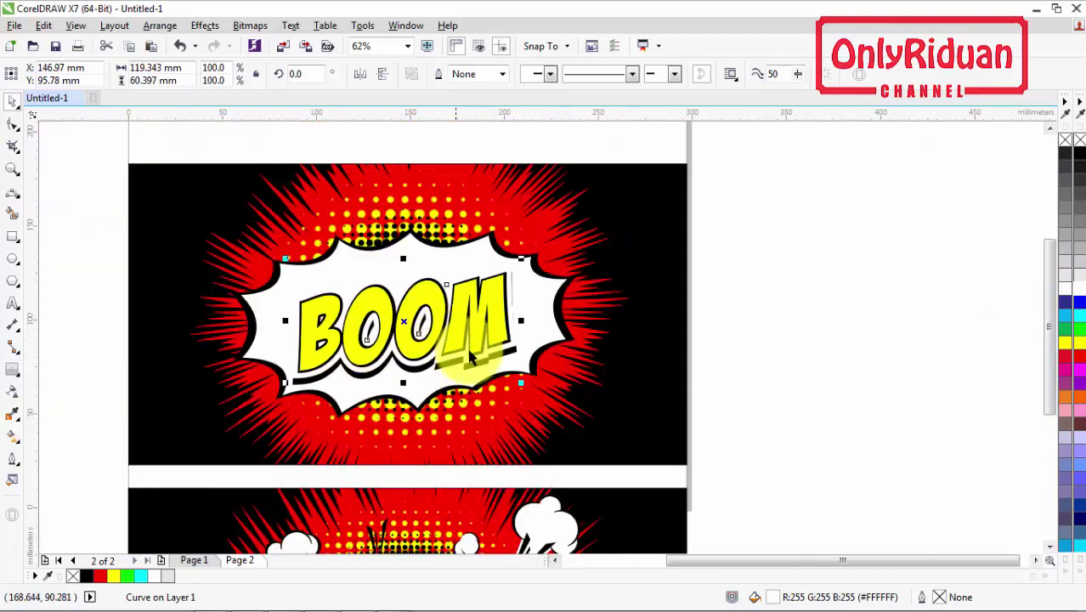
Select the black shadow shape and move it right to about X 149.2 mm, Y 95.4 mm, following the reference artwork
{"action": "left_click_drag", "start_coordinate": [1049, 291], "coordinate": [1066, 366]}
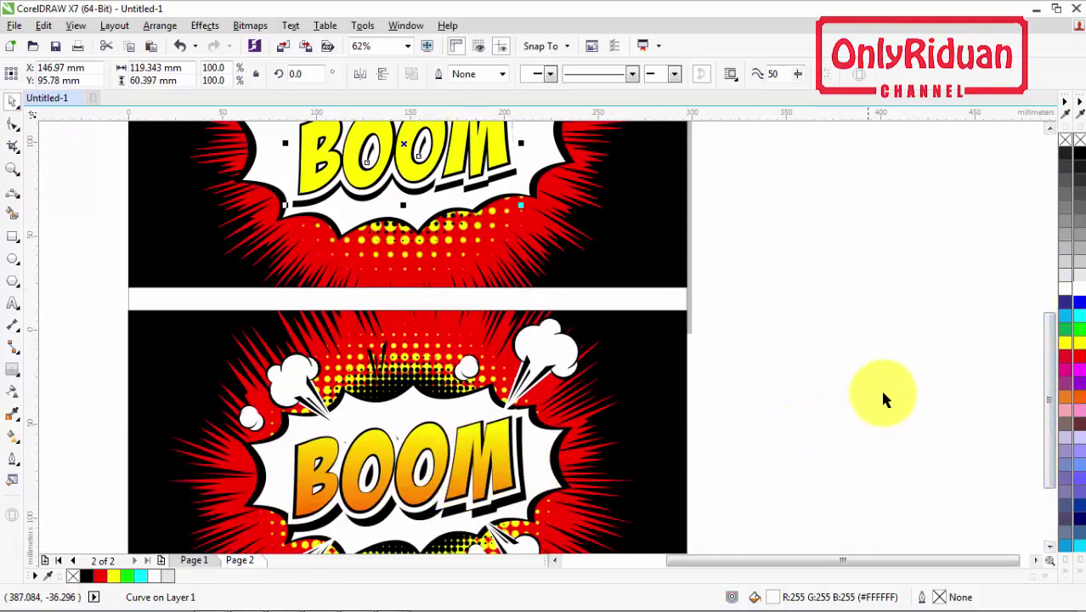
{"action": "left_click_drag", "start_coordinate": [1052, 344], "coordinate": [1067, 306]}
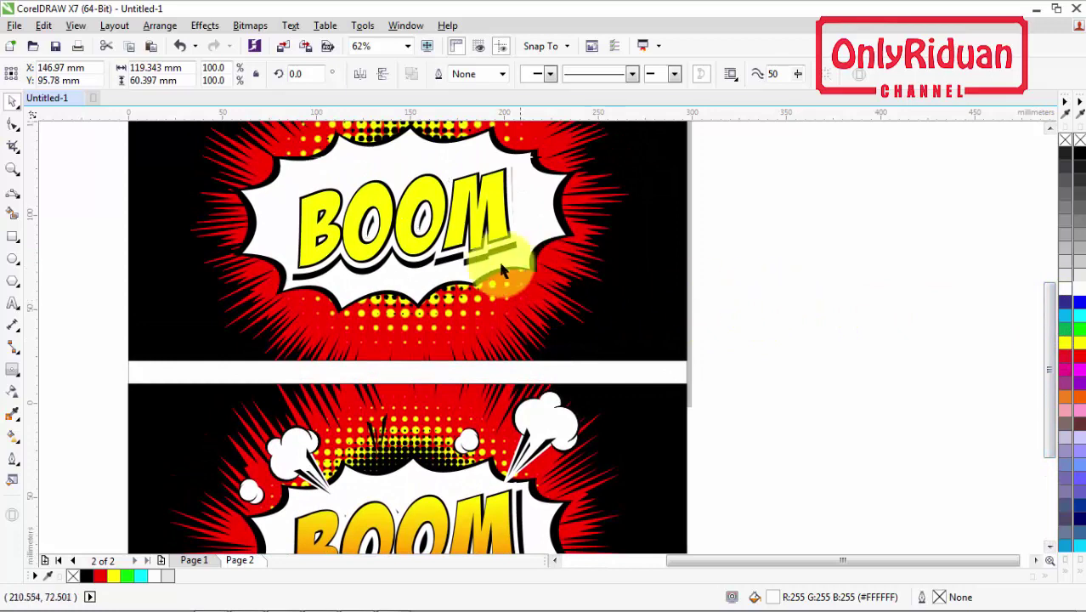
{"action": "key", "text": "Tab"}
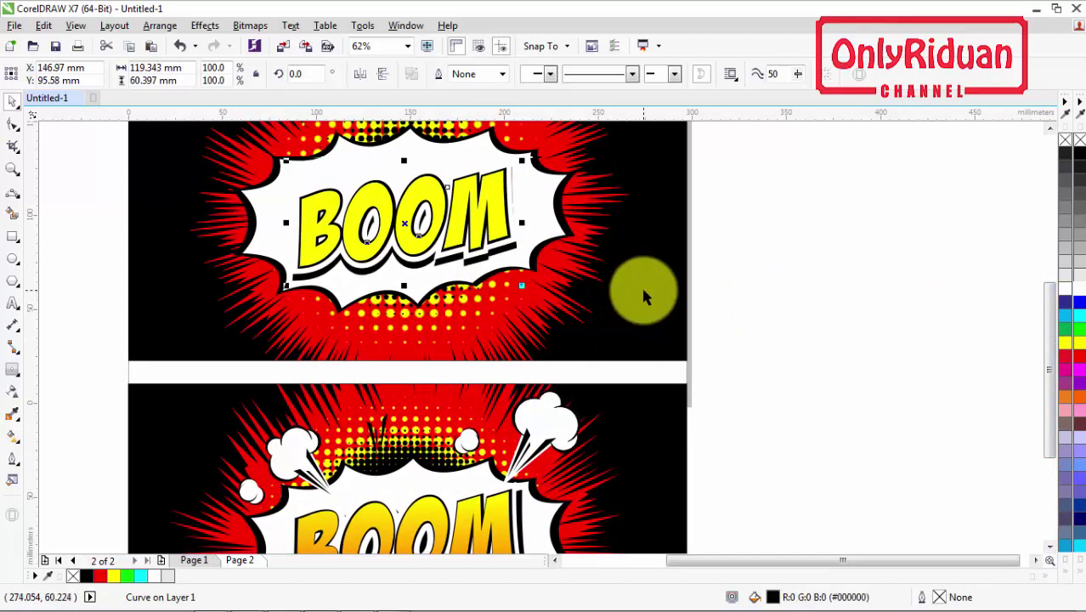
{"action": "key", "text": "Right"}
{"action": "key", "text": "Right"}
{"action": "key", "text": "Right"}
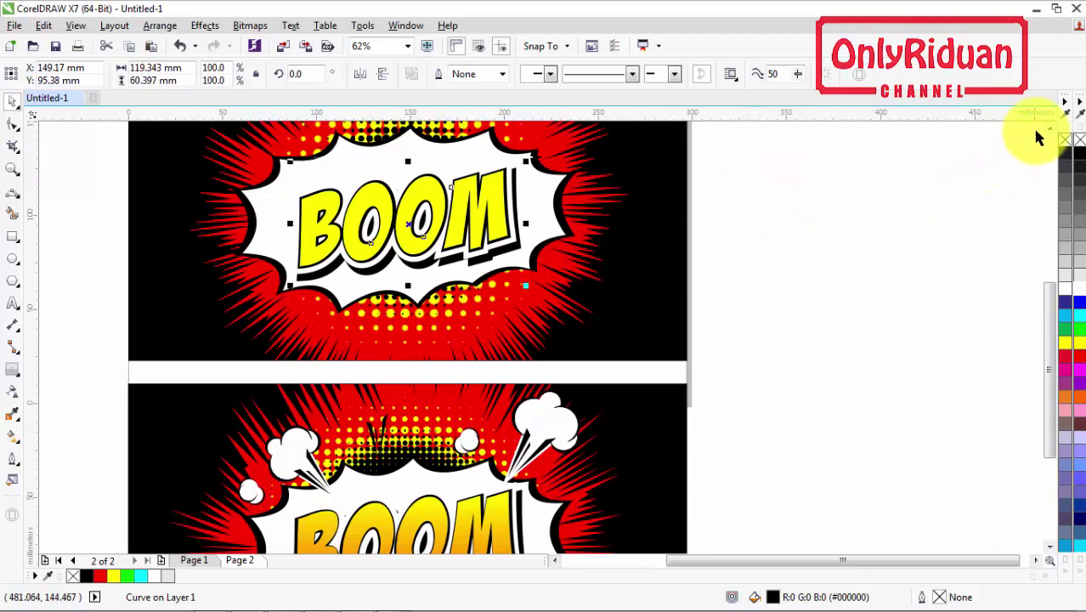
{"action": "scroll", "coordinate": [1052, 136], "scroll_direction": "up", "scroll_amount": 3}
{"action": "left_click", "coordinate": [881, 308]}
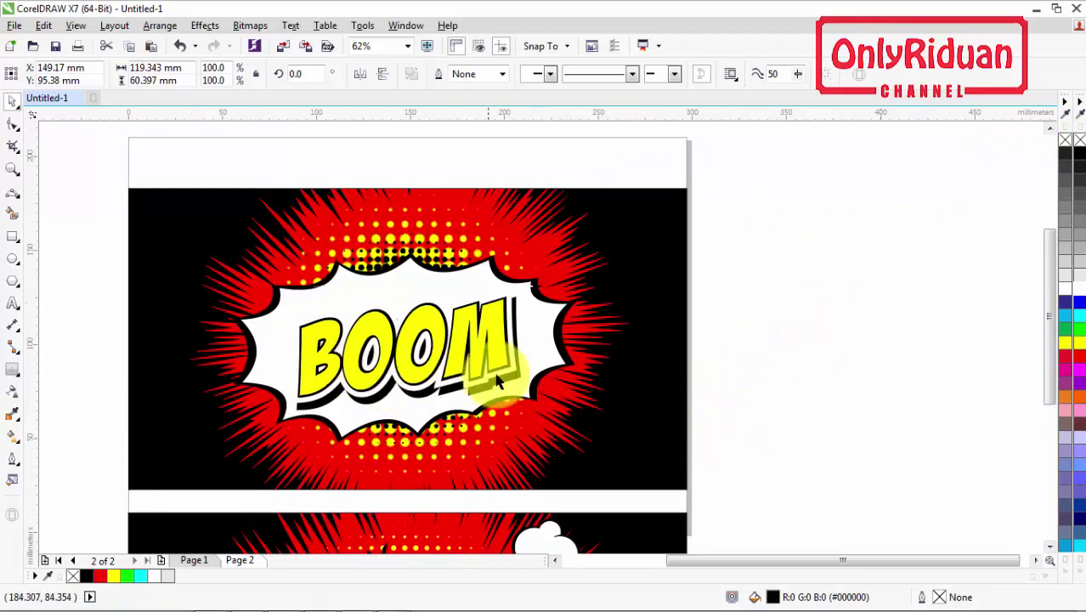
Group the four BOOM objects: yellow letters, black outline, white border and black shadow
{"action": "left_click_drag", "start_coordinate": [744, 434], "coordinate": [267, 290]}
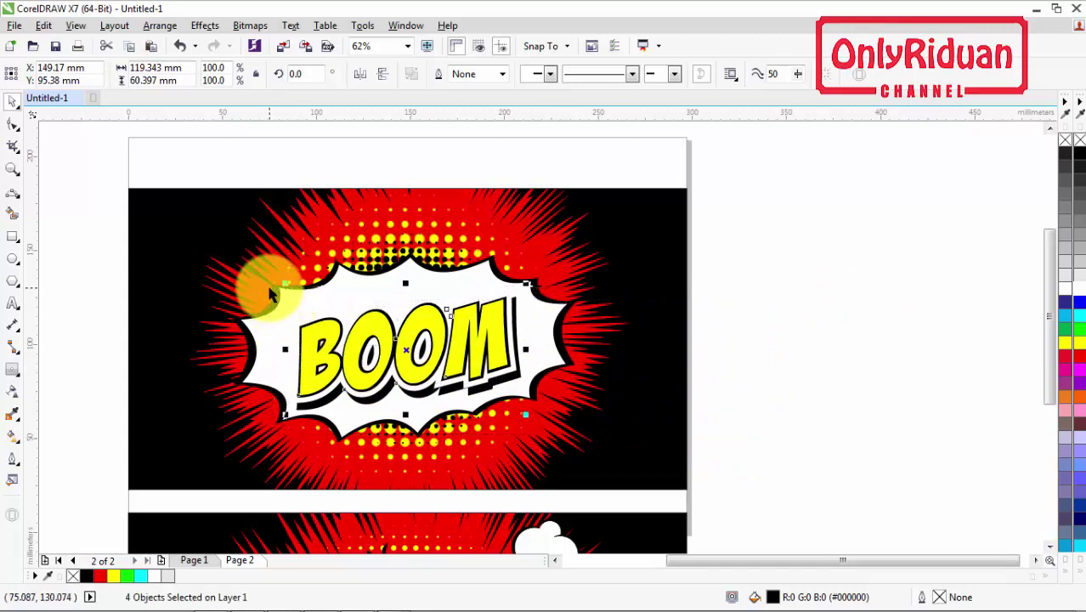
{"action": "key", "text": "ctrl+g"}
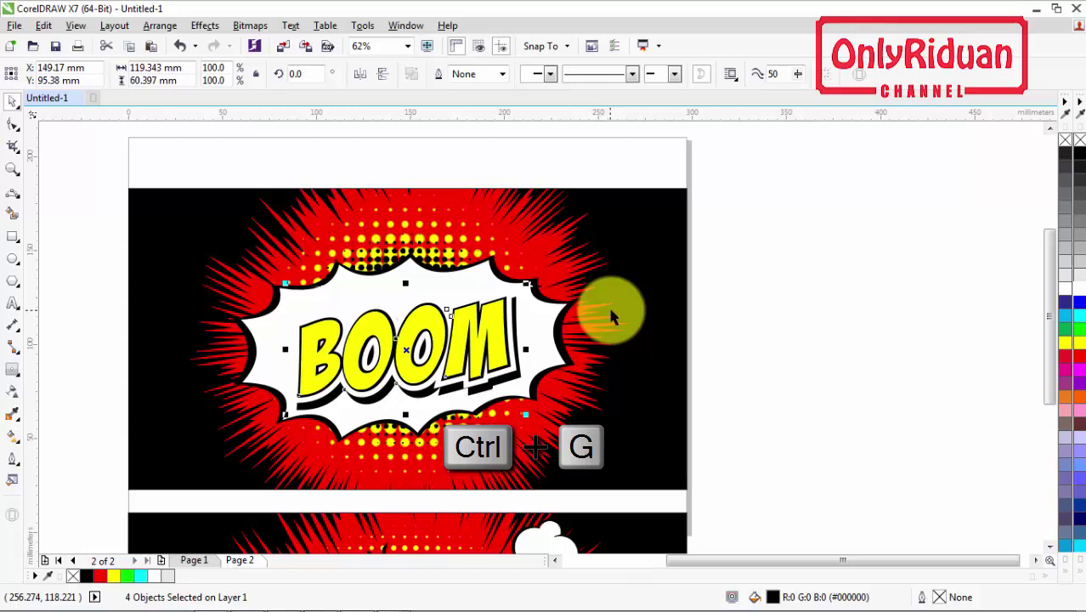
{"action": "key", "text": "ctrl+g"}
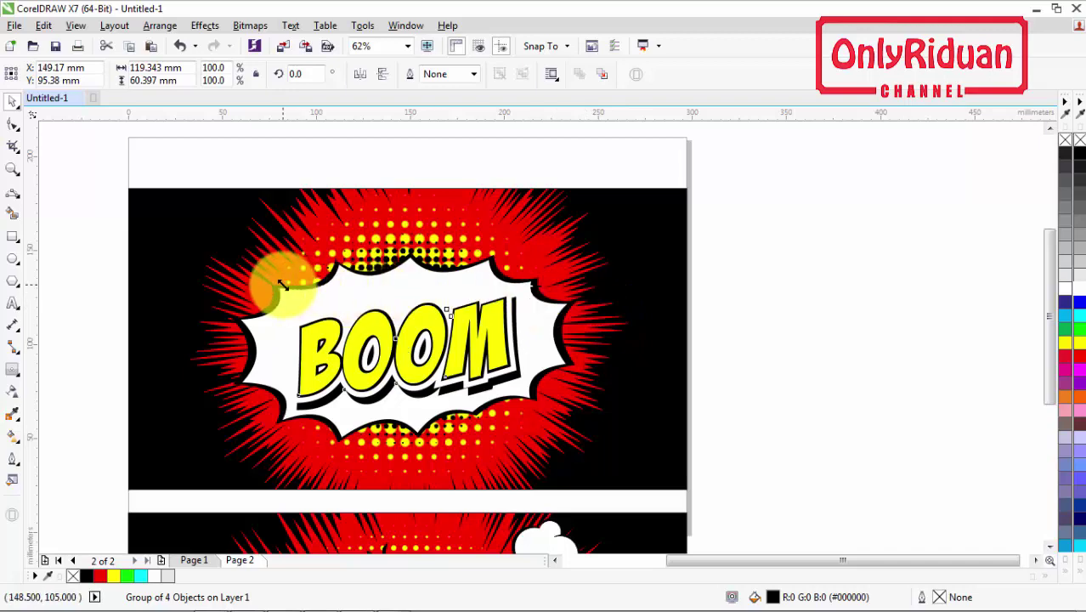
Enlarge the BOOM group proportionally to about 132.1 mm wide and 69.6 mm high within the white burst
{"action": "mouse_move", "coordinate": [282, 286]}
{"action": "left_mouse_down"}
{"action": "mouse_move", "coordinate": [263, 261]}
{"action": "mouse_move", "coordinate": [272, 277]}
{"action": "left_mouse_up"}
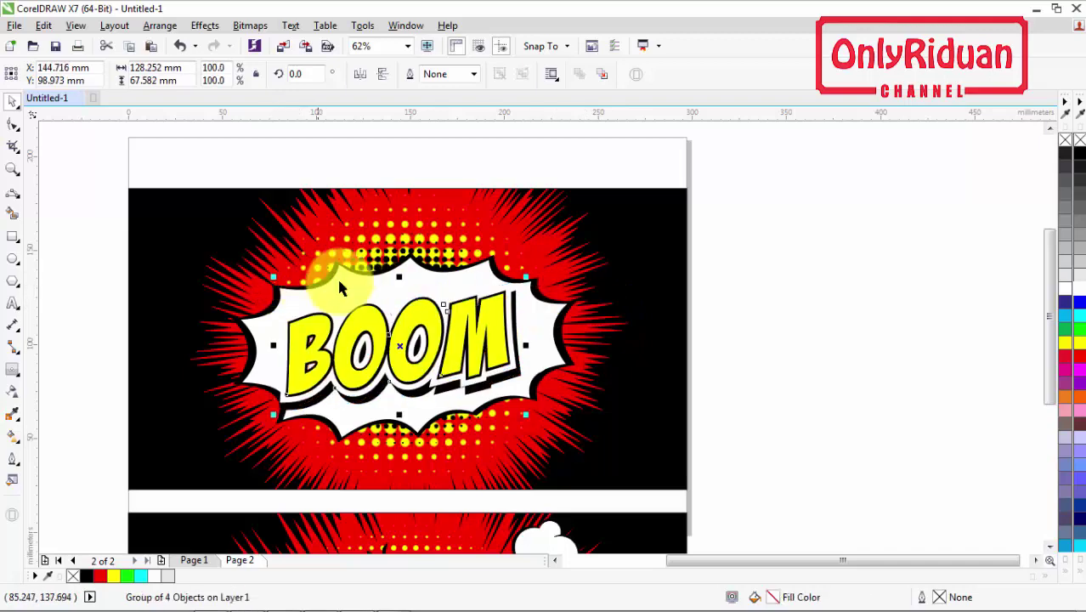
{"action": "left_click_drag", "start_coordinate": [526, 276], "coordinate": [531, 272]}
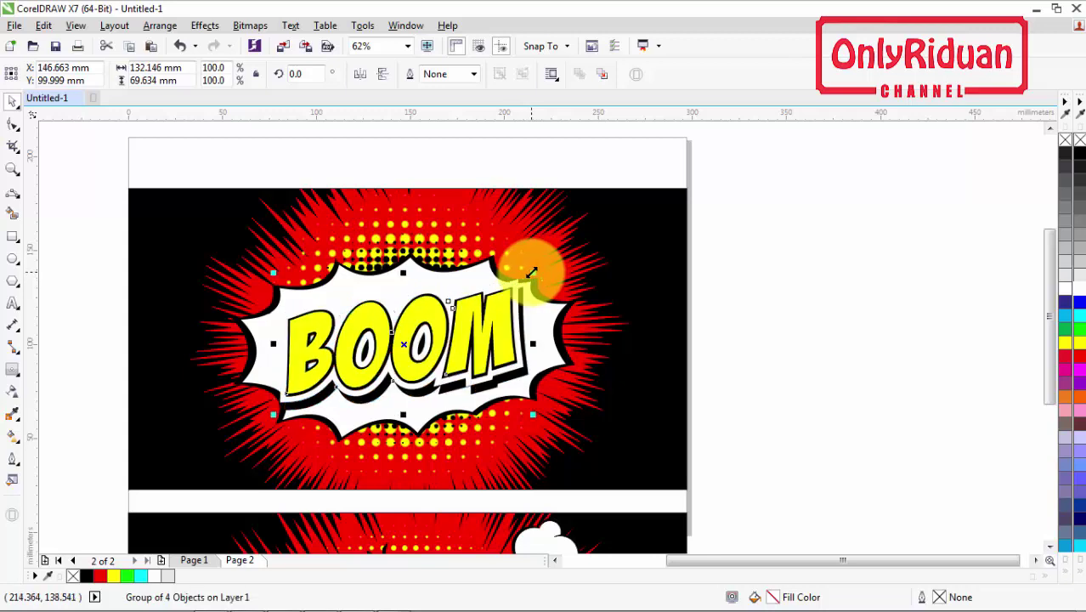
{"action": "left_click", "coordinate": [784, 291]}
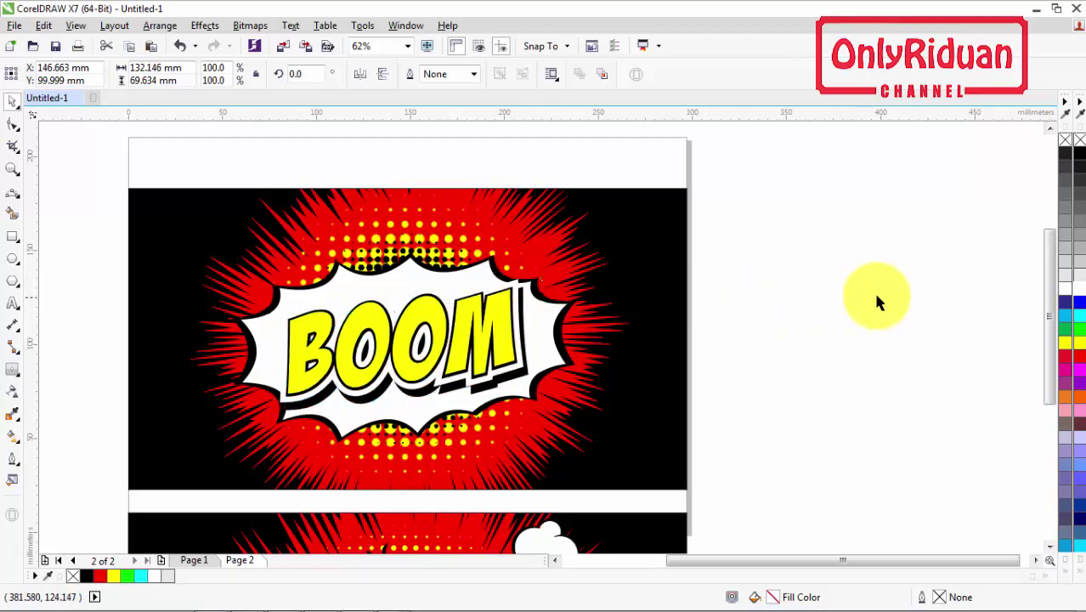
Draw a circle in the empty area beside the page and overlap it with a copy scaled to about 20.1 mm
{"action": "left_click_drag", "start_coordinate": [1052, 274], "coordinate": [1052, 341]}
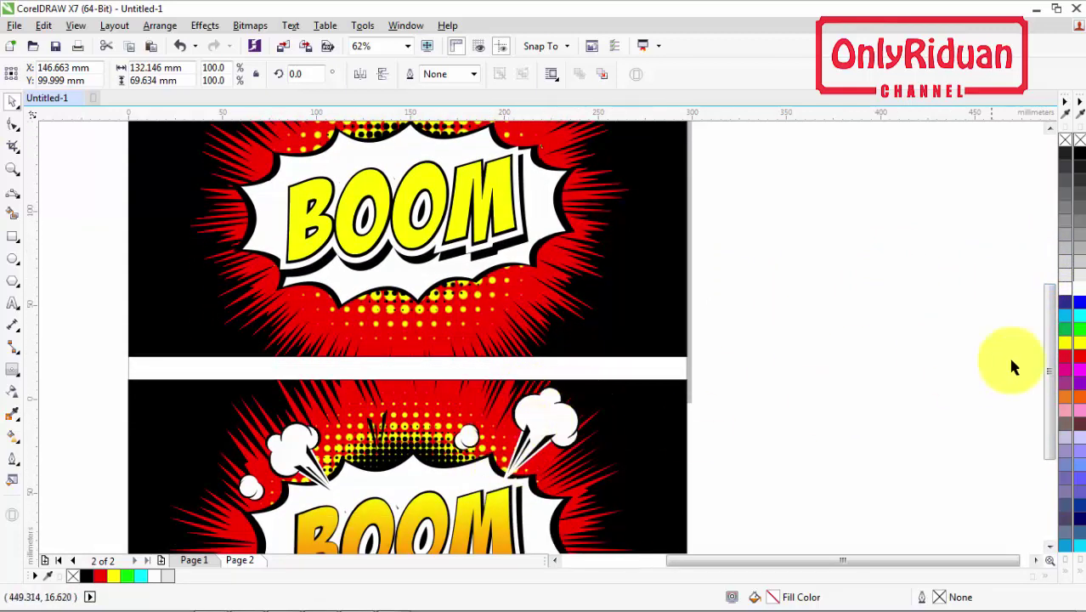
{"action": "left_click_drag", "start_coordinate": [1052, 364], "coordinate": [1052, 351]}
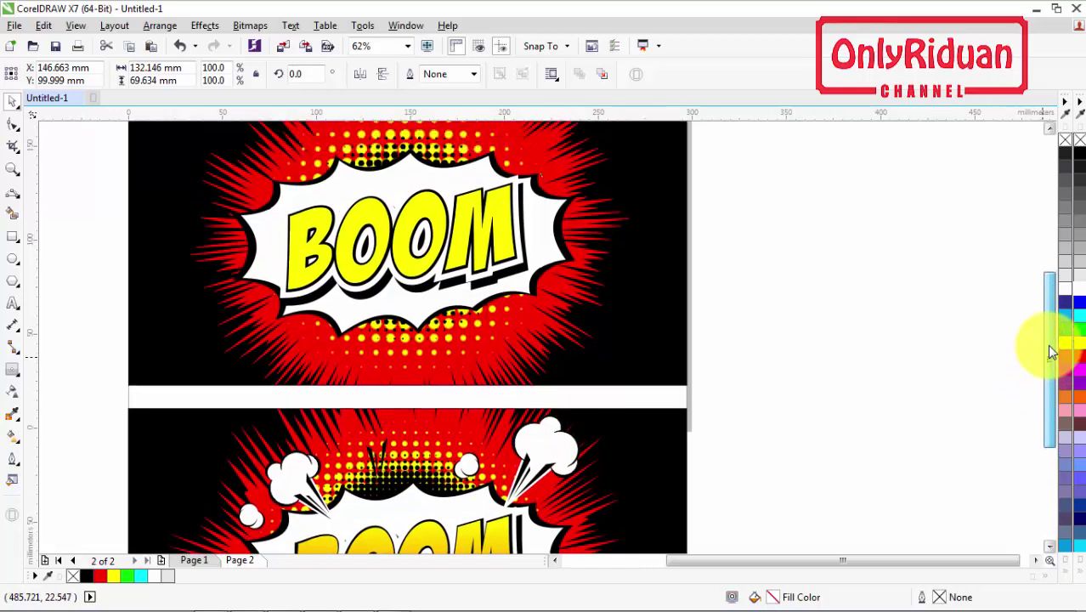
{"action": "left_click", "coordinate": [13, 264]}
{"action": "left_click", "coordinate": [60, 255]}
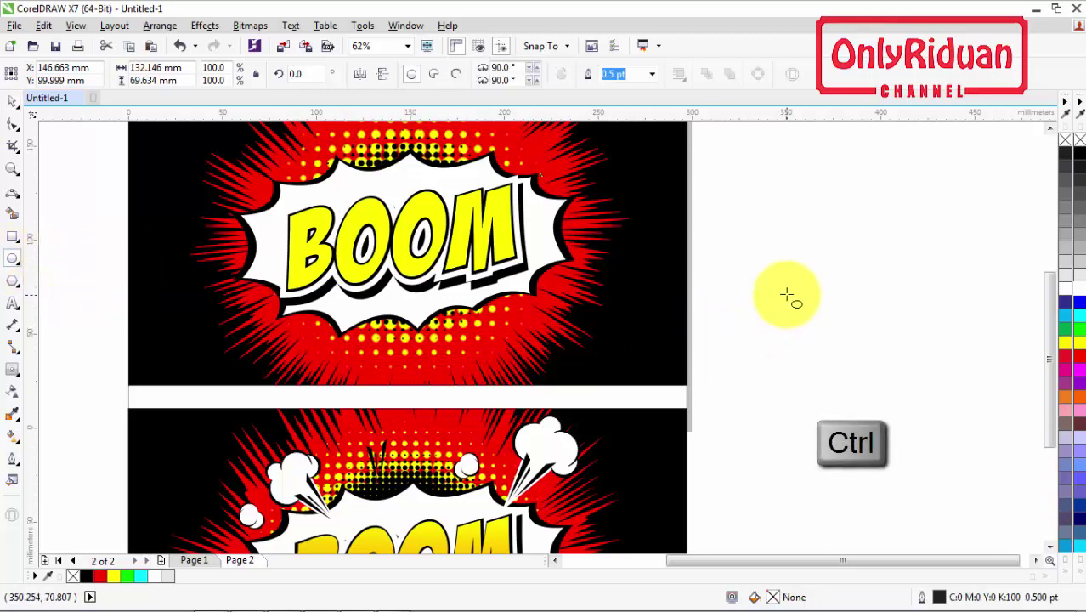
{"action": "left_click_drag", "start_coordinate": [781, 235], "coordinate": [824, 267]}
{"action": "left_click", "coordinate": [13, 100]}
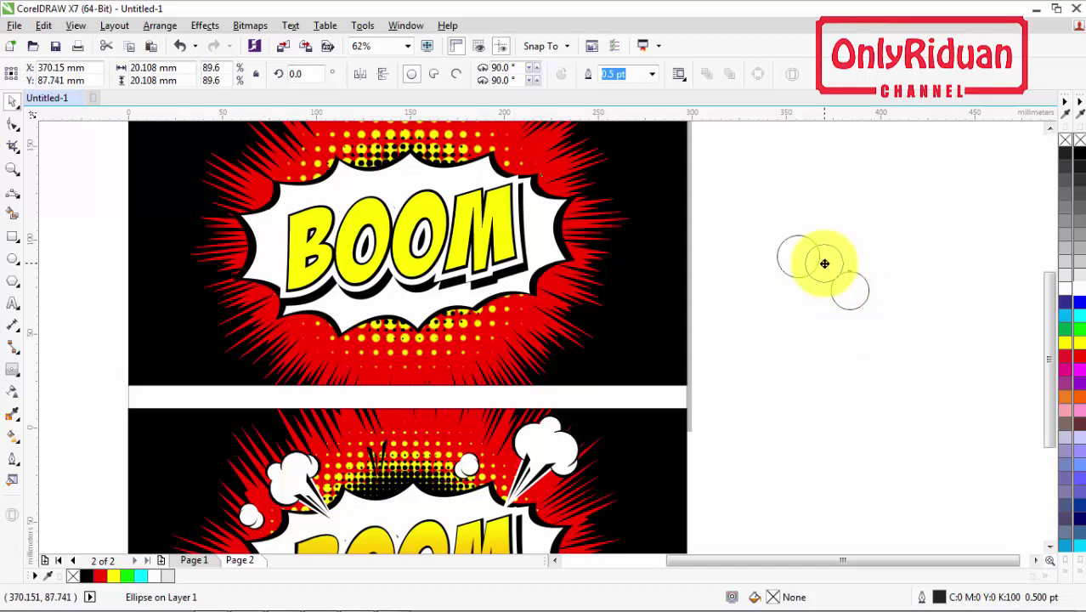
Add two smaller circle copies to the cluster, about 17.7 mm overlapping at its bottom and about 14.8 mm at its top
{"action": "left_click_drag", "start_coordinate": [825, 264], "coordinate": [876, 349]}
{"action": "left_click_drag", "start_coordinate": [842, 309], "coordinate": [830, 283]}
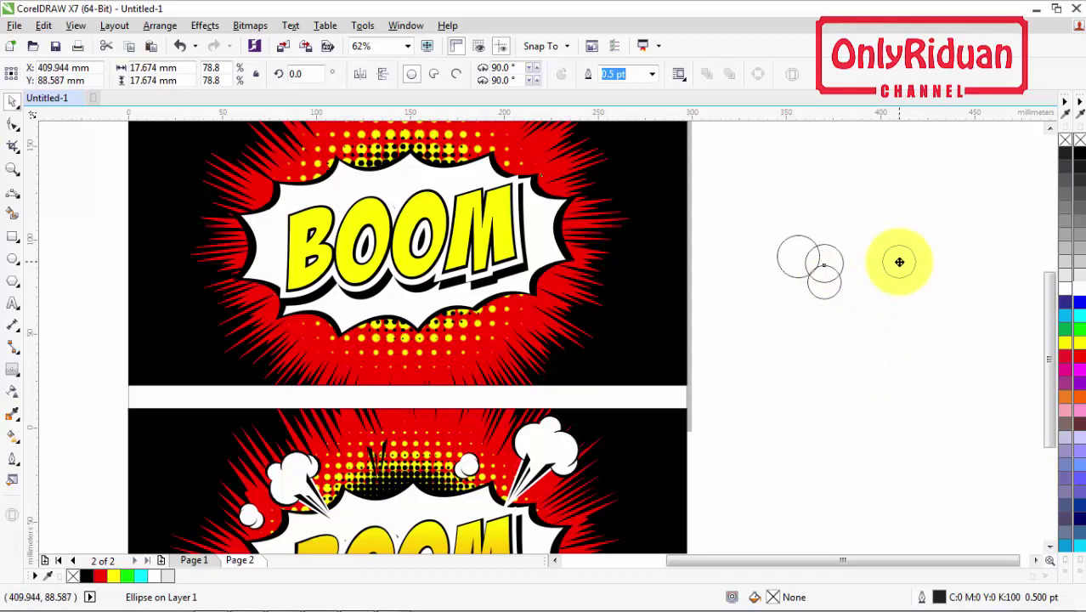
{"action": "left_click", "coordinate": [899, 261]}
{"action": "left_click_drag", "start_coordinate": [922, 283], "coordinate": [913, 306]}
{"action": "left_click_drag", "start_coordinate": [899, 257], "coordinate": [816, 239]}
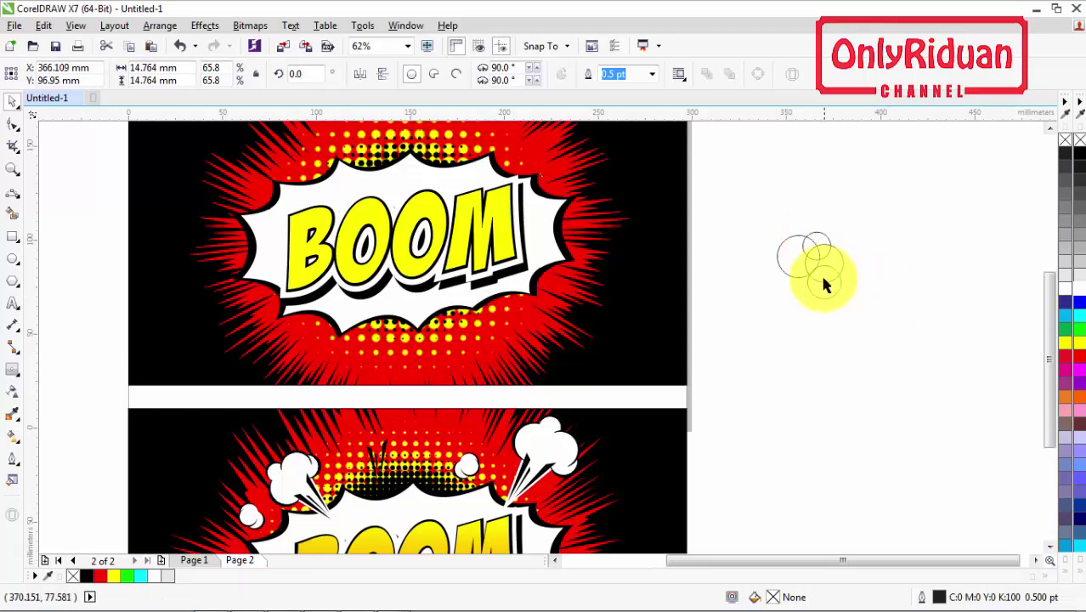
{"action": "left_click", "coordinate": [818, 243]}
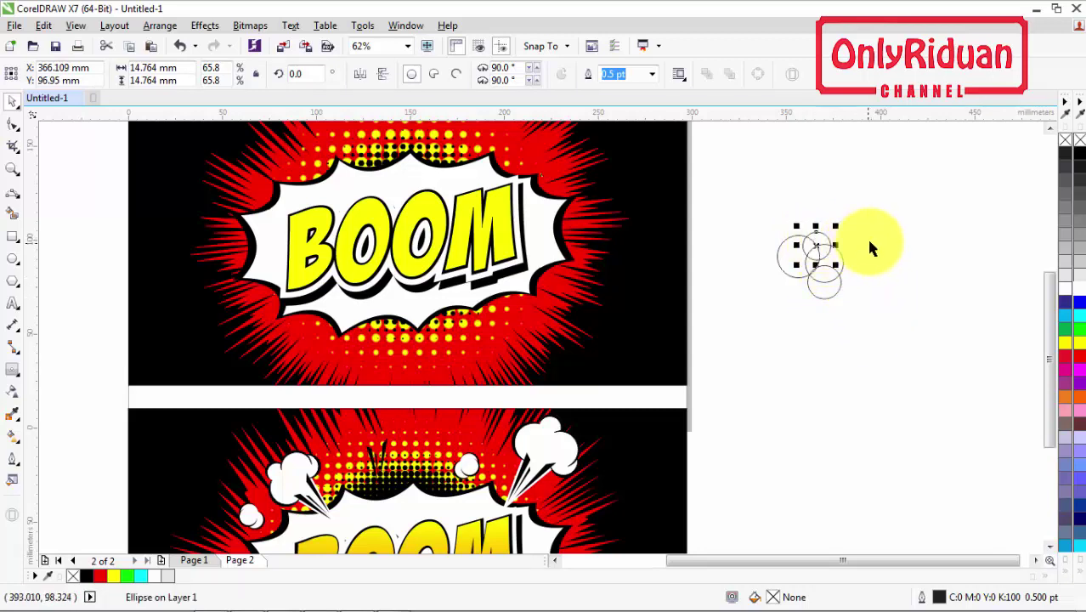
{"action": "left_click", "coordinate": [908, 379]}
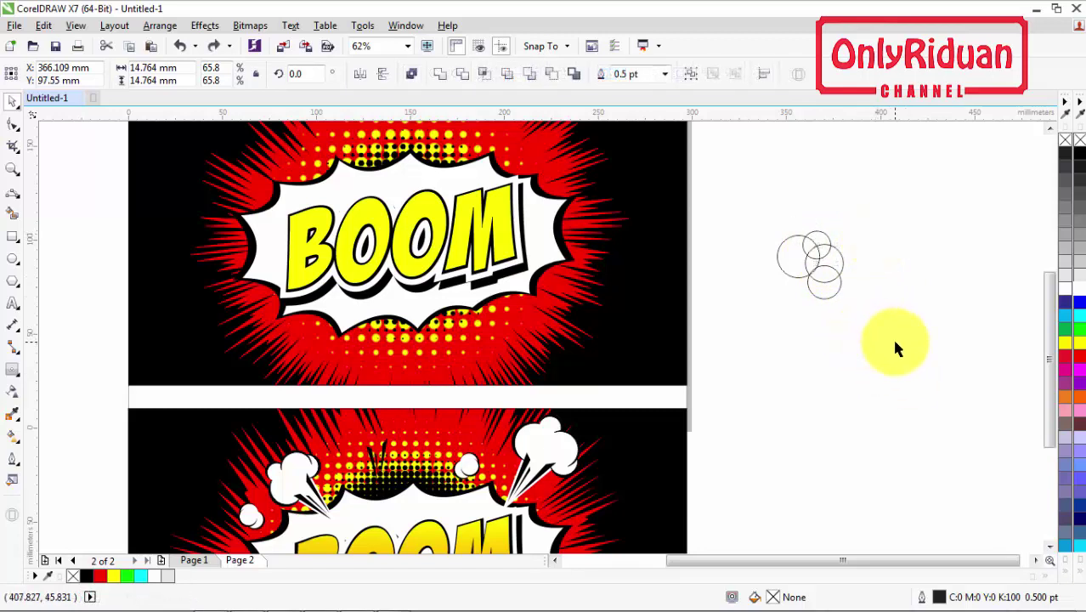
Convert the four overlapping circles to curves and place two copies of the cluster in a row beside it
{"action": "left_click_drag", "start_coordinate": [892, 337], "coordinate": [737, 199]}
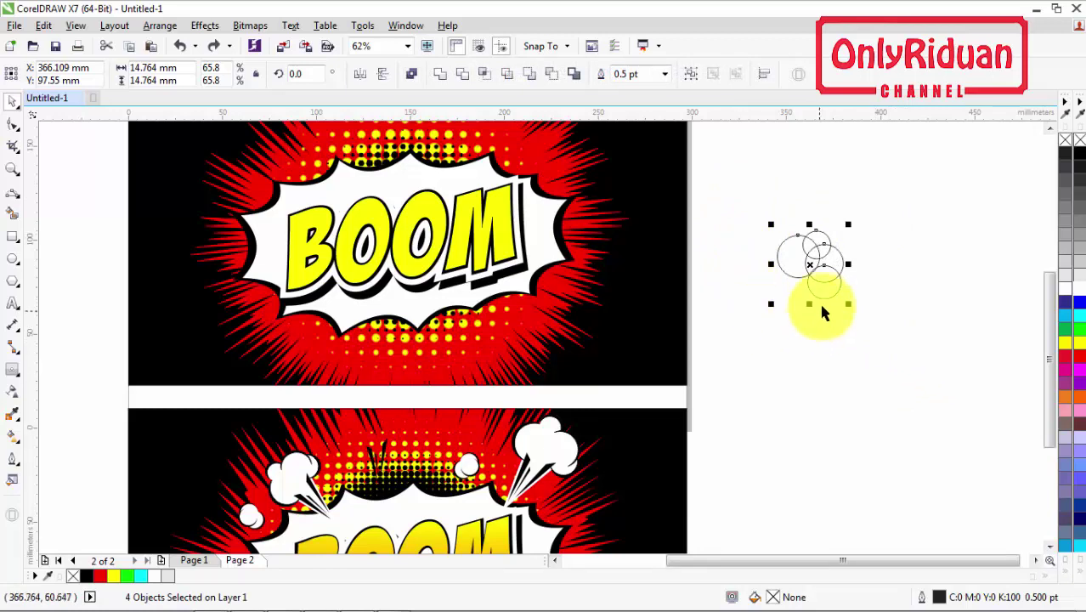
{"action": "right_click", "coordinate": [813, 257]}
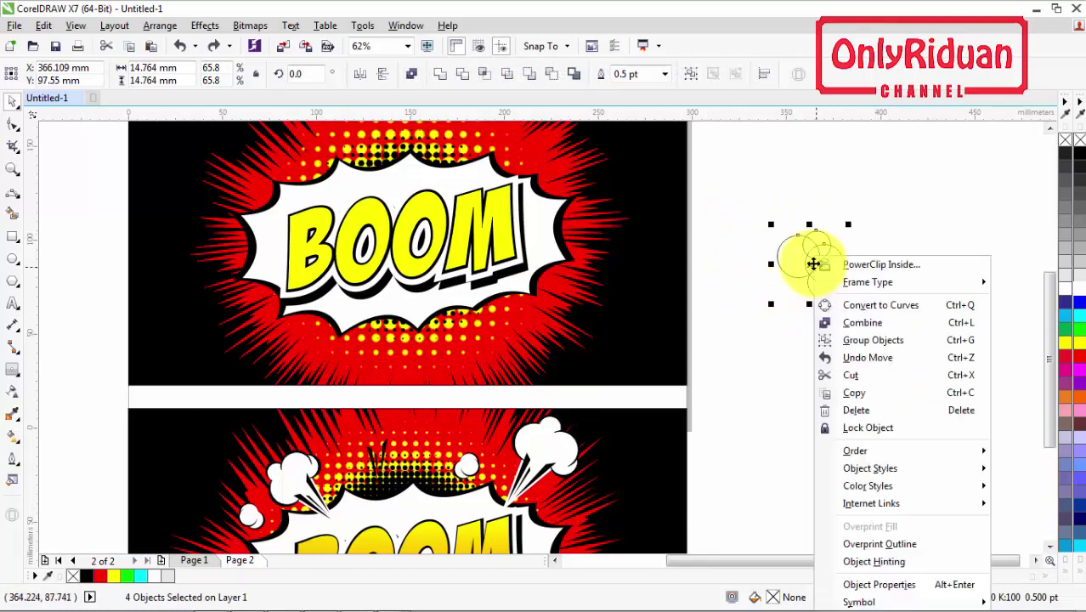
{"action": "left_click", "coordinate": [878, 307]}
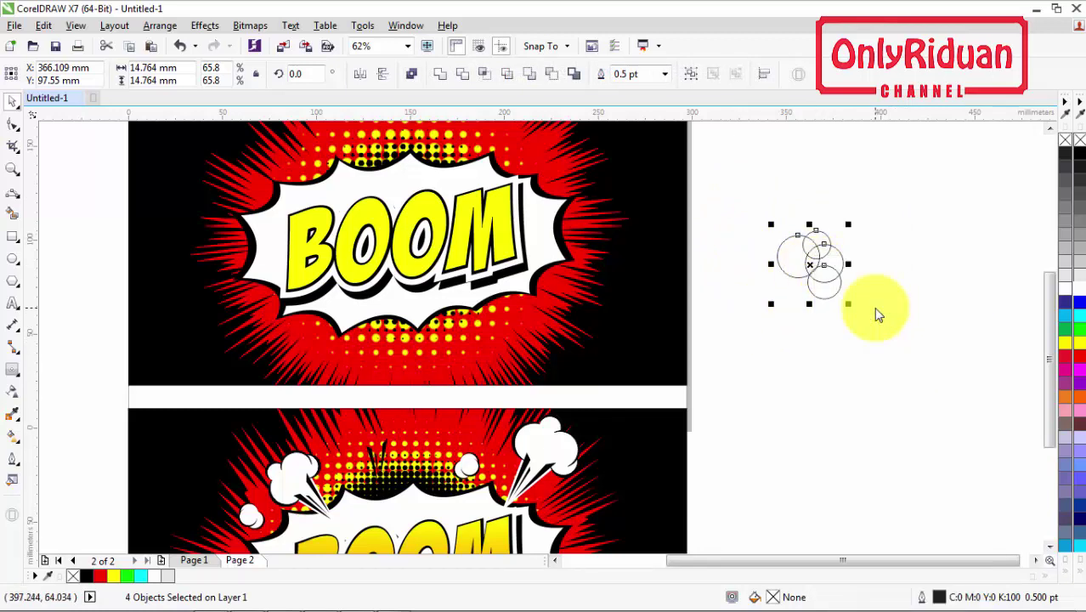
{"action": "left_click_drag", "start_coordinate": [809, 264], "coordinate": [968, 262]}
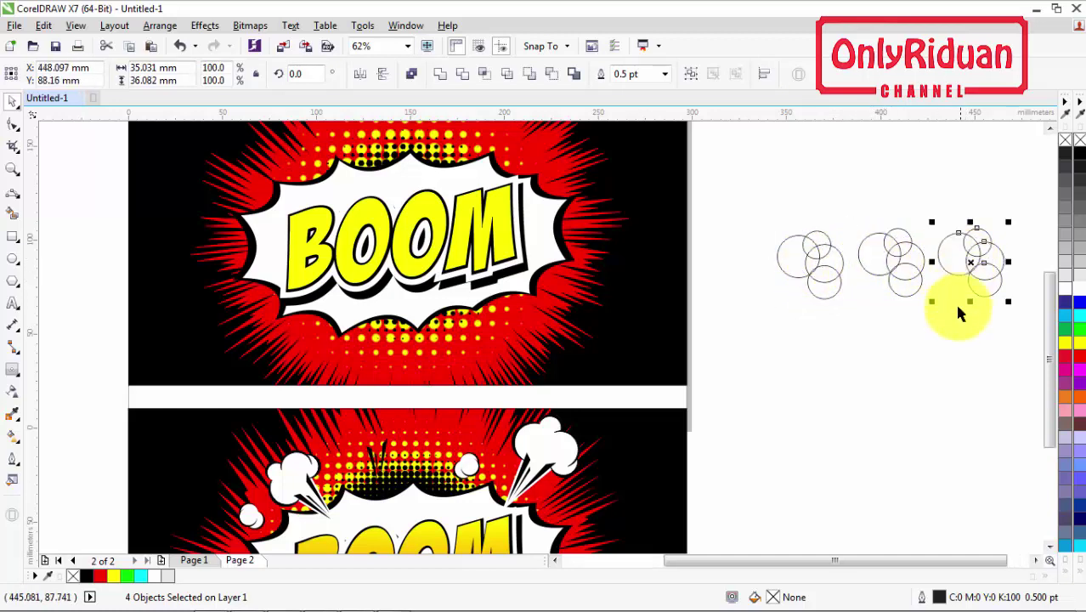
{"action": "left_click", "coordinate": [846, 325]}
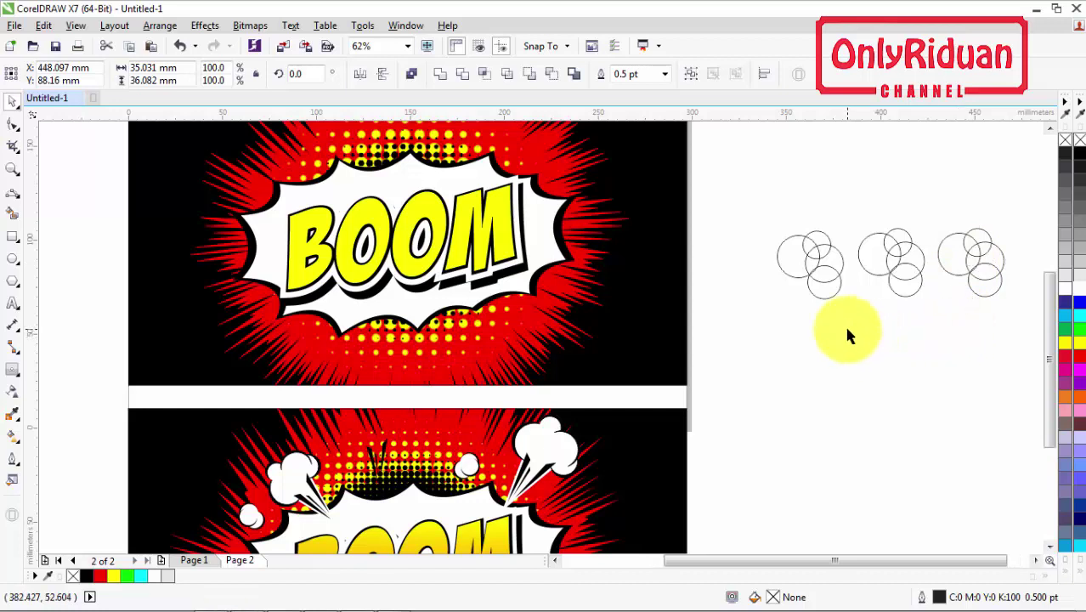
Weld the four circles of the first cluster into a single cloud outline
{"action": "left_click_drag", "start_coordinate": [856, 327], "coordinate": [764, 216]}
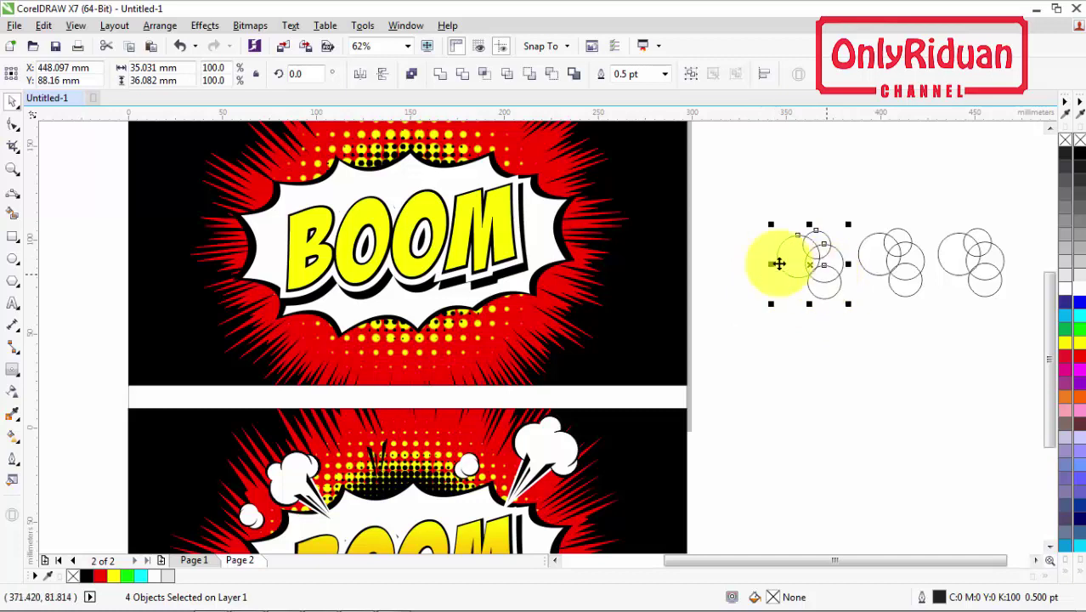
{"action": "left_click", "coordinate": [441, 78]}
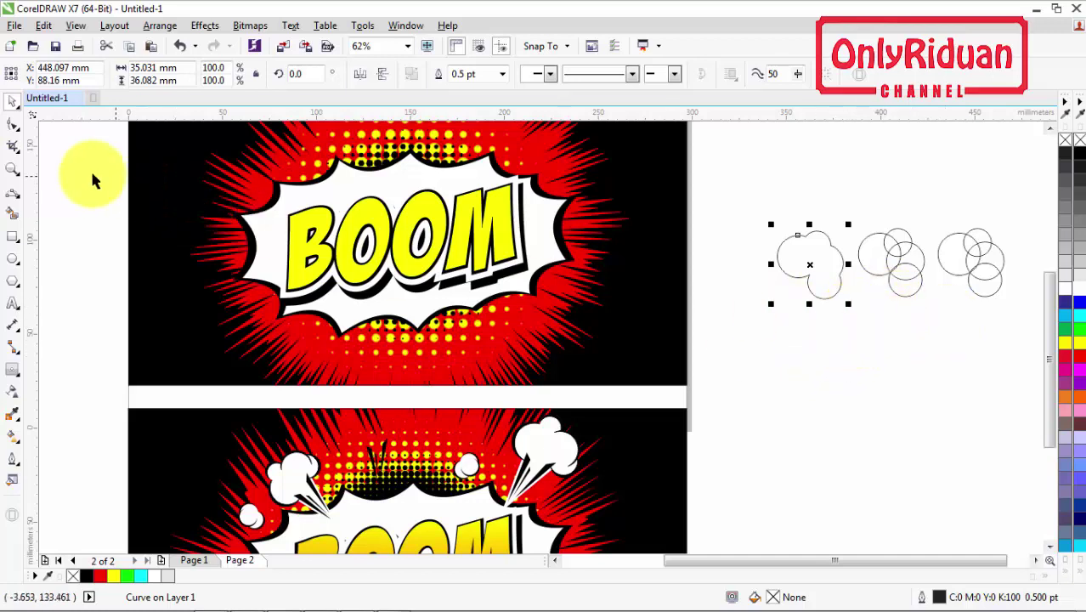
{"action": "left_click", "coordinate": [13, 168]}
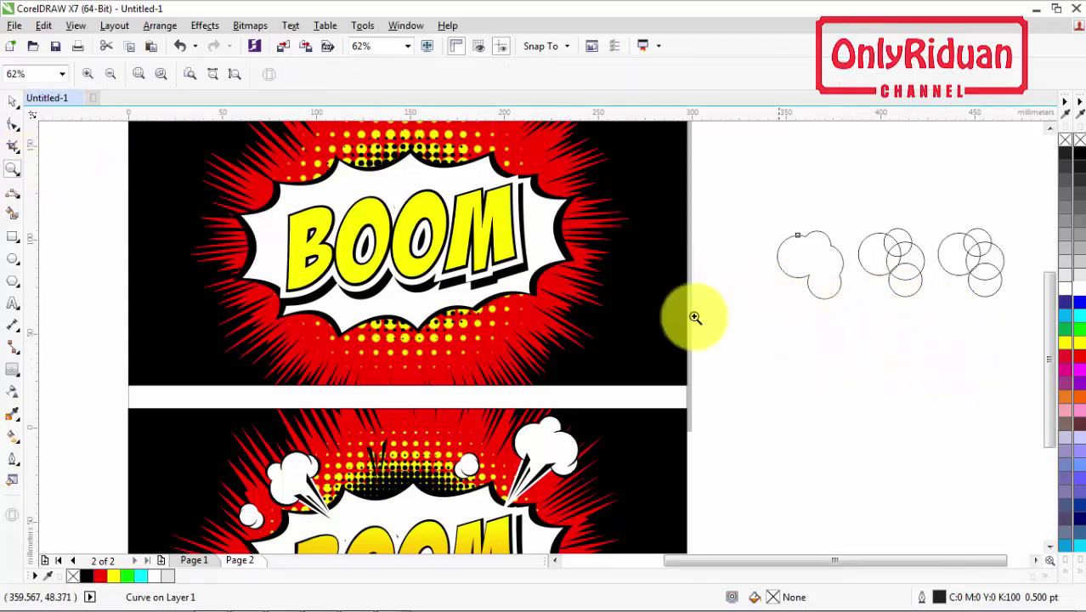
{"action": "left_click", "coordinate": [17, 101]}
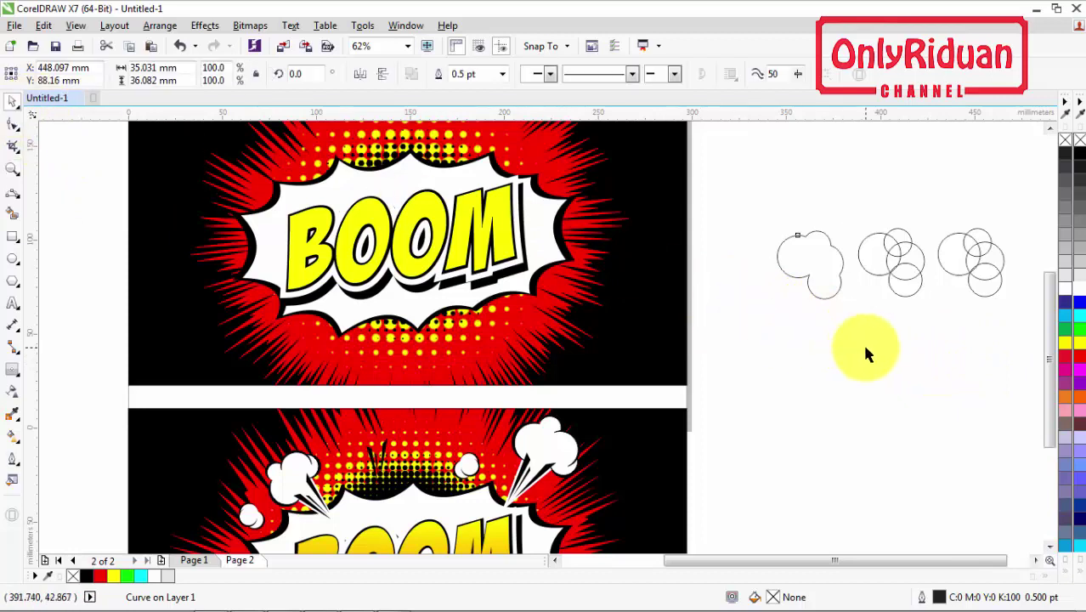
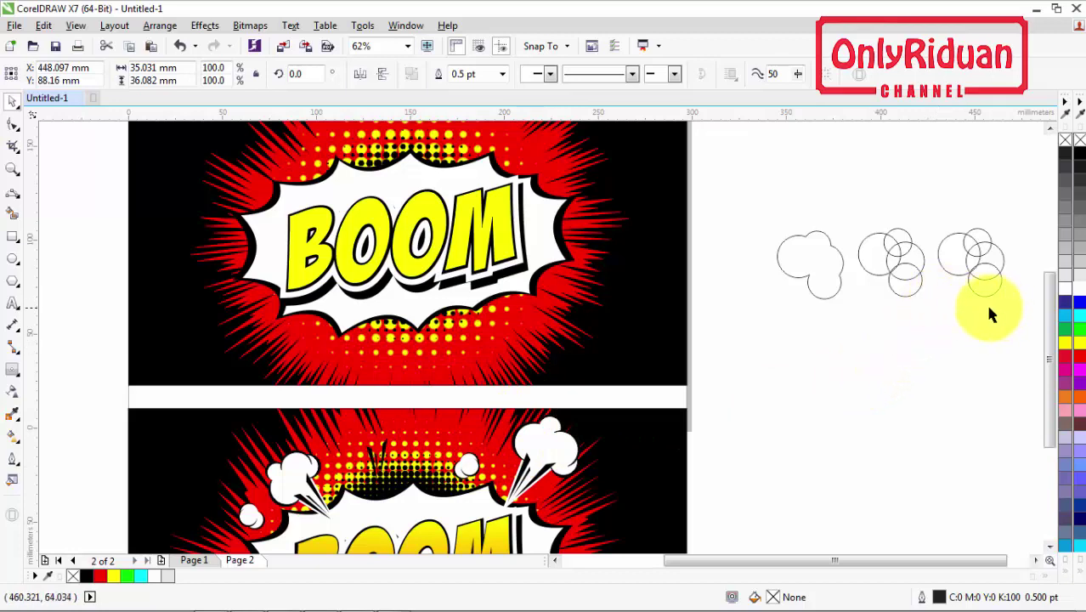
Draw a circle about 20.7 mm in diameter below the welded cloud
{"action": "left_click", "coordinate": [14, 259]}
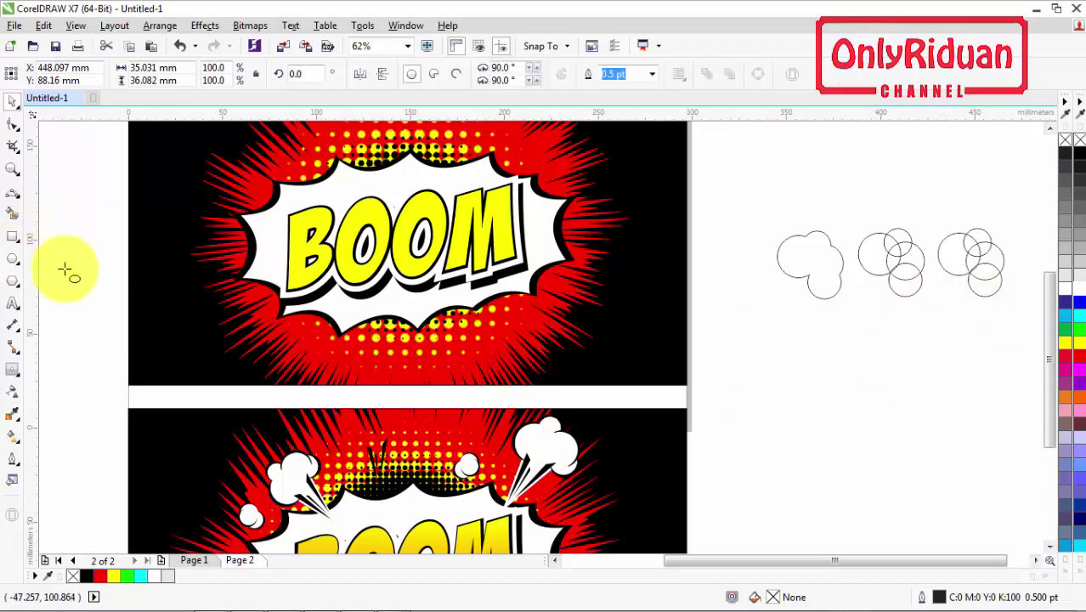
{"action": "left_click_drag", "start_coordinate": [766, 341], "coordinate": [810, 383]}
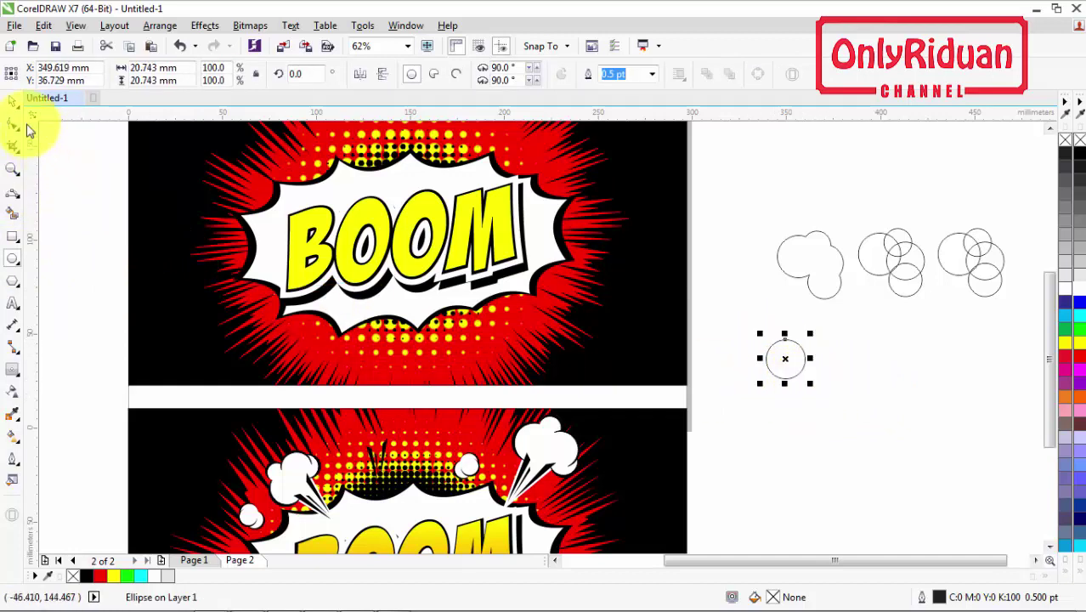
Place a slightly offset copy of the 20.7 mm circle over the original and convert both circles to curves
{"action": "left_click", "coordinate": [12, 100]}
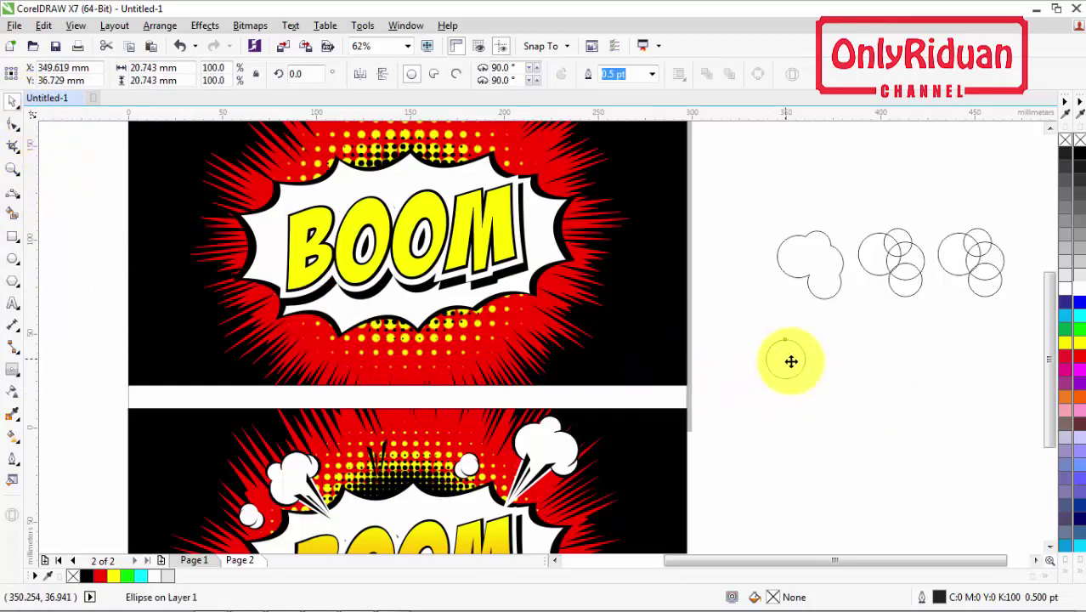
{"action": "mouse_move", "coordinate": [790, 359]}
{"action": "left_mouse_down"}
{"action": "mouse_move", "coordinate": [853, 393]}
{"action": "mouse_move", "coordinate": [786, 359]}
{"action": "left_mouse_up"}
{"action": "scroll", "coordinate": [790, 366], "scroll_direction": "up", "scroll_amount": 2}
{"action": "left_click_drag", "start_coordinate": [873, 431], "coordinate": [705, 292]}
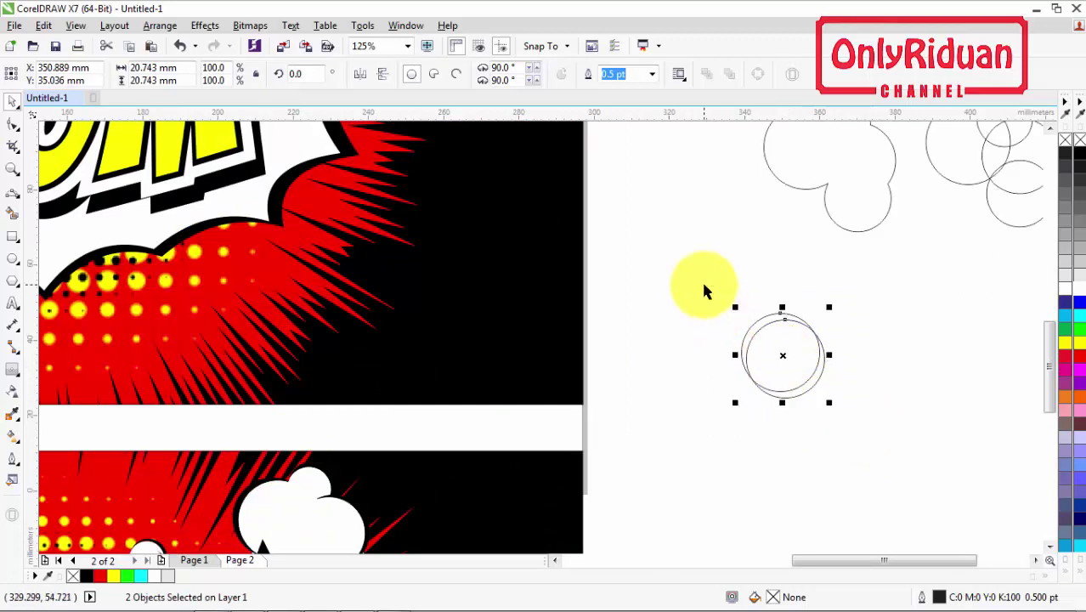
{"action": "right_click", "coordinate": [783, 351]}
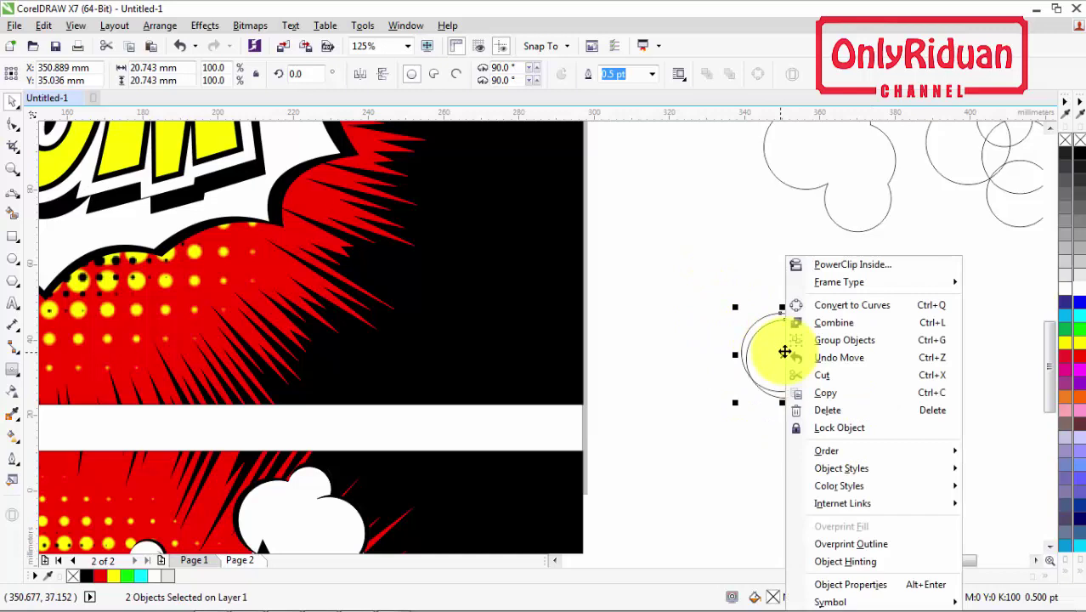
{"action": "left_click", "coordinate": [855, 308]}
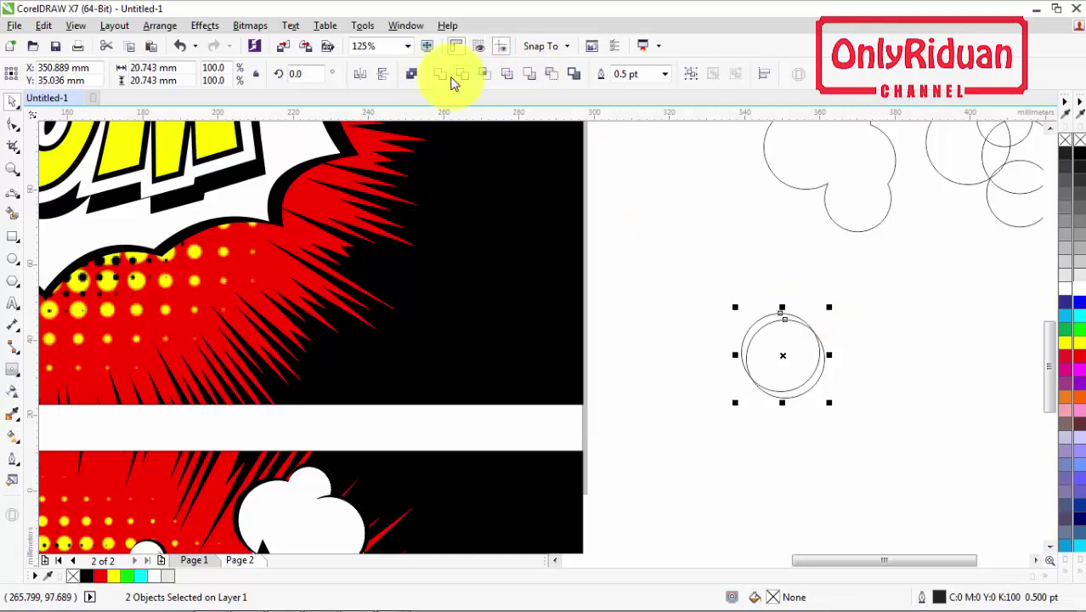
Trim one of the two overlapping circles with the other and move the cutting circle away from the crescent
{"action": "left_click", "coordinate": [863, 407]}
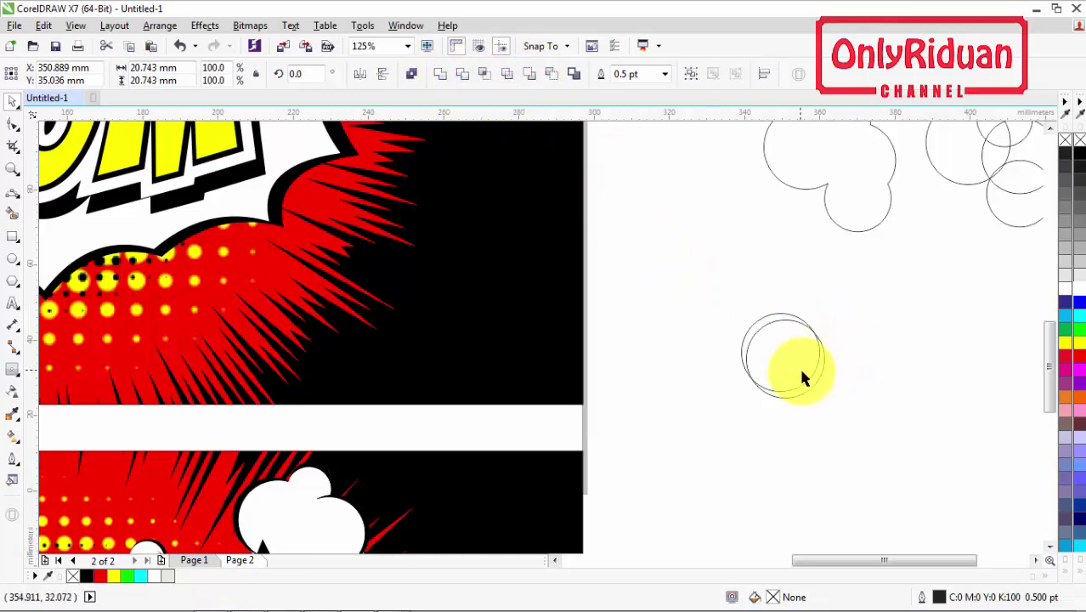
{"action": "left_click_drag", "start_coordinate": [861, 430], "coordinate": [676, 263]}
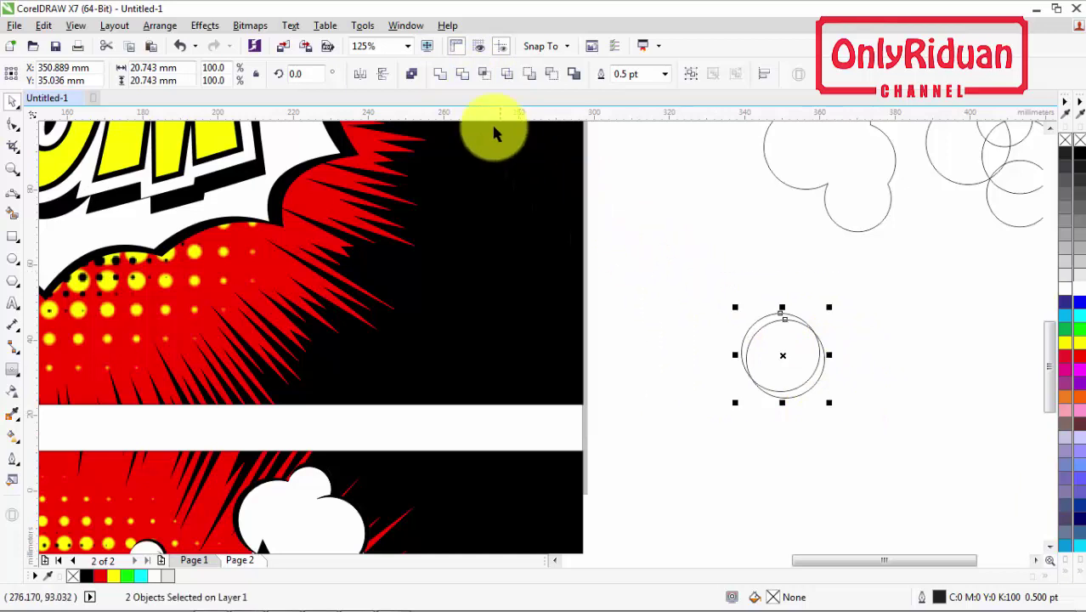
{"action": "left_click", "coordinate": [464, 78]}
{"action": "left_click_drag", "start_coordinate": [788, 367], "coordinate": [852, 418]}
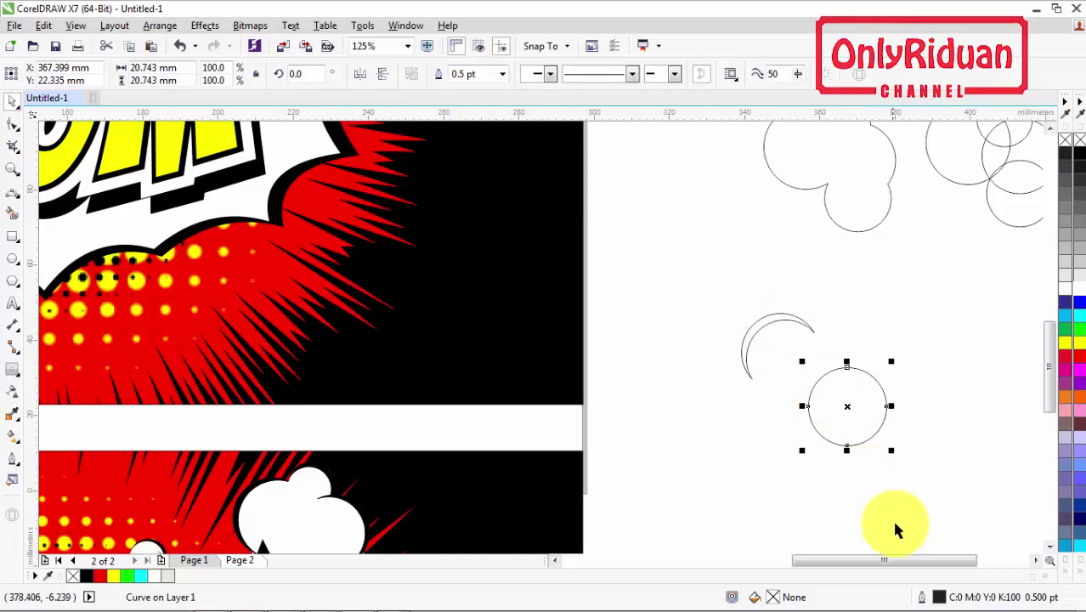
Move the 22.4 mm circle from the third cluster onto its counterpart in the second cluster, offset slightly down and to the right
{"action": "left_click_drag", "start_coordinate": [907, 563], "coordinate": [932, 562]}
{"action": "left_click_drag", "start_coordinate": [1051, 369], "coordinate": [1050, 322]}
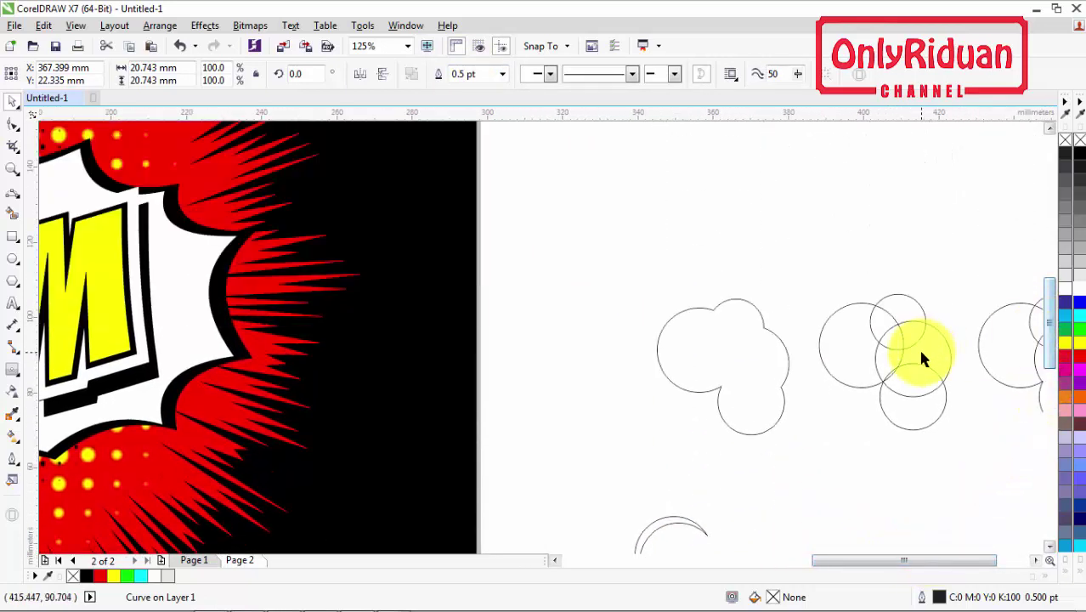
{"action": "left_click", "coordinate": [918, 347]}
{"action": "left_click_drag", "start_coordinate": [979, 460], "coordinate": [807, 277]}
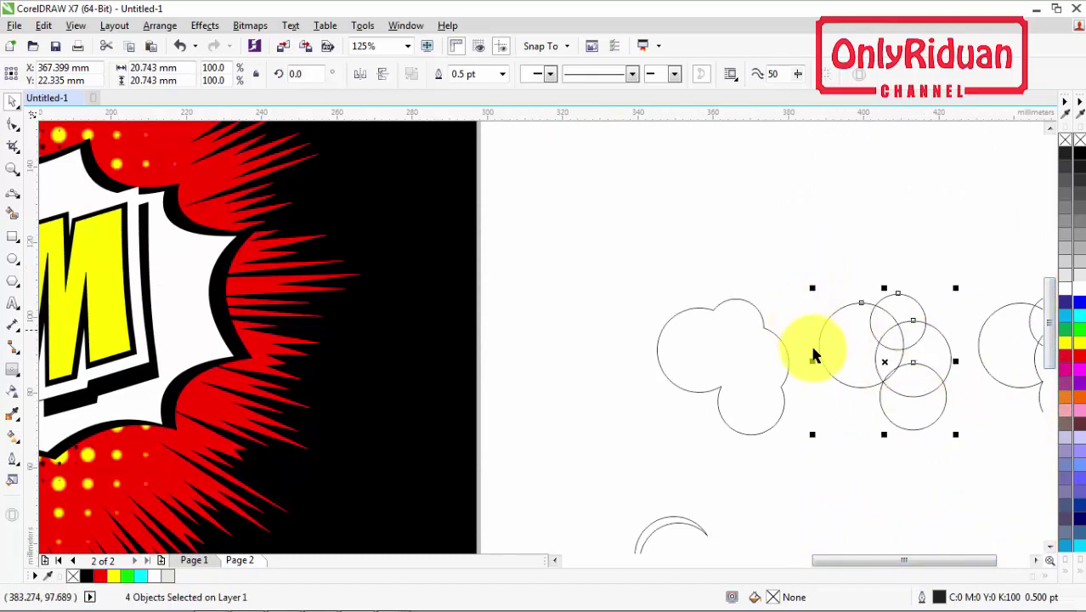
{"action": "left_click", "coordinate": [1035, 561]}
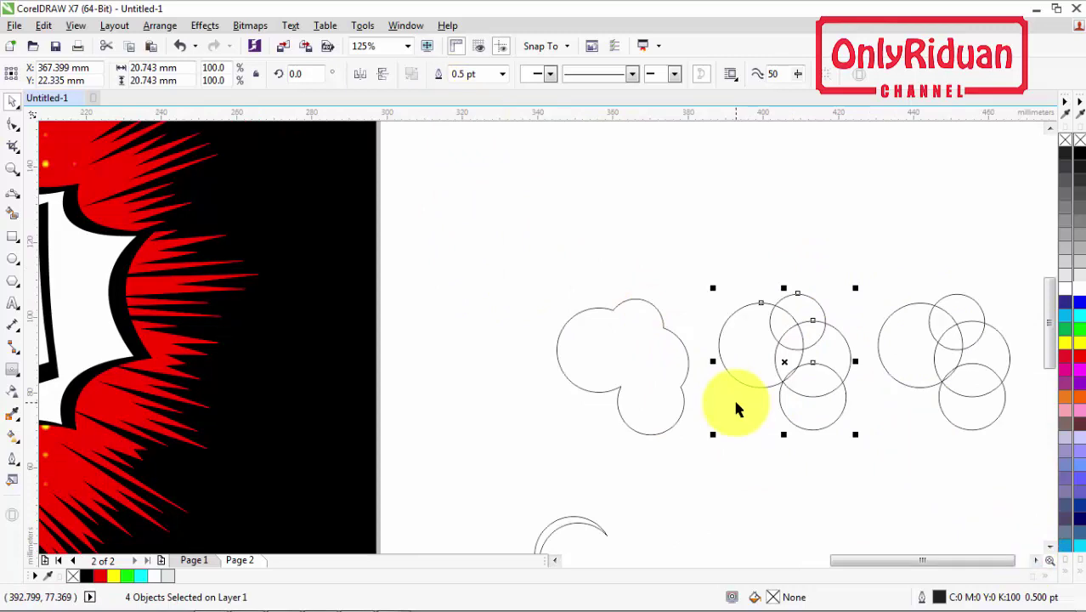
{"action": "left_click", "coordinate": [899, 446]}
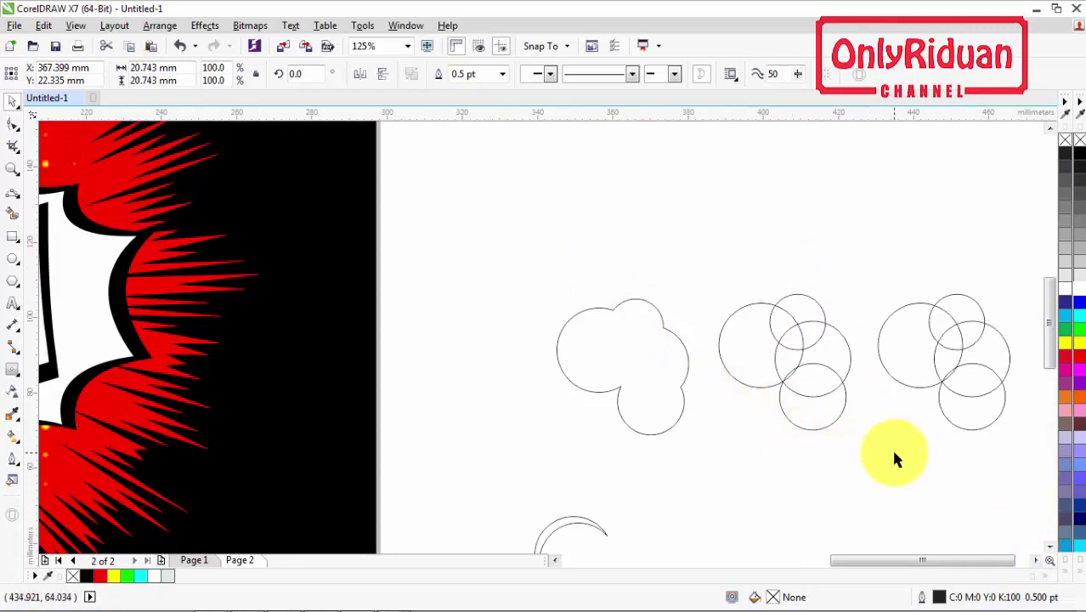
{"action": "left_click", "coordinate": [888, 372]}
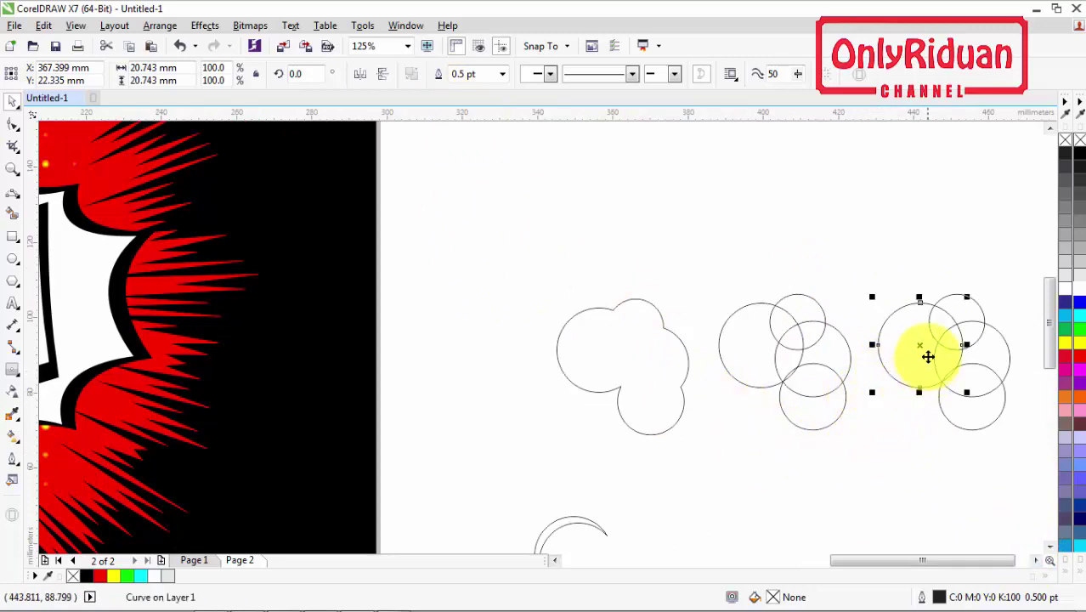
{"action": "left_click_drag", "start_coordinate": [918, 344], "coordinate": [768, 350]}
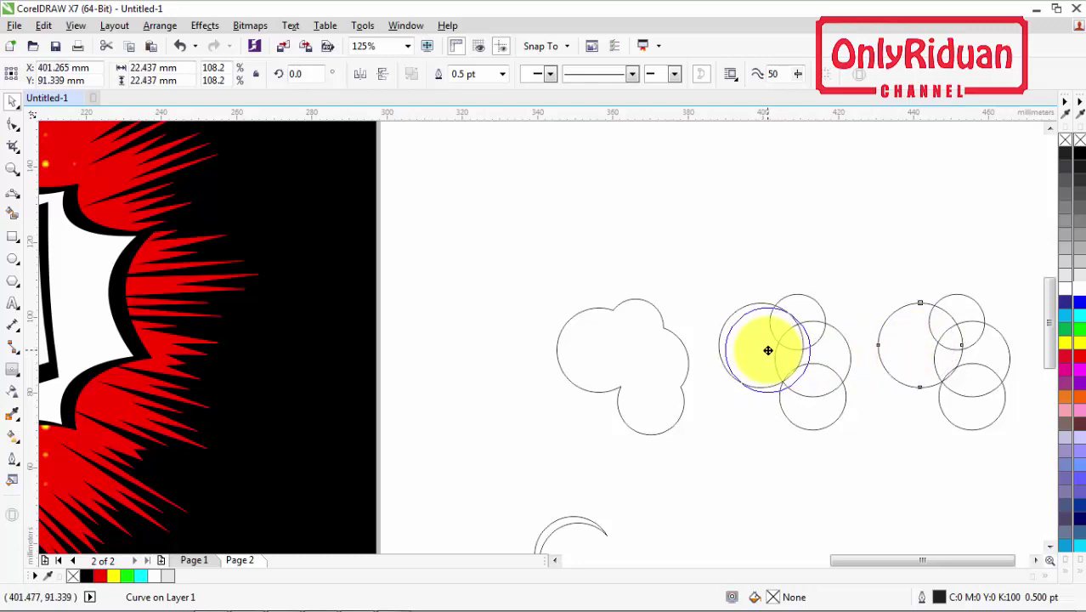
{"action": "left_click_drag", "start_coordinate": [767, 350], "coordinate": [768, 352]}
{"action": "left_click_drag", "start_coordinate": [696, 262], "coordinate": [814, 398]}
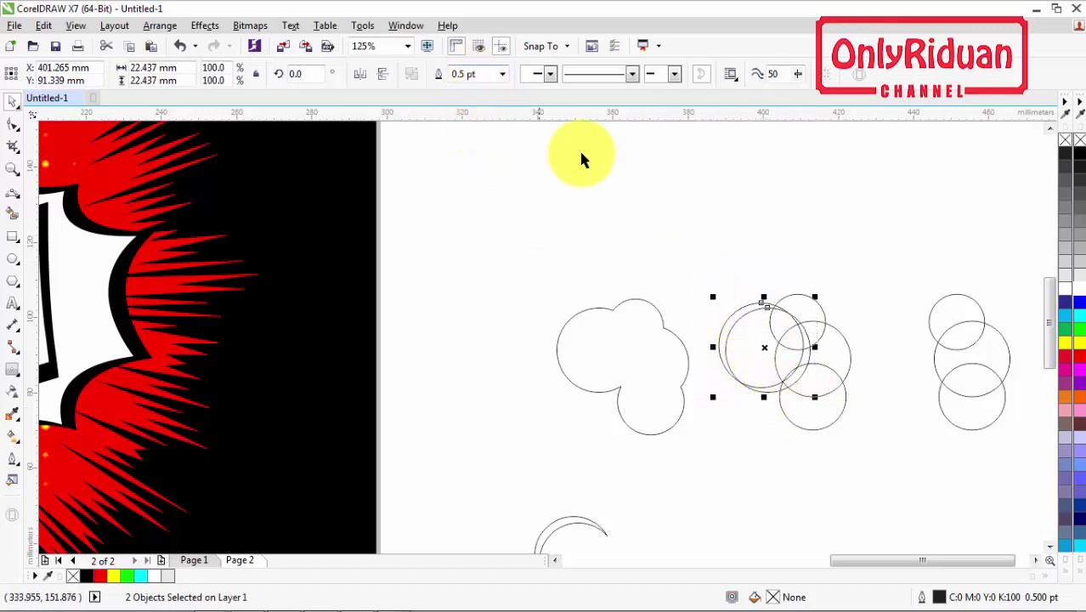
{"action": "left_click", "coordinate": [735, 347]}
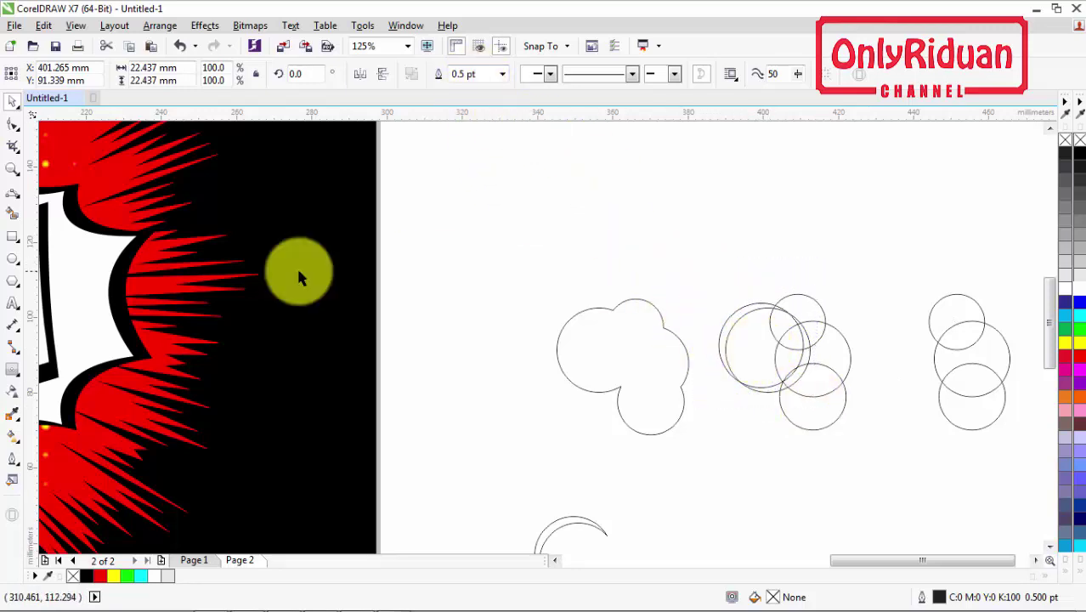
Draw two overlapping circles above the welded cloud, the second about 13.3 by 12.7 mm, and convert both to curves
{"action": "left_click", "coordinate": [15, 259]}
{"action": "left_click_drag", "start_coordinate": [600, 169], "coordinate": [655, 224]}
{"action": "left_click_drag", "start_coordinate": [620, 191], "coordinate": [669, 237]}
{"action": "left_click", "coordinate": [13, 100]}
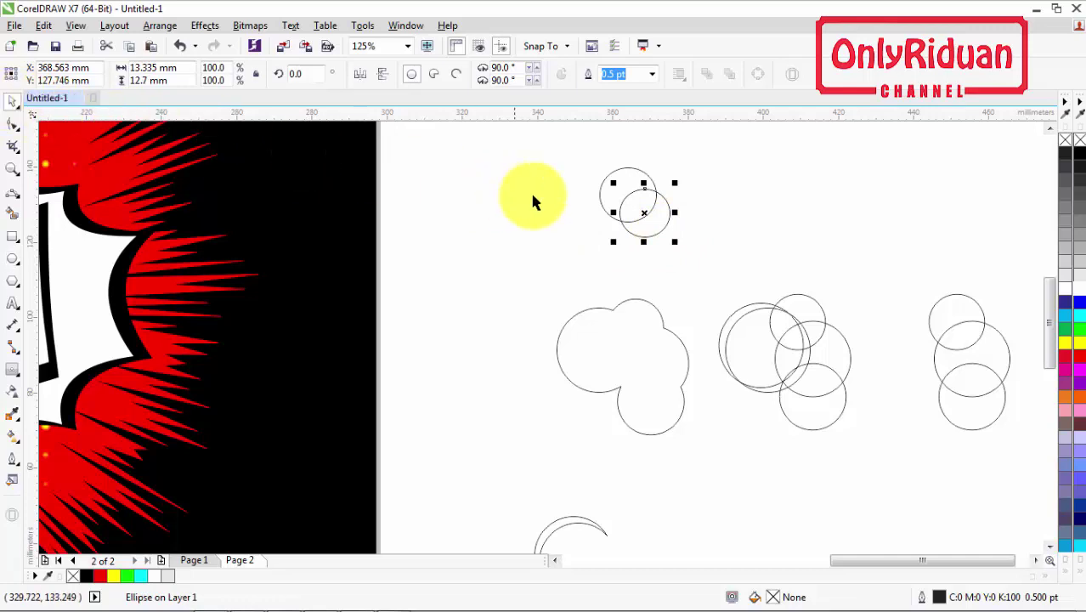
{"action": "left_click_drag", "start_coordinate": [584, 147], "coordinate": [676, 247]}
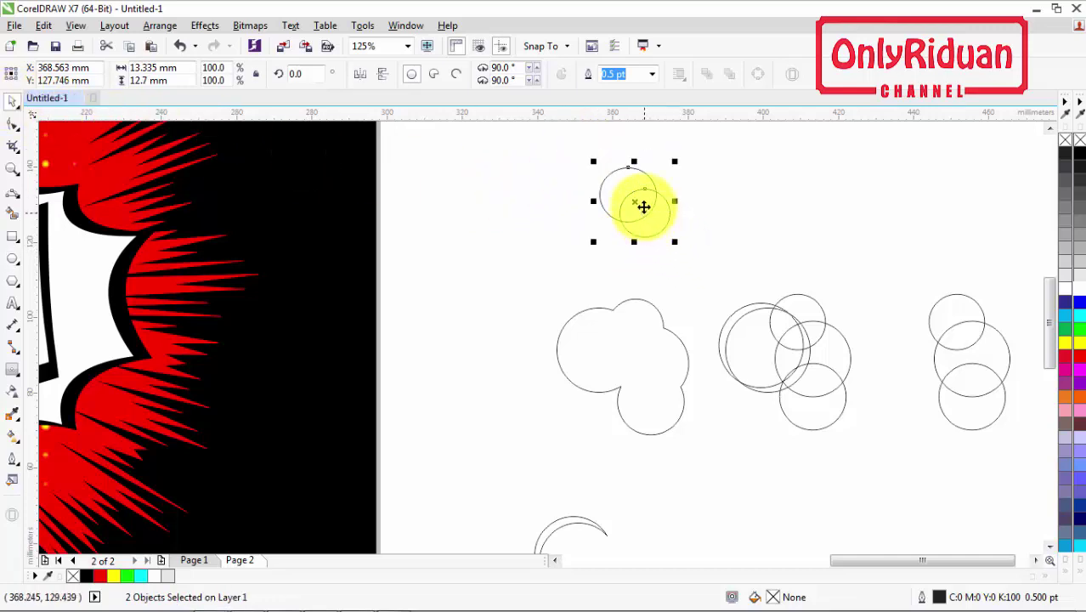
{"action": "right_click", "coordinate": [644, 207]}
{"action": "left_click", "coordinate": [696, 257]}
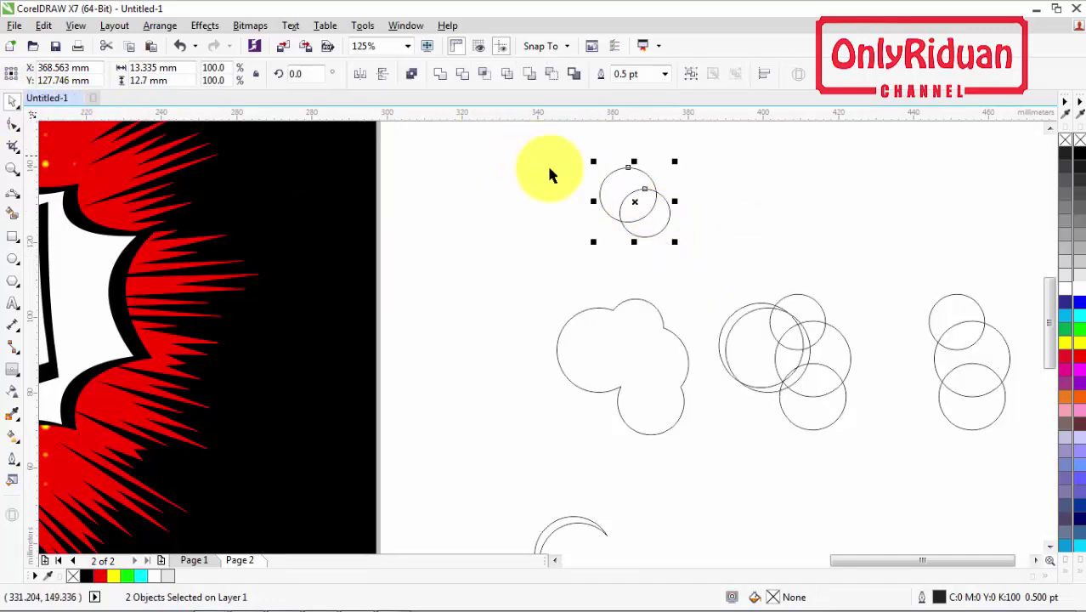
Trim the second cluster's large circle into a crescent with its offset copy and delete the cutting circle
{"action": "left_click_drag", "start_coordinate": [707, 275], "coordinate": [816, 405]}
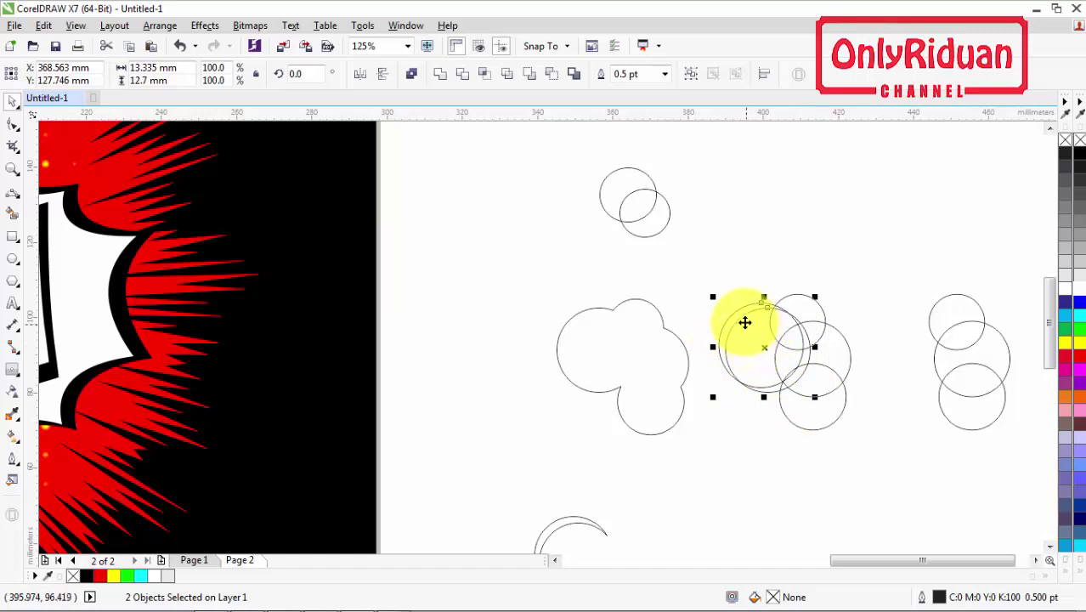
{"action": "left_click", "coordinate": [464, 77]}
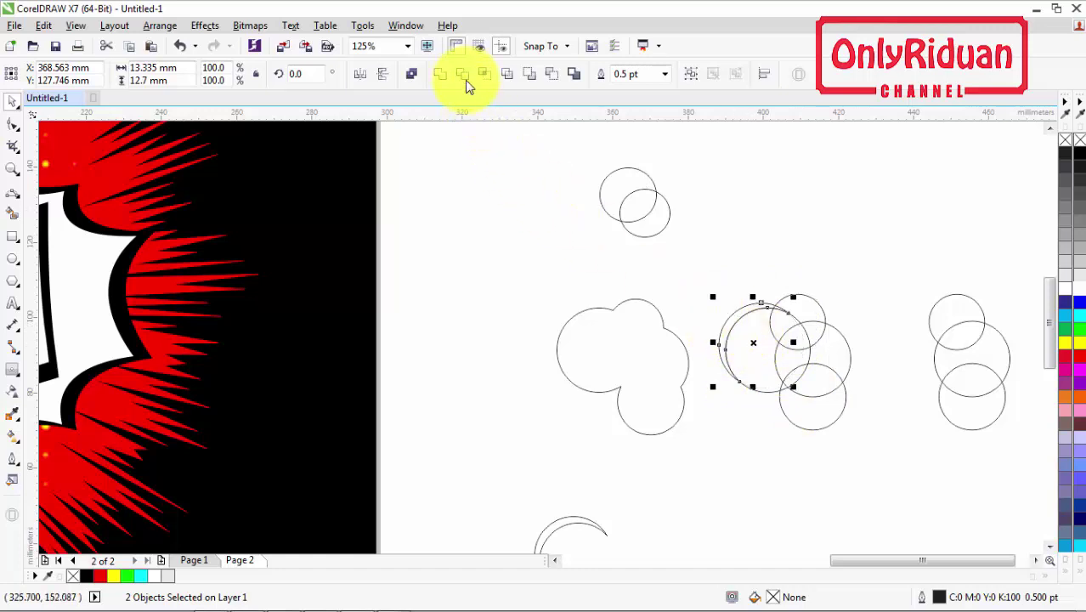
{"action": "left_click", "coordinate": [770, 222]}
{"action": "left_click", "coordinate": [800, 290]}
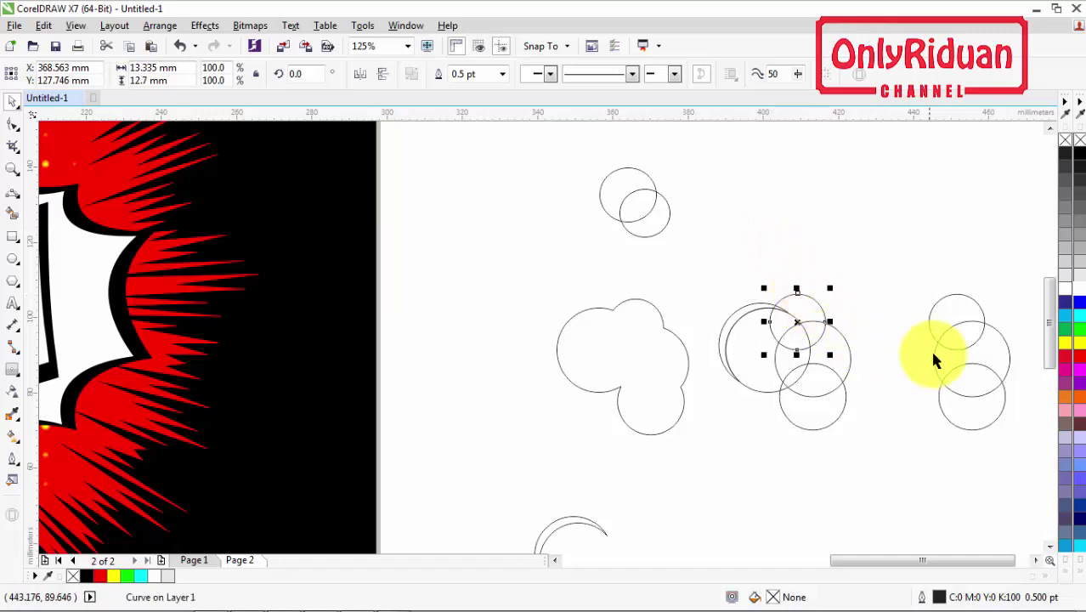
{"action": "left_click", "coordinate": [954, 299]}
{"action": "left_click", "coordinate": [752, 389]}
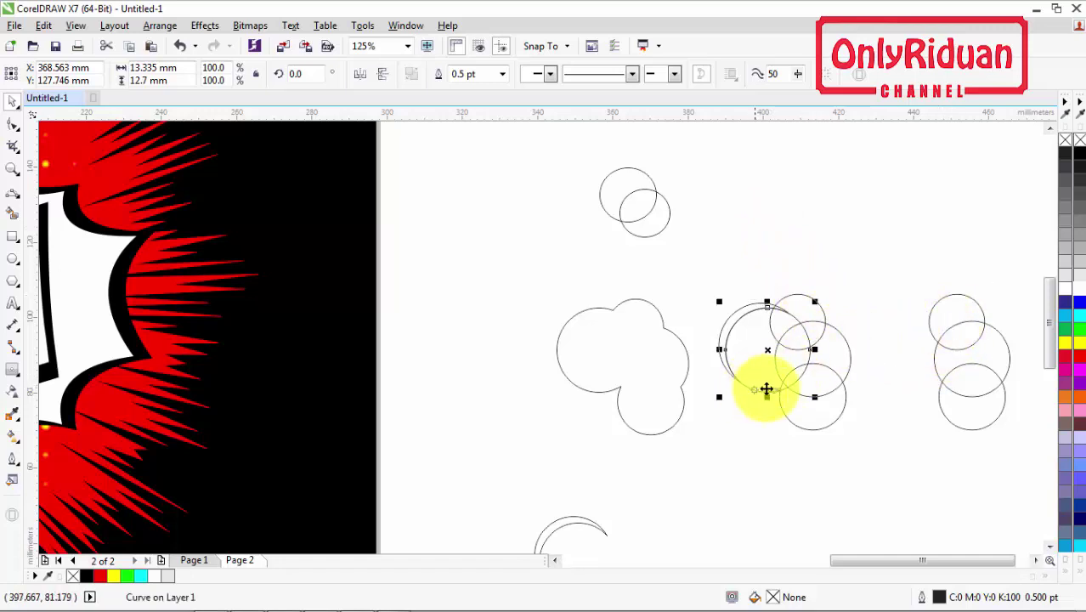
{"action": "key", "text": "Delete"}
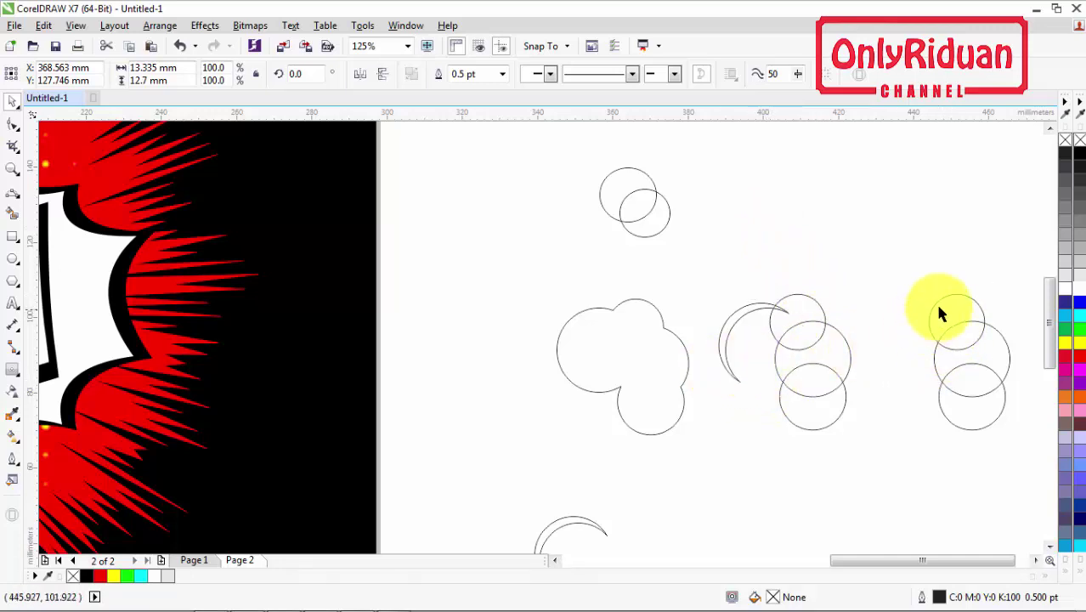
Move the third cluster's 14.8 mm circle onto its counterpart in the second cluster and nudge it to sit slightly down and to the left
{"action": "left_click_drag", "start_coordinate": [935, 301], "coordinate": [794, 327]}
{"action": "key", "text": "Right"}
{"action": "key", "text": "Right"}
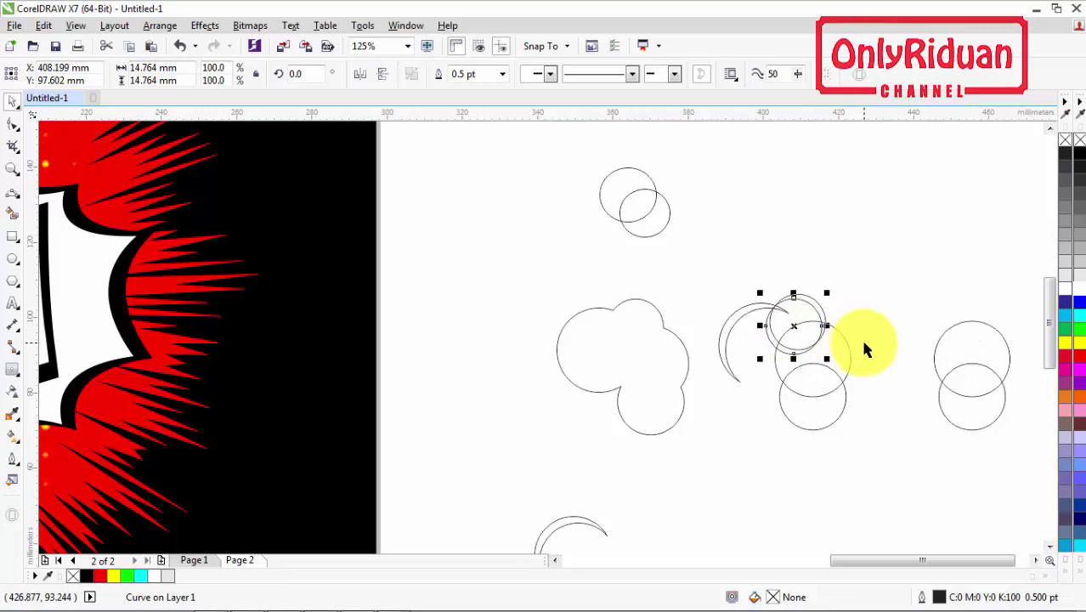
{"action": "key", "text": "Down"}
{"action": "key", "text": "Down"}
{"action": "key", "text": "Right"}
{"action": "key", "text": "Down"}
{"action": "key", "text": "Left"}
{"action": "key", "text": "Right"}
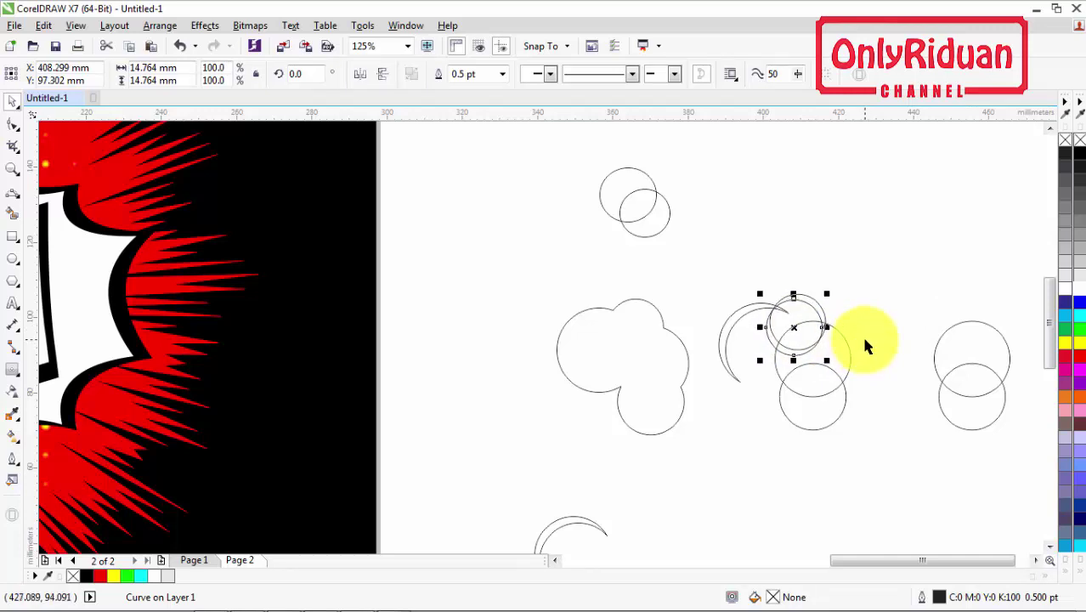
{"action": "key", "text": "Down"}
Delete the two overlapping helper circles above the welded cloud
{"action": "left_click_drag", "start_coordinate": [742, 258], "coordinate": [835, 361]}
{"action": "left_click", "coordinate": [642, 200]}
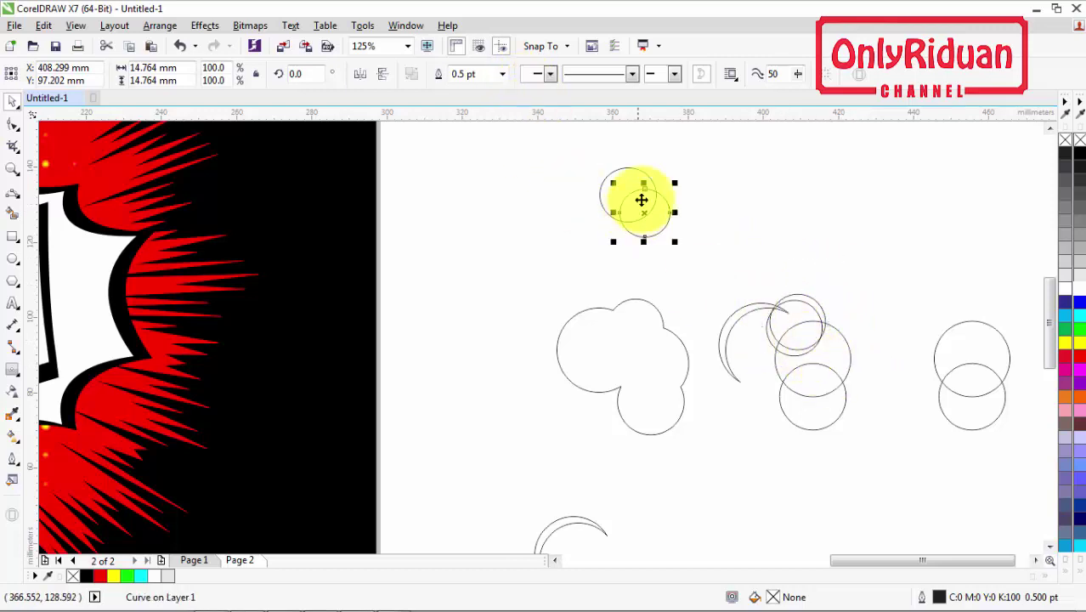
{"action": "mouse_move", "coordinate": [655, 204]}
{"action": "left_mouse_down"}
{"action": "mouse_move", "coordinate": [660, 214]}
{"action": "mouse_move", "coordinate": [647, 202]}
{"action": "left_mouse_up"}
{"action": "key", "text": "Delete"}
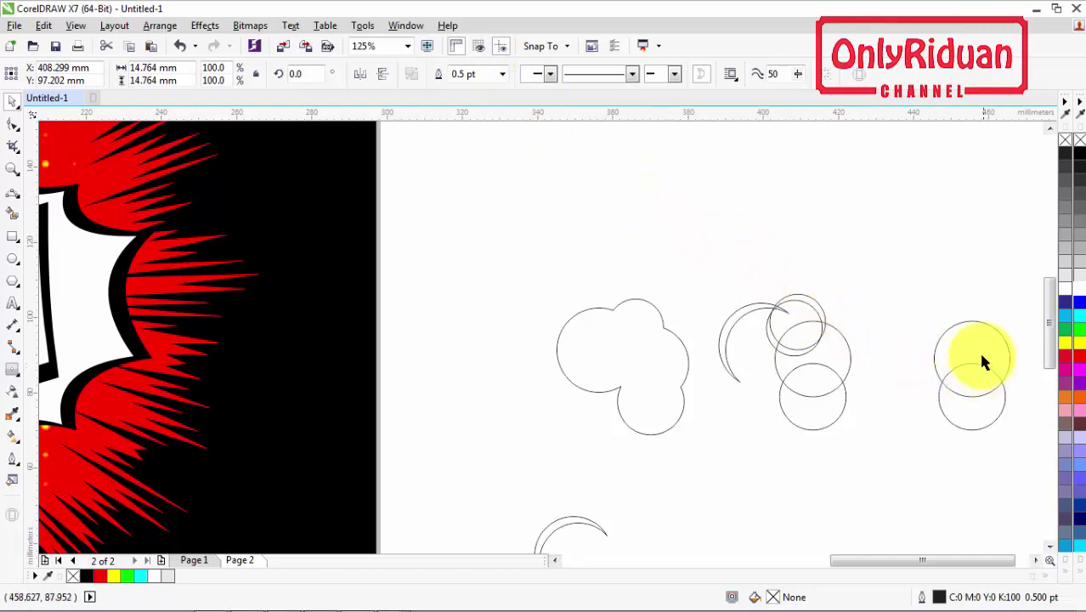
Move the third cluster's 20.1 mm circle onto its counterpart in the second cluster and nudge it to sit slightly down and to the left
{"action": "left_click_drag", "start_coordinate": [981, 357], "coordinate": [805, 360]}
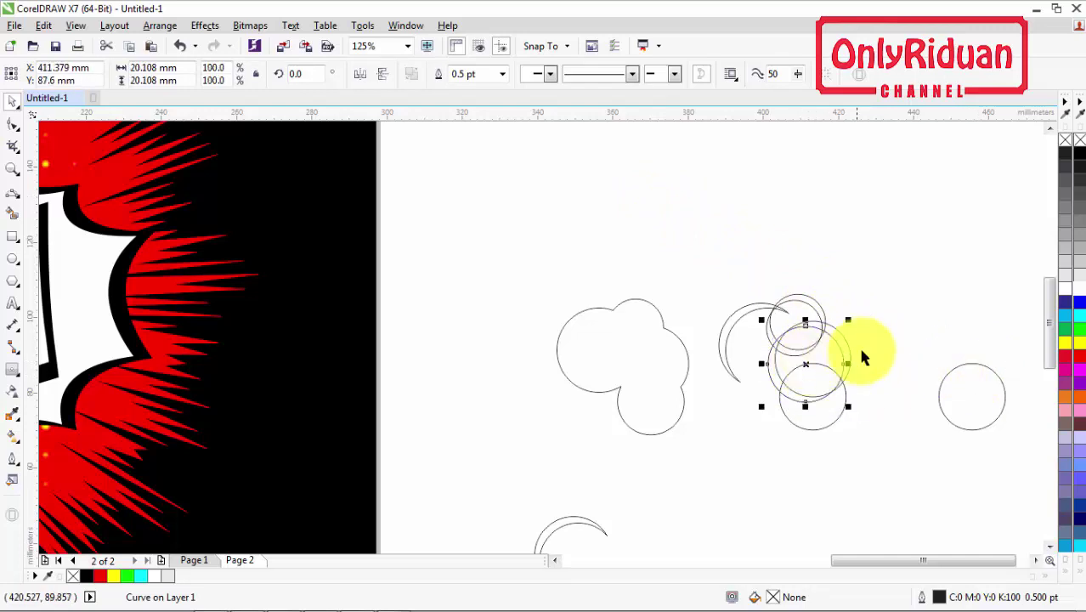
{"action": "key", "text": "Right"}
{"action": "key", "text": "Right"}
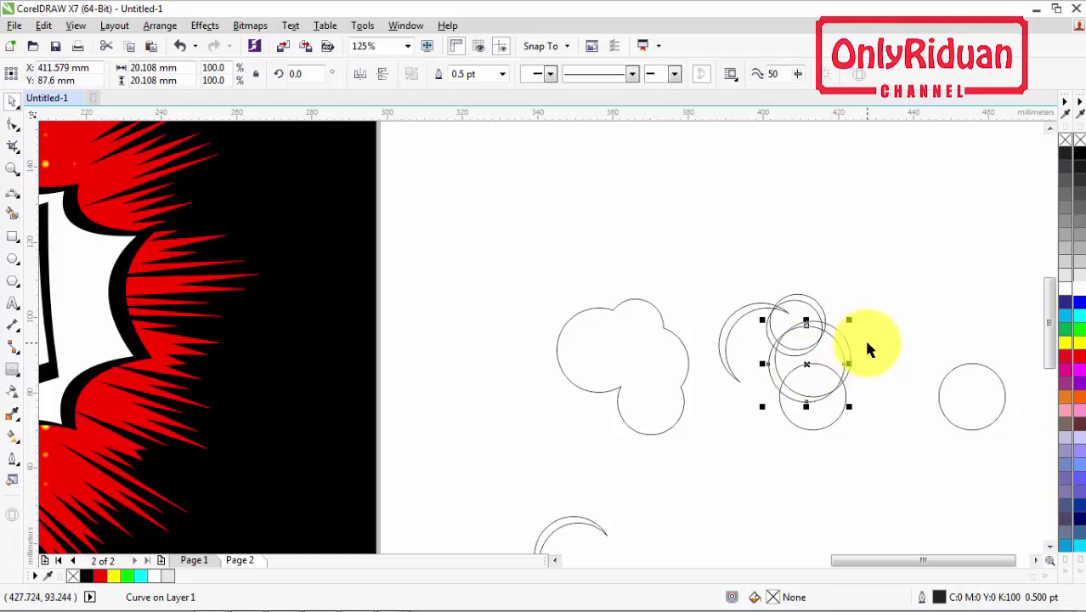
{"action": "key", "text": "Up"}
{"action": "key", "text": "Up"}
{"action": "key", "text": "Up"}
{"action": "key", "text": "Right"}
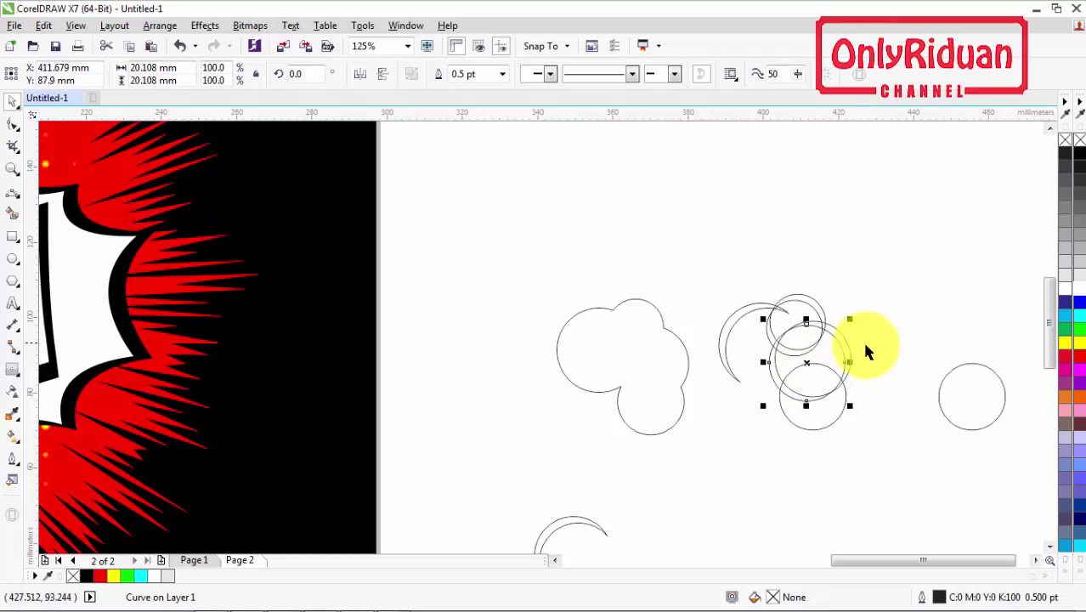
Move the remaining 17.7 mm circle onto the second cluster's lowest circle and nudge it to sit slightly up and to the left
{"action": "left_click_drag", "start_coordinate": [963, 396], "coordinate": [807, 391]}
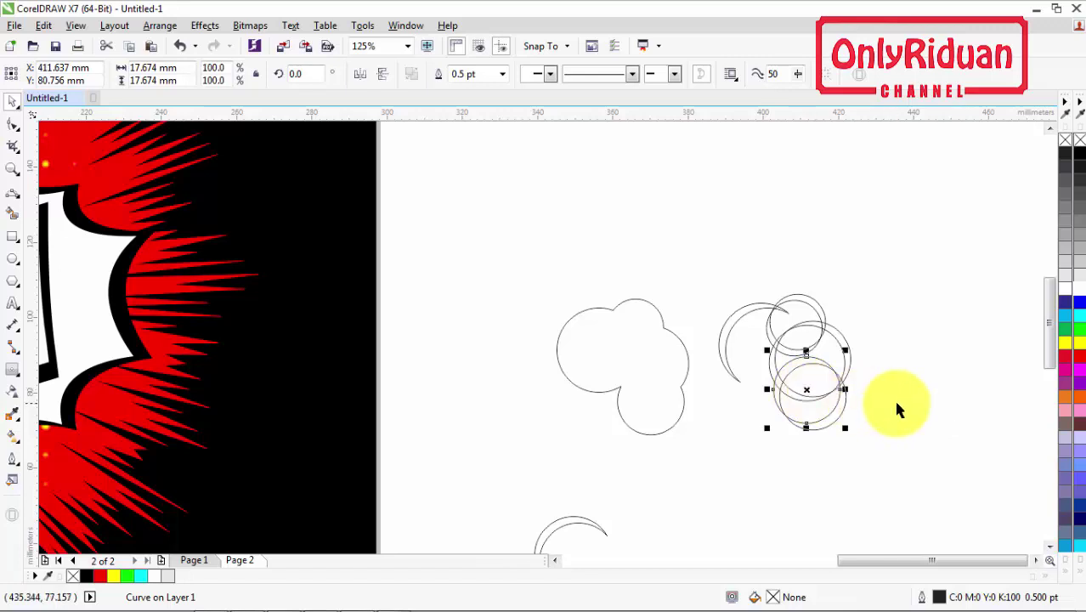
{"action": "key", "text": "Right"}
{"action": "key", "text": "Right"}
{"action": "key", "text": "Down"}
{"action": "key", "text": "Down"}
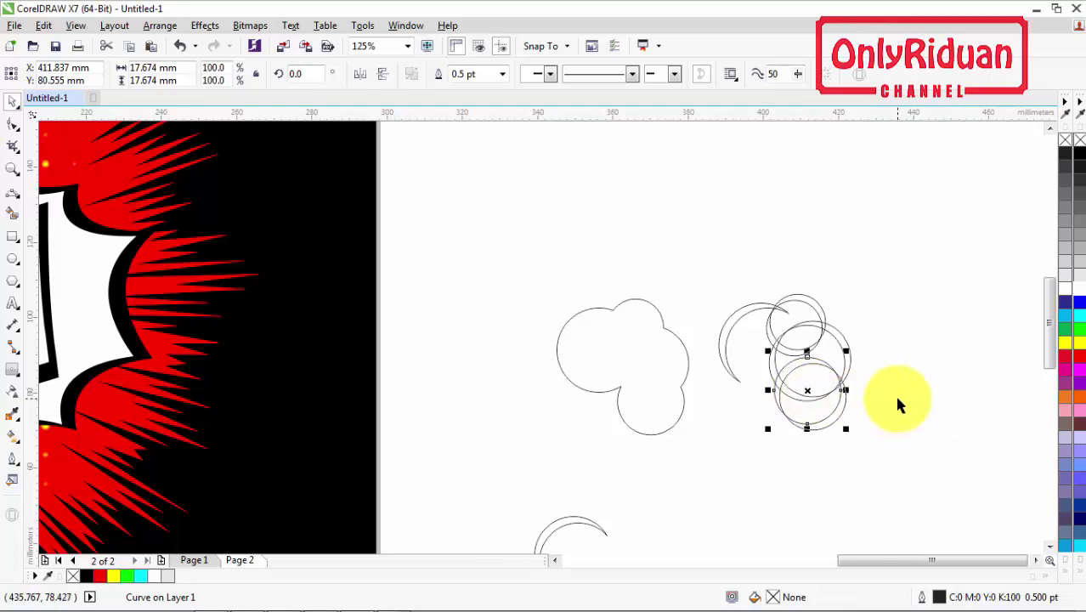
{"action": "left_click", "coordinate": [880, 370]}
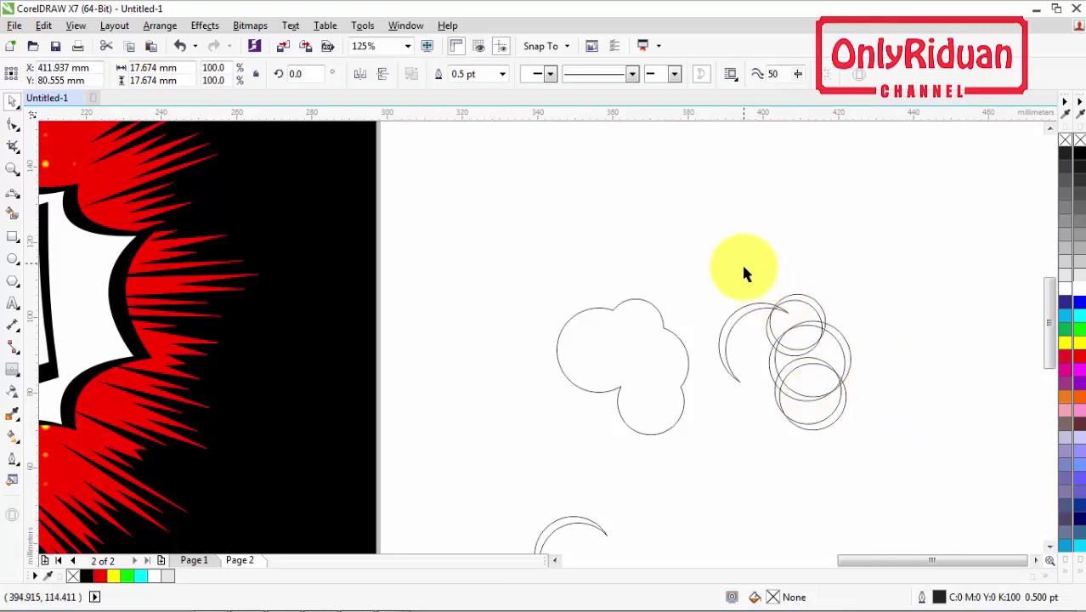
Draw a circle about 13.8 mm wide above the welded cloud and copy it into three overlapping pairs
{"action": "left_click_drag", "start_coordinate": [744, 272], "coordinate": [832, 358]}
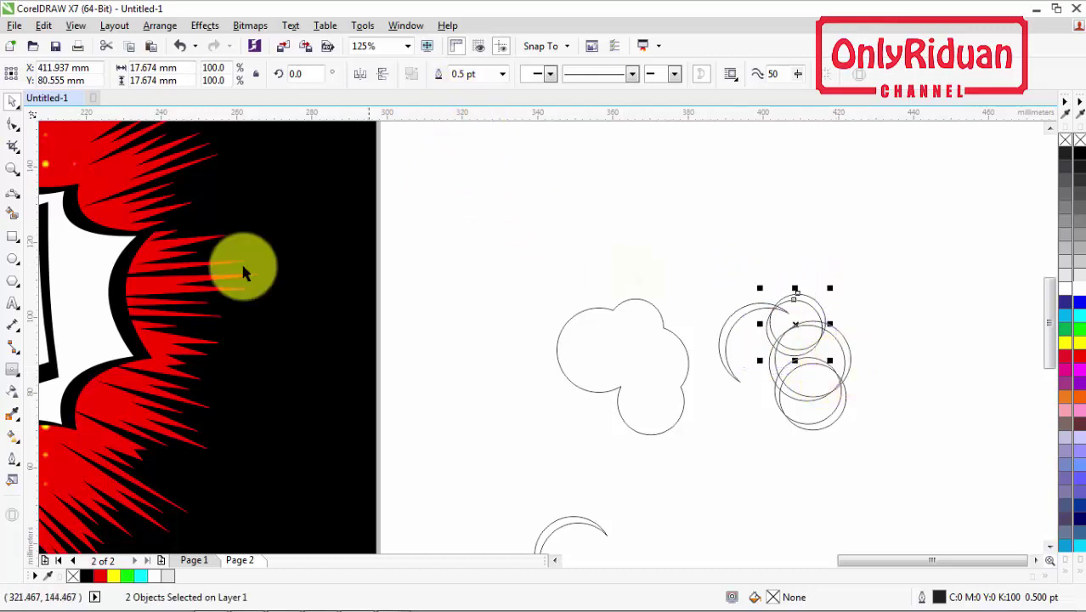
{"action": "left_click", "coordinate": [12, 258]}
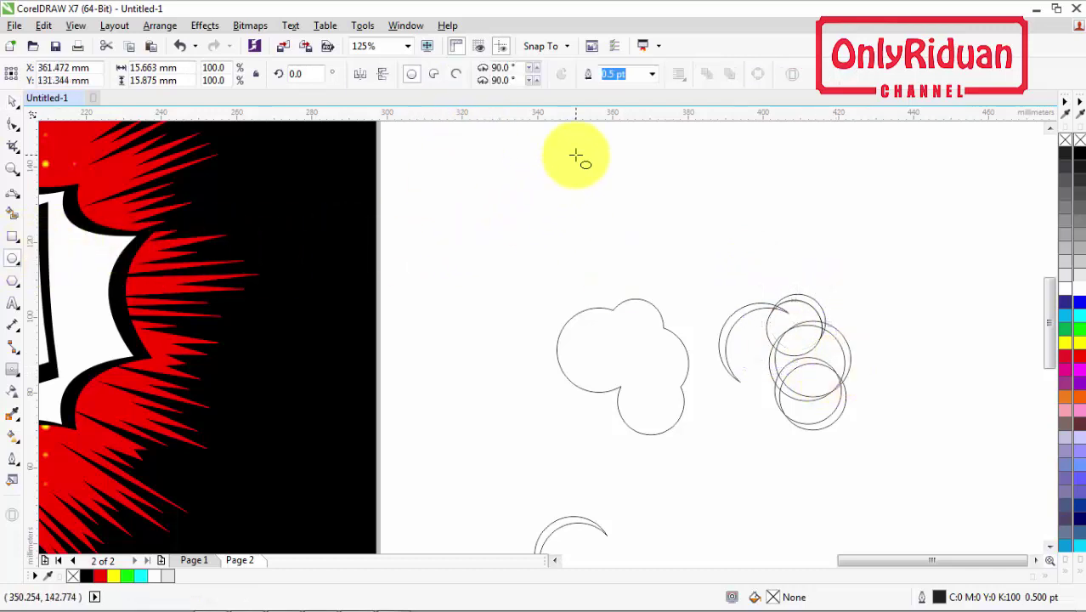
{"action": "left_click_drag", "start_coordinate": [575, 156], "coordinate": [626, 206]}
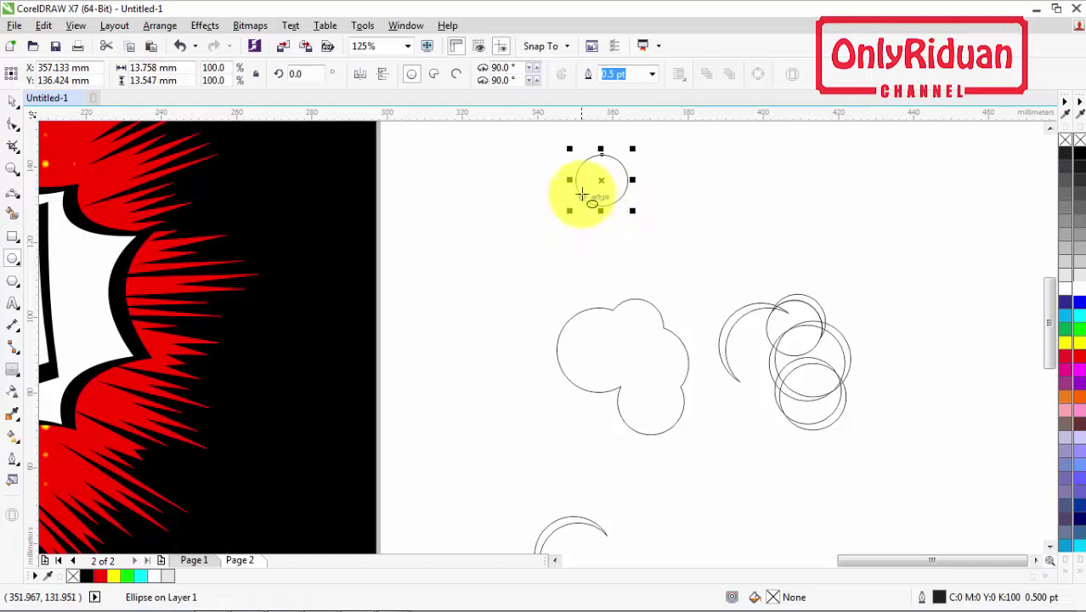
{"action": "left_click_drag", "start_coordinate": [584, 177], "coordinate": [854, 185]}
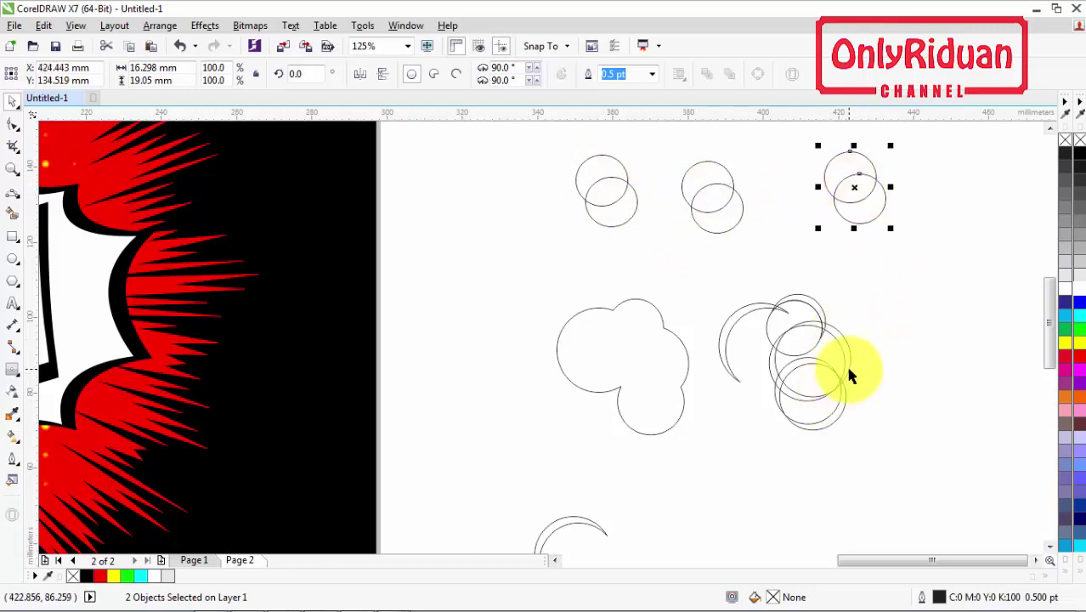
Trim the topmost small circle with its offset copy and delete the inner circle, leaving a crescent
{"action": "left_click", "coordinate": [767, 334]}
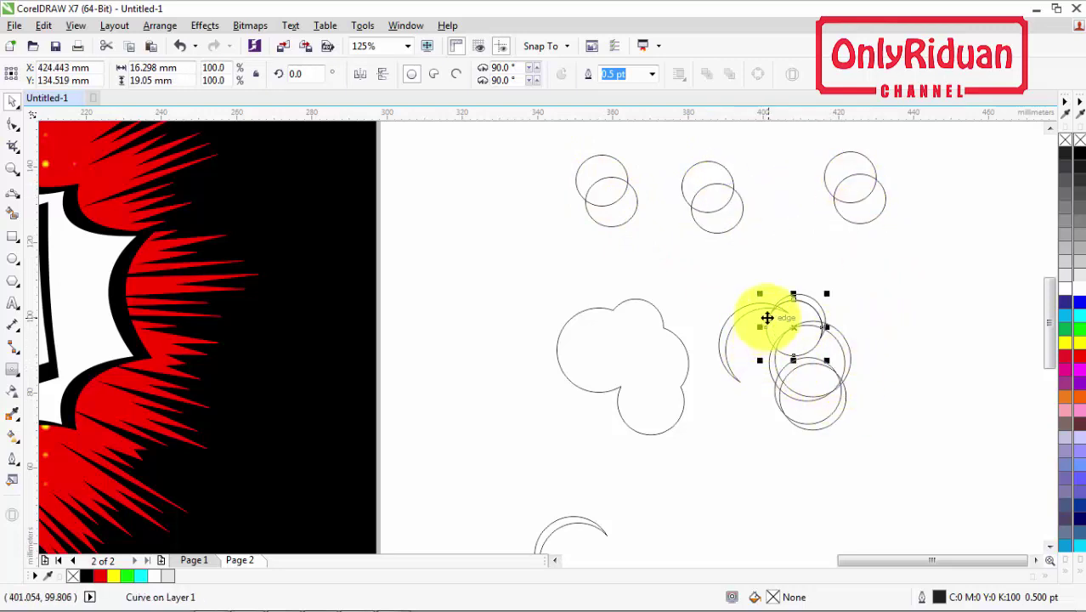
{"action": "left_click", "coordinate": [680, 283]}
Convert the first helper circle pair above the welded cloud to curves
{"action": "left_click_drag", "start_coordinate": [668, 244], "coordinate": [670, 244]}
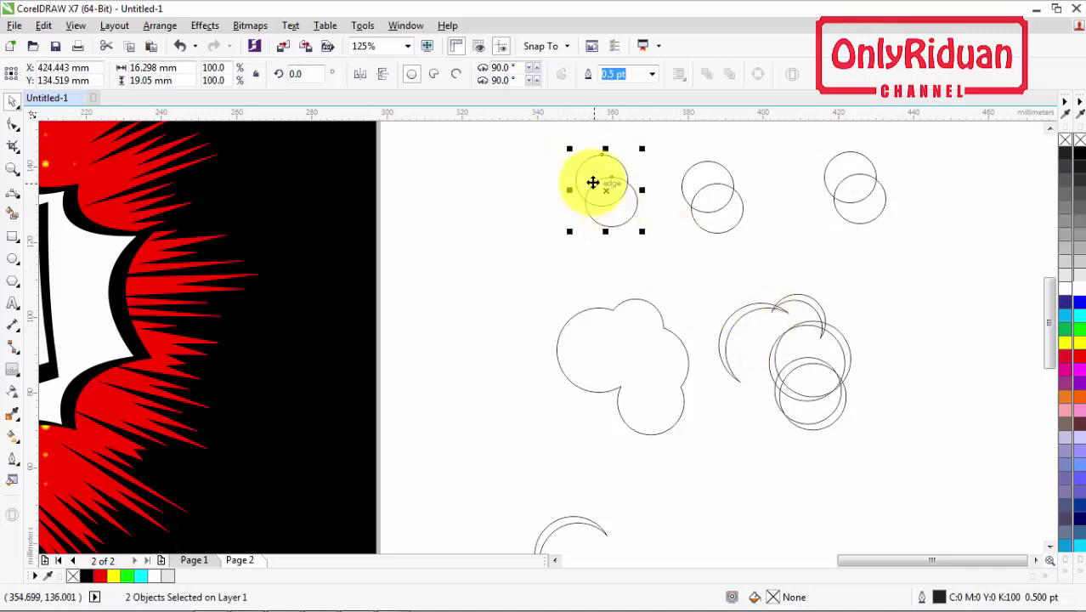
{"action": "right_click", "coordinate": [594, 182]}
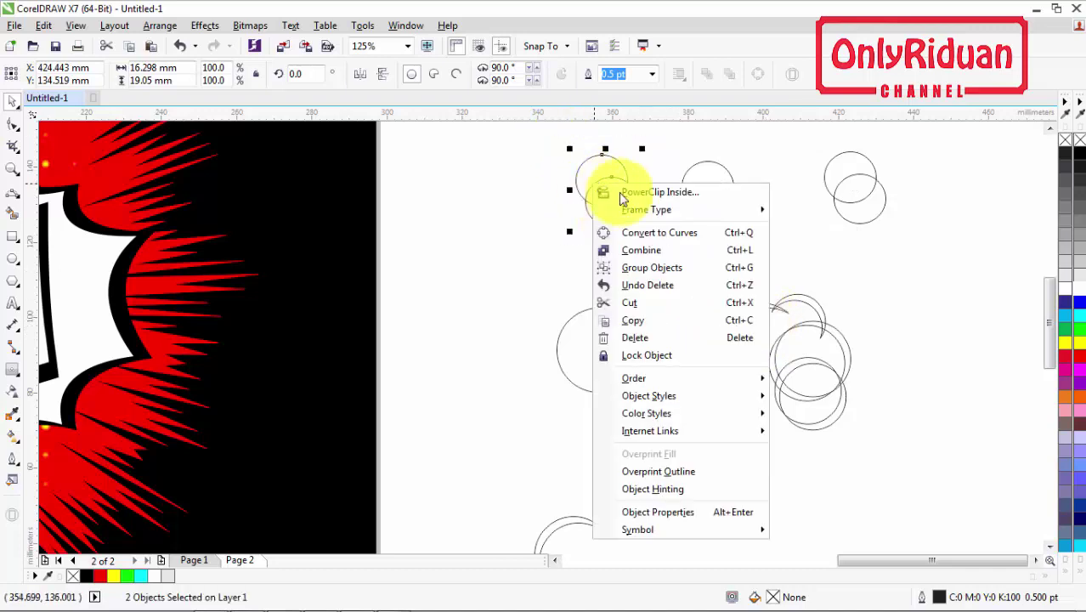
{"action": "left_click", "coordinate": [640, 232]}
Trim the second cluster's large middle circle with its offset copy and delete the inner circle, leaving a crescent
{"action": "left_click_drag", "start_coordinate": [866, 398], "coordinate": [762, 321]}
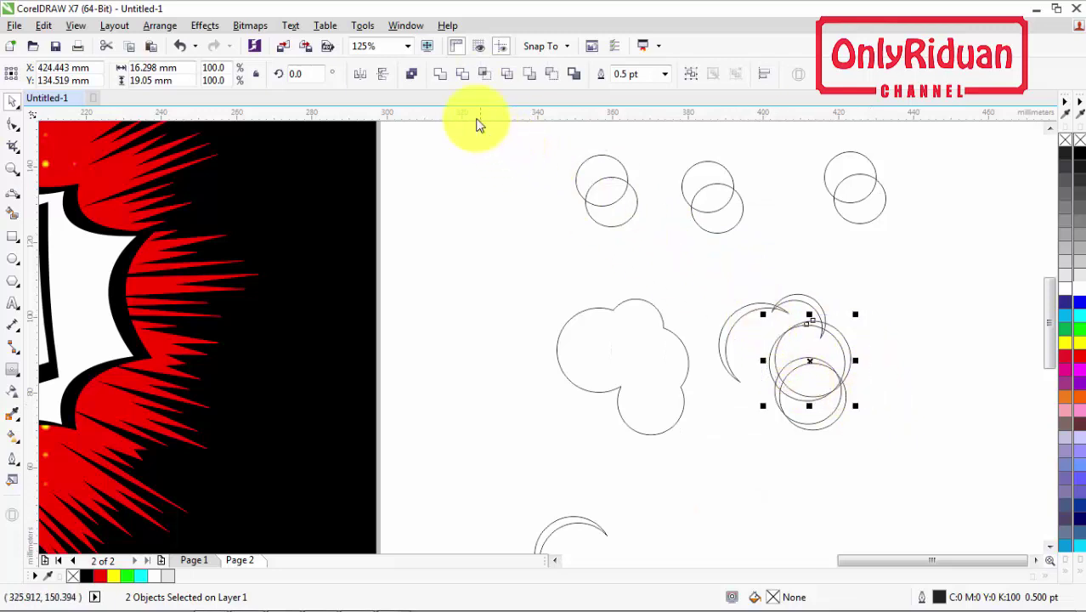
{"action": "left_click", "coordinate": [460, 73]}
{"action": "left_click", "coordinate": [765, 387]}
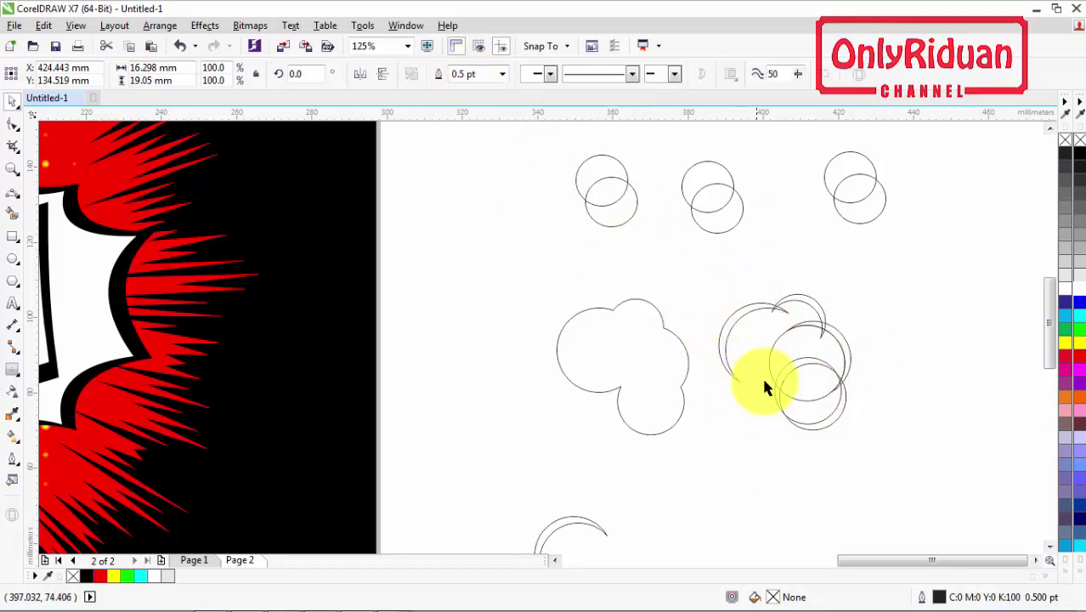
{"action": "left_click", "coordinate": [766, 357]}
{"action": "left_click", "coordinate": [769, 355]}
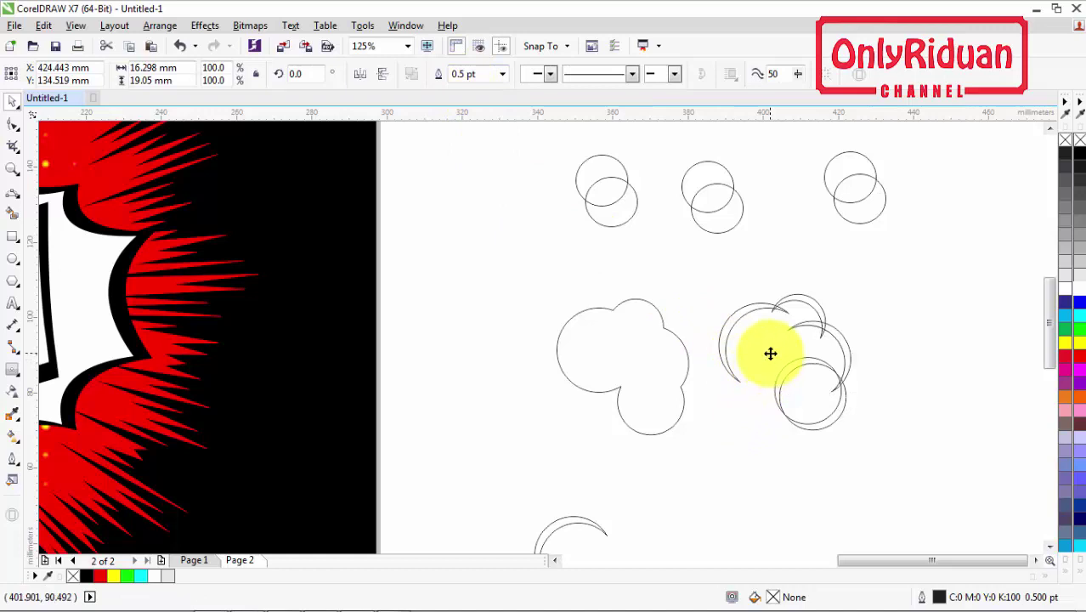
Convert the middle helper circle pair above the clusters to curves
{"action": "left_click_drag", "start_coordinate": [669, 143], "coordinate": [753, 249]}
{"action": "right_click", "coordinate": [716, 204]}
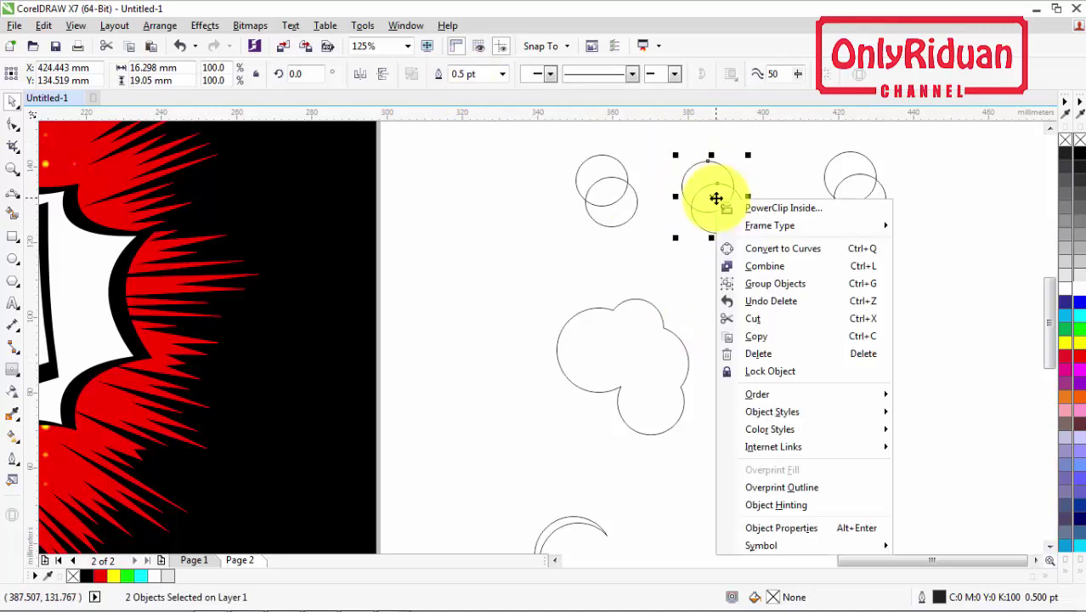
{"action": "left_click", "coordinate": [737, 252]}
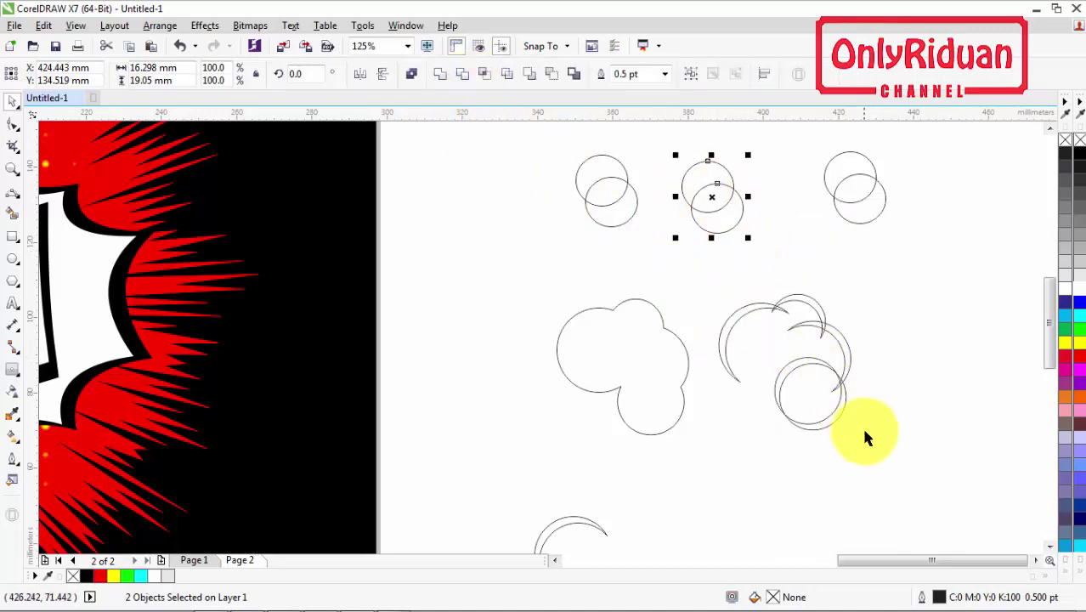
Trim the second cluster's lowest circle with its offset copy and delete the leftover circle, leaving a crescent
{"action": "left_click_drag", "start_coordinate": [876, 459], "coordinate": [760, 355]}
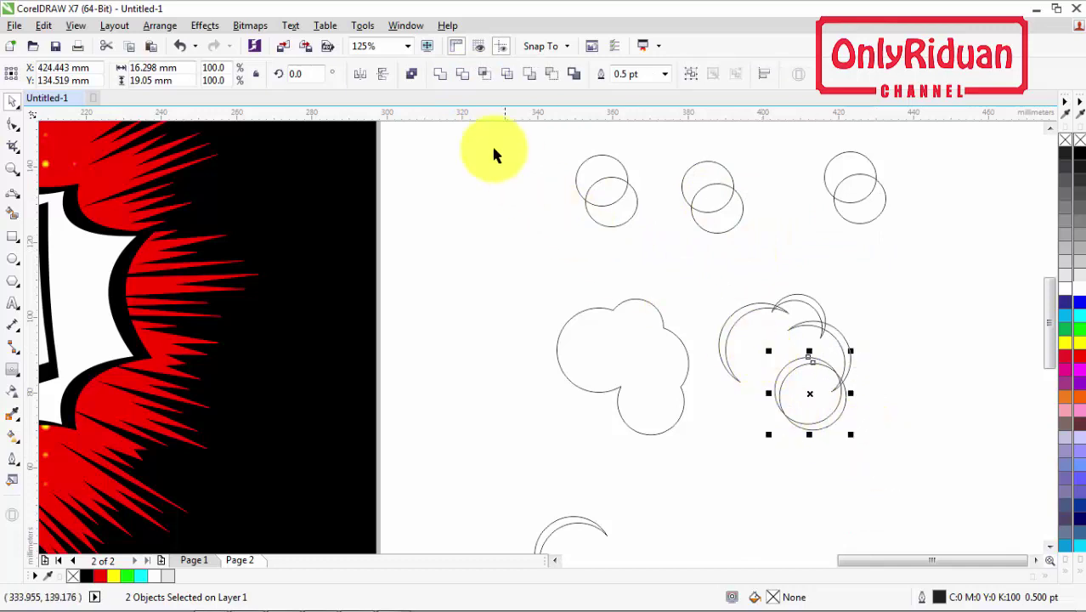
{"action": "left_click", "coordinate": [463, 75]}
{"action": "left_click", "coordinate": [801, 354]}
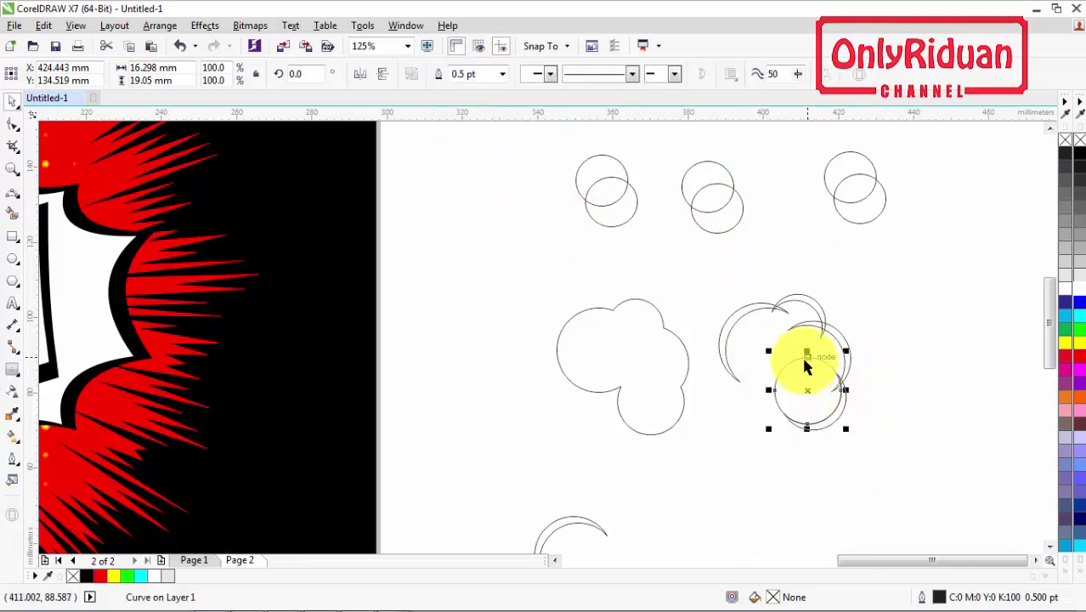
{"action": "key", "text": "Delete"}
Select the four crescents of the second cluster and fill them with black
{"action": "left_click_drag", "start_coordinate": [926, 464], "coordinate": [702, 281]}
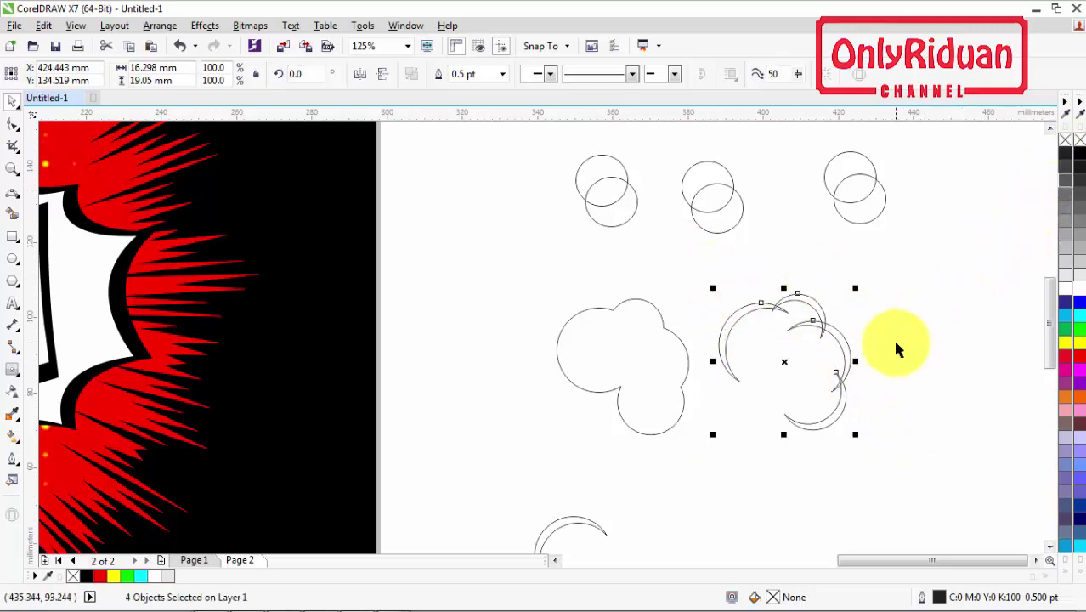
{"action": "left_click_drag", "start_coordinate": [902, 470], "coordinate": [693, 283]}
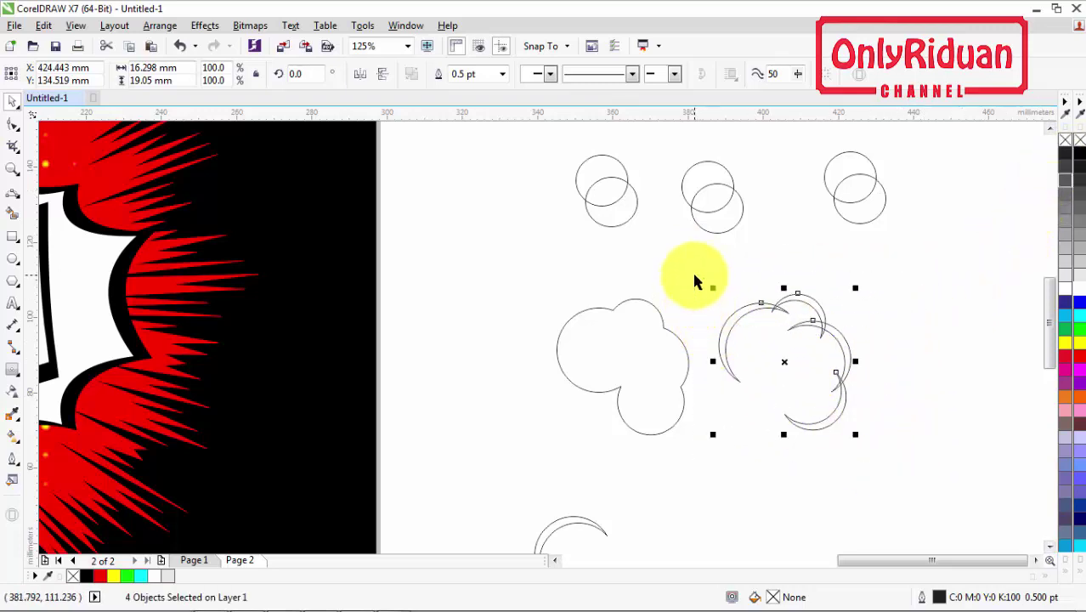
{"action": "left_click", "coordinate": [1080, 153]}
{"action": "left_click", "coordinate": [915, 307]}
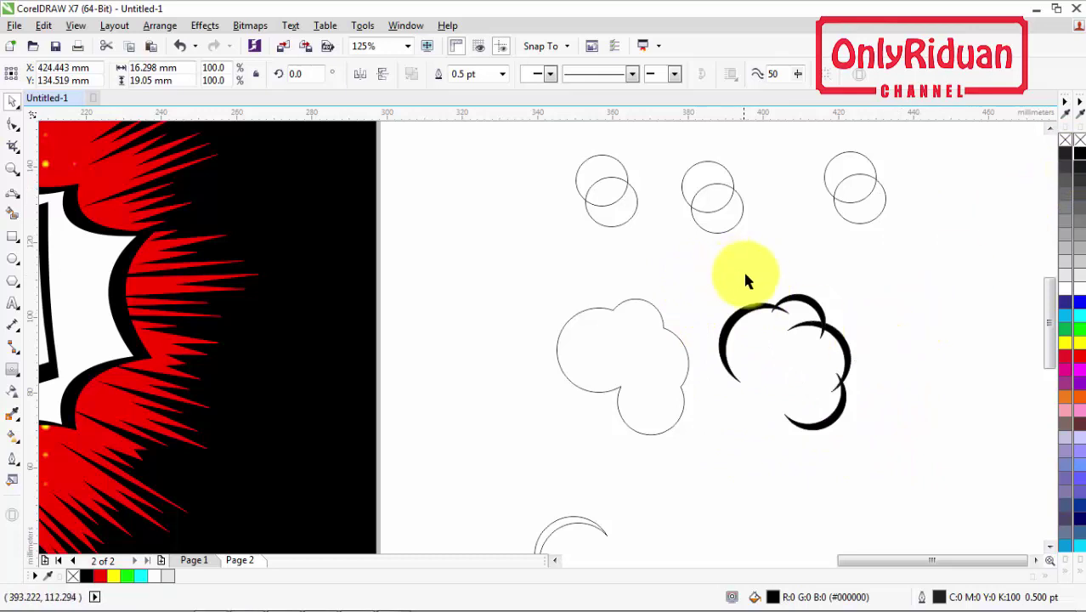
Move the four black crescents onto the welded cloud and nudge them slightly right and down to match its outline
{"action": "left_click_drag", "start_coordinate": [889, 473], "coordinate": [695, 283]}
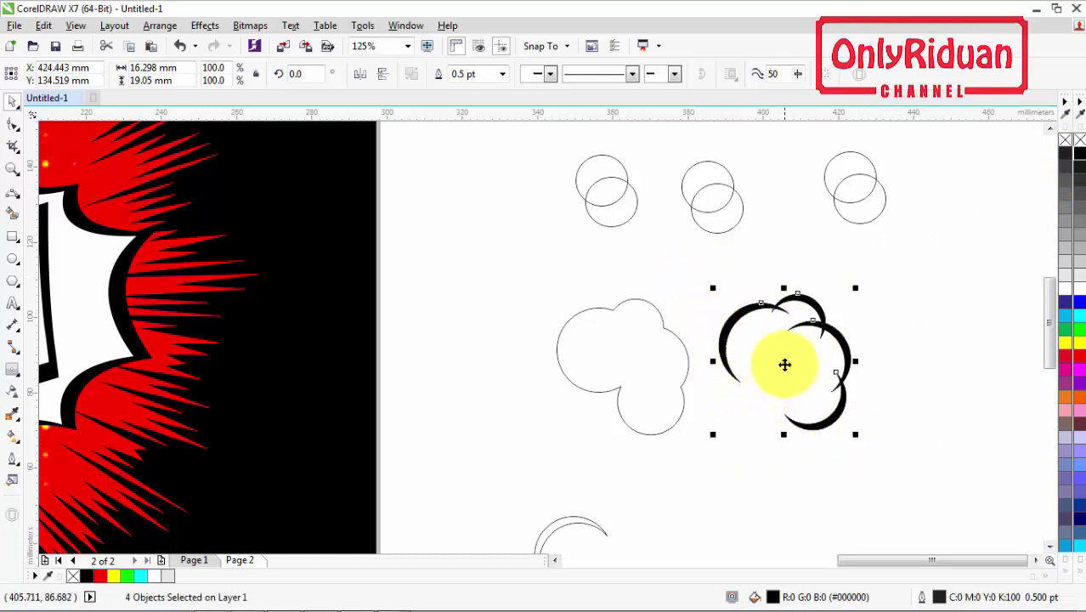
{"action": "left_click", "coordinate": [784, 364]}
{"action": "left_click_drag", "start_coordinate": [906, 467], "coordinate": [691, 289]}
{"action": "left_click_drag", "start_coordinate": [783, 362], "coordinate": [625, 365]}
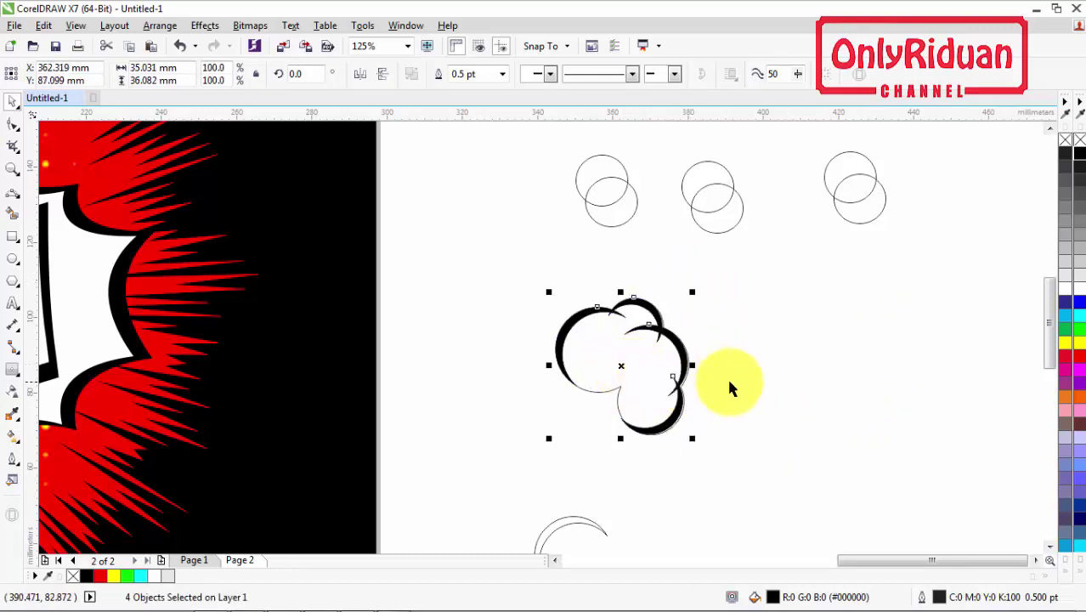
{"action": "key", "text": "Right"}
{"action": "key", "text": "Right"}
{"action": "key", "text": "Right"}
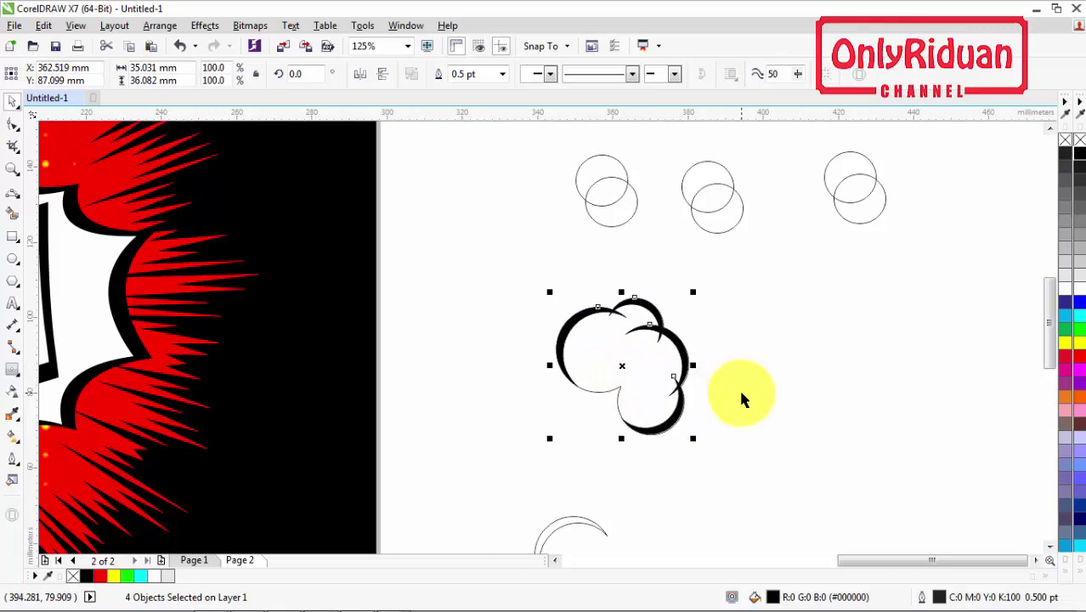
{"action": "key", "text": "Down"}
{"action": "key", "text": "Down"}
{"action": "key", "text": "Down"}
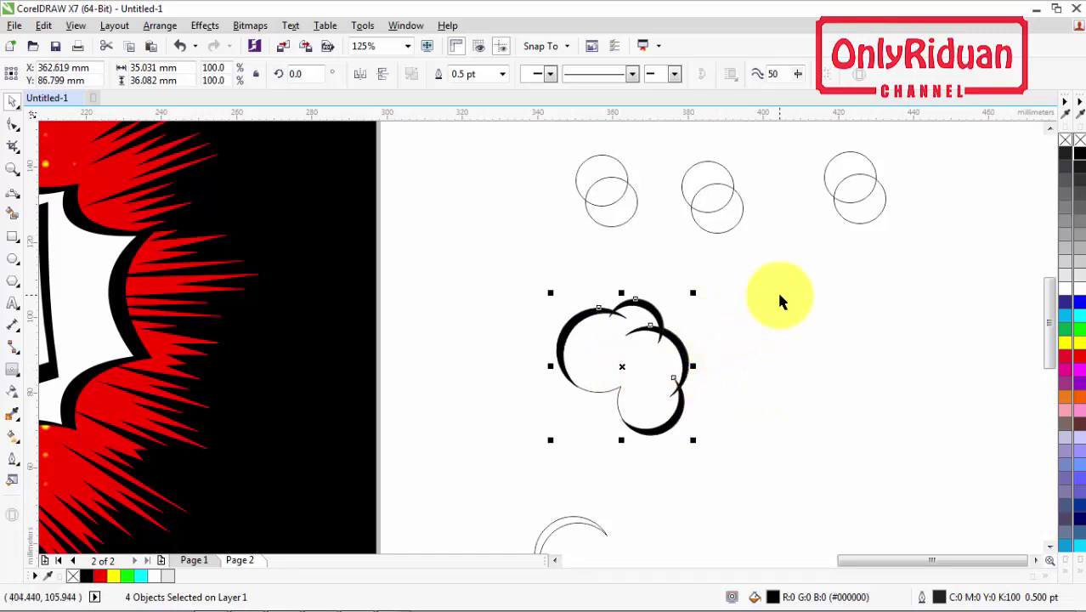
Delete the helper circle pairs and the leftover outlines below the cloud, and move the shaded cloud onto the burst's upper-right edge
{"action": "scroll", "coordinate": [780, 301], "scroll_direction": "down", "scroll_amount": 5}
{"action": "left_click_drag", "start_coordinate": [840, 302], "coordinate": [712, 232]}
{"action": "key", "text": "Delete"}
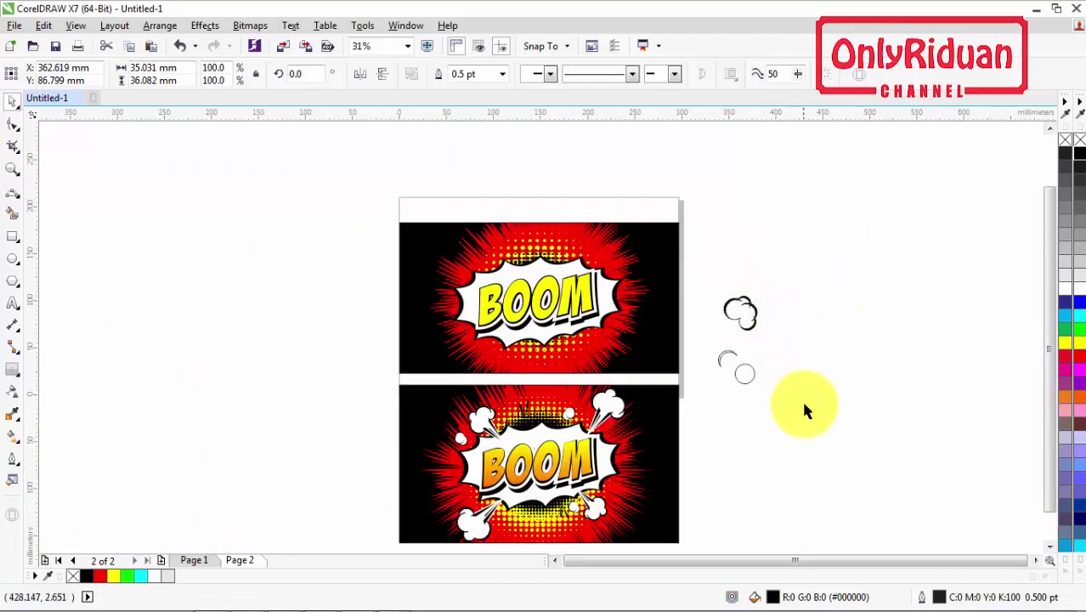
{"action": "left_click_drag", "start_coordinate": [806, 430], "coordinate": [609, 240]}
{"action": "key", "text": "Delete"}
Select the welded cloud shape on the burst and fill it with white
{"action": "scroll", "coordinate": [606, 238], "scroll_direction": "up", "scroll_amount": 5}
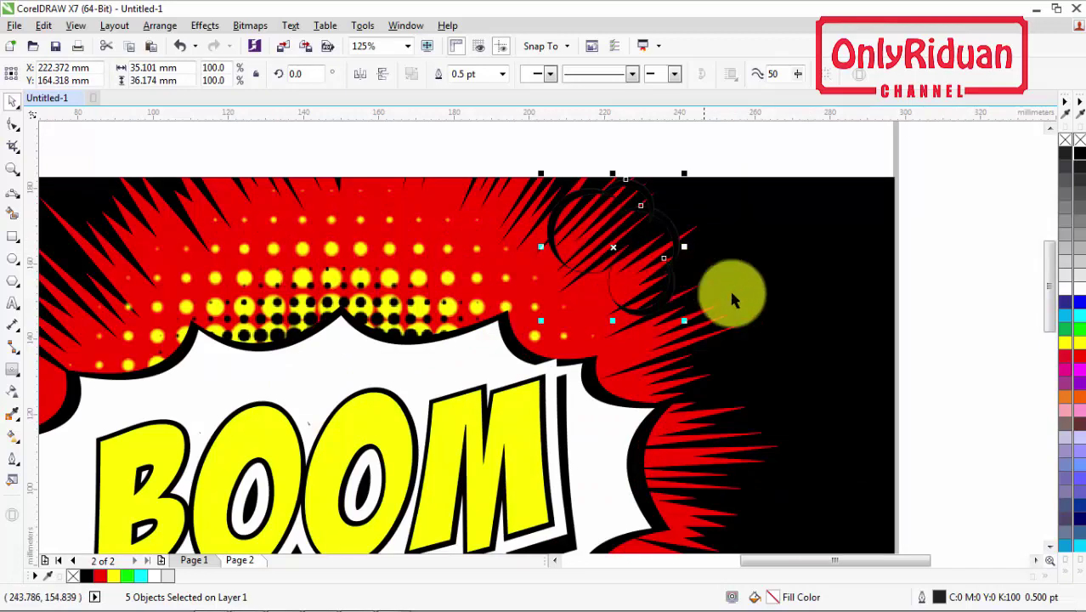
{"action": "left_click", "coordinate": [959, 280]}
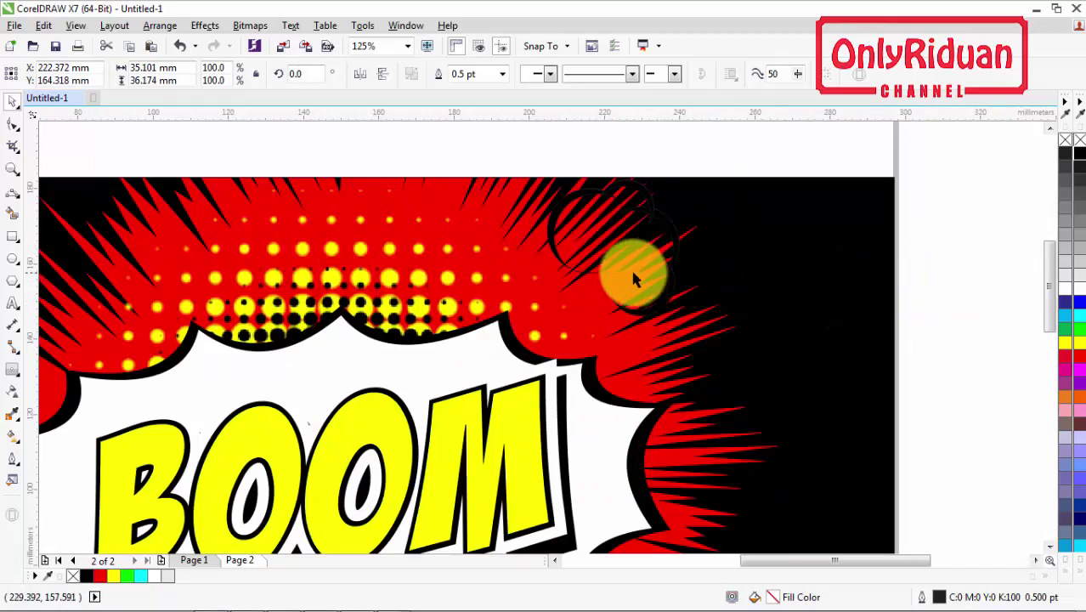
{"action": "left_click", "coordinate": [595, 269]}
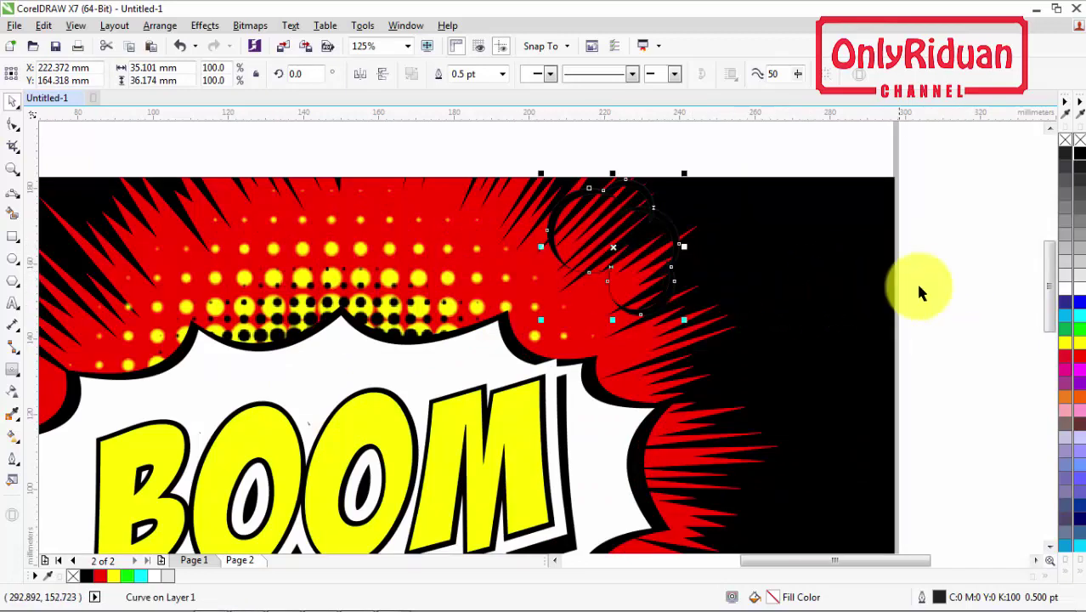
{"action": "left_click", "coordinate": [1066, 289]}
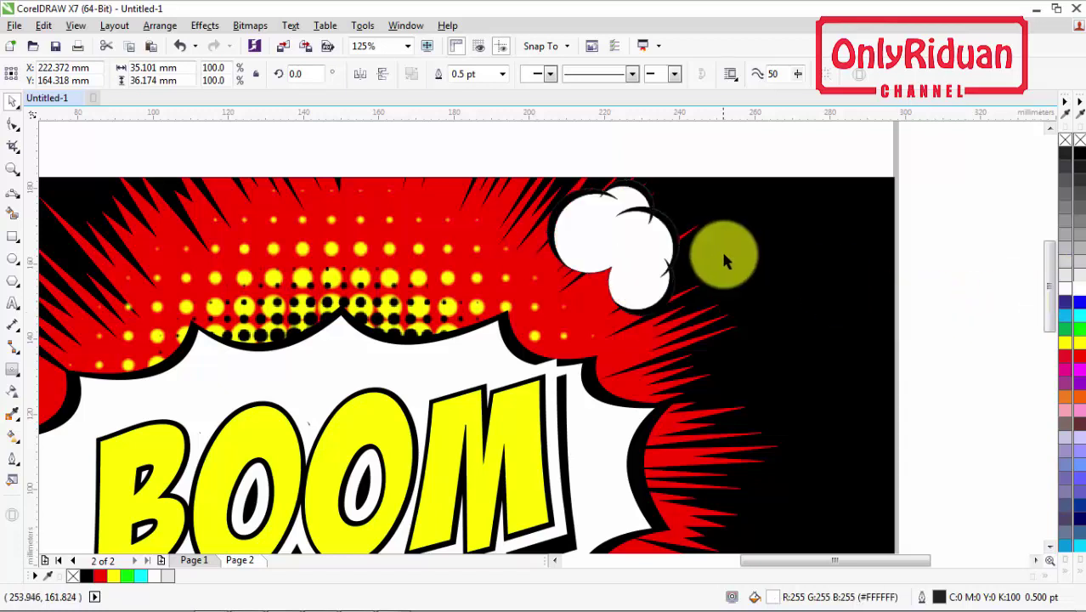
Select the four shading crescents on the white cloud and set their outline colour to black (R:0 G:0 B:0)
{"action": "left_click", "coordinate": [595, 212]}
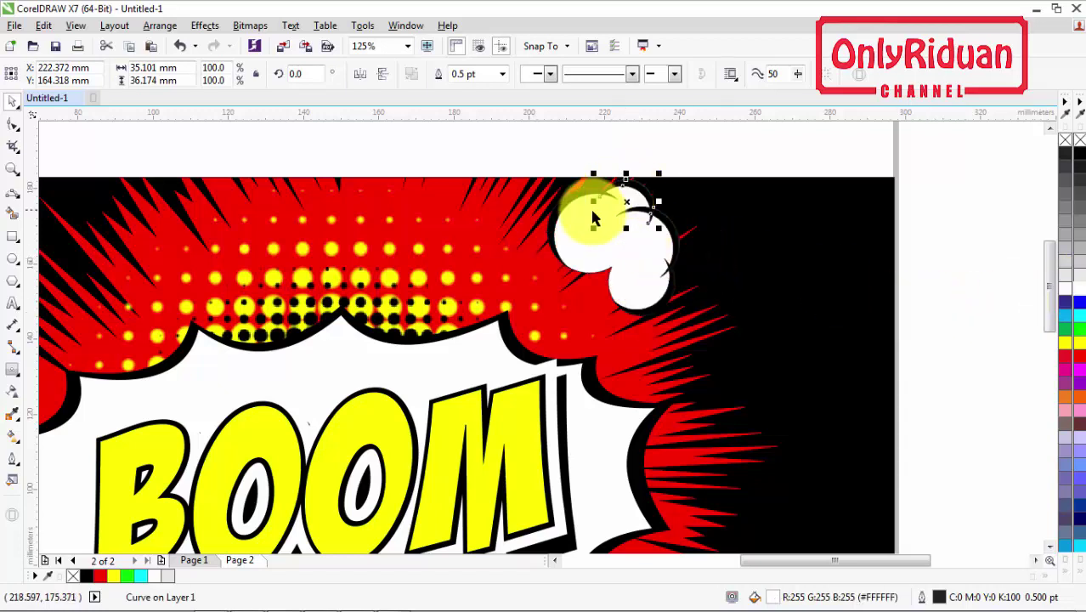
{"action": "scroll", "coordinate": [592, 222], "scroll_direction": "up", "scroll_amount": 1}
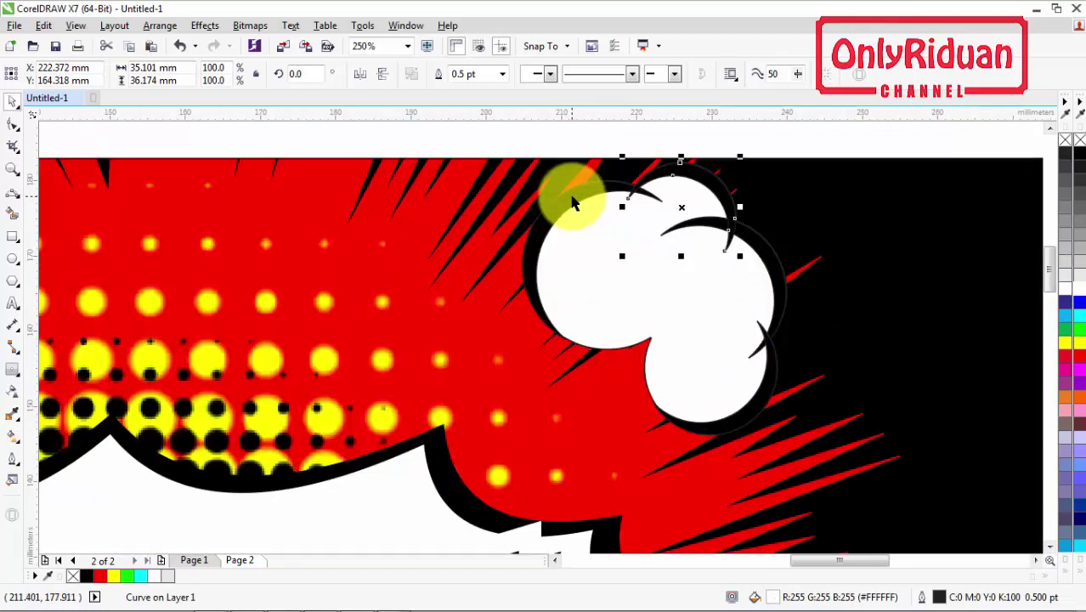
{"action": "scroll", "coordinate": [574, 202], "scroll_direction": "down", "scroll_amount": 1}
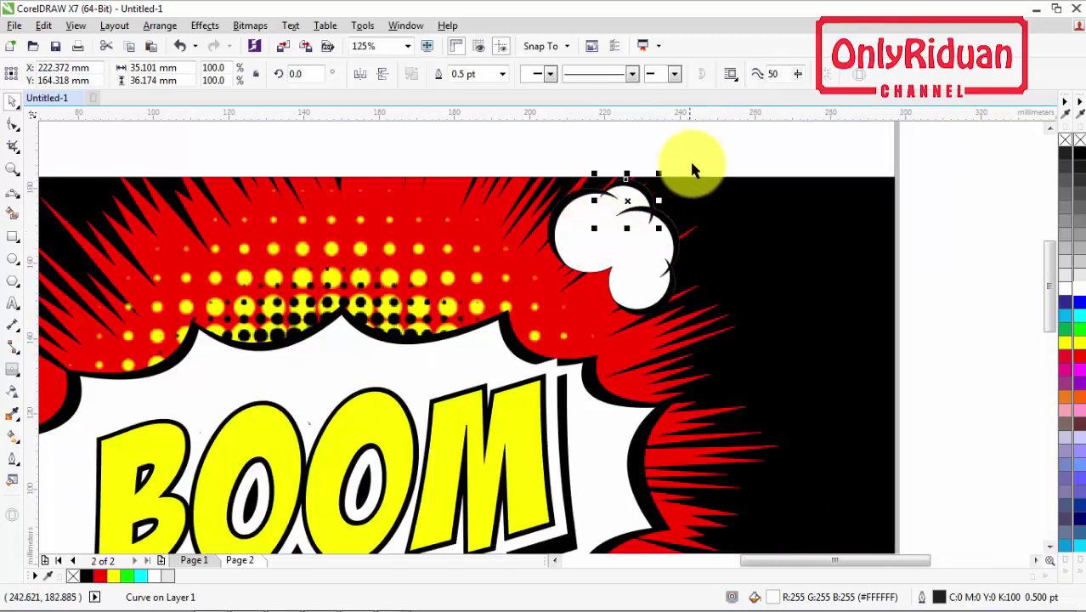
{"action": "left_click", "coordinate": [583, 194]}
{"action": "left_click", "coordinate": [665, 204], "text": "shift"}
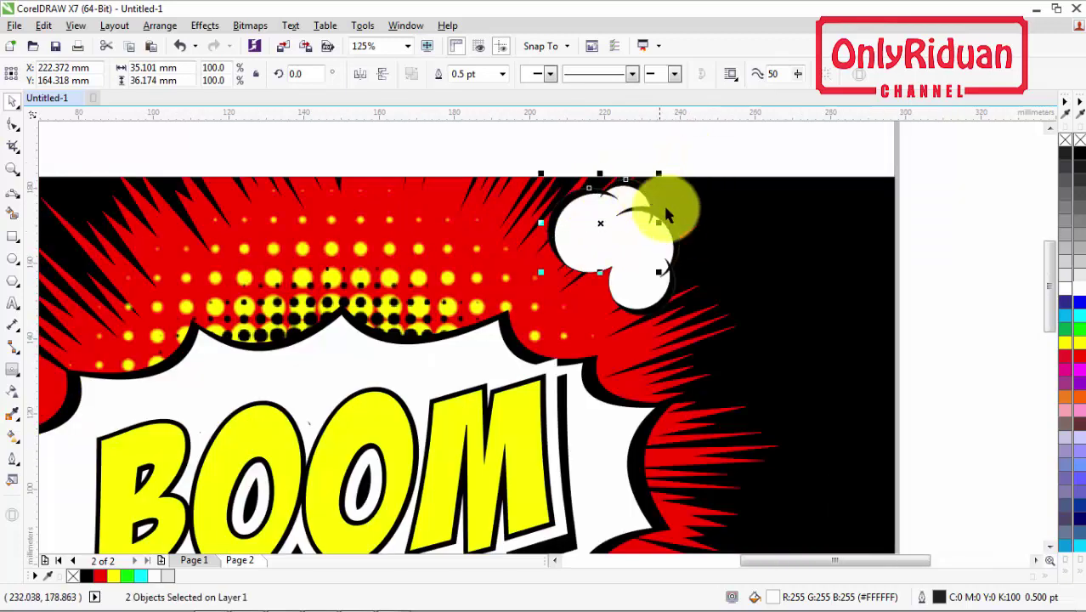
{"action": "left_click", "coordinate": [671, 222], "text": "shift"}
{"action": "left_click", "coordinate": [667, 287], "text": "shift"}
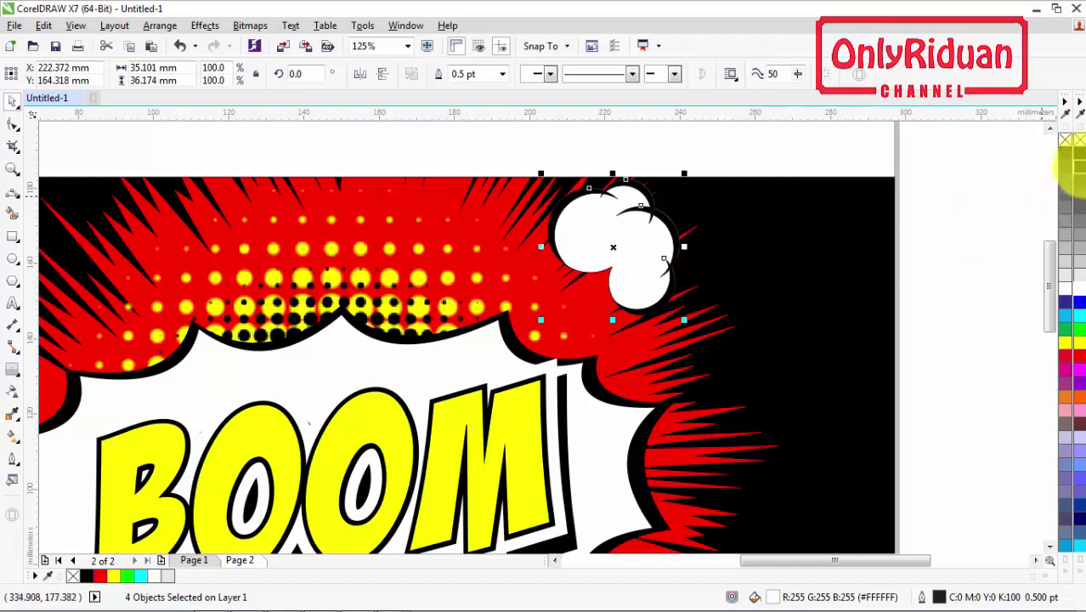
{"action": "left_click", "coordinate": [1079, 154]}
{"action": "left_click", "coordinate": [973, 220]}
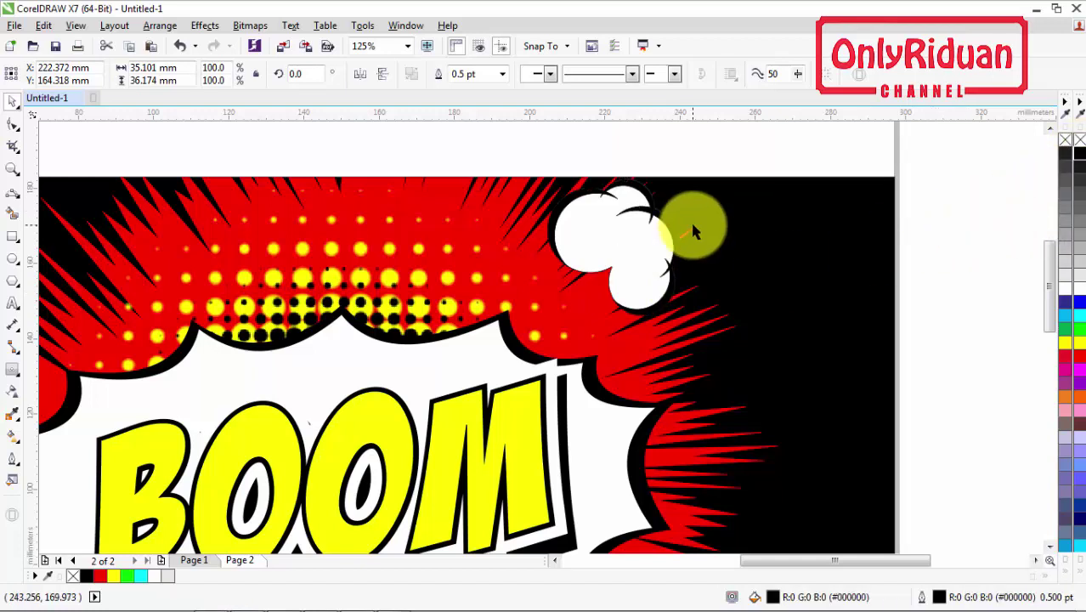
Draw a triangular smoke trail from the burst's upper-right edge into the cloud with the Bézier tool, filled white without an outline
{"action": "scroll", "coordinate": [674, 240], "scroll_direction": "down", "scroll_amount": 2}
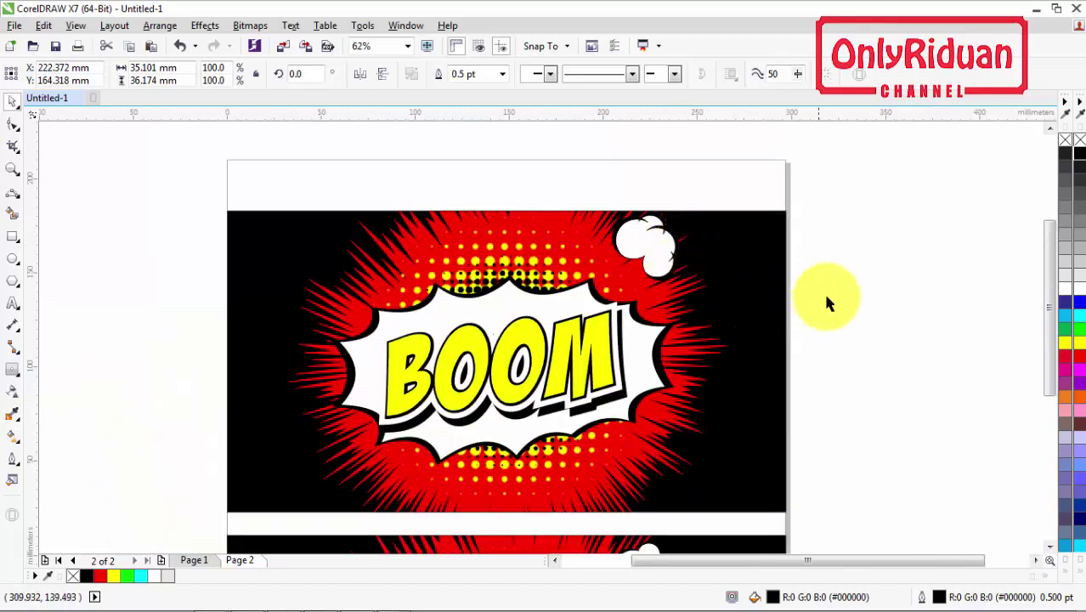
{"action": "scroll", "coordinate": [653, 248], "scroll_direction": "up", "scroll_amount": 2}
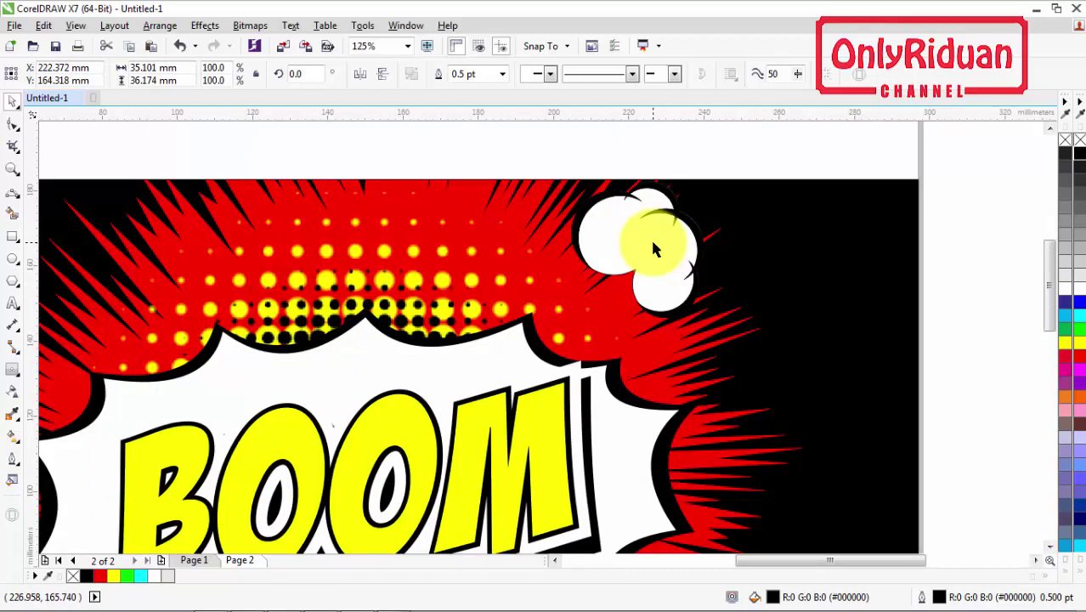
{"action": "left_click", "coordinate": [13, 195]}
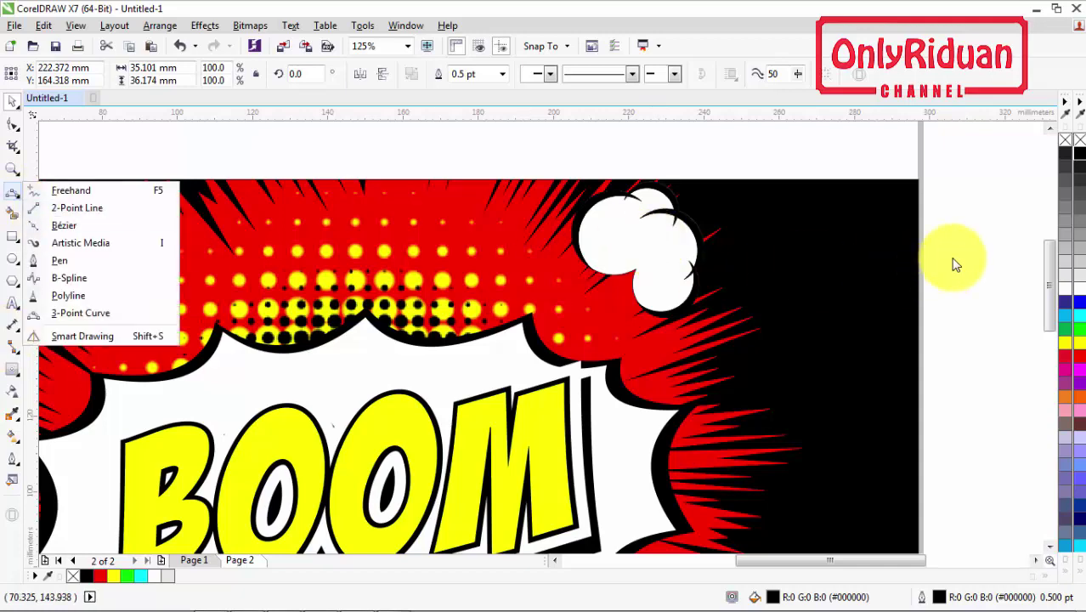
{"action": "left_click_drag", "start_coordinate": [1047, 286], "coordinate": [1066, 388]}
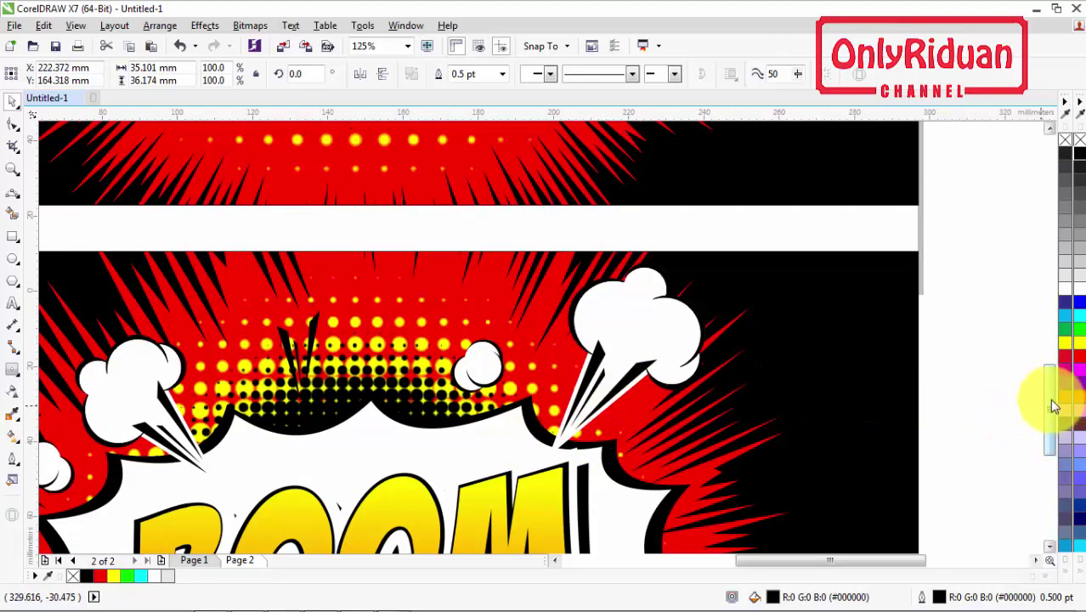
{"action": "left_click_drag", "start_coordinate": [1051, 400], "coordinate": [1051, 275]}
{"action": "left_click", "coordinate": [17, 195]}
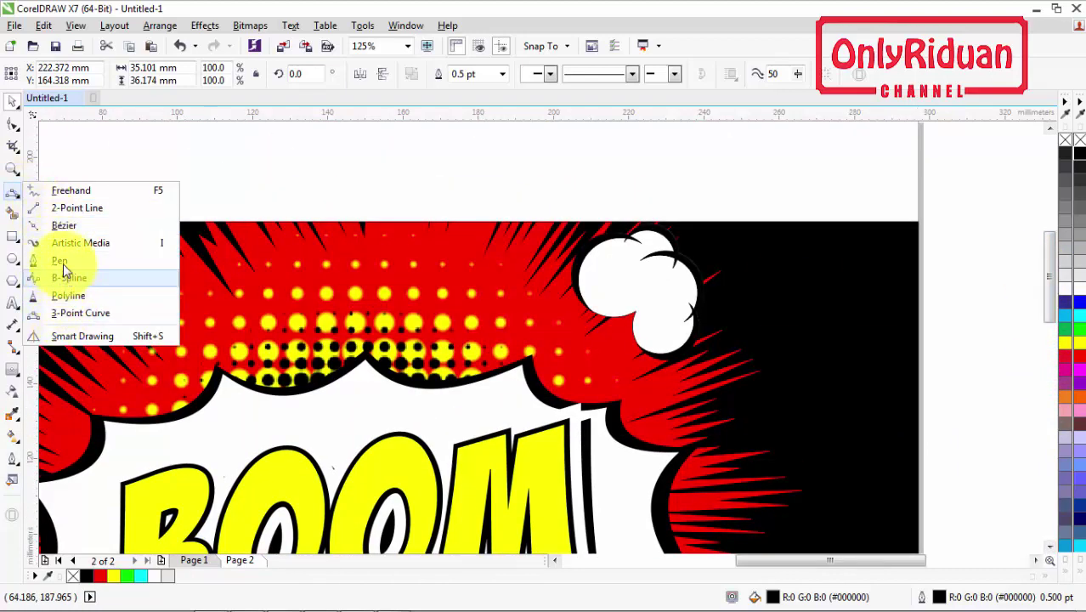
{"action": "left_click", "coordinate": [65, 226]}
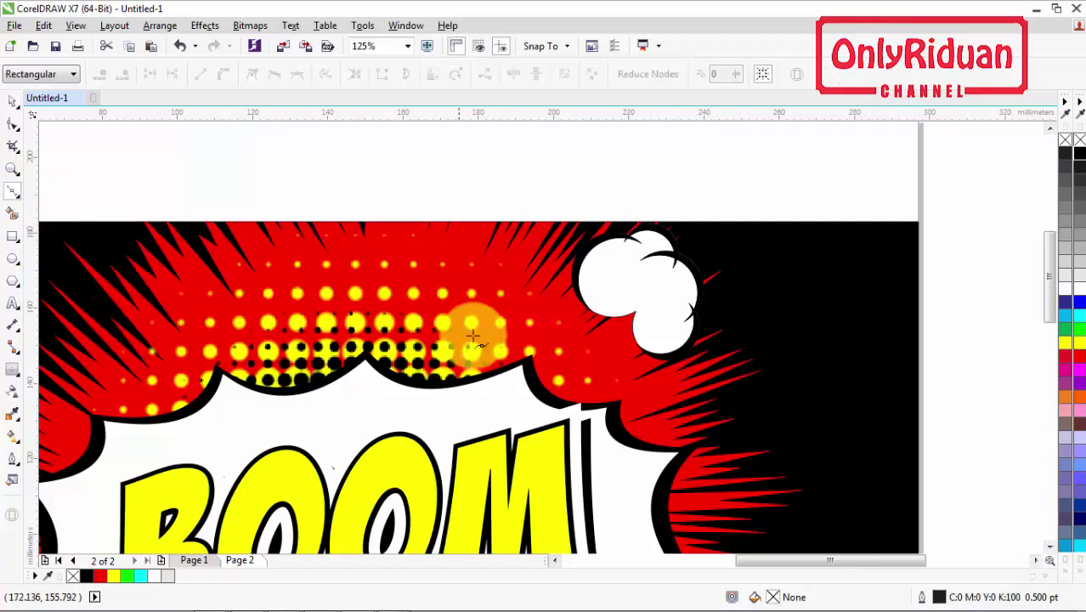
{"action": "left_click", "coordinate": [541, 411]}
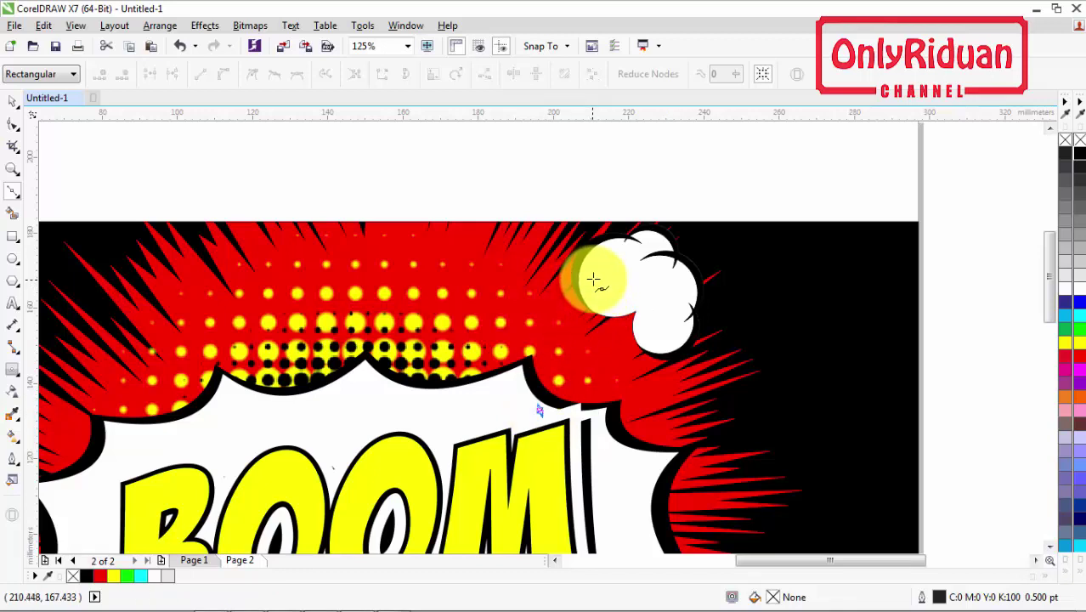
{"action": "left_click", "coordinate": [597, 275]}
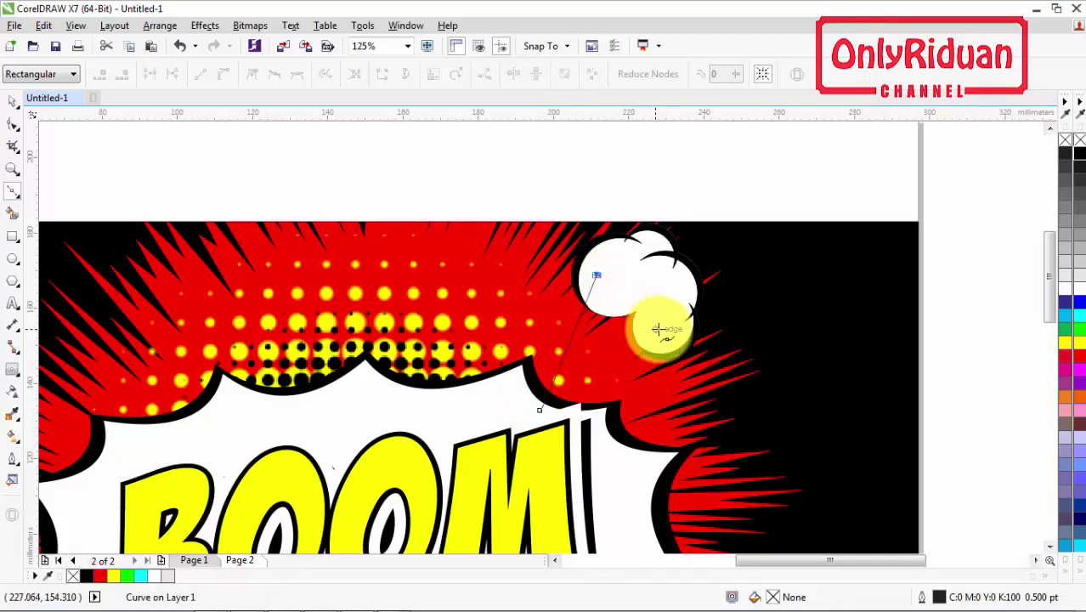
{"action": "left_click_drag", "start_coordinate": [661, 321], "coordinate": [553, 383]}
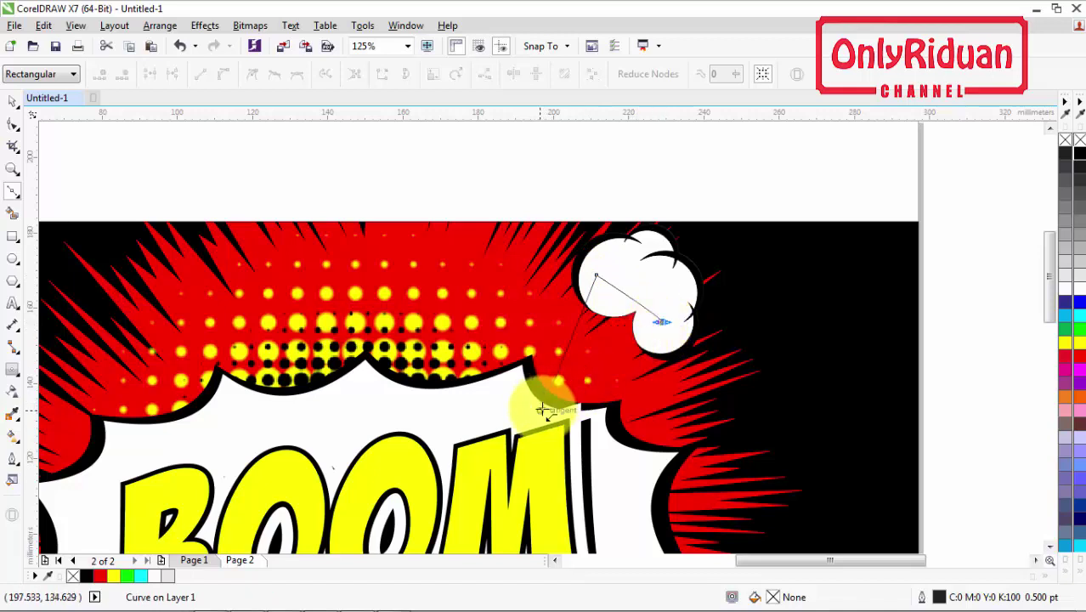
{"action": "left_click", "coordinate": [1081, 294]}
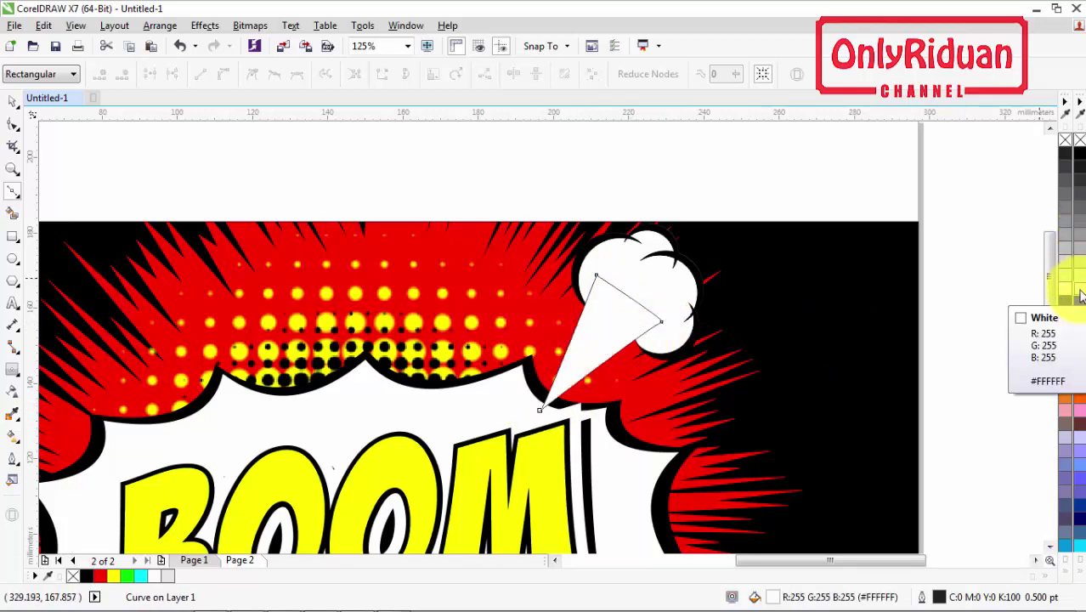
{"action": "right_click", "coordinate": [1065, 140]}
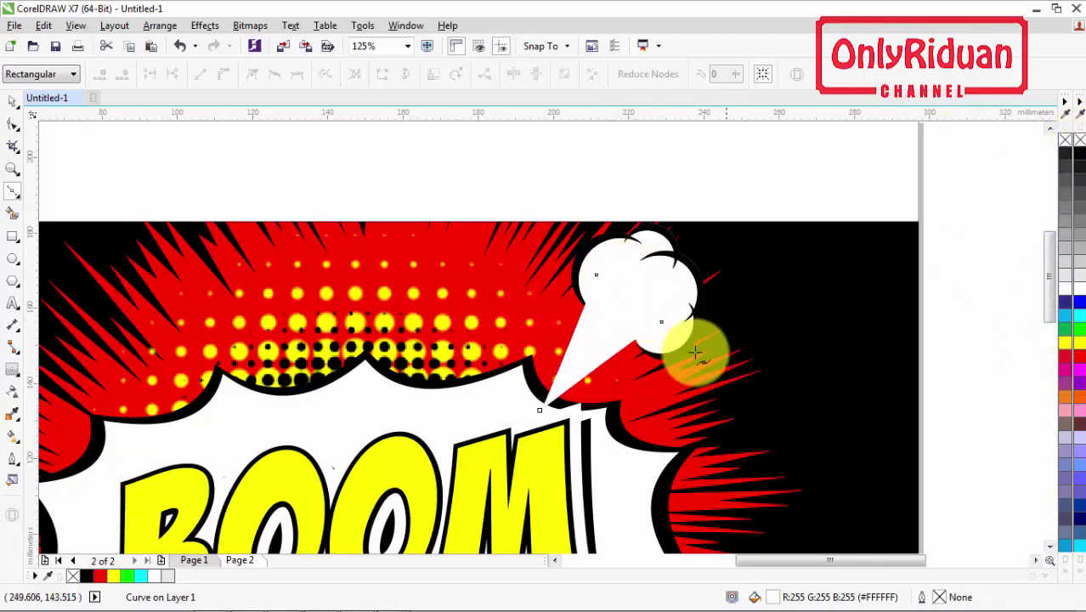
Bring the black shading crescent on the cloud's left lobe in front of the white smoke trail
{"action": "left_click", "coordinate": [14, 102]}
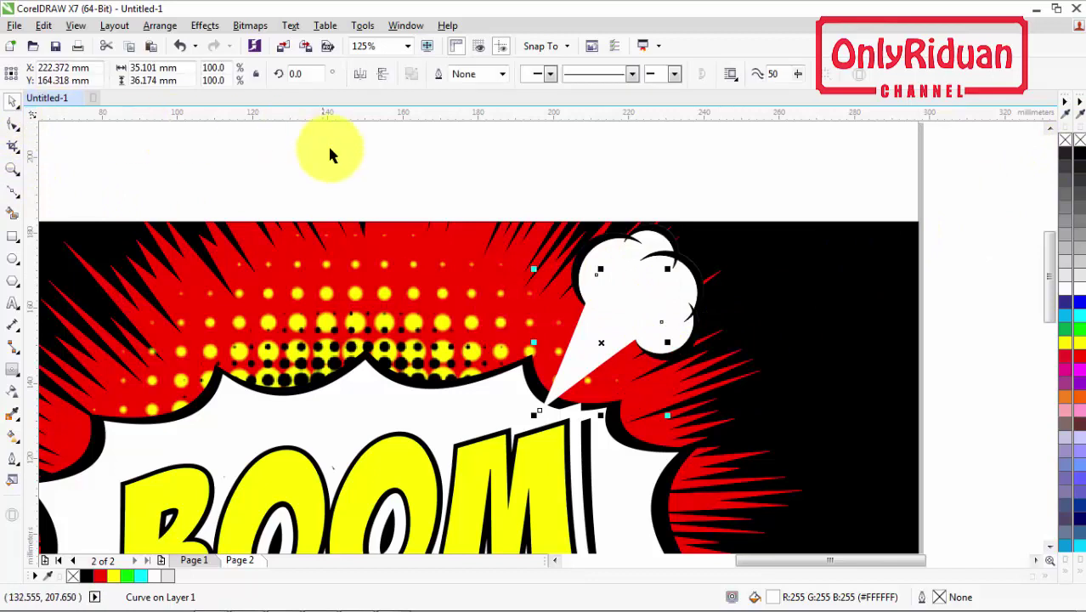
{"action": "left_click", "coordinate": [588, 269]}
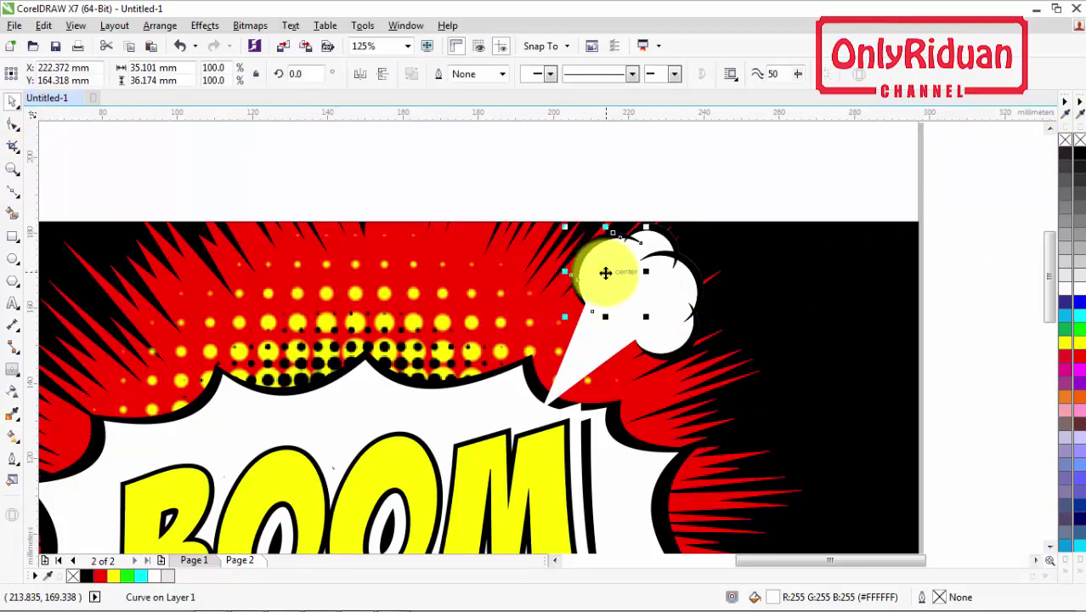
{"action": "right_click", "coordinate": [606, 272]}
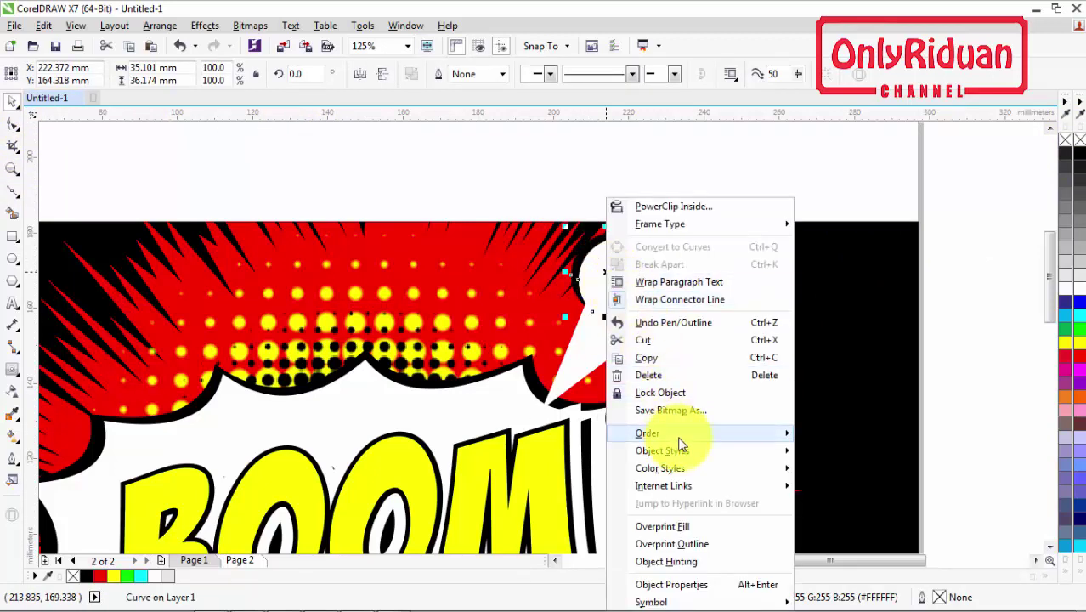
{"action": "mouse_move", "coordinate": [724, 435]}
{"action": "left_click", "coordinate": [857, 434]}
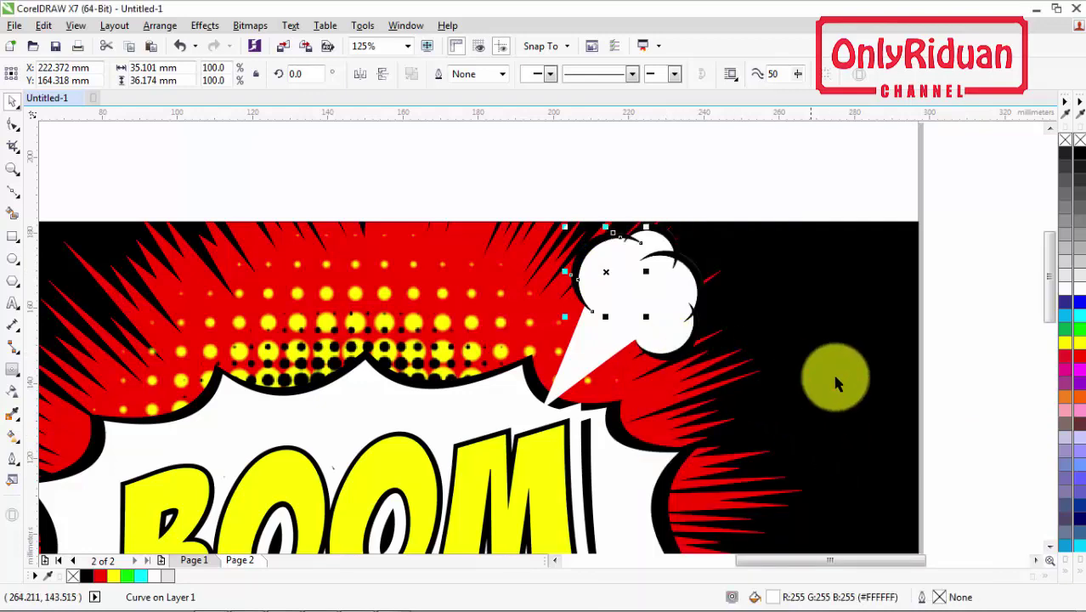
{"action": "left_click", "coordinate": [955, 396]}
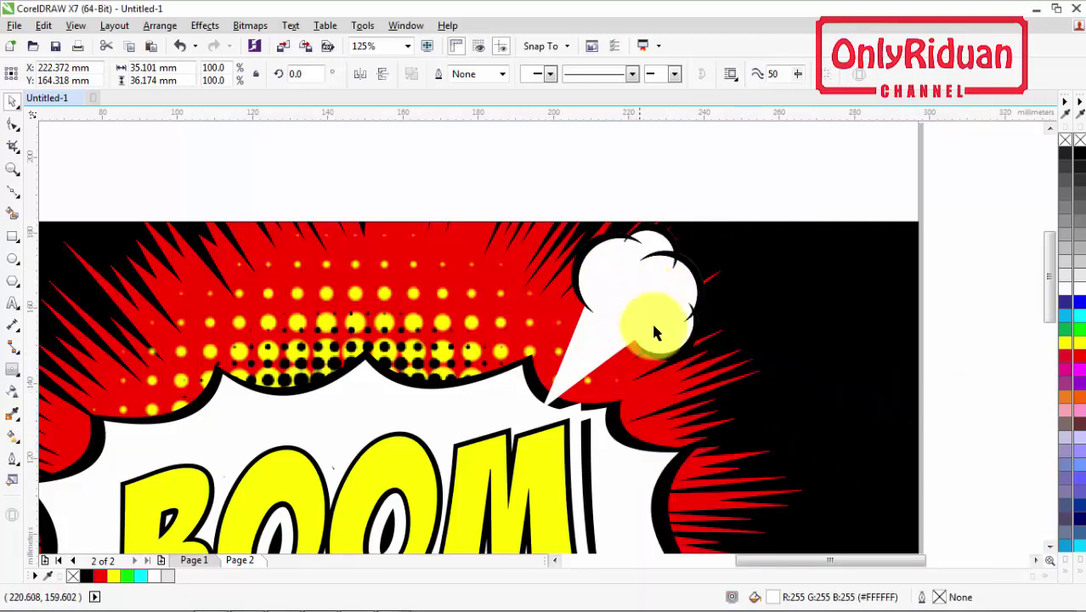
Draw a thin Bézier wedge along the smoke trail's left edge up into the cloud and fill it black (R:0 G:0 B:0)
{"action": "left_click_drag", "start_coordinate": [1051, 283], "coordinate": [1048, 411]}
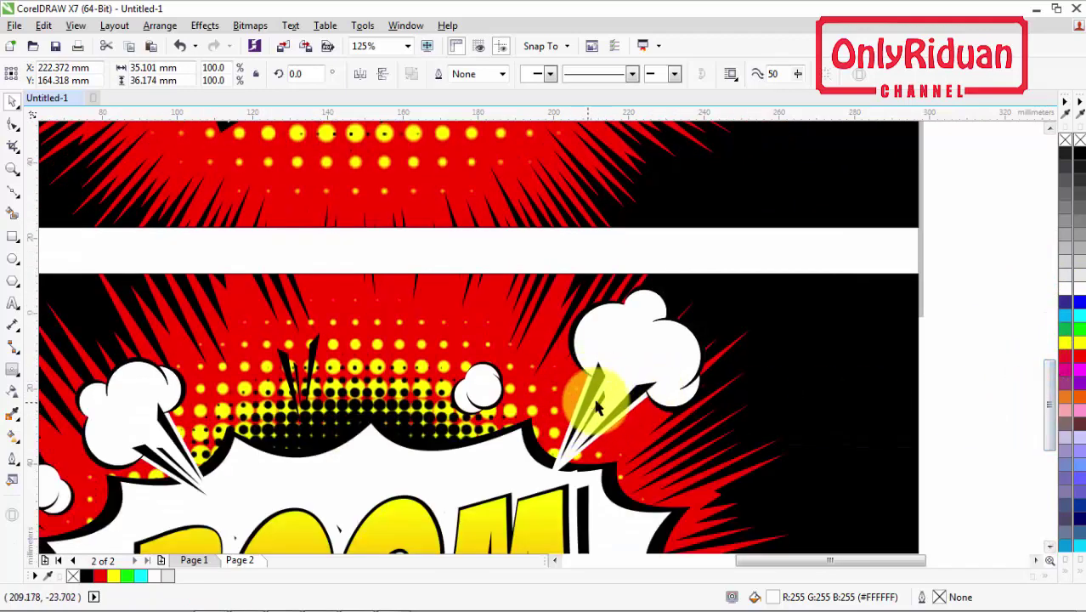
{"action": "scroll", "coordinate": [1050, 407], "scroll_direction": "up", "scroll_amount": 1}
{"action": "left_click_drag", "start_coordinate": [1050, 406], "coordinate": [1049, 283]}
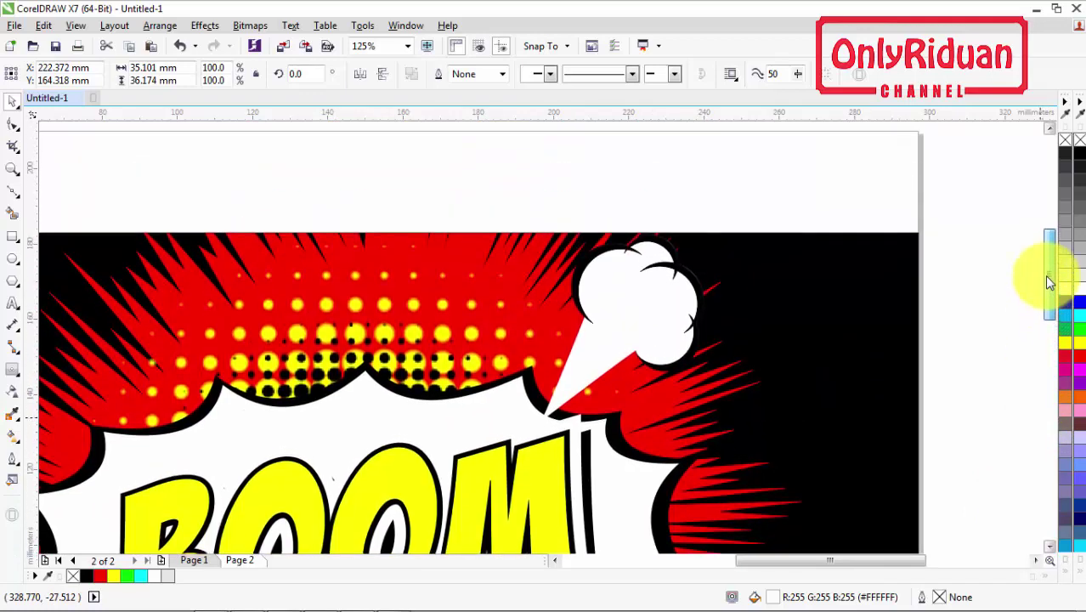
{"action": "left_click", "coordinate": [12, 192]}
{"action": "left_click", "coordinate": [38, 207]}
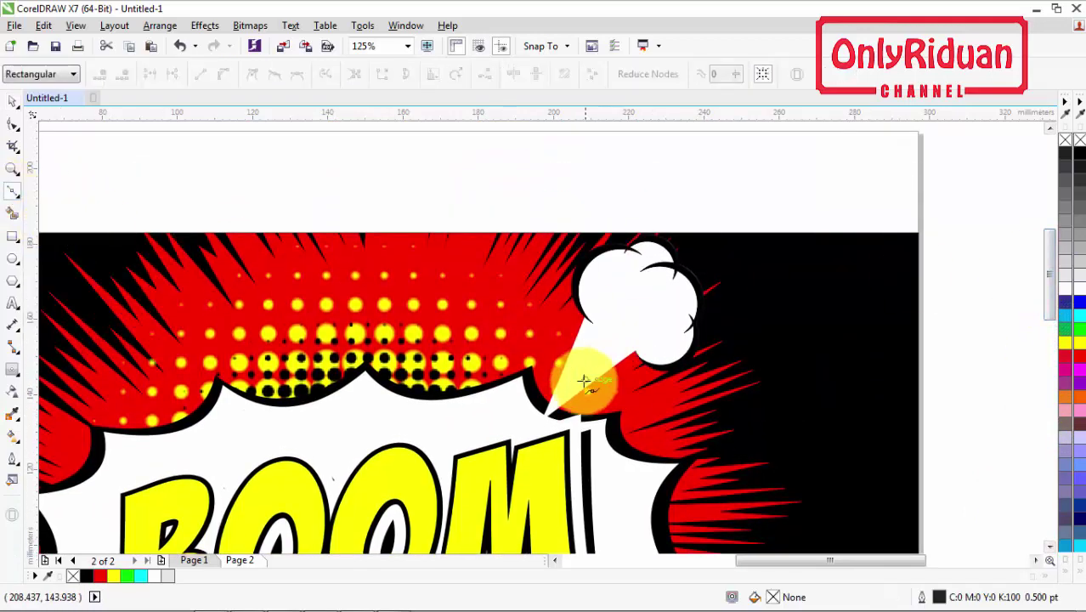
{"action": "scroll", "coordinate": [562, 376], "scroll_direction": "up", "scroll_amount": 2}
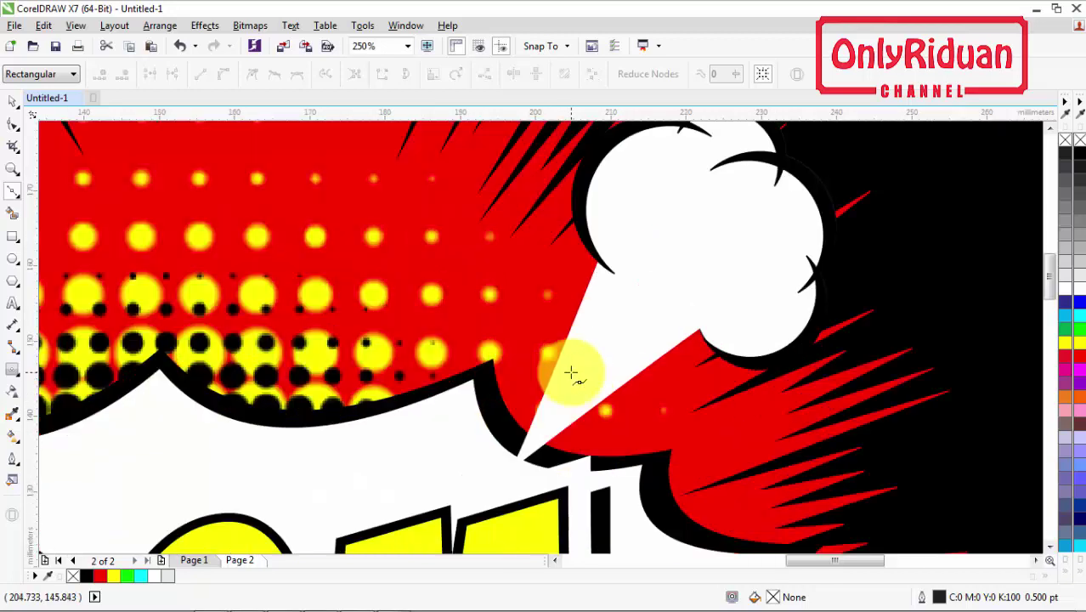
{"action": "left_click", "coordinate": [536, 435]}
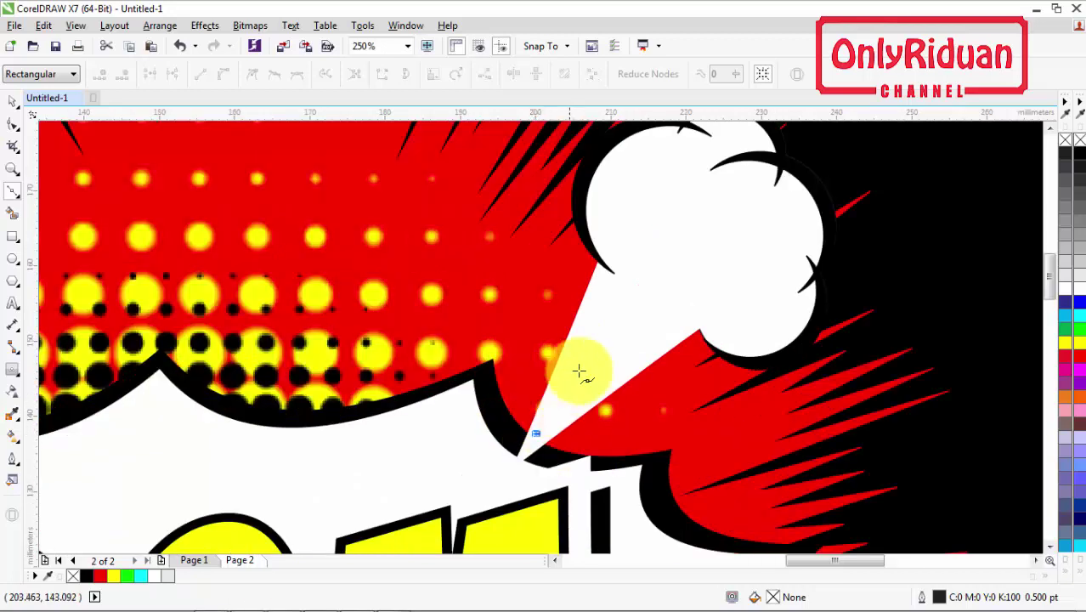
{"action": "left_click", "coordinate": [621, 236]}
{"action": "left_click", "coordinate": [629, 260]}
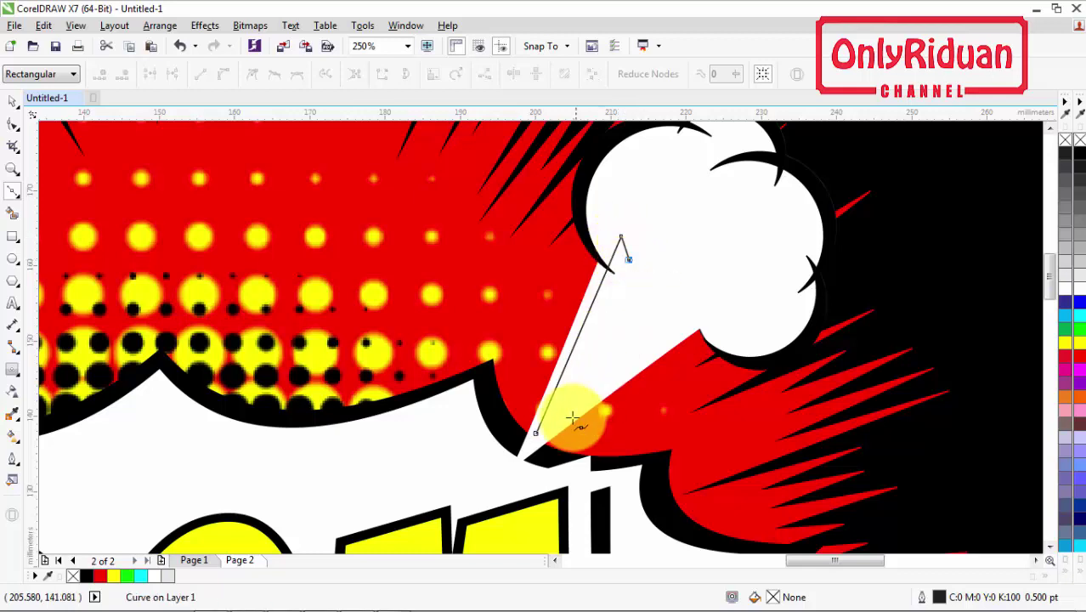
{"action": "left_click", "coordinate": [536, 434]}
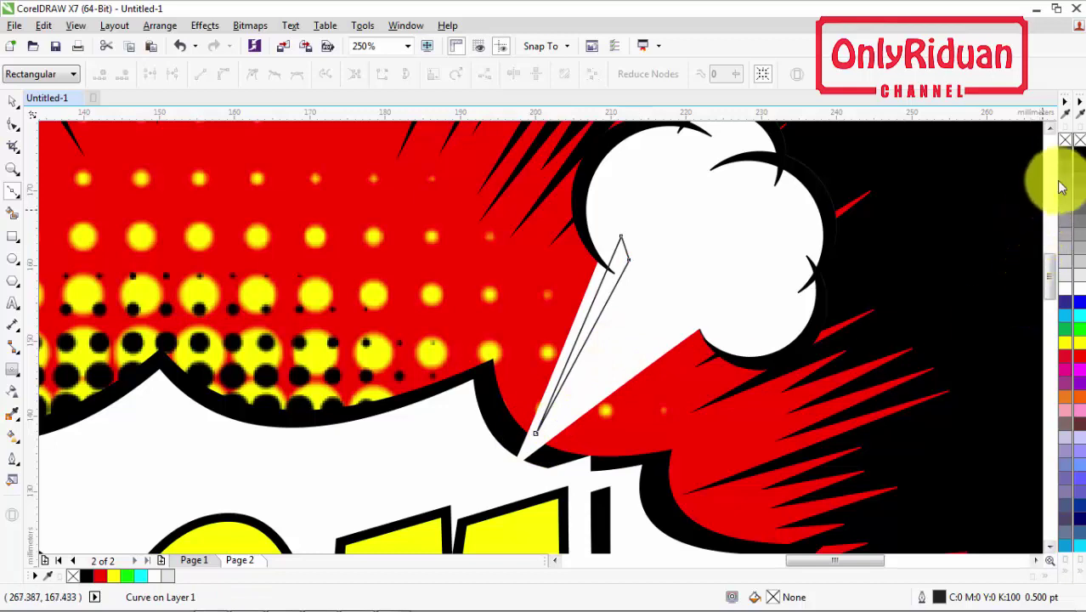
{"action": "left_click", "coordinate": [1076, 159]}
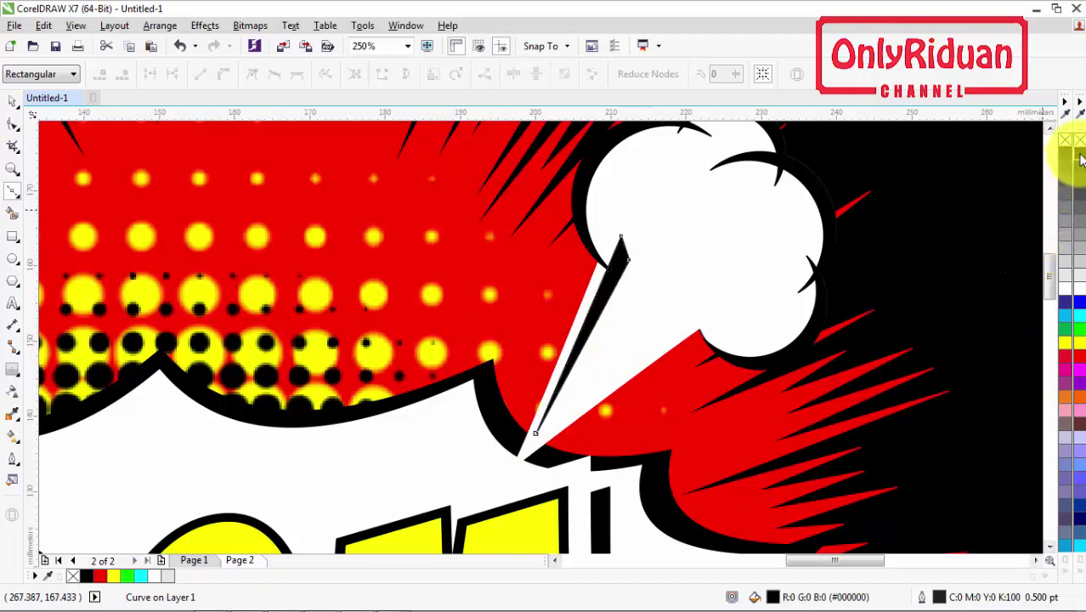
Draw a second narrow wedge along the smoke trail's lower-right edge and fill it black (R:0 G:0 B:0)
{"action": "left_click", "coordinate": [558, 422]}
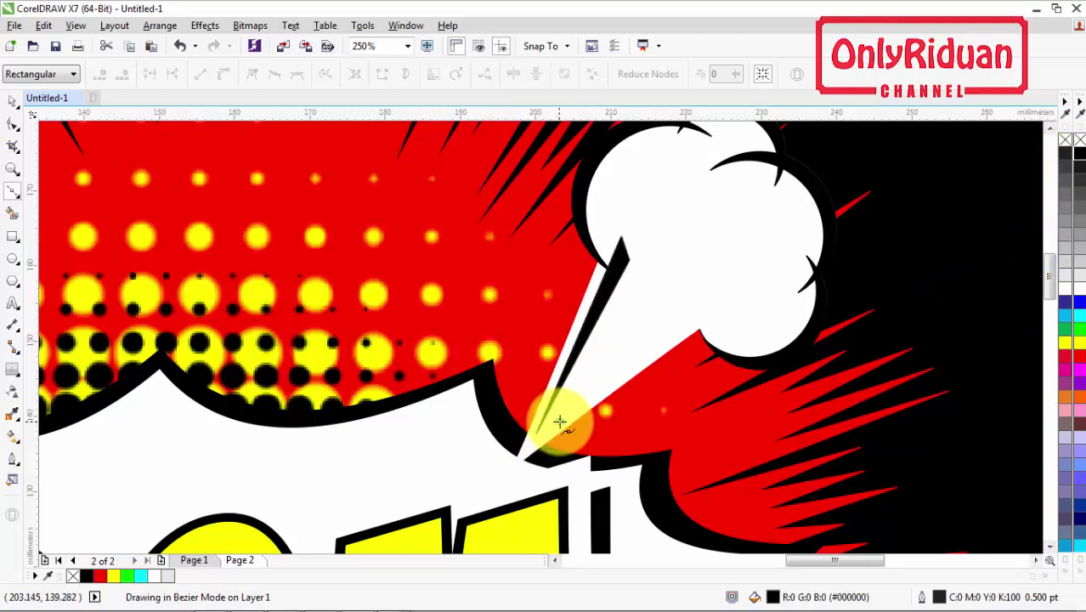
{"action": "left_click", "coordinate": [719, 303]}
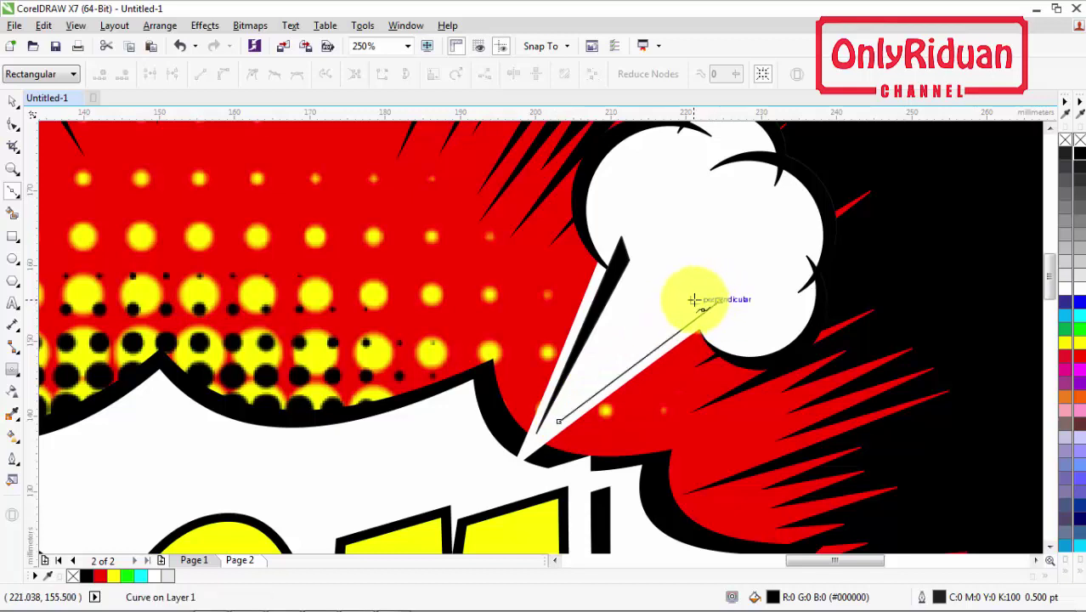
{"action": "left_click", "coordinate": [690, 298]}
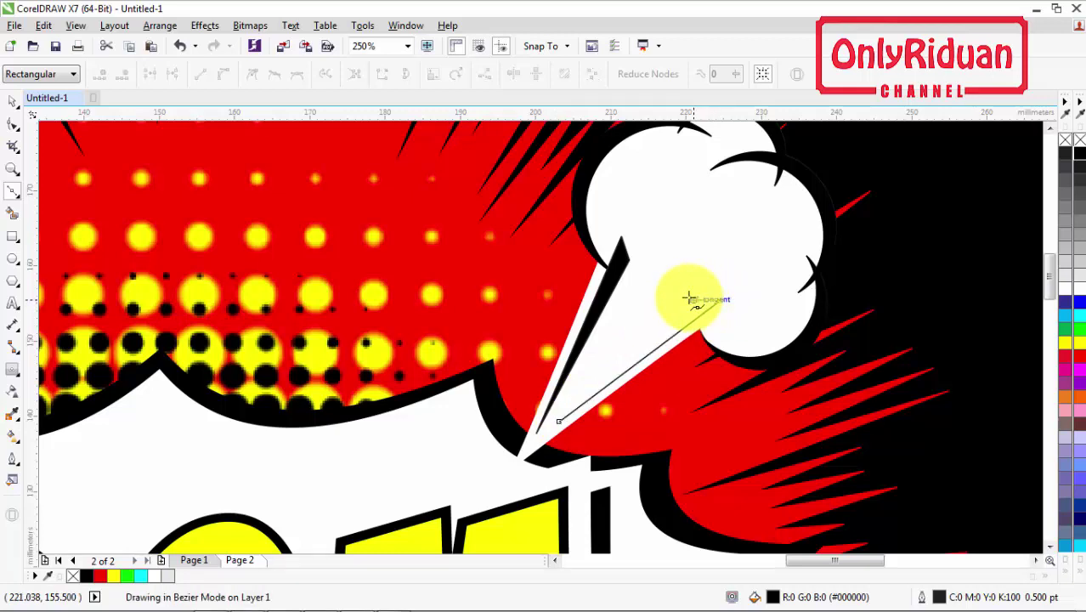
{"action": "left_click", "coordinate": [558, 421]}
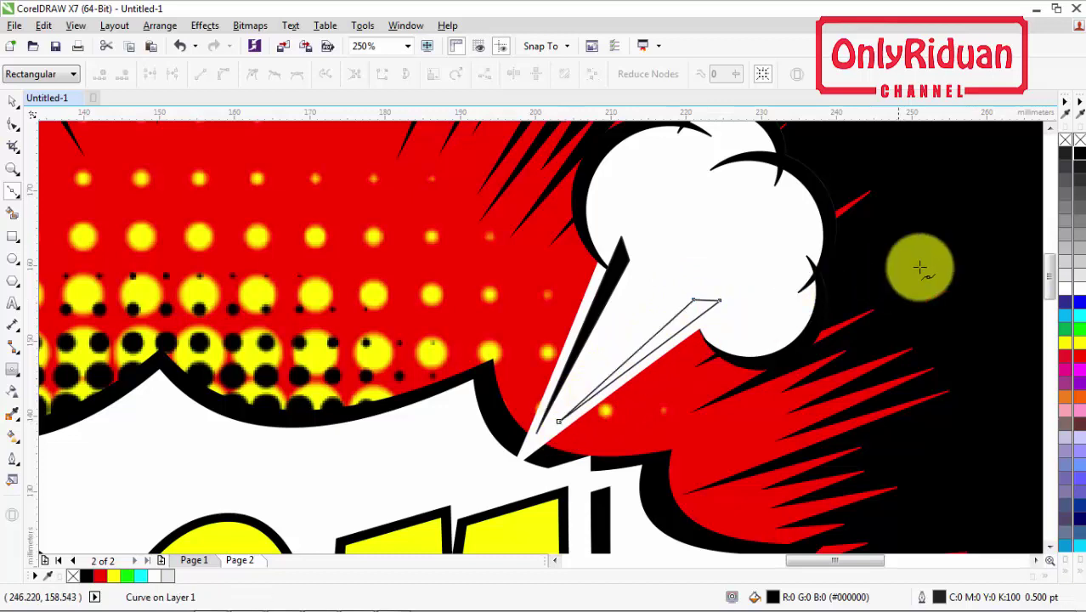
{"action": "left_click", "coordinate": [1080, 155]}
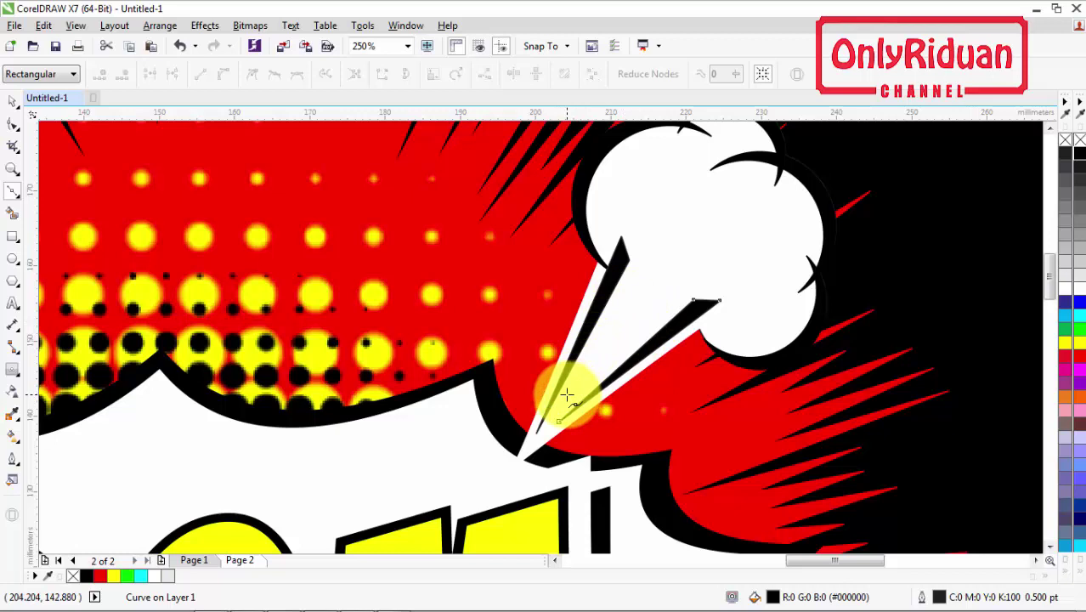
Draw a shorter third wedge between the two black ones on the smoke trail and fill it black
{"action": "left_click", "coordinate": [623, 290]}
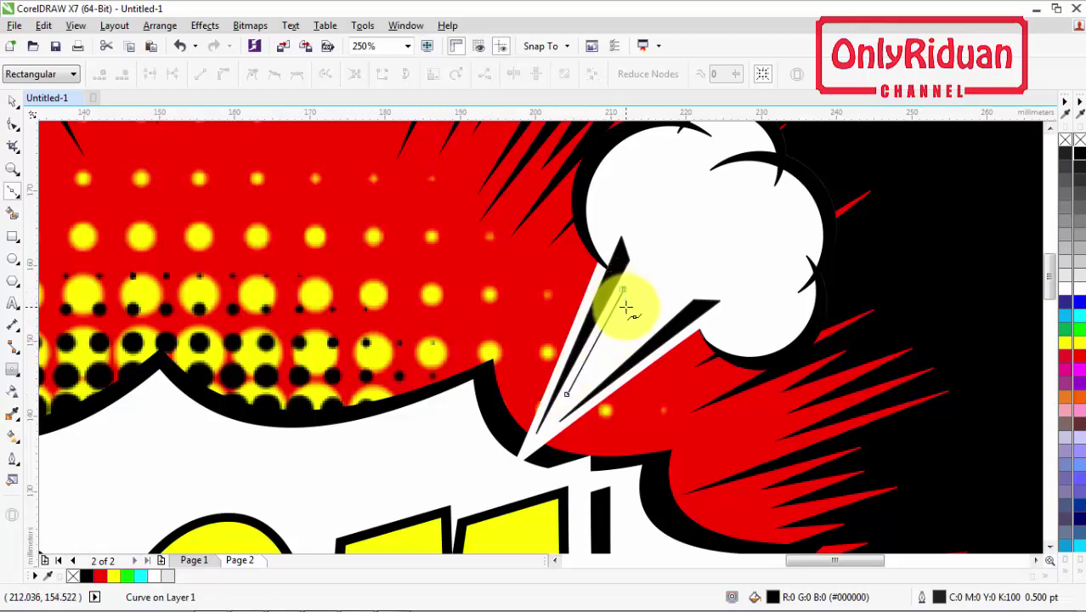
{"action": "left_click", "coordinate": [626, 307]}
{"action": "left_click", "coordinate": [567, 393]}
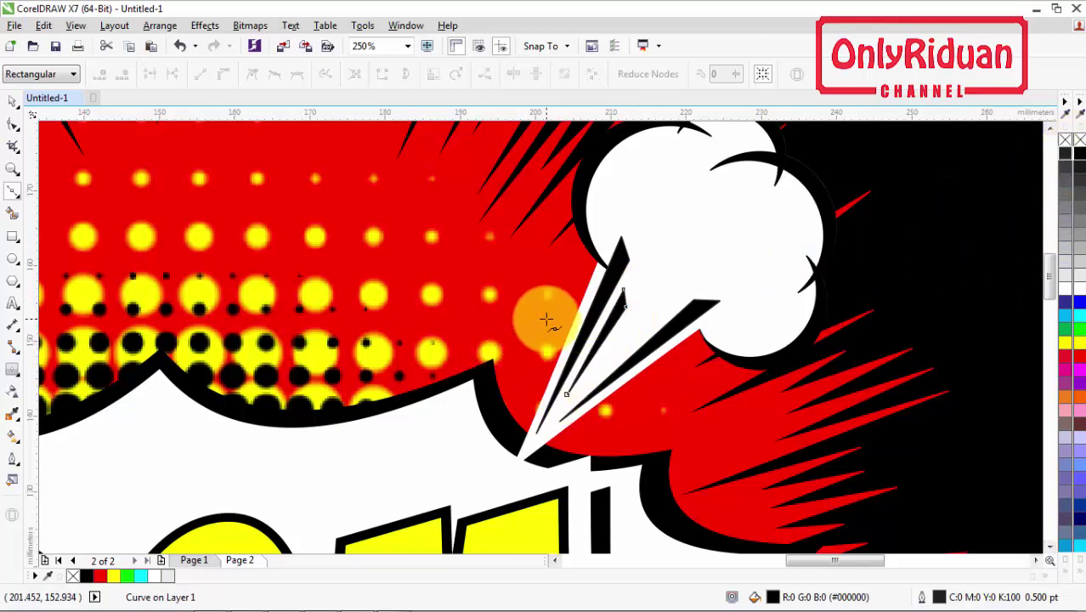
Select the cloud with its shading, trail and wedges, and place a copy at the burst's upper-left edge
{"action": "scroll", "coordinate": [547, 320], "scroll_direction": "down", "scroll_amount": 2}
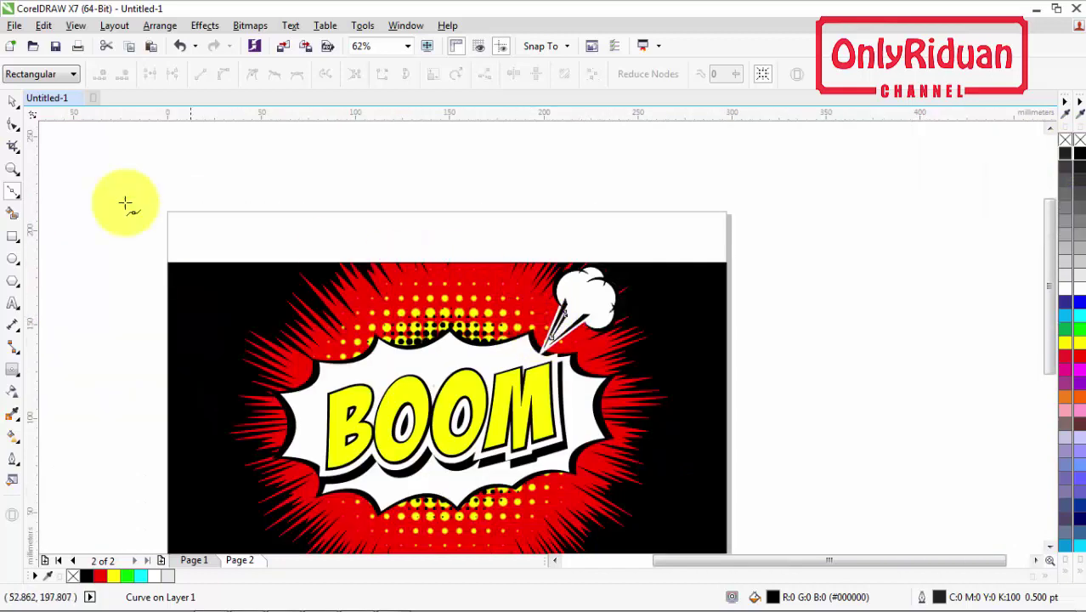
{"action": "left_click", "coordinate": [13, 102]}
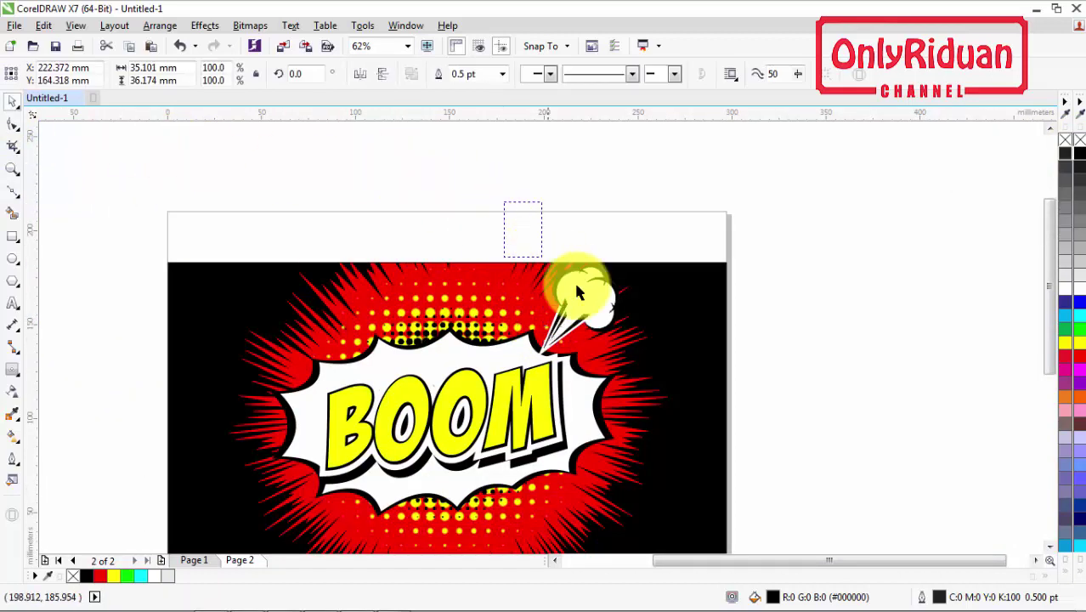
{"action": "left_click_drag", "start_coordinate": [638, 365], "coordinate": [643, 372]}
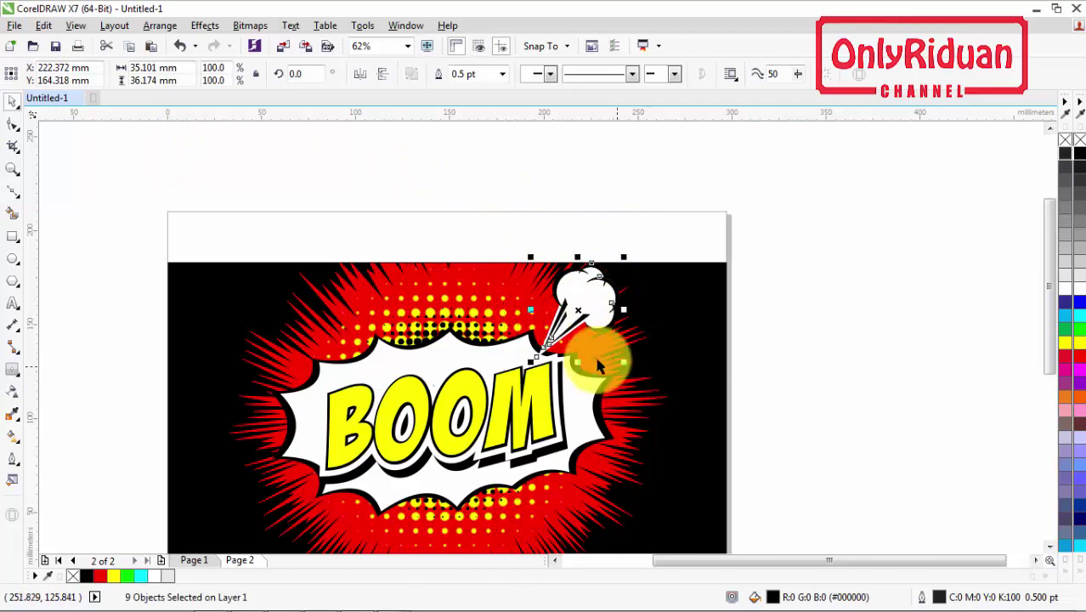
{"action": "left_click_drag", "start_coordinate": [577, 311], "coordinate": [352, 286]}
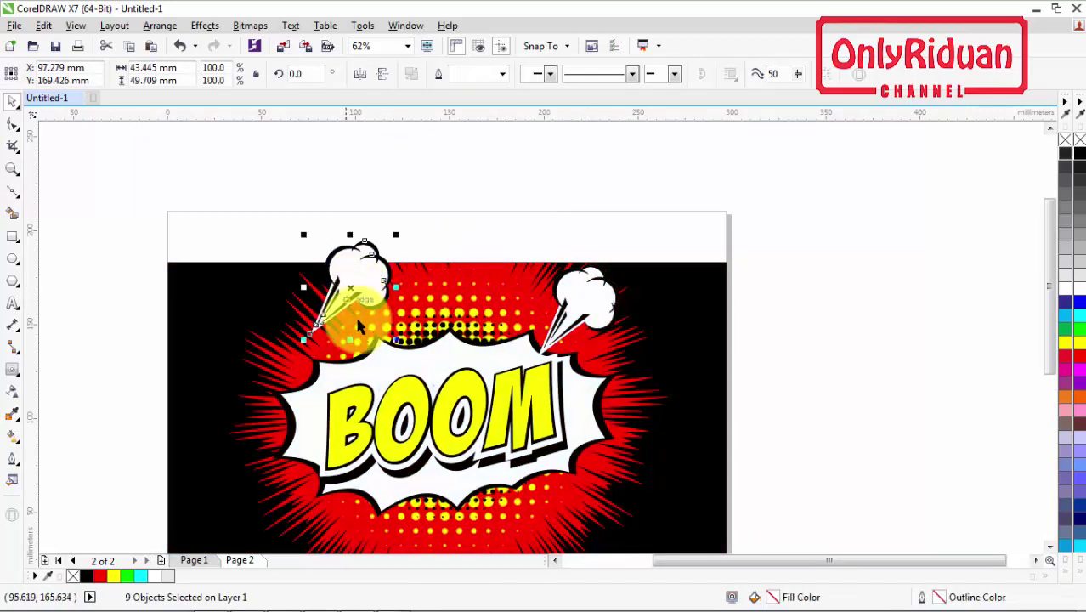
Rotate the copied smoke cloud to about 77.9°, seat its trail on the burst's upper-left edge and scale it to about 36.6 × 42.5 mm
{"action": "left_click", "coordinate": [350, 289]}
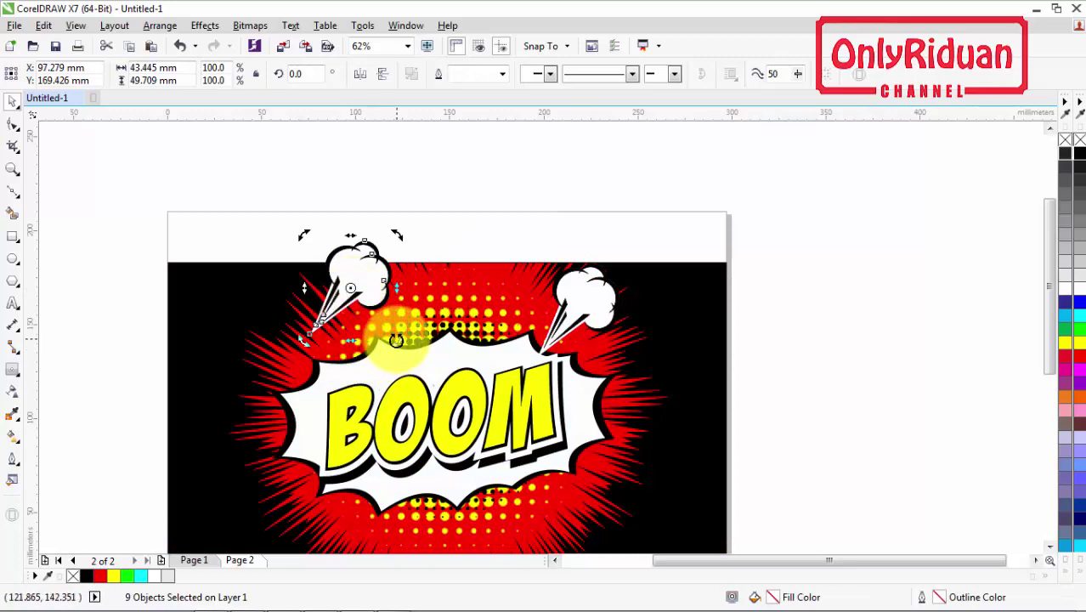
{"action": "left_click_drag", "start_coordinate": [398, 340], "coordinate": [434, 247]}
{"action": "left_click_drag", "start_coordinate": [434, 241], "coordinate": [430, 243]}
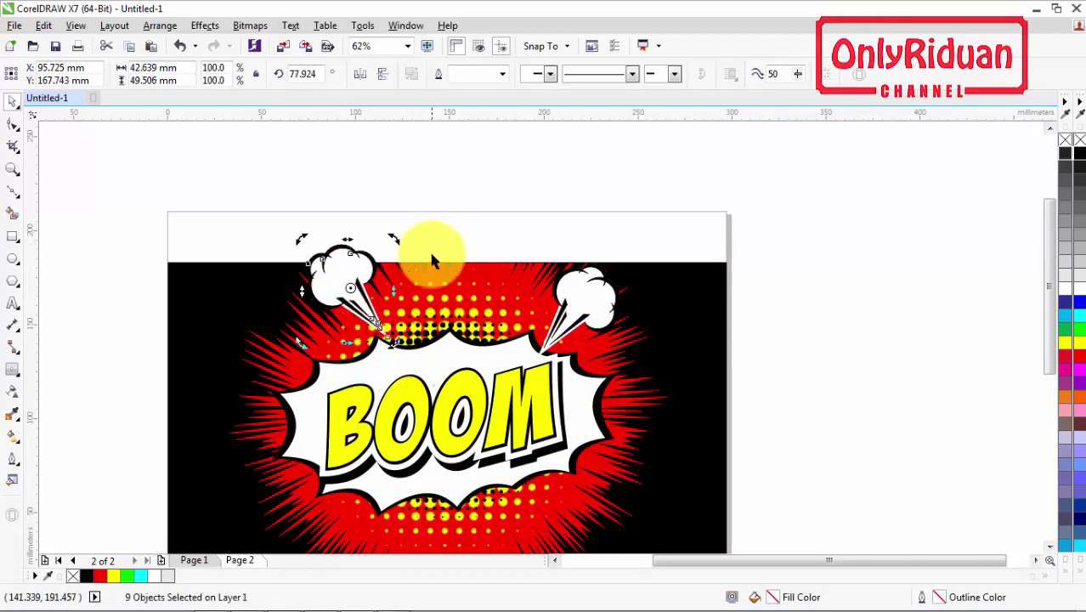
{"action": "left_click_drag", "start_coordinate": [355, 268], "coordinate": [323, 325]}
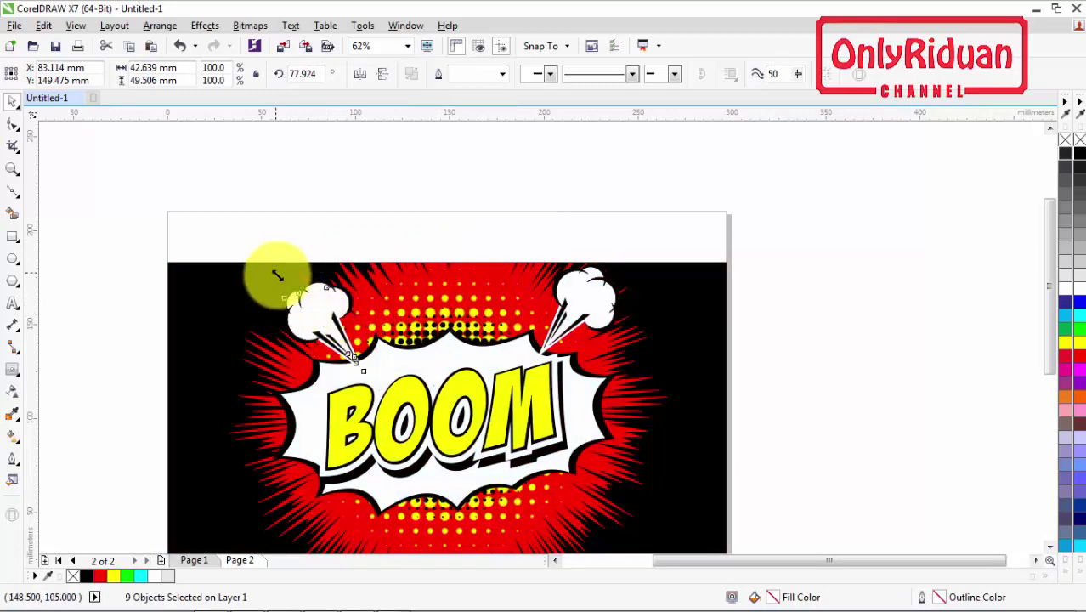
{"action": "left_click_drag", "start_coordinate": [276, 277], "coordinate": [293, 297]}
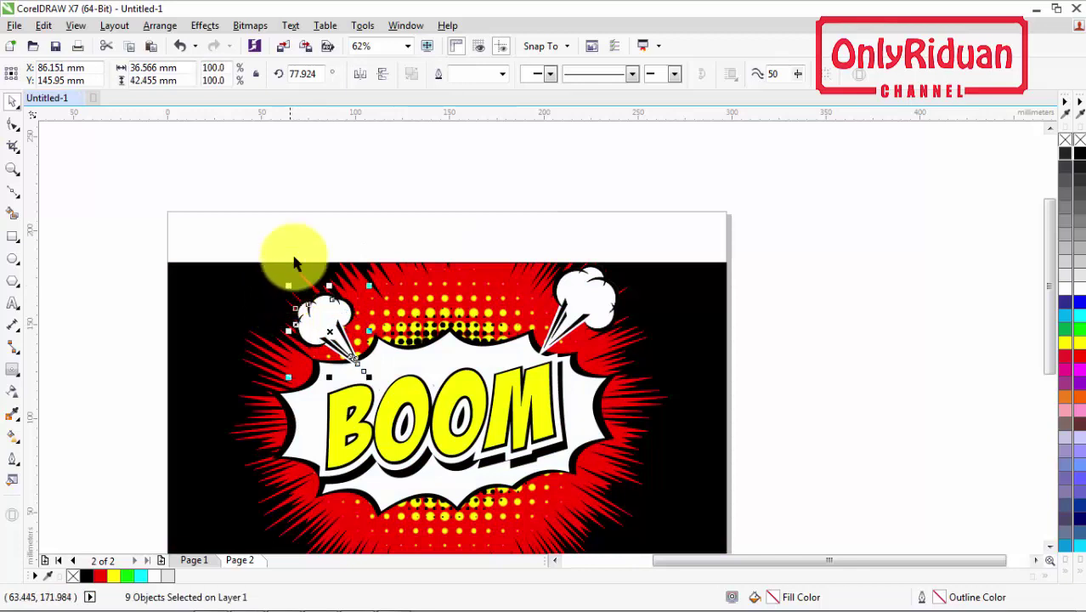
Place a copy of the upper-left smoke cloud at the burst's lower-right edge, rotated to about 259.4° so it points outward
{"action": "left_click_drag", "start_coordinate": [255, 219], "coordinate": [379, 375]}
{"action": "left_click_drag", "start_coordinate": [329, 331], "coordinate": [499, 441]}
{"action": "left_click", "coordinate": [552, 497]}
{"action": "left_click_drag", "start_coordinate": [1052, 340], "coordinate": [1052, 389]}
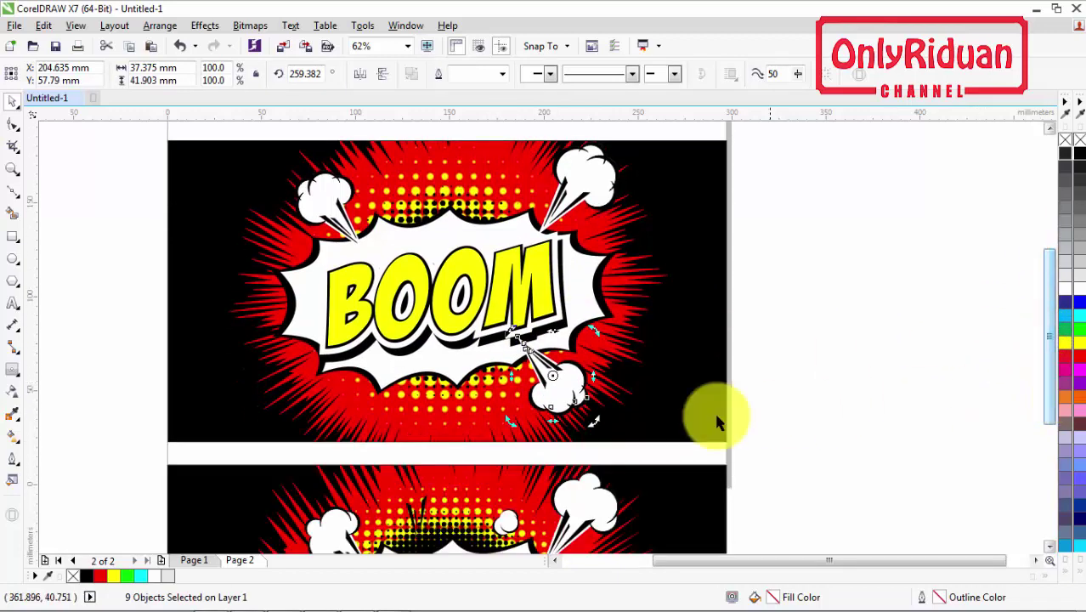
{"action": "left_click", "coordinate": [583, 391]}
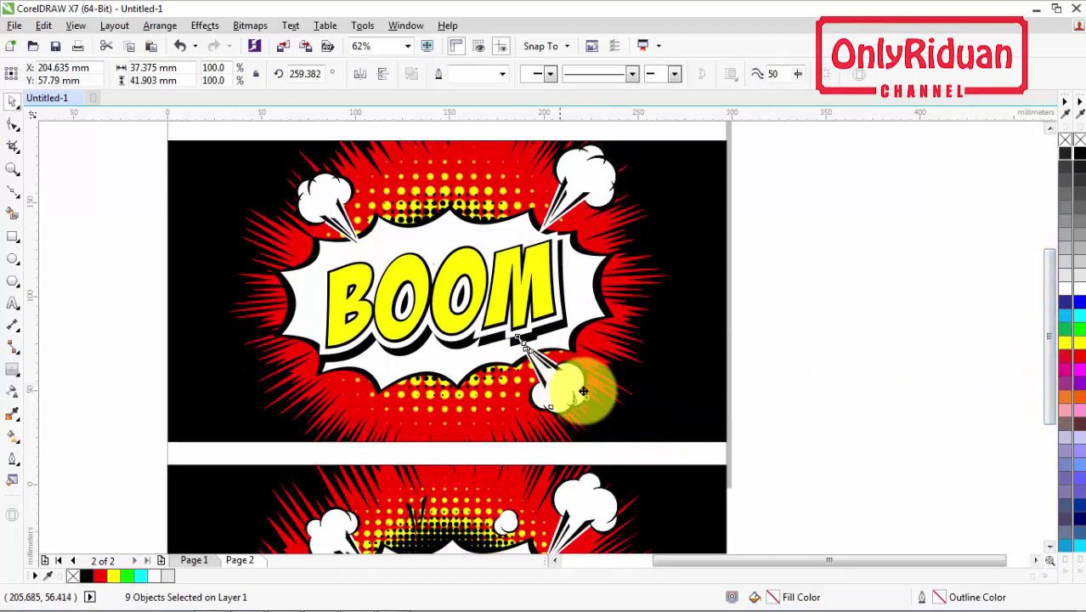
{"action": "mouse_move", "coordinate": [583, 391]}
{"action": "left_mouse_down"}
{"action": "mouse_move", "coordinate": [565, 361]}
{"action": "mouse_move", "coordinate": [564, 385]}
{"action": "left_mouse_up"}
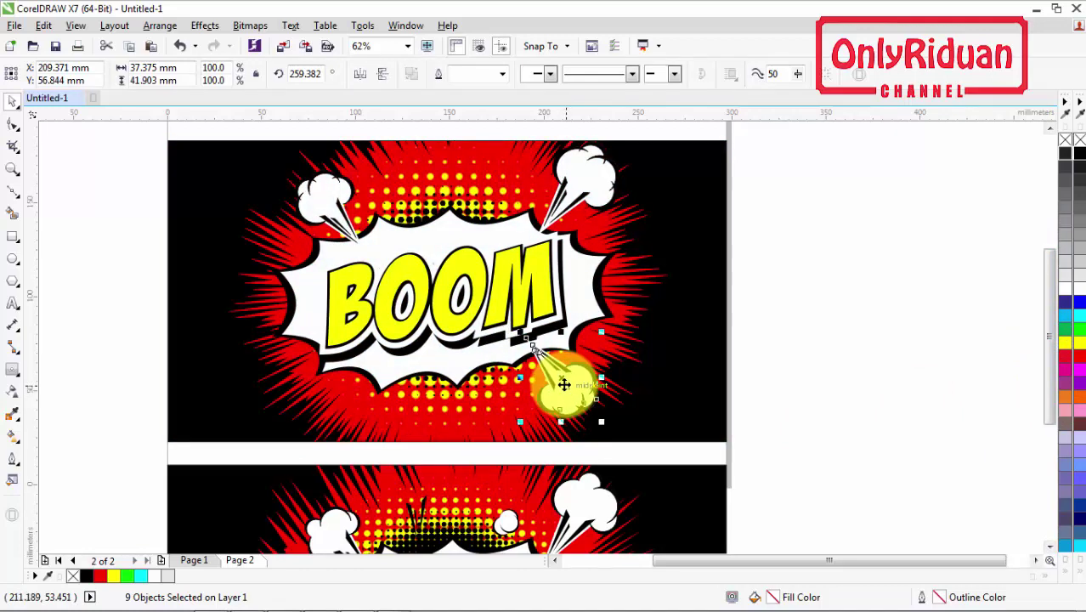
{"action": "left_click", "coordinate": [817, 355]}
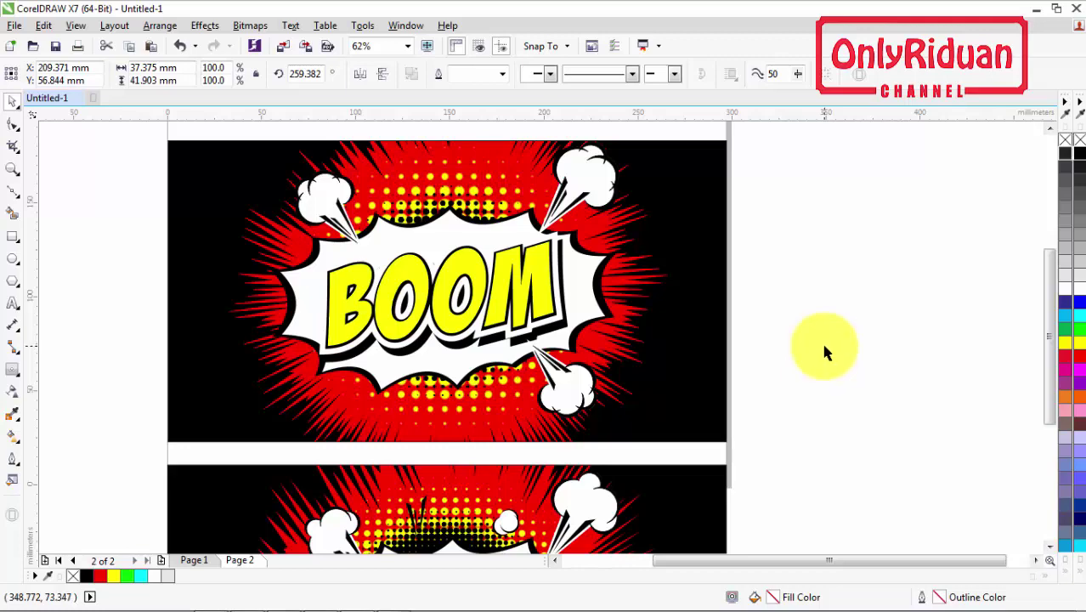
Copy the upper-right smoke cloud to the burst's lower-left edge and rotate it to about 174.7°
{"action": "scroll", "coordinate": [892, 352], "scroll_direction": "up", "scroll_amount": 2}
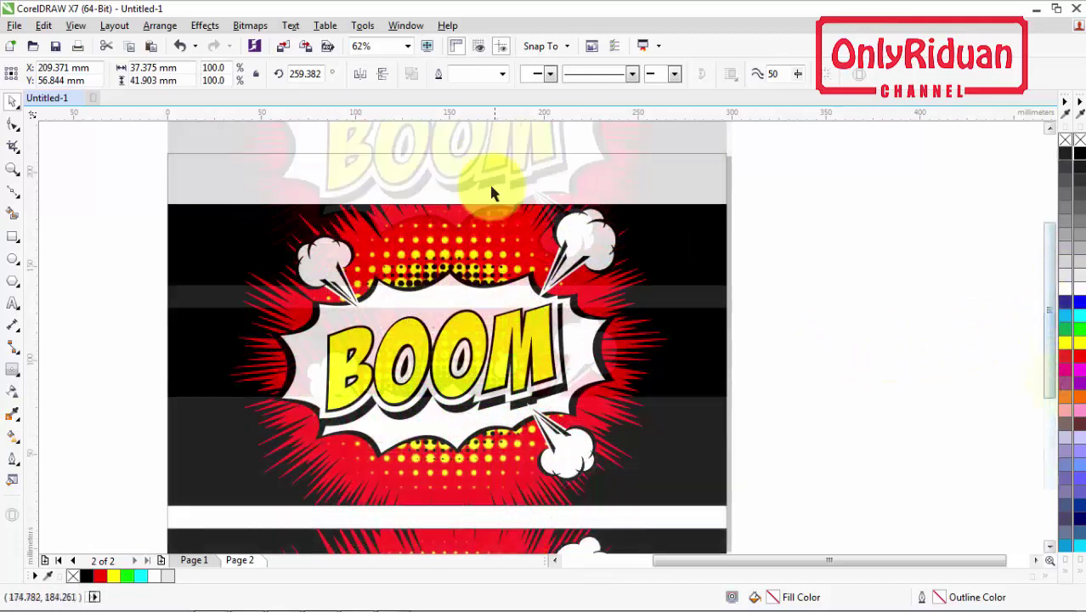
{"action": "left_click_drag", "start_coordinate": [488, 169], "coordinate": [647, 323]}
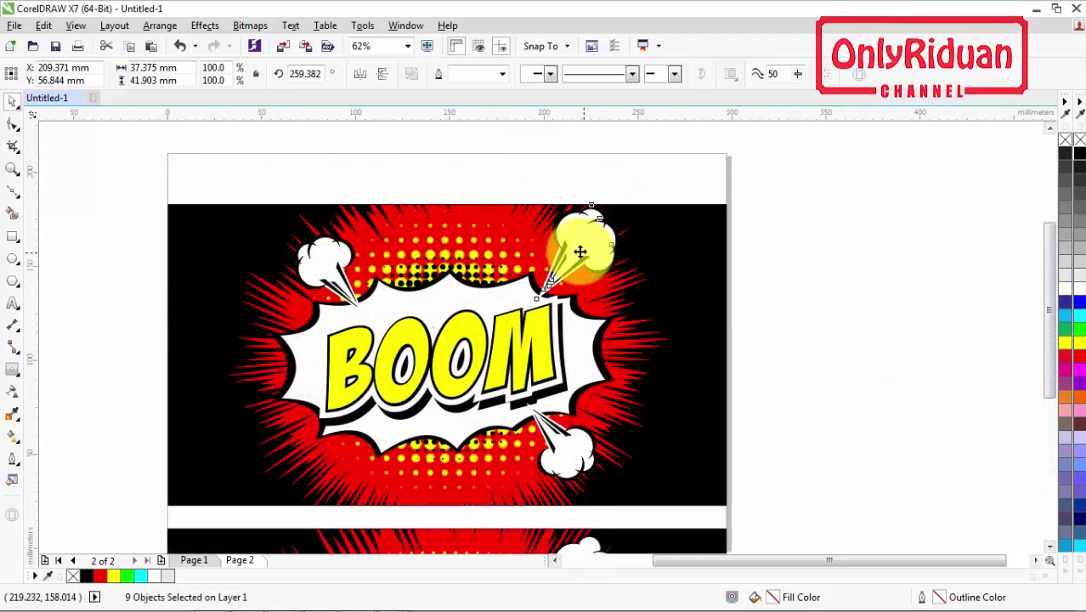
{"action": "left_click_drag", "start_coordinate": [574, 243], "coordinate": [304, 443]}
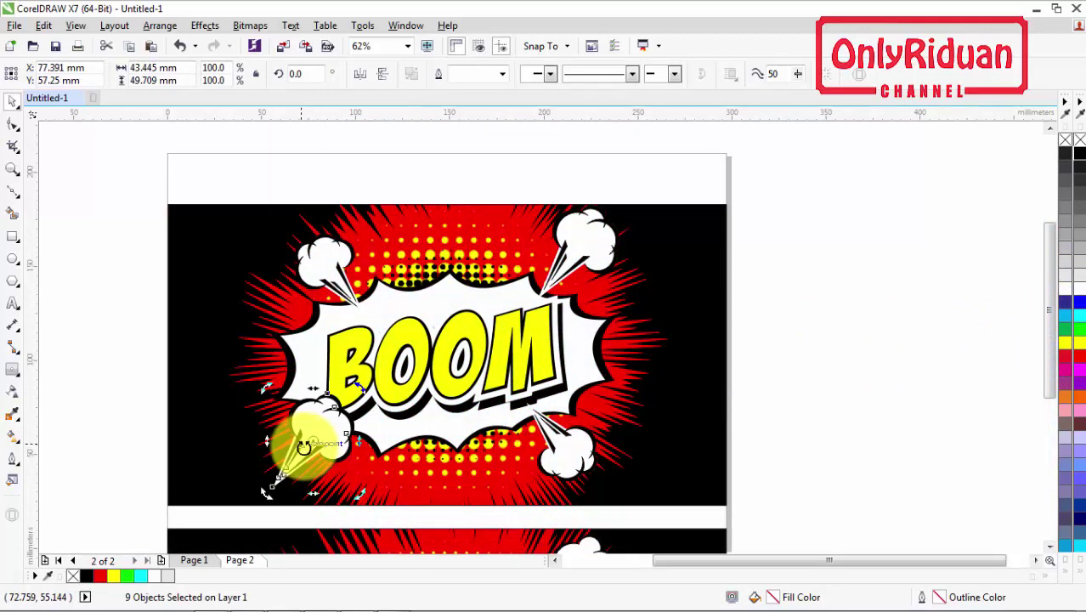
{"action": "left_click_drag", "start_coordinate": [356, 497], "coordinate": [255, 364]}
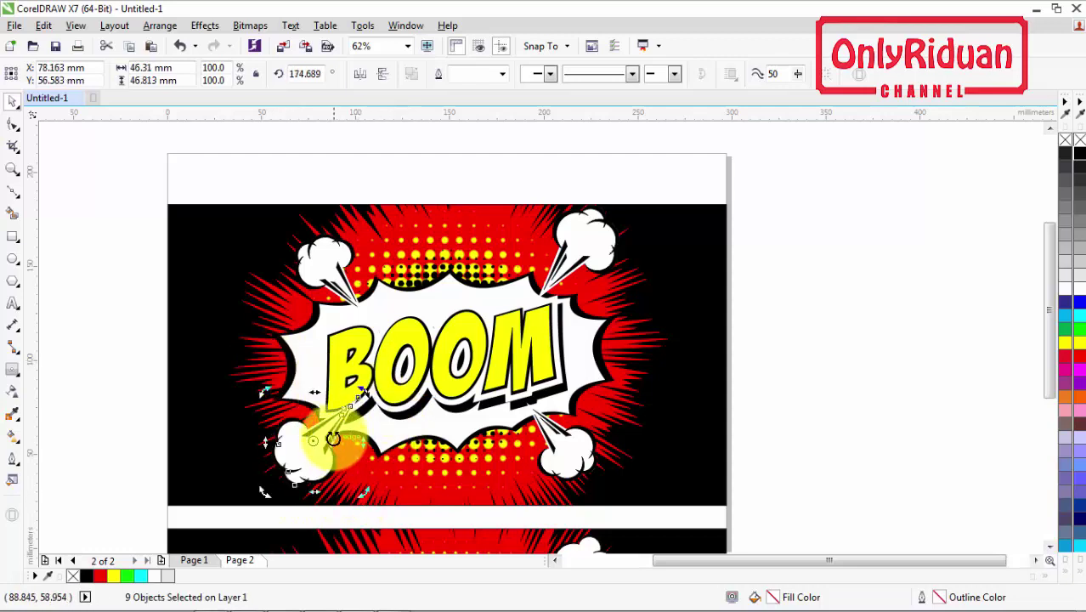
{"action": "left_click_drag", "start_coordinate": [319, 441], "coordinate": [335, 460]}
{"action": "left_click", "coordinate": [835, 452]}
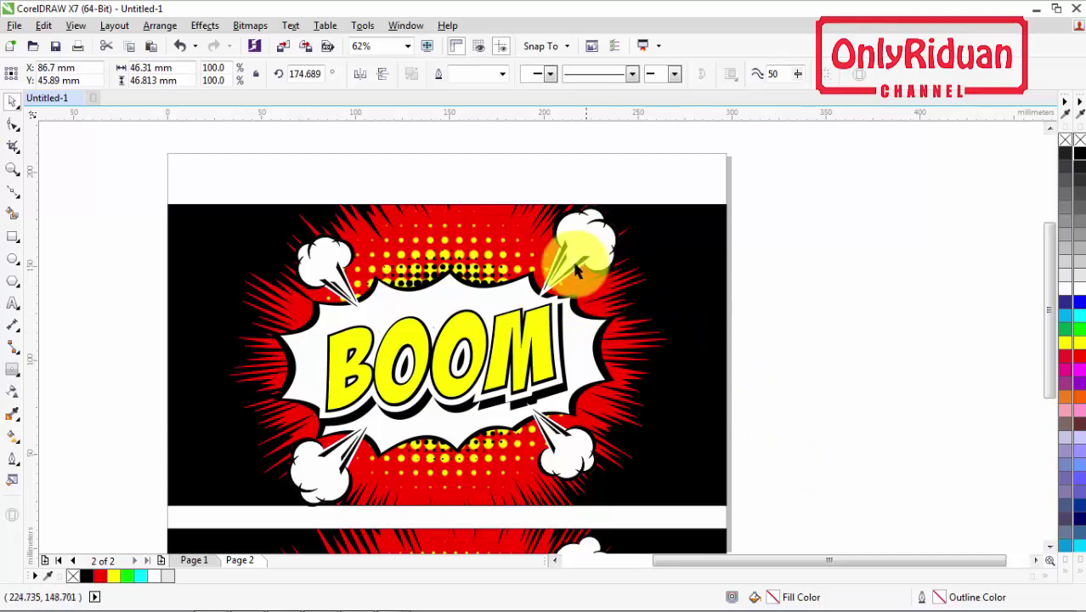
Copy the three black wedges from the upper-right smoke trail onto the halftone above the burst and rotate them about 31.5°
{"action": "scroll", "coordinate": [583, 270], "scroll_direction": "up", "scroll_amount": 2}
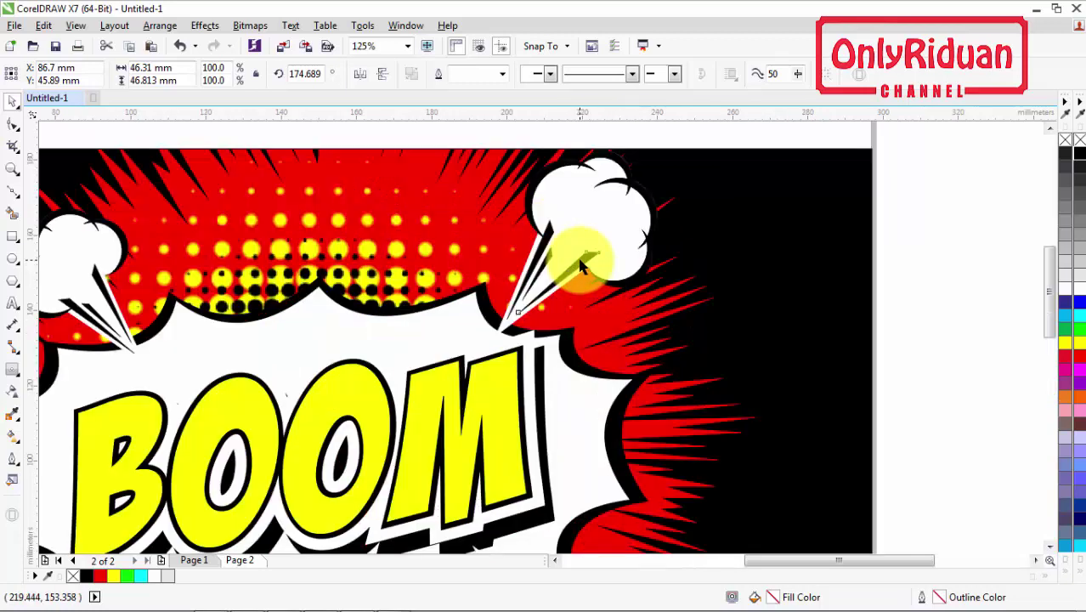
{"action": "left_click", "coordinate": [582, 268]}
{"action": "left_click", "coordinate": [553, 246], "text": "shift"}
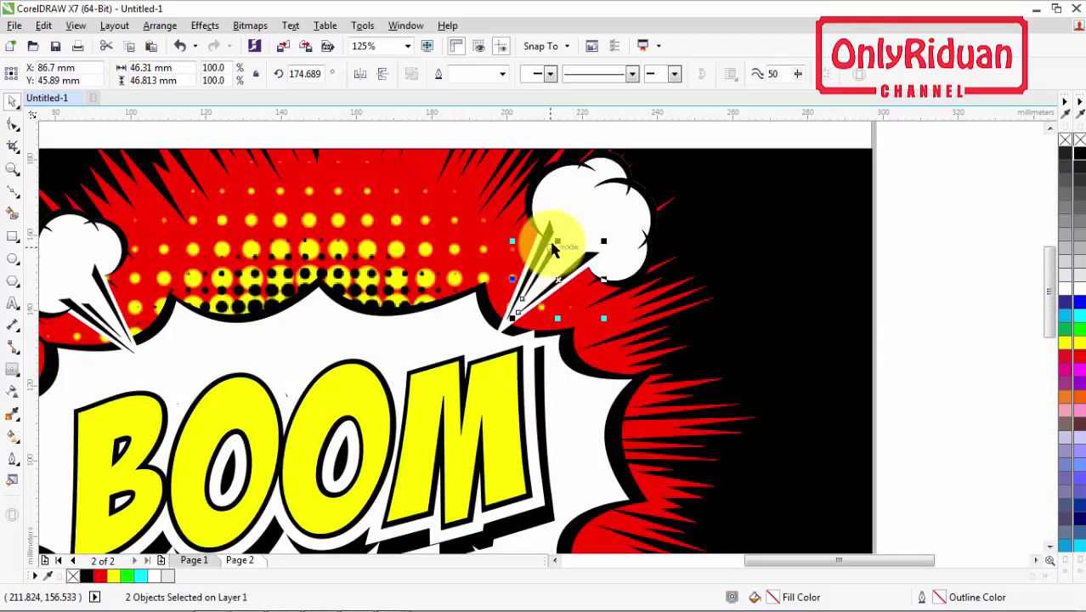
{"action": "left_click", "coordinate": [563, 274], "text": "shift"}
{"action": "left_click_drag", "start_coordinate": [562, 259], "coordinate": [417, 240]}
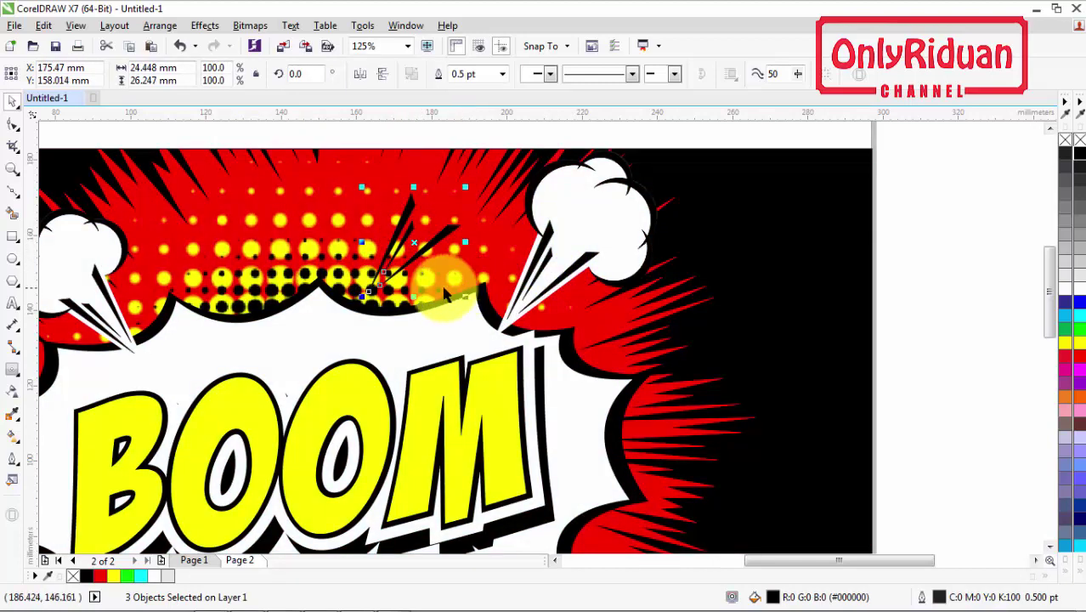
{"action": "left_click", "coordinate": [417, 243]}
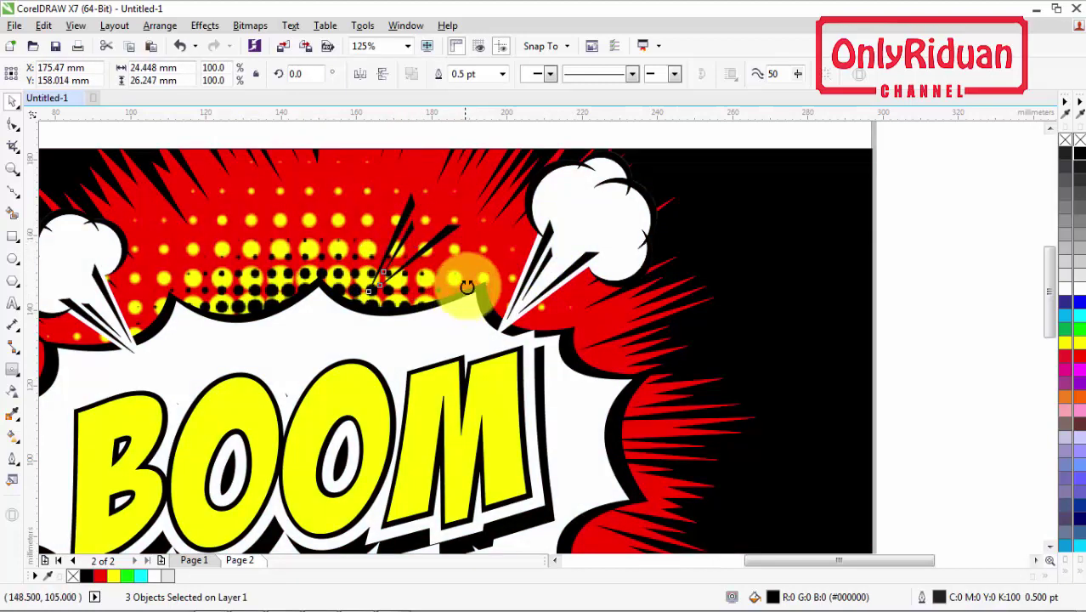
{"action": "left_click_drag", "start_coordinate": [467, 286], "coordinate": [468, 253]}
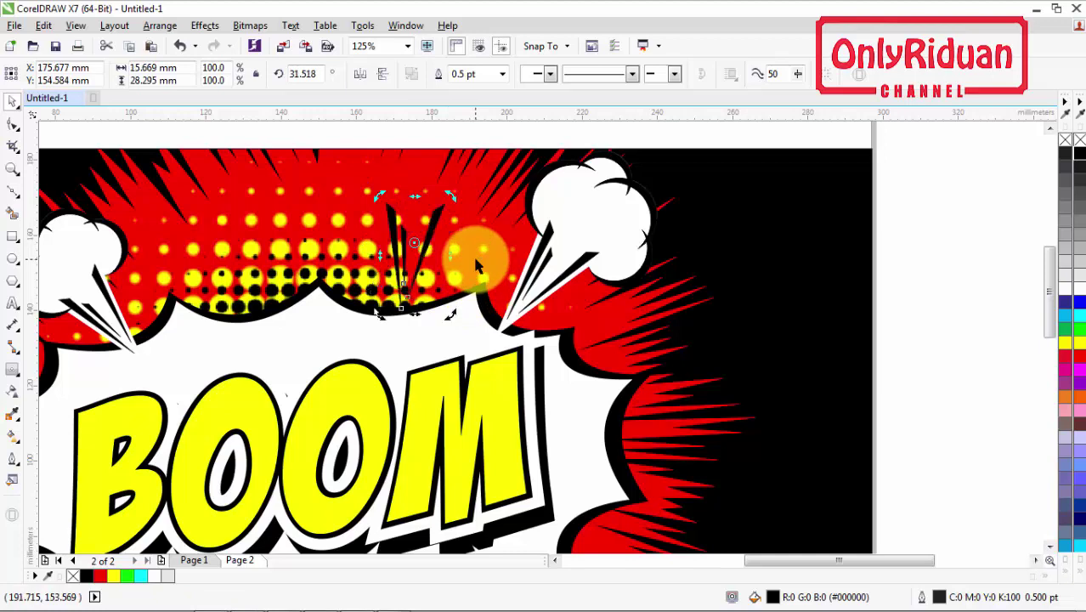
Shrink the wedge set to about 12.3 × 22.2 mm and place a copy below the burst's lower-right edge, rotated to about 249.7°
{"action": "left_click", "coordinate": [441, 211]}
{"action": "left_click_drag", "start_coordinate": [446, 213], "coordinate": [461, 480]}
{"action": "scroll", "coordinate": [500, 269], "scroll_direction": "down", "scroll_amount": 2}
{"action": "left_click", "coordinate": [462, 481]}
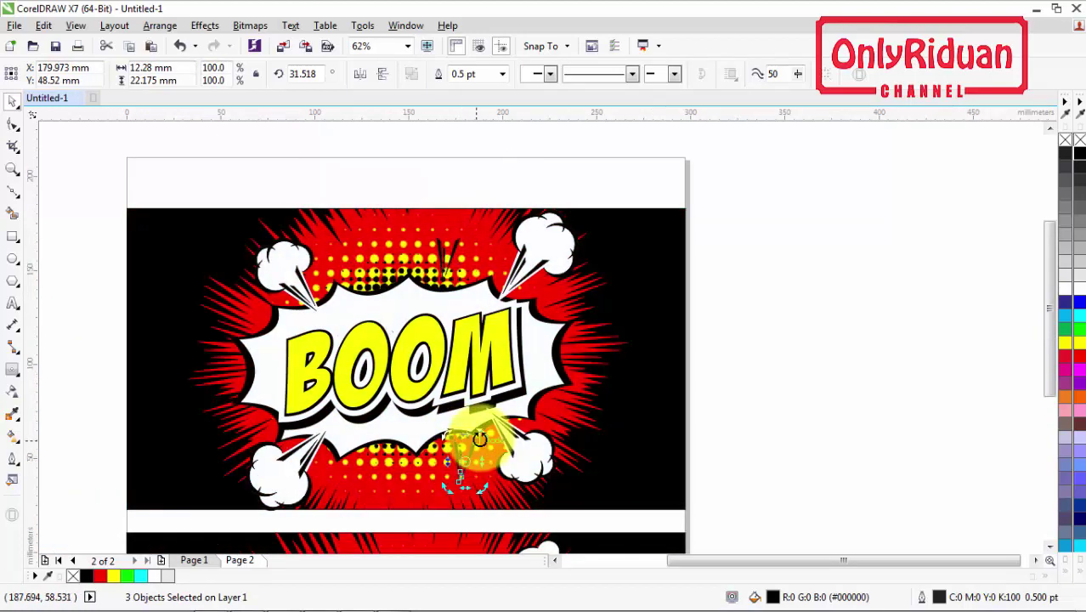
{"action": "left_click_drag", "start_coordinate": [480, 438], "coordinate": [512, 522]}
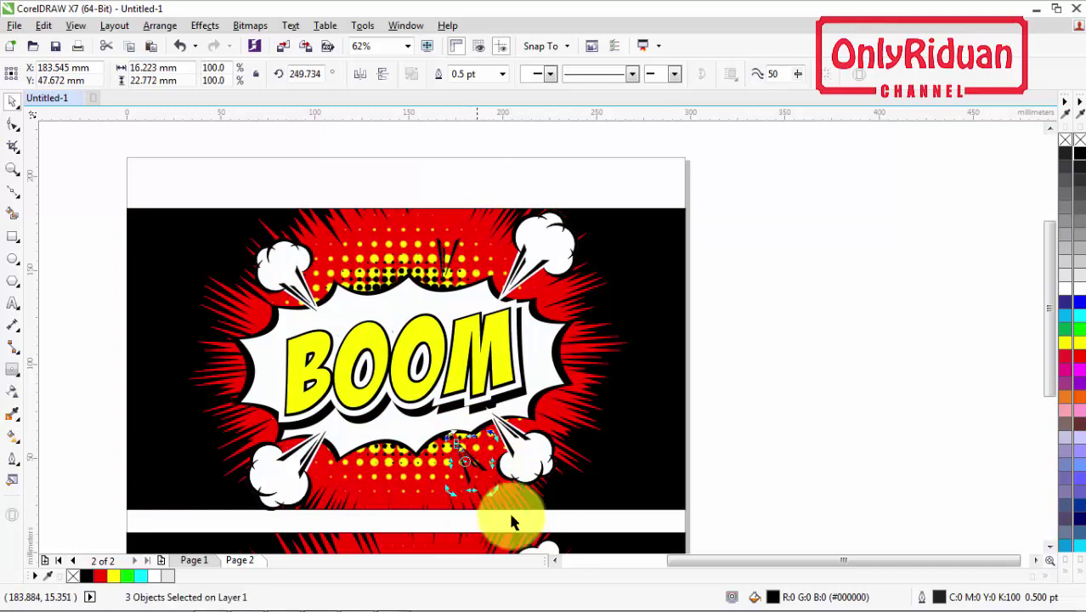
{"action": "left_click", "coordinate": [747, 458]}
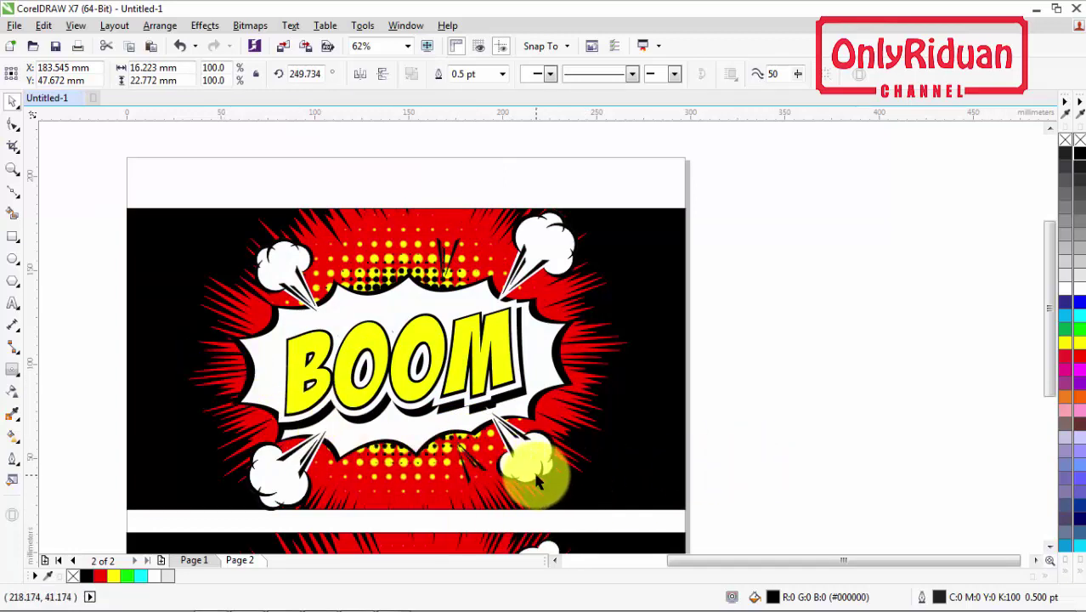
Examine the small cloud puffs around the burst in the reference artwork and compare them with the recreated artwork
{"action": "left_click_drag", "start_coordinate": [1048, 333], "coordinate": [1050, 399]}
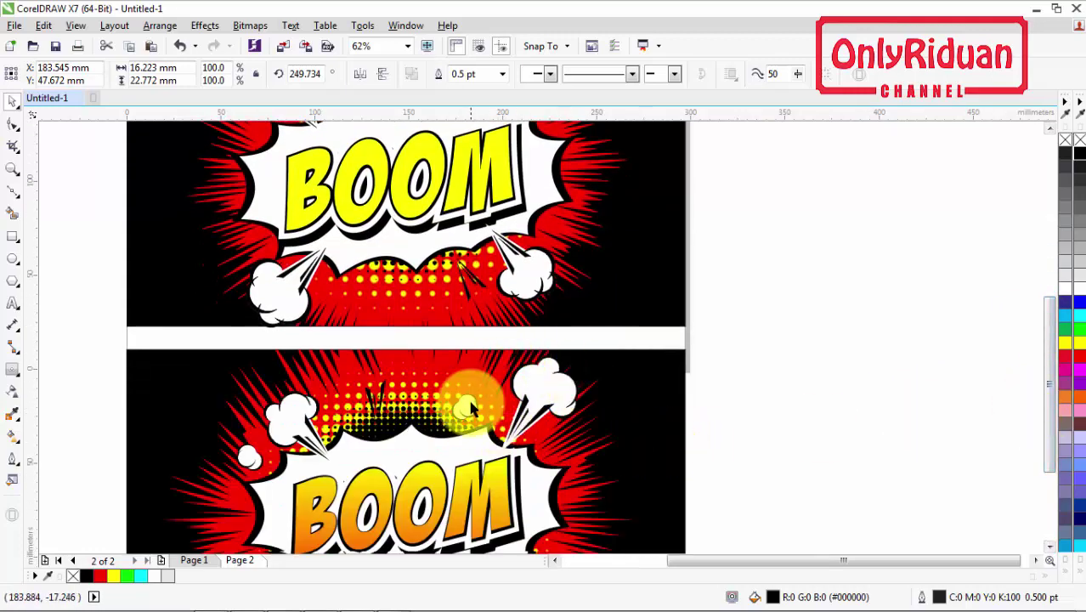
{"action": "scroll", "coordinate": [467, 398], "scroll_direction": "up", "scroll_amount": 3}
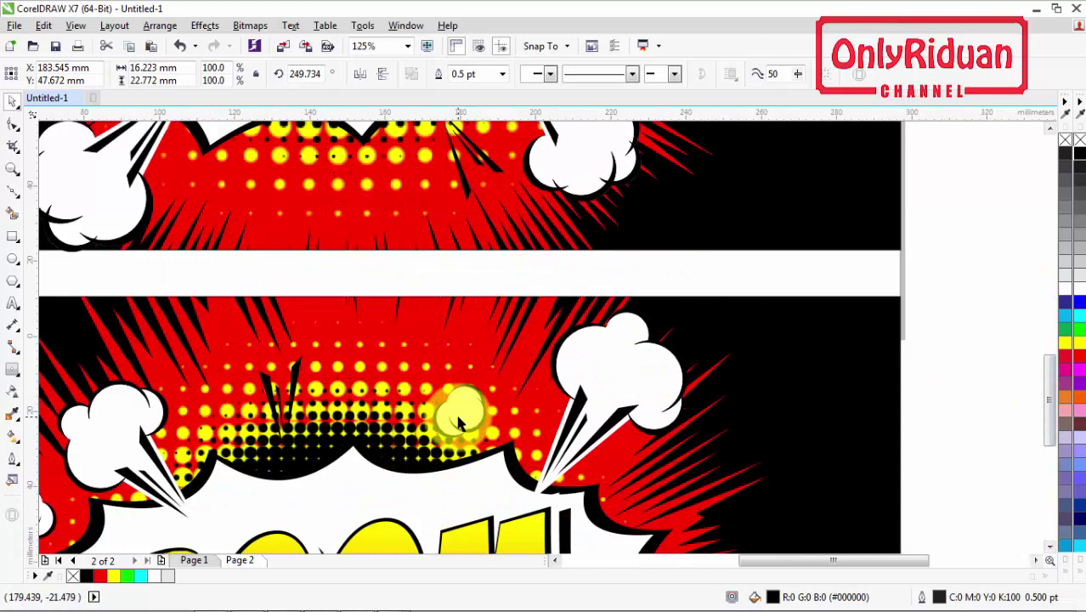
{"action": "scroll", "coordinate": [459, 418], "scroll_direction": "down", "scroll_amount": 3}
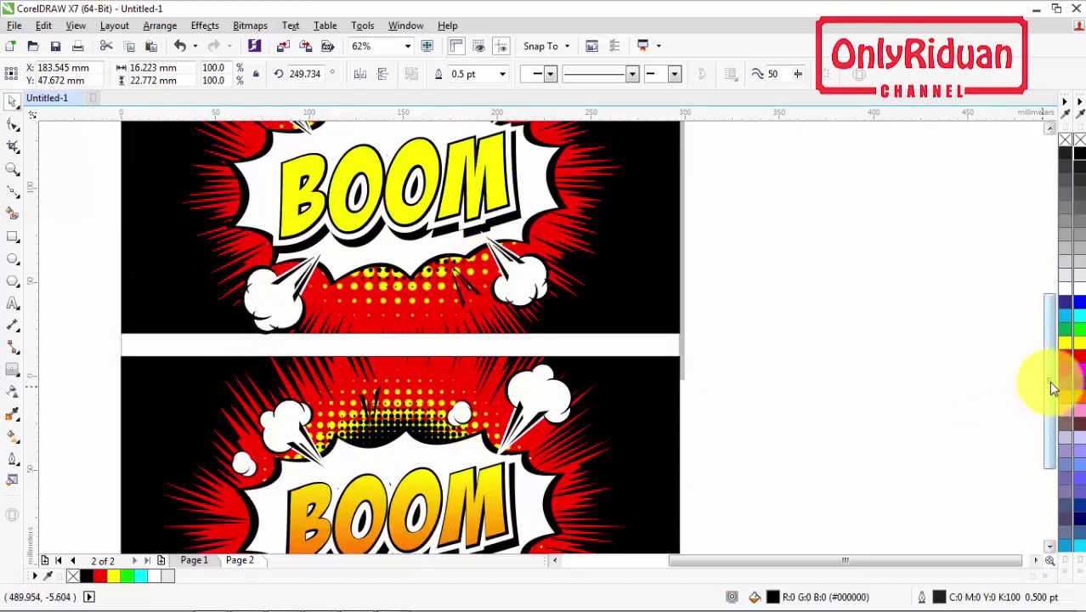
{"action": "left_click_drag", "start_coordinate": [1053, 388], "coordinate": [1058, 330]}
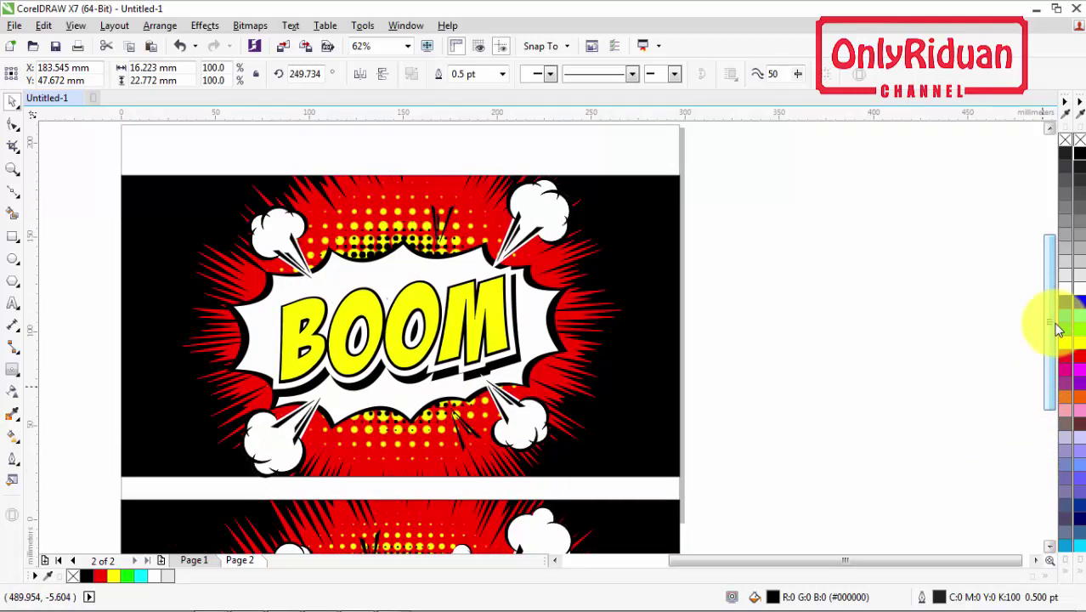
{"action": "left_click_drag", "start_coordinate": [1058, 330], "coordinate": [1058, 323]}
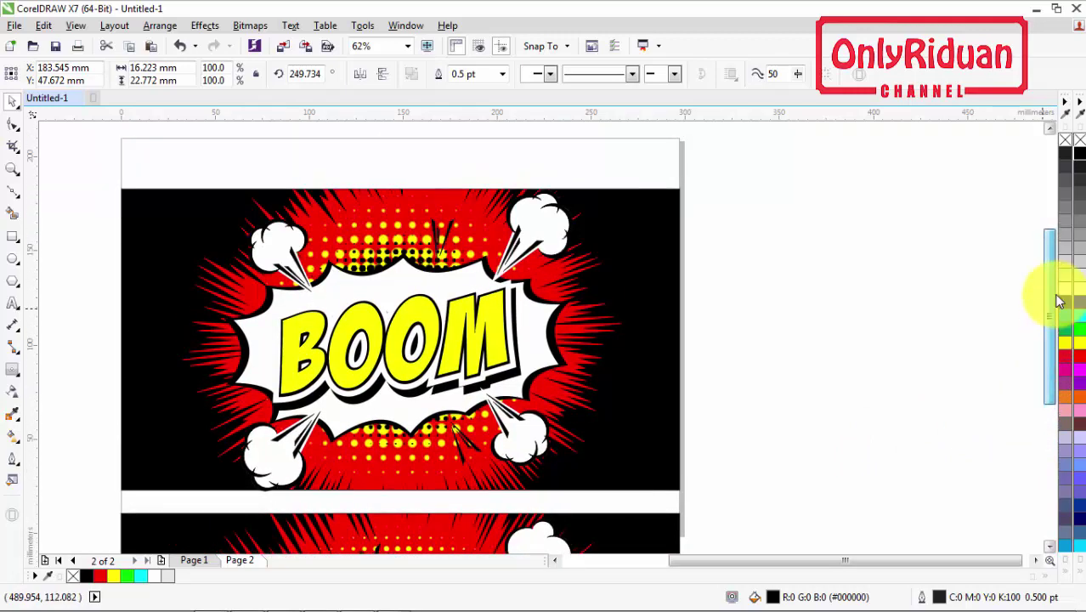